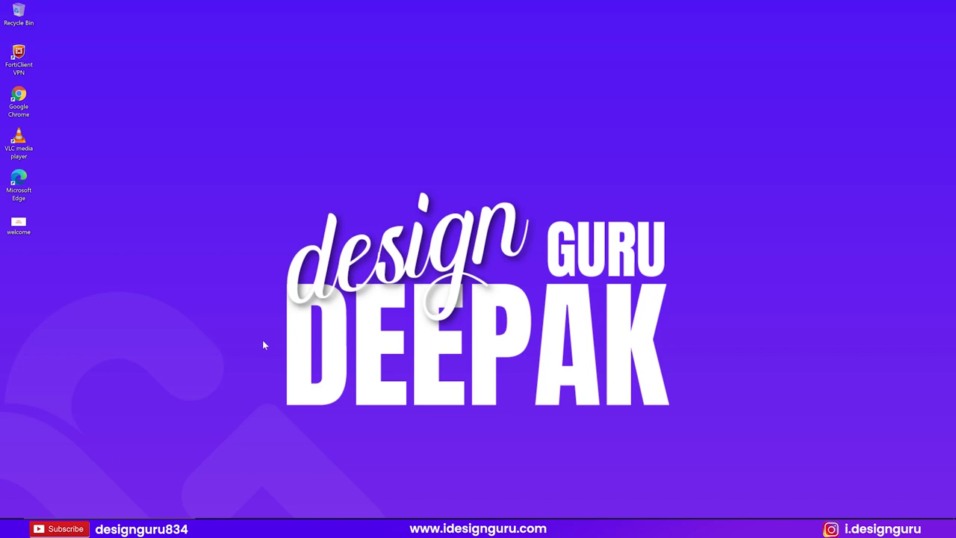
Step: Refresh the desktop and read through the carousel text in the Content notes in Notepad
right_click(615, 127)
click(632, 154)
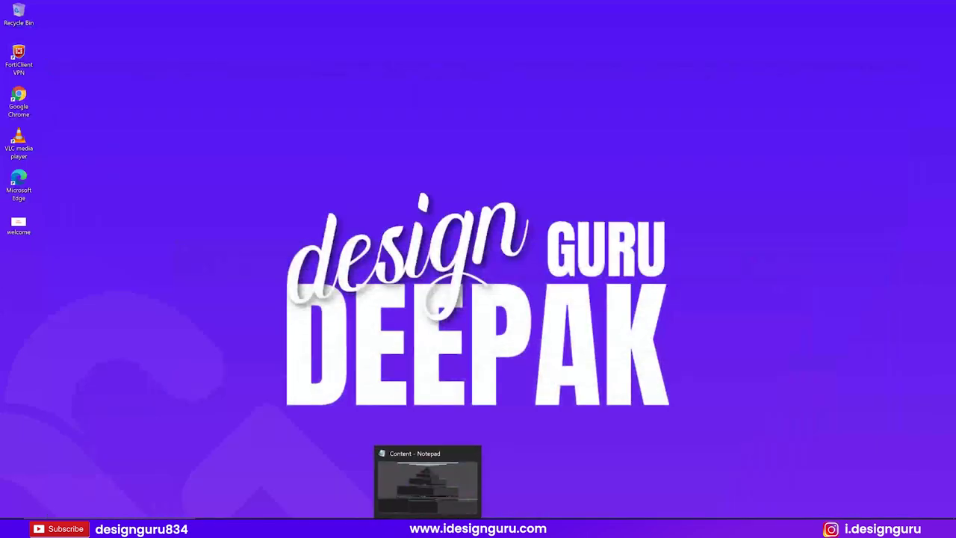
click(420, 527)
drag(381, 54, 391, 62)
mouse_move(249, 75)
mouse_down()
mouse_move(488, 295)
mouse_move(322, 303)
mouse_move(283, 75)
mouse_up()
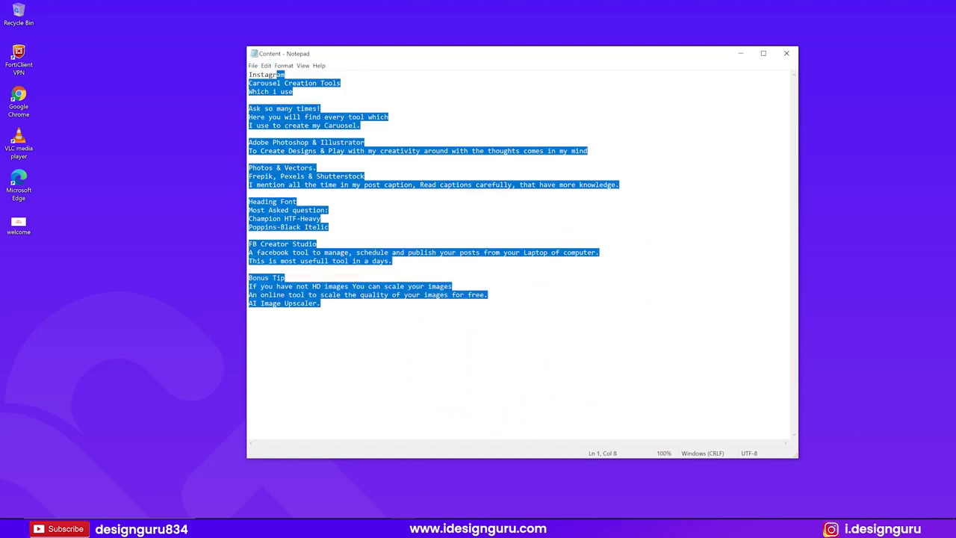
click(317, 175)
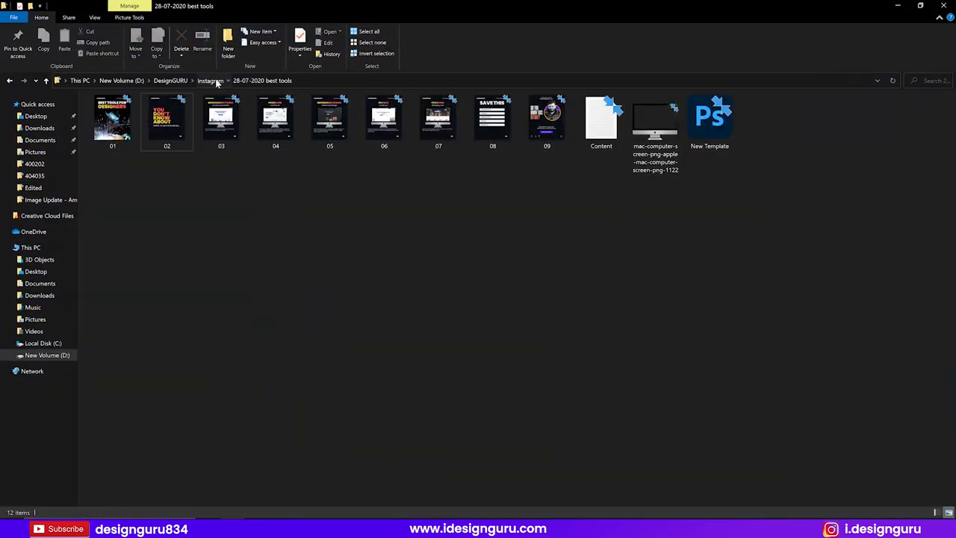
Step: Open the 29-07-2020 carousel folder and preview its portrait photos in Photos
click(211, 81)
key(Right)
key(Return)
double_click(152, 131)
key(Right)
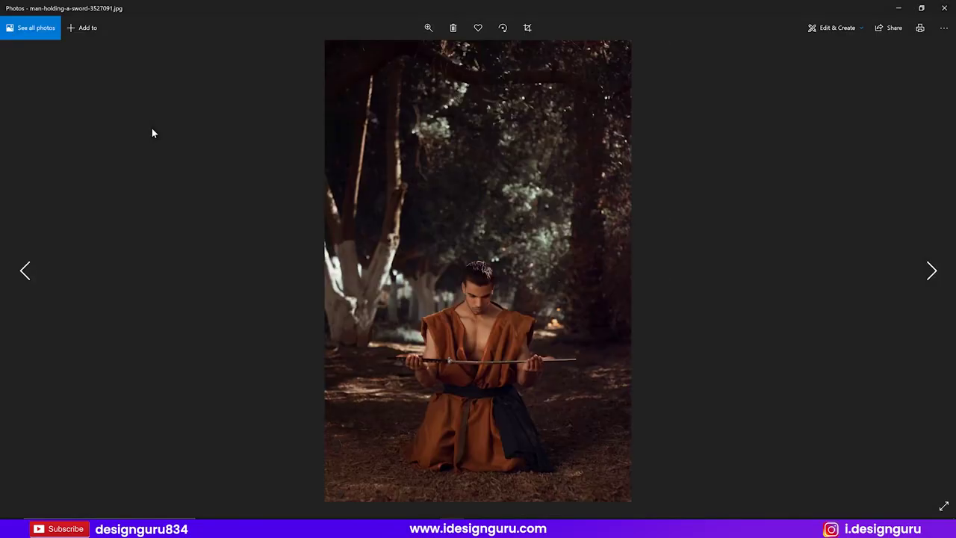
key(Right)
click(944, 8)
Step: Open the Content notes in Notepad beside the carousel folder window
right_click(367, 198)
double_click(112, 119)
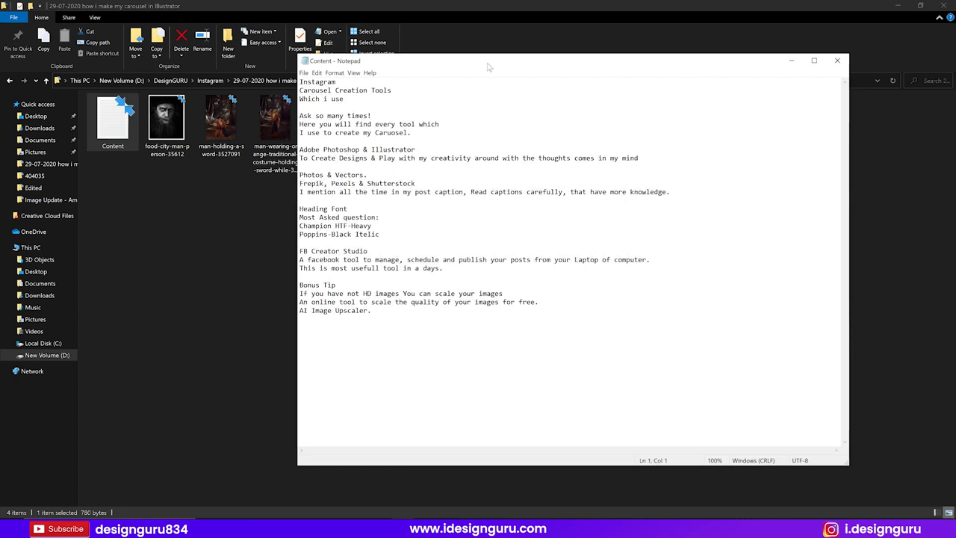
drag(488, 67, 510, 64)
click(273, 269)
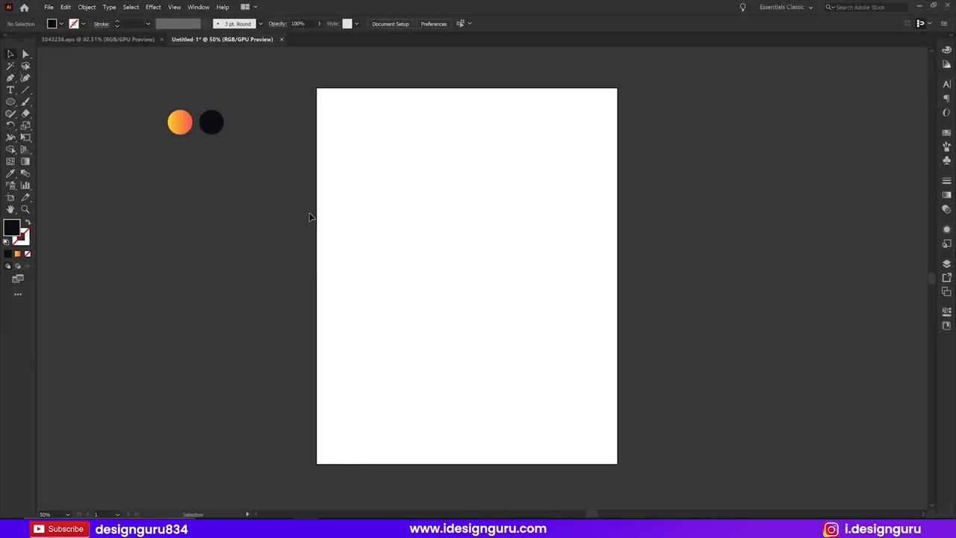
drag(453, 254, 441, 251)
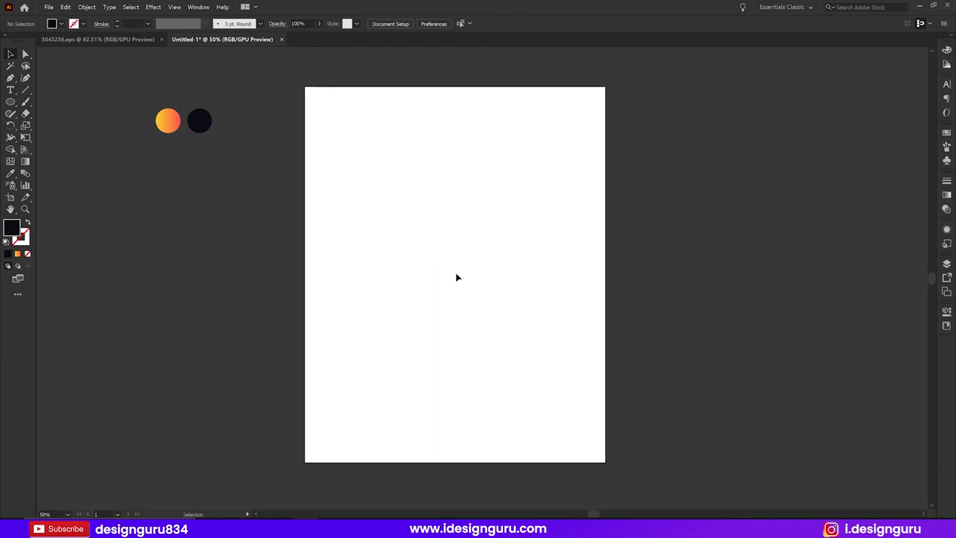
drag(461, 249, 448, 253)
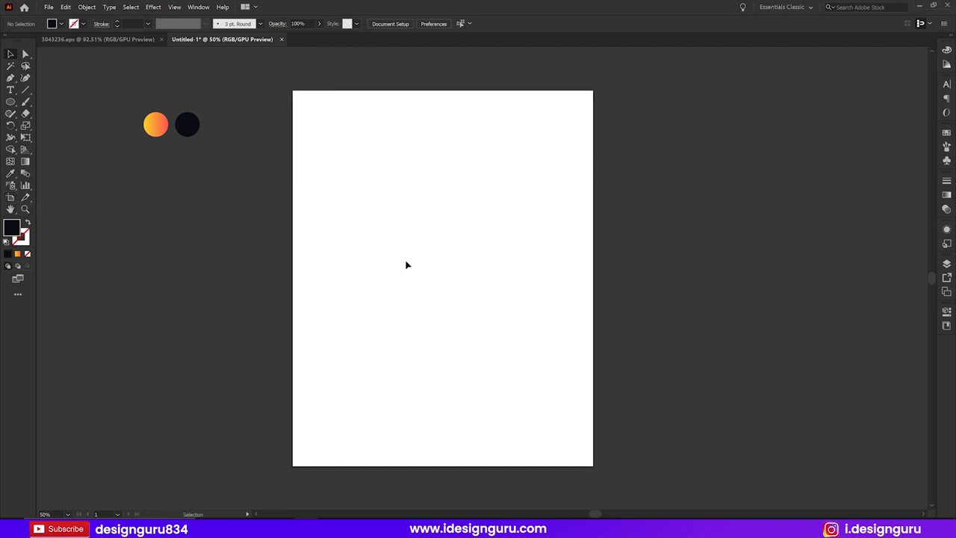
key(shift+o)
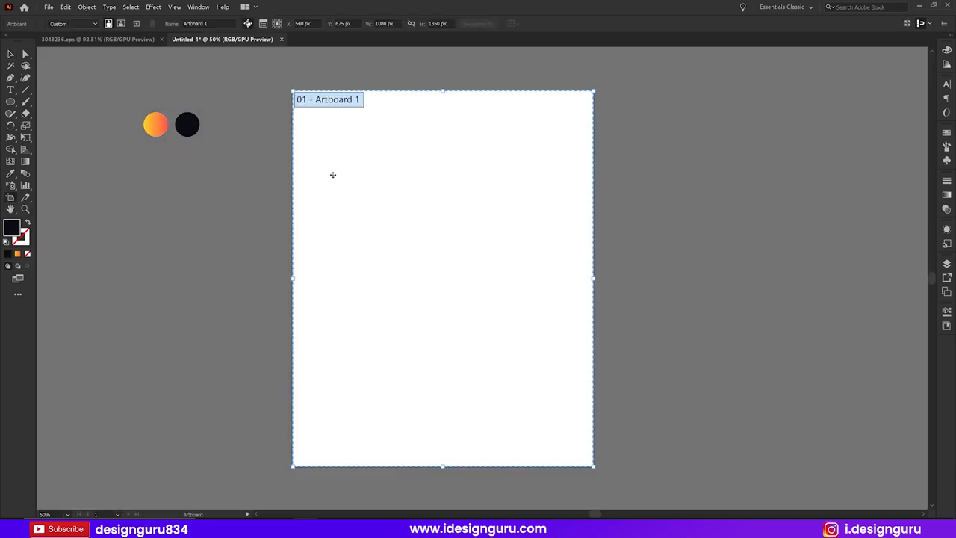
click(386, 23)
click(438, 24)
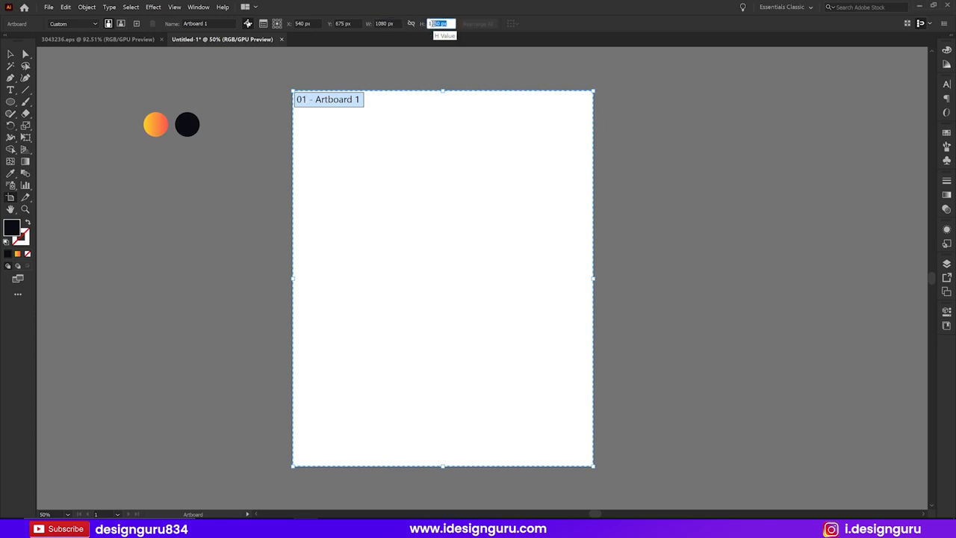
click(394, 23)
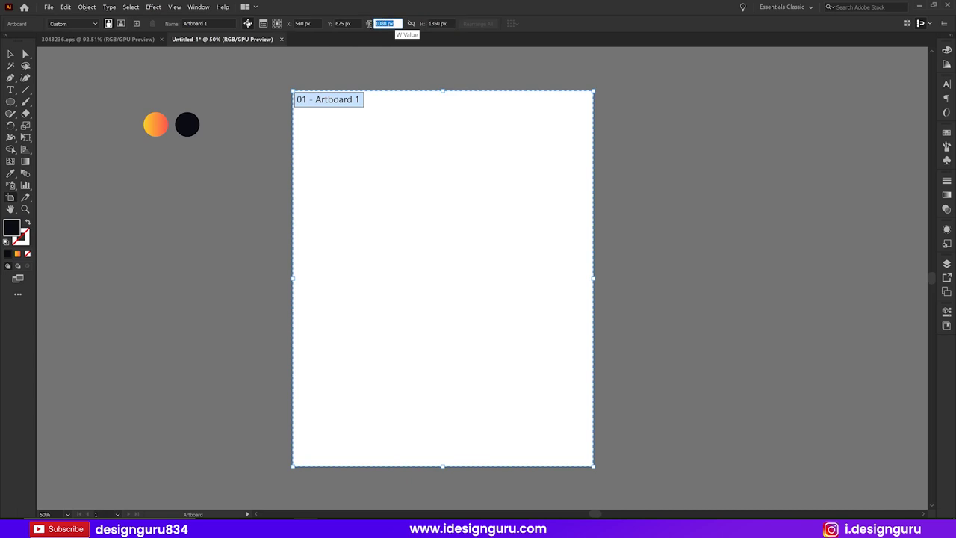
click(446, 23)
click(387, 24)
click(437, 23)
text(1080)
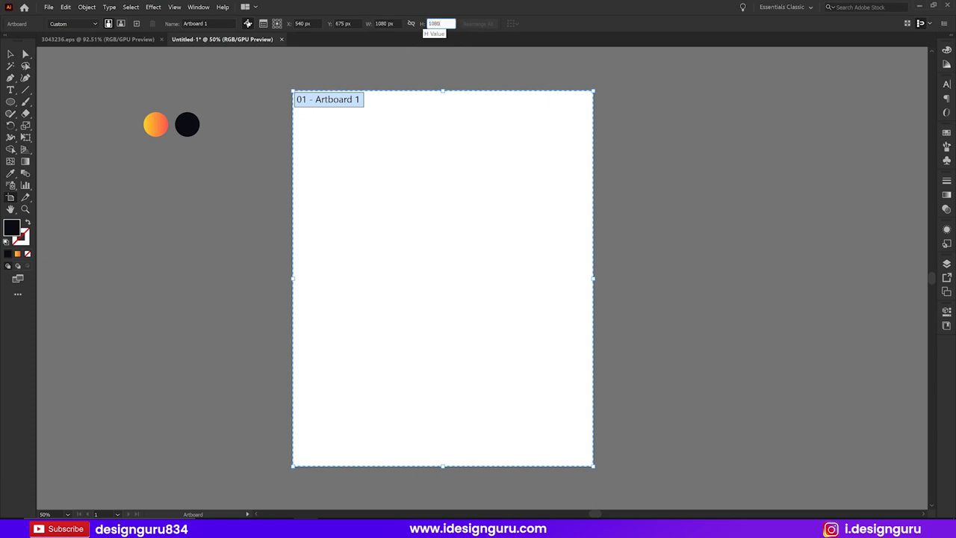
key(Return)
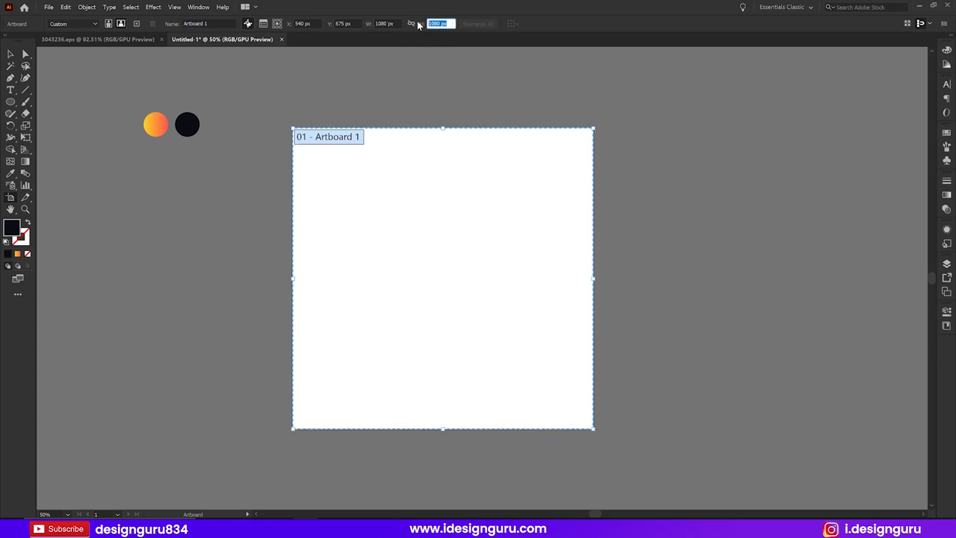
text(13)
key(Return)
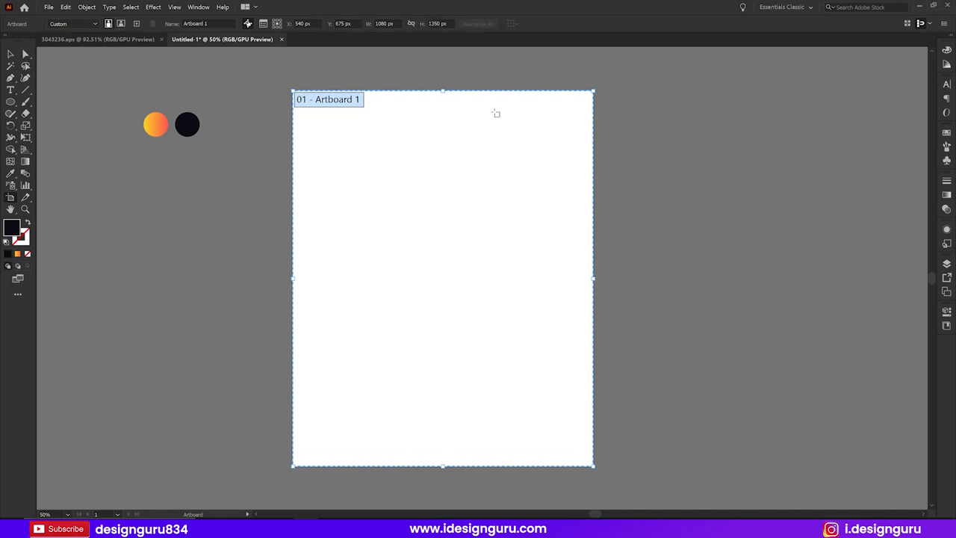
key(Escape)
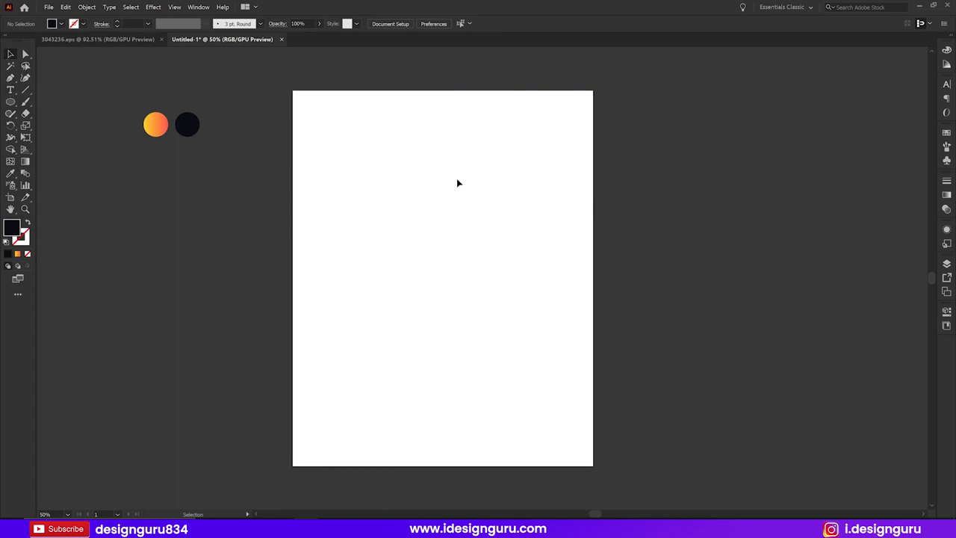
key(shift+o)
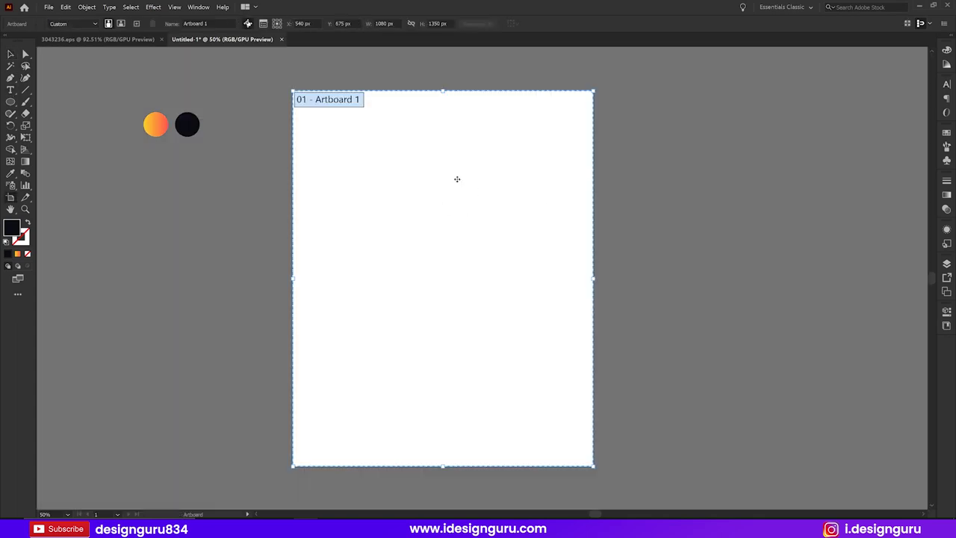
key(Escape)
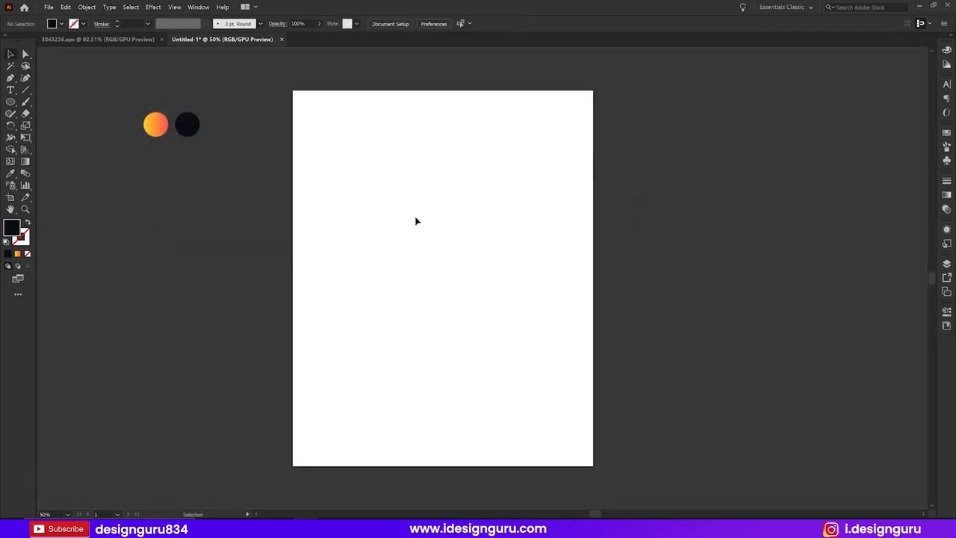
Step: Select the dark colour circle next to the orange gradient circle
drag(130, 80, 236, 191)
click(167, 162)
click(155, 125)
click(162, 177)
click(187, 124)
click(210, 128)
click(189, 156)
click(190, 133)
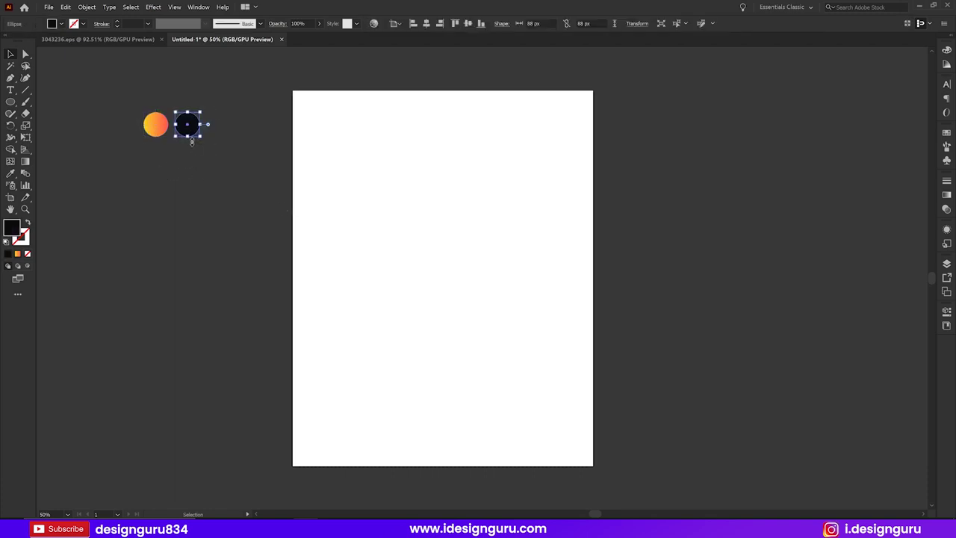
Step: Confirm the dark circle's fill hex is 0B0D14, closing without changes
double_click(12, 227)
drag(206, 159, 407, 126)
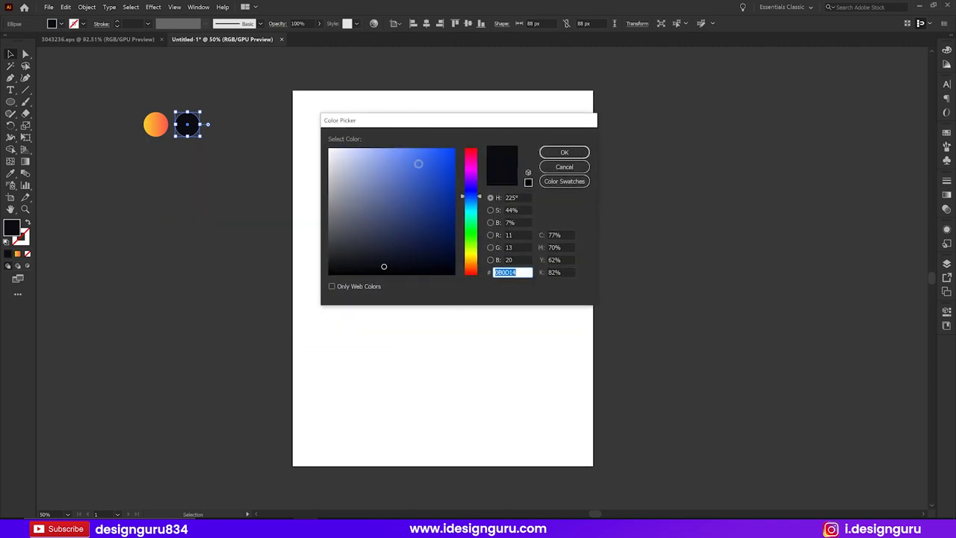
click(522, 273)
click(553, 153)
Step: Deselect the circle and show rulers around the canvas with Ctrl+R
click(177, 179)
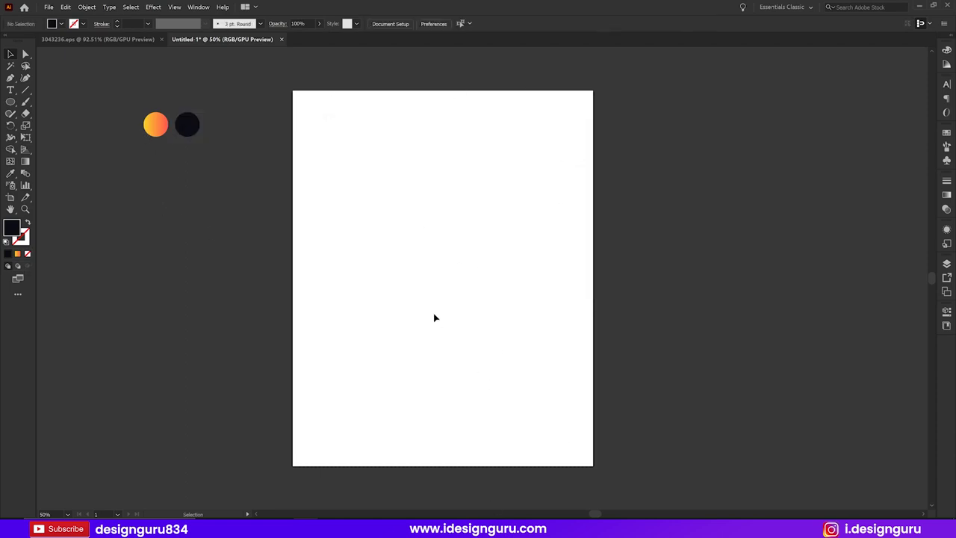
key(a)
key(ctrl+r)
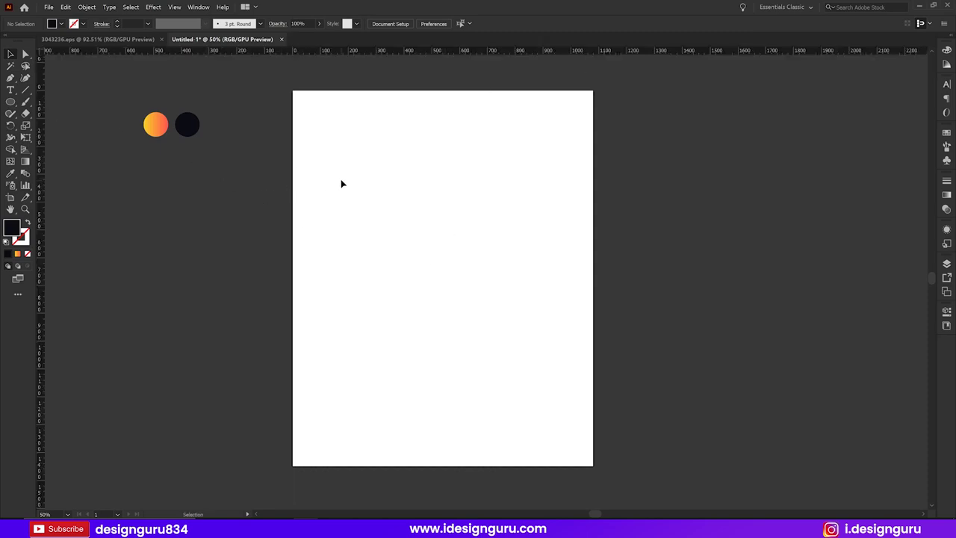
Step: Draw an 80 × 80 px black square with the Rectangle tool
click(10, 101)
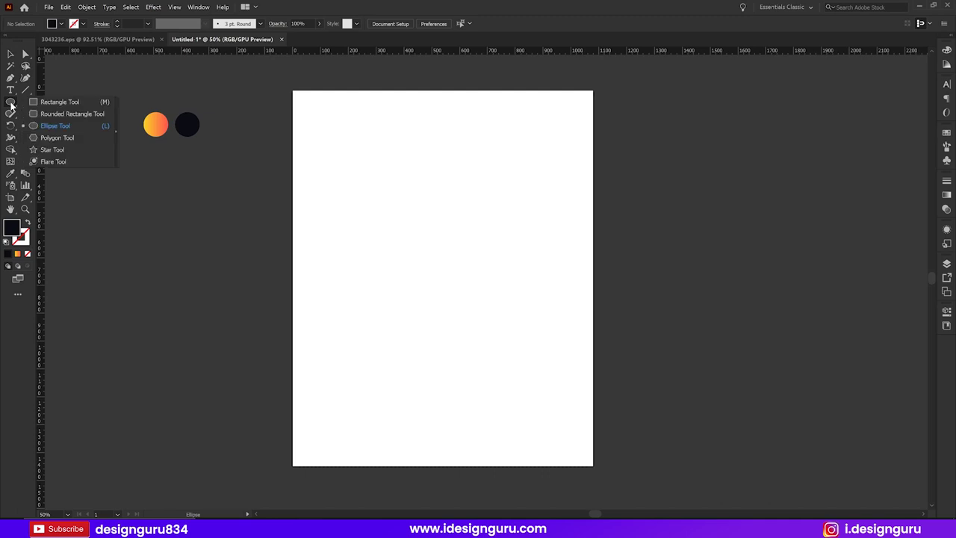
click(91, 101)
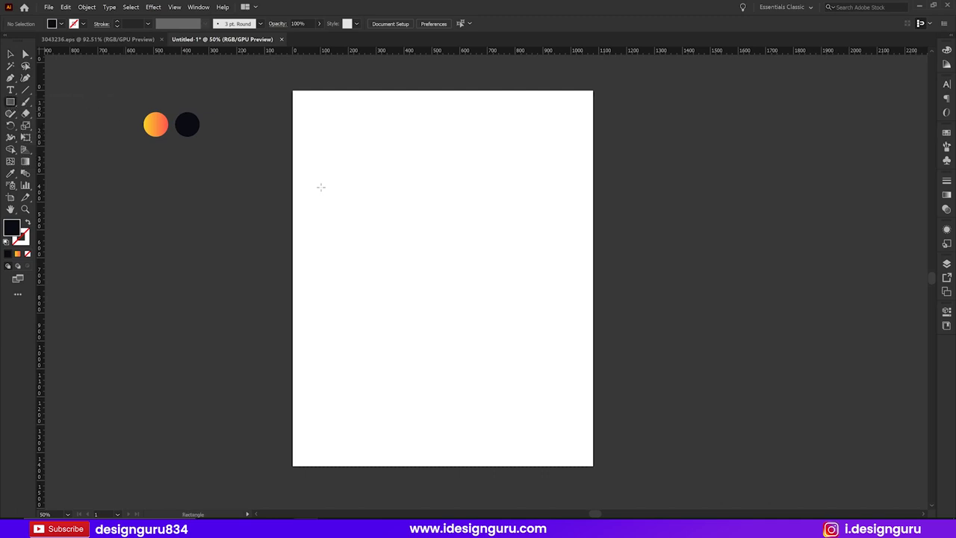
click(460, 193)
drag(198, 188, 474, 180)
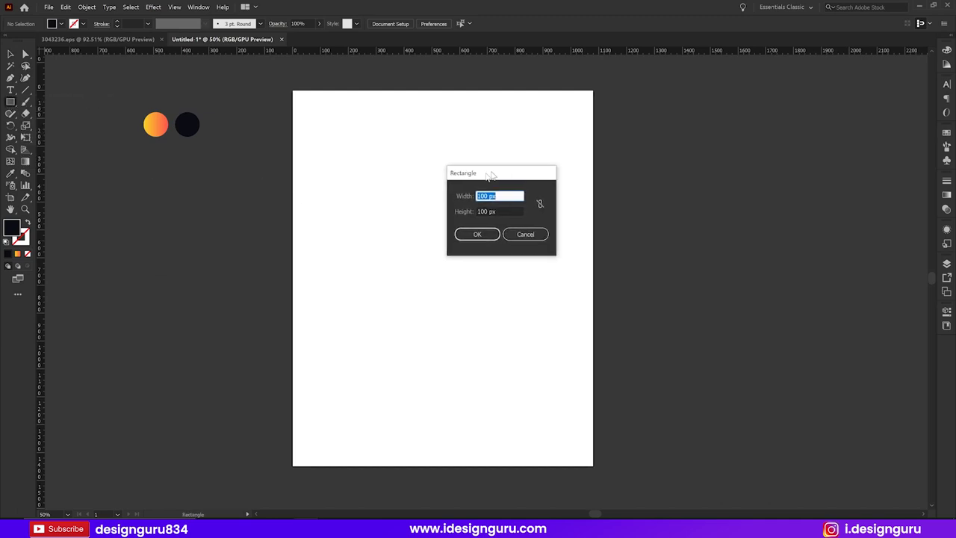
text(80)
key(Tab)
text(80)
key(Return)
key(v)
Step: Align the square to the artboard's top-left corner using Align to Artboard
click(474, 179)
click(471, 205)
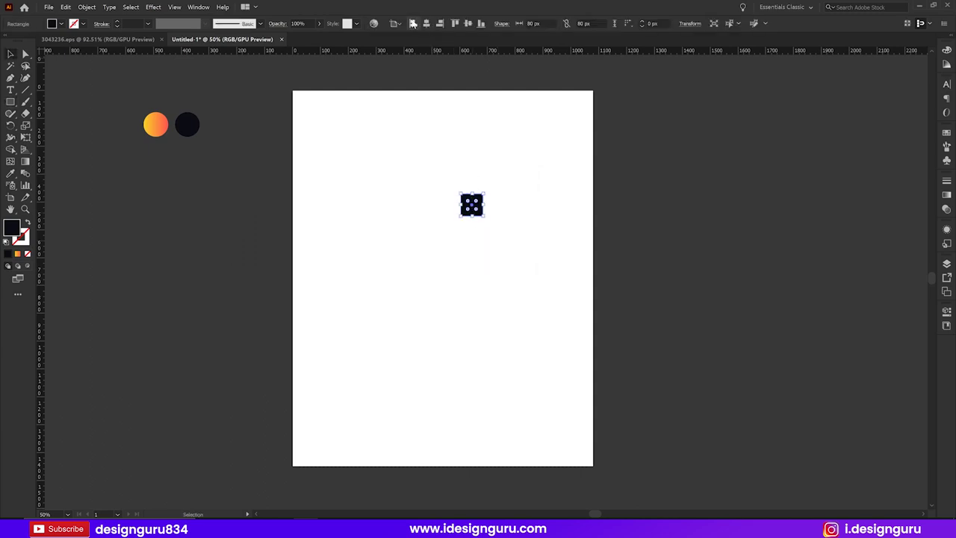
click(413, 23)
click(456, 23)
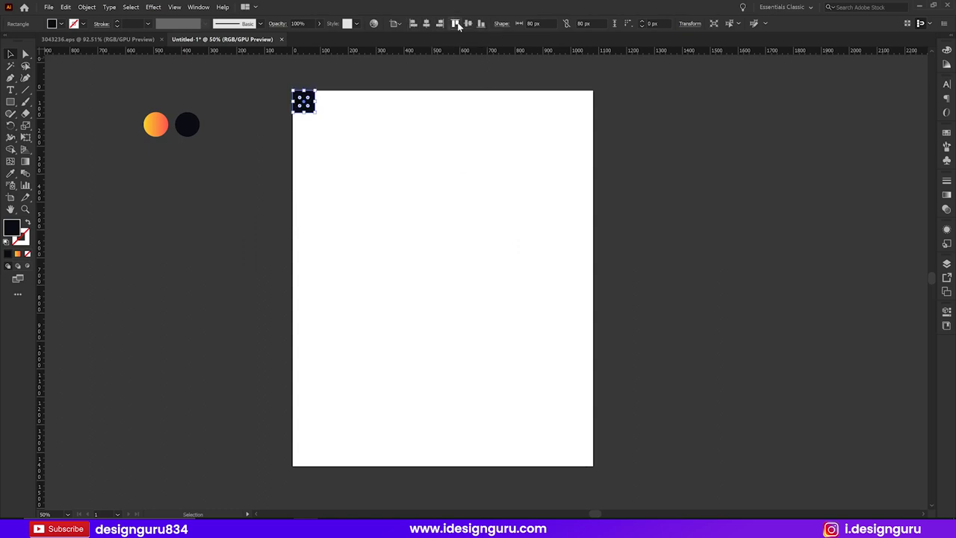
click(396, 156)
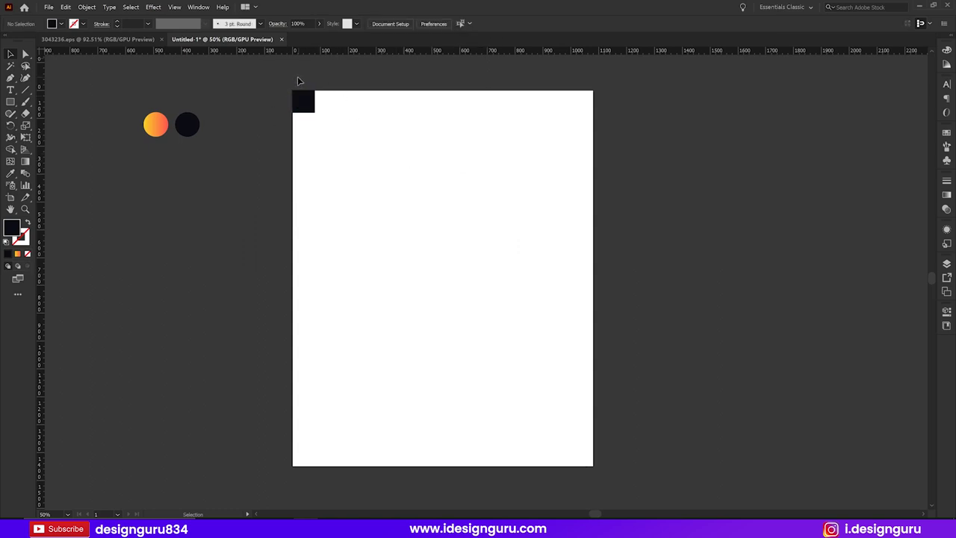
Step: Drag guides to the square's bottom and right edges, then move the square toward the bottom-right
key(z)
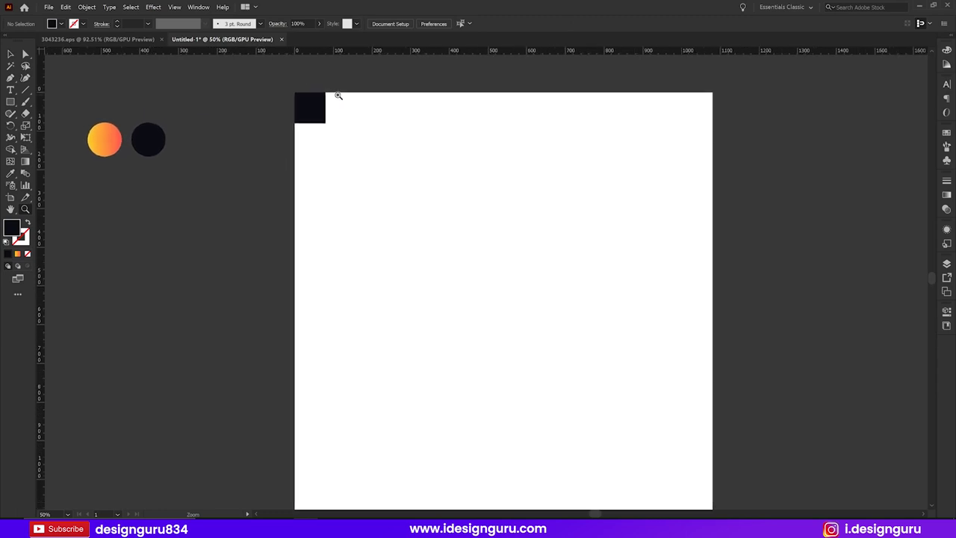
drag(292, 86, 470, 112)
key(v)
drag(381, 50, 390, 186)
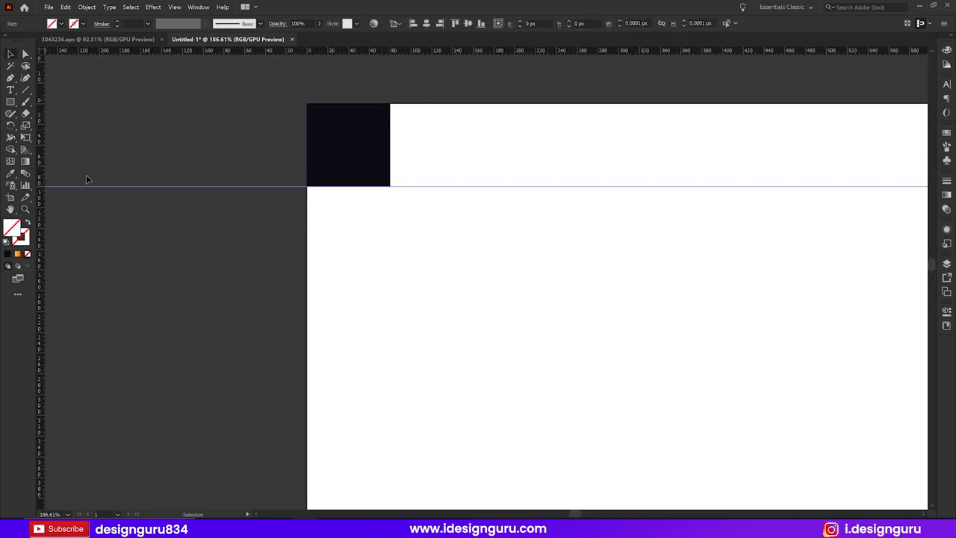
drag(39, 174, 391, 176)
click(454, 247)
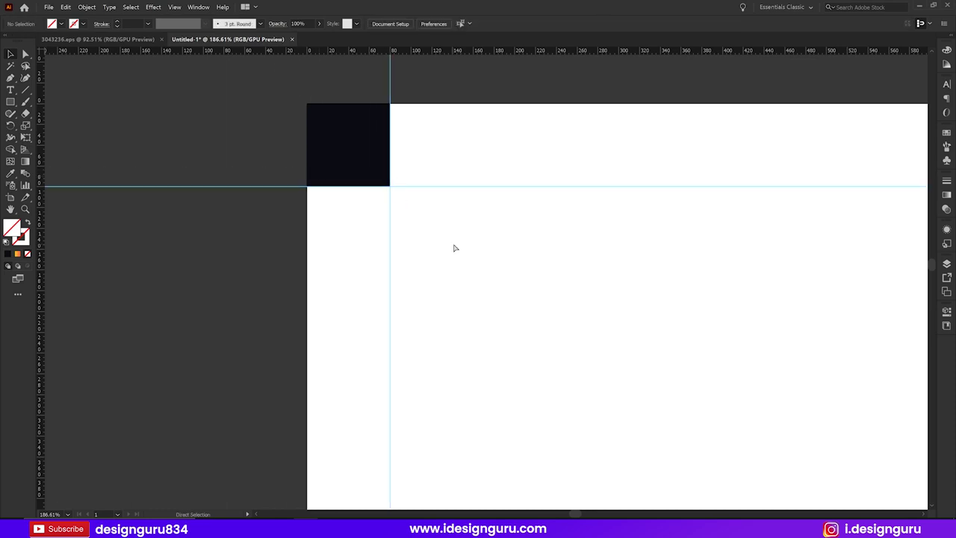
key(ctrl+0)
drag(328, 80, 654, 481)
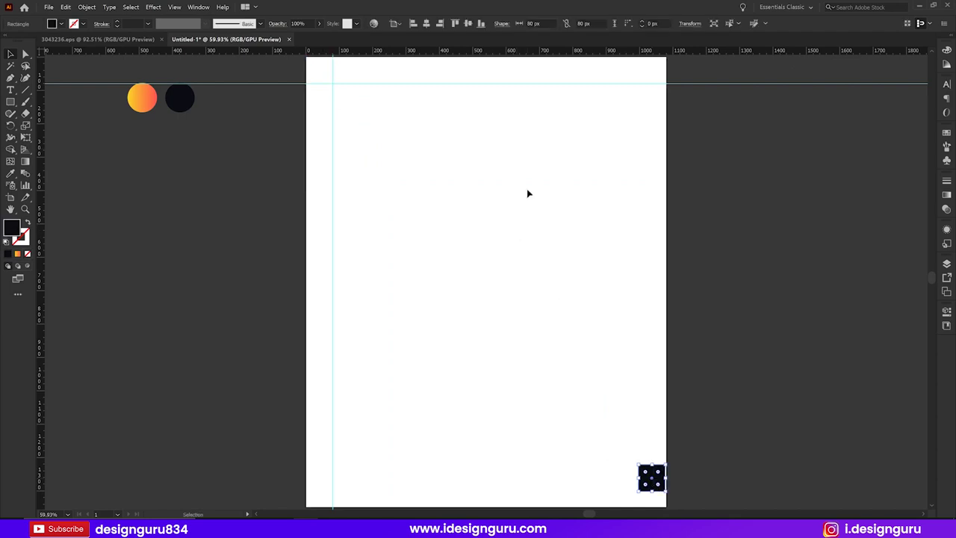
Step: Align the square to the artboard's bottom edge and add guides along its top and left edges
click(481, 24)
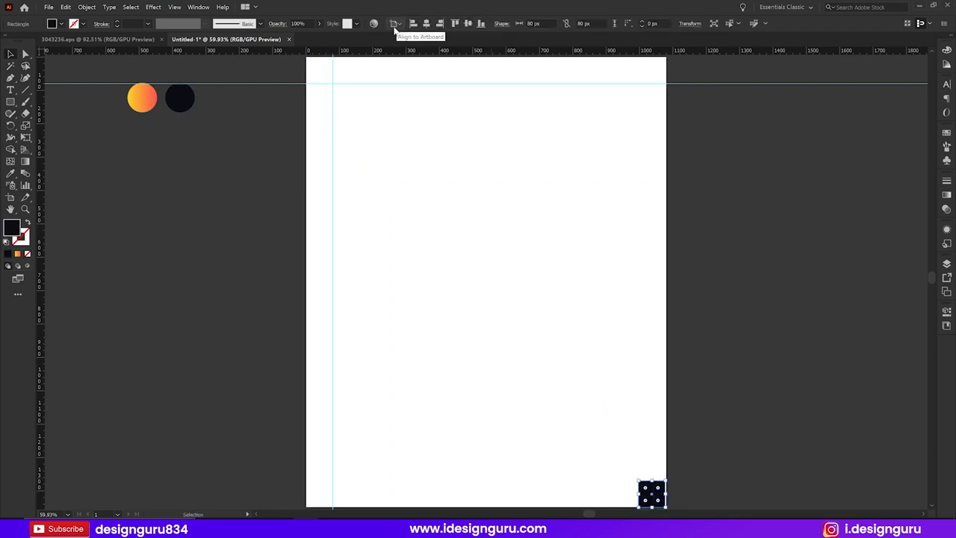
click(464, 333)
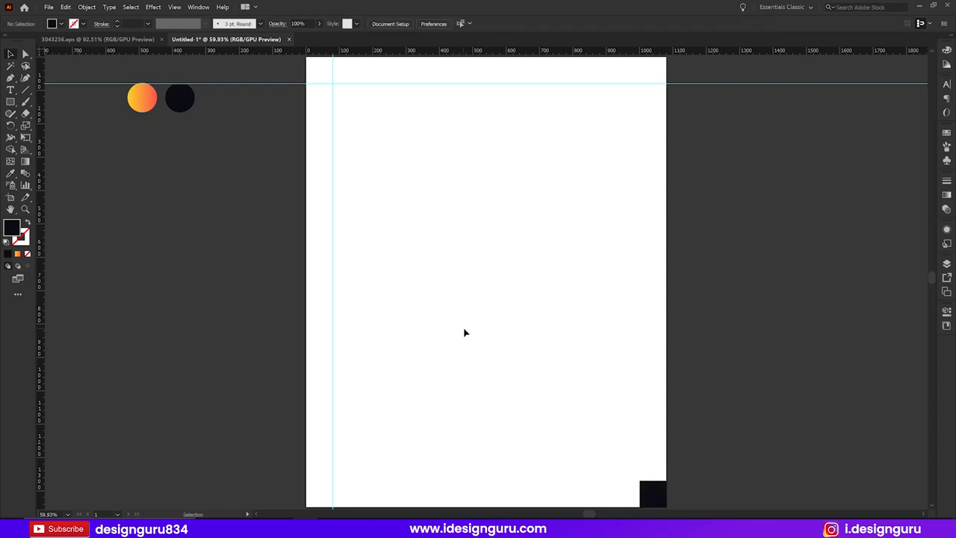
key(z)
drag(464, 332, 635, 283)
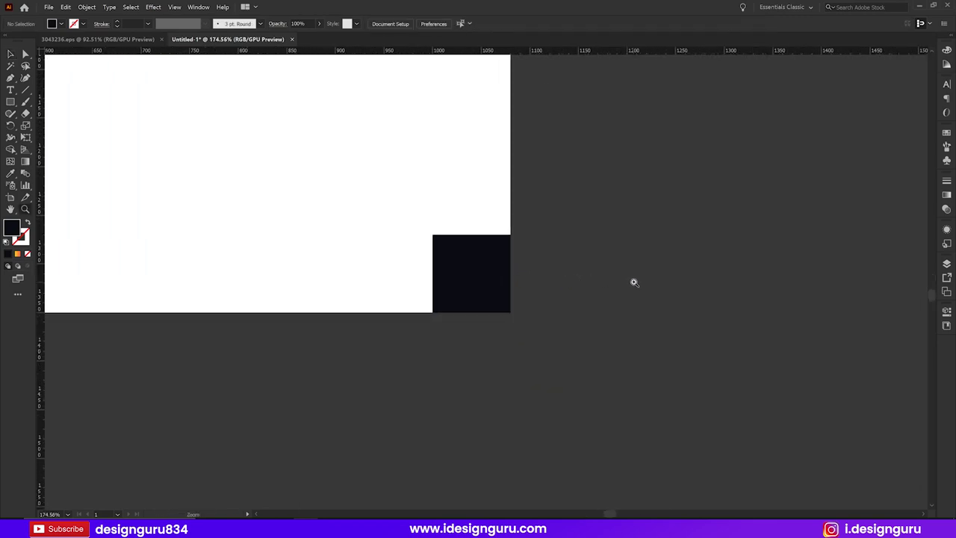
drag(401, 50, 458, 238)
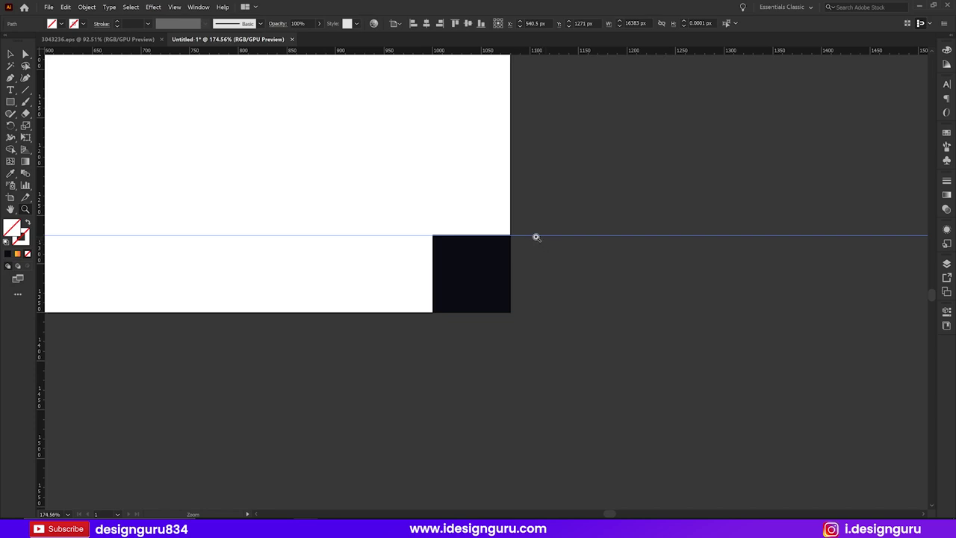
drag(42, 235, 433, 302)
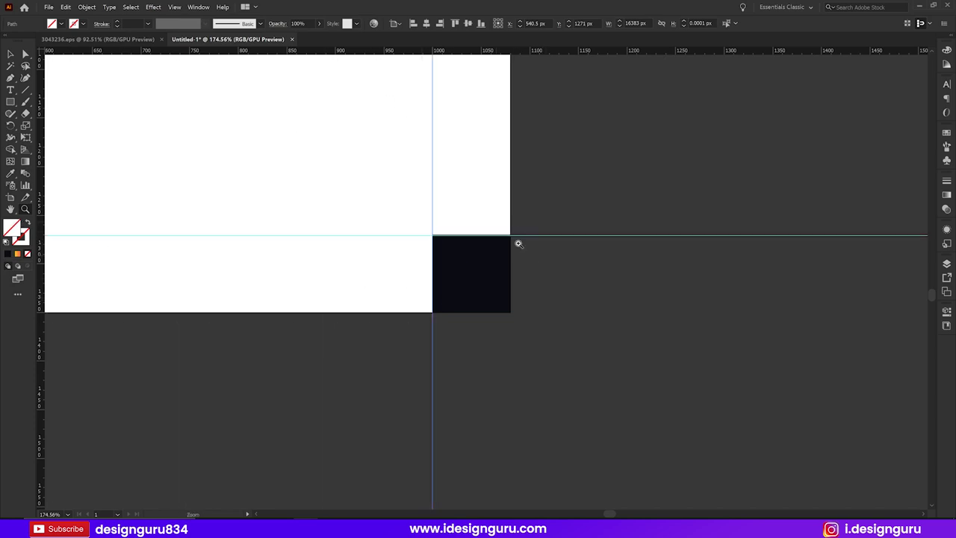
key(v)
drag(549, 234, 551, 239)
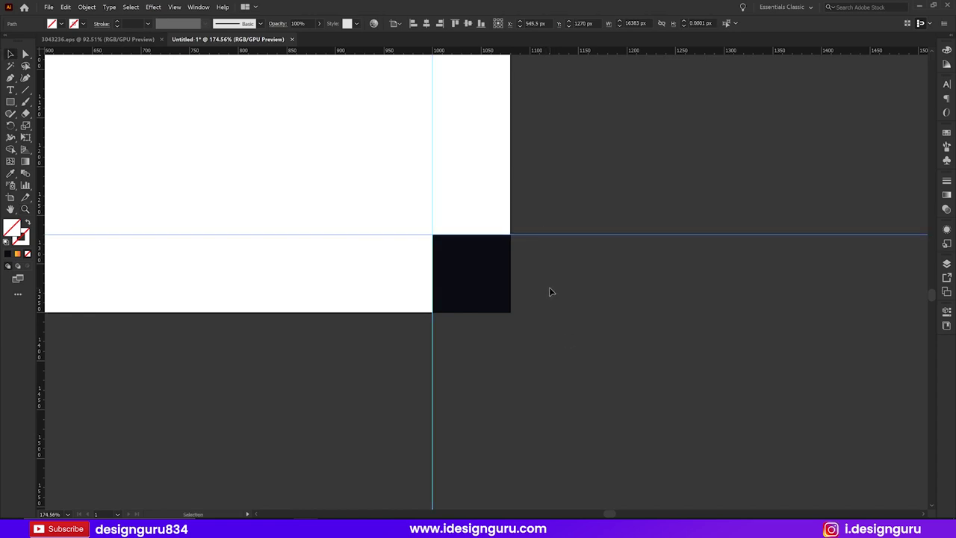
Step: Zoom out to the whole artboard and delete the black helper square
key(ctrl+0)
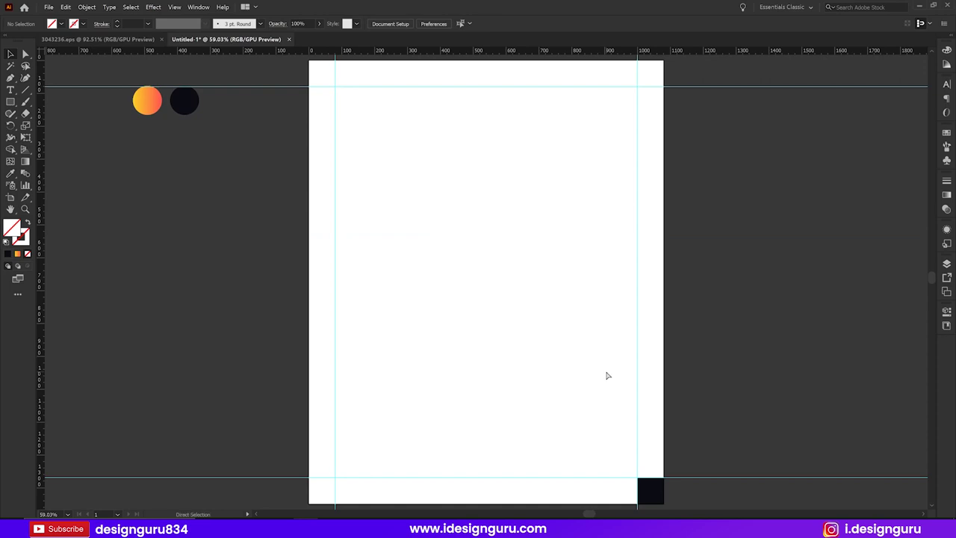
key(ctrl+minus)
click(624, 457)
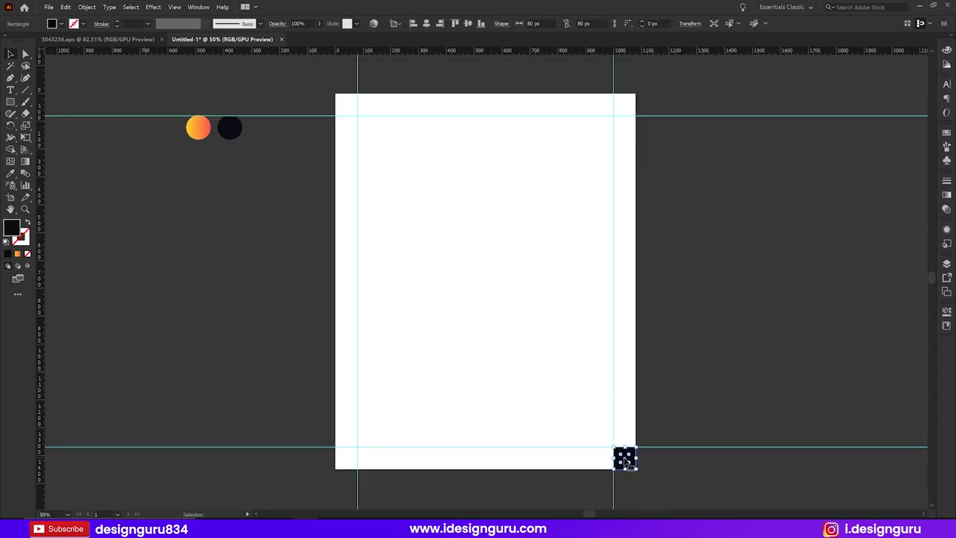
key(Delete)
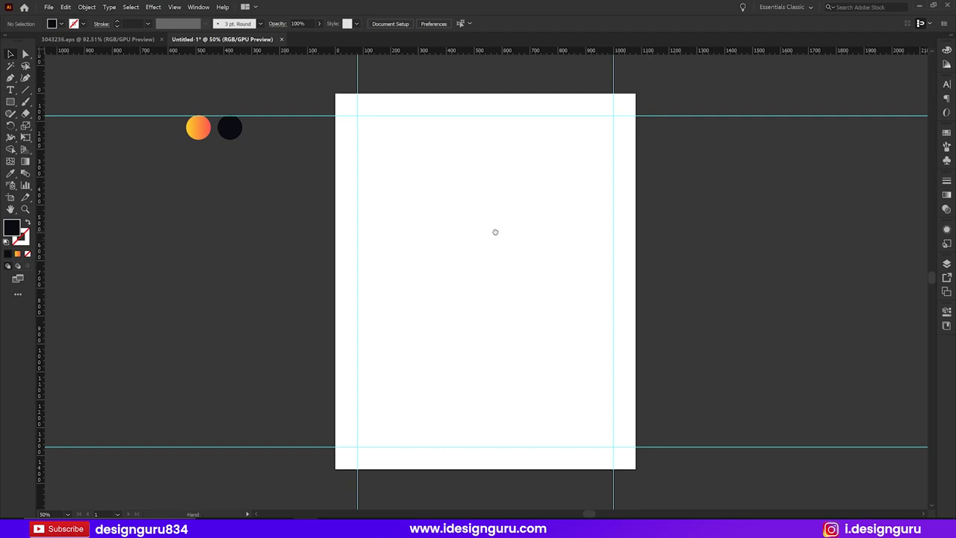
drag(500, 230, 435, 226)
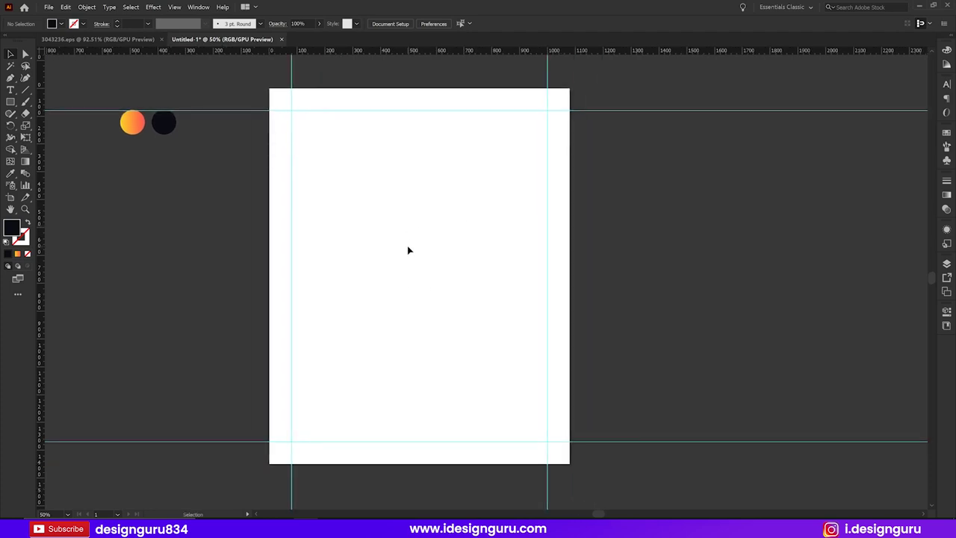
key(m)
Step: Create a 1080 × 1350 px rectangle
click(431, 171)
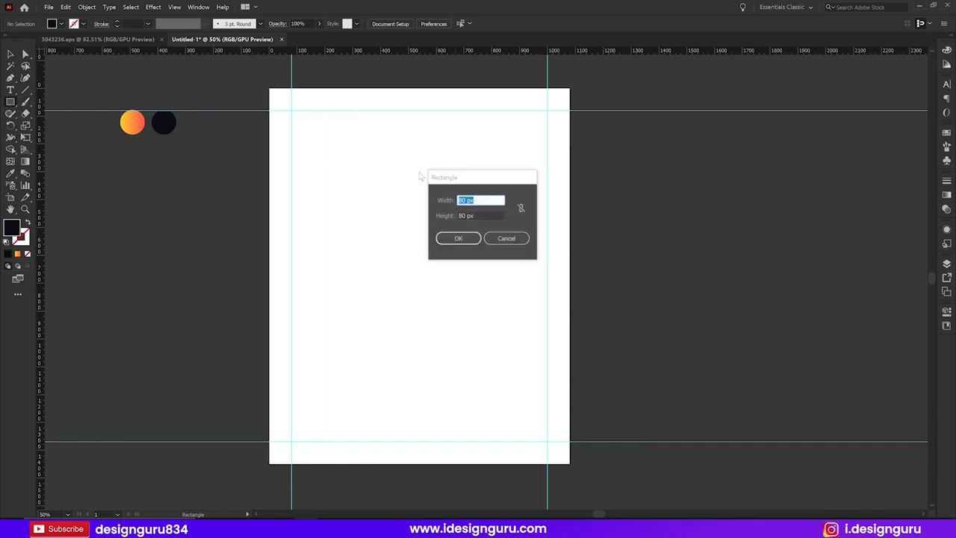
text(1080)
key(Tab)
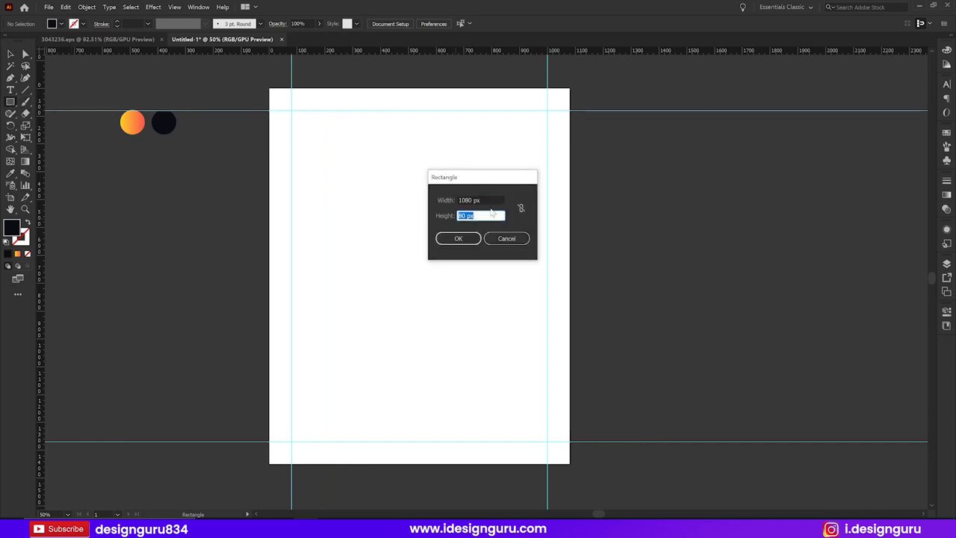
text(1350)
key(Return)
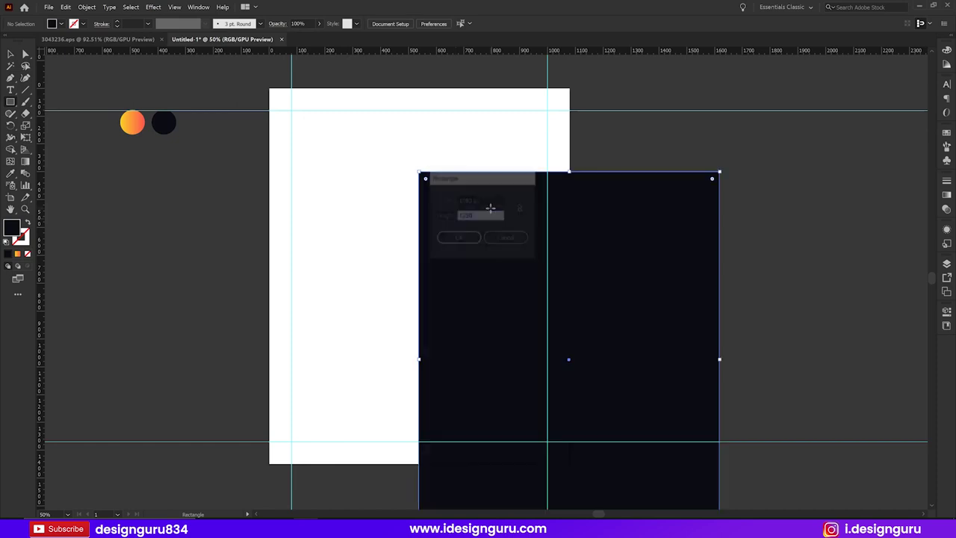
Step: Centre the dark rectangle horizontally and vertically on the artboard
key(v)
drag(486, 229, 392, 190)
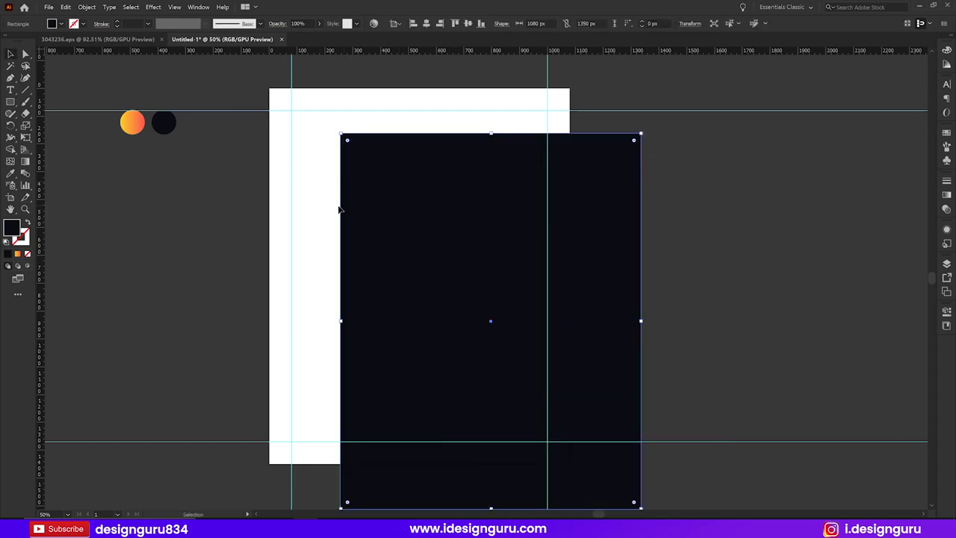
key(i)
key(v)
click(231, 222)
click(452, 167)
click(426, 23)
click(467, 23)
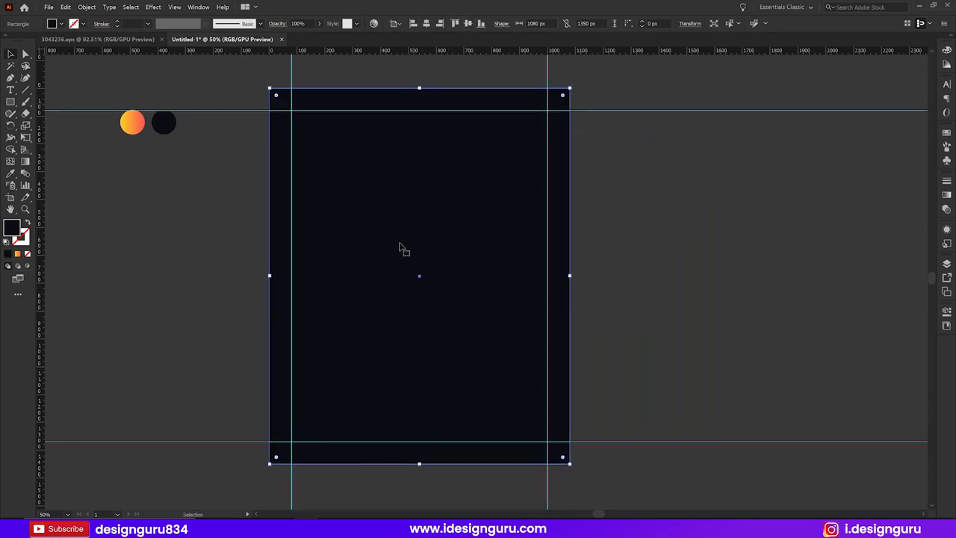
click(689, 229)
drag(490, 180, 461, 194)
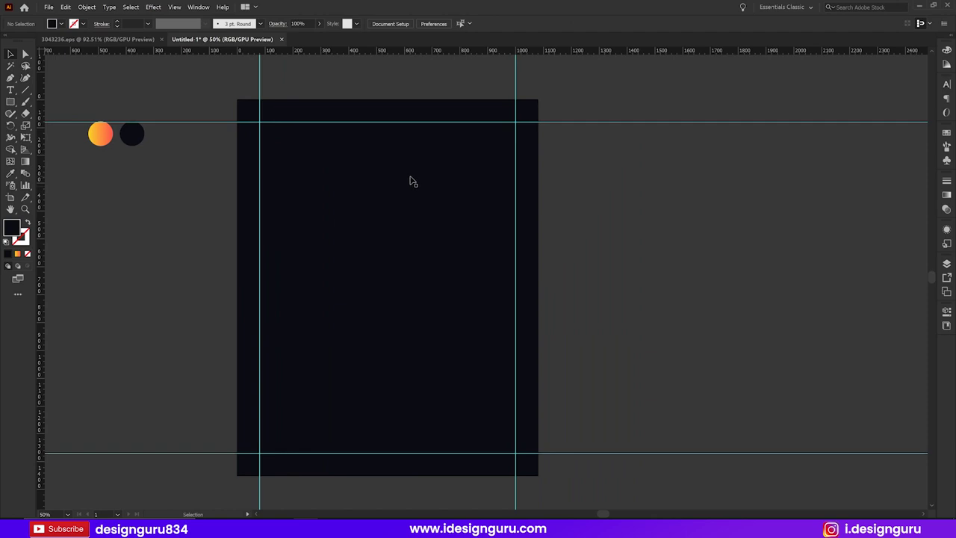
Step: Add the text i.designguru mid-artboard and scale it up
key(t)
click(329, 213)
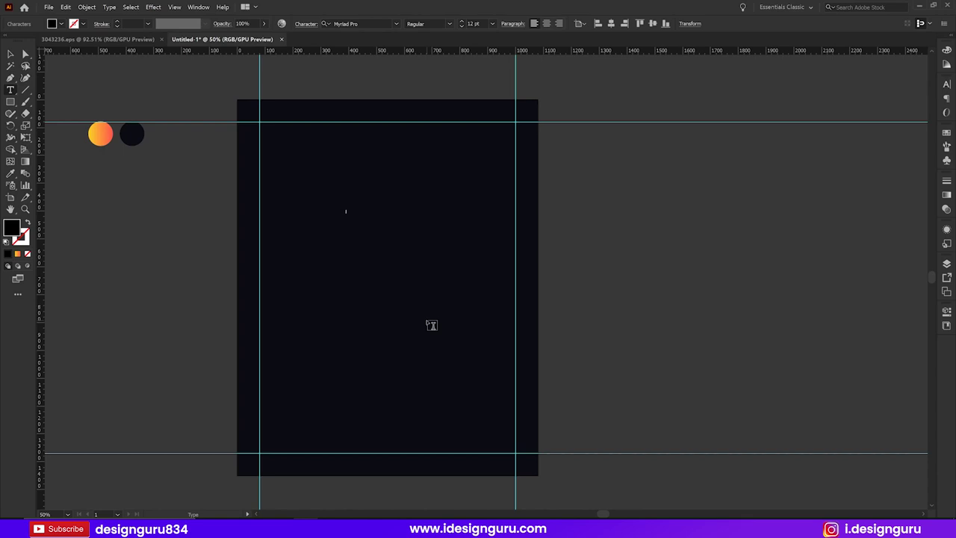
key(ctrl+v)
drag(352, 211, 439, 267)
key(a)
Step: Set the text's font to Poppins Latin Black
key(ctrl+t)
key(v)
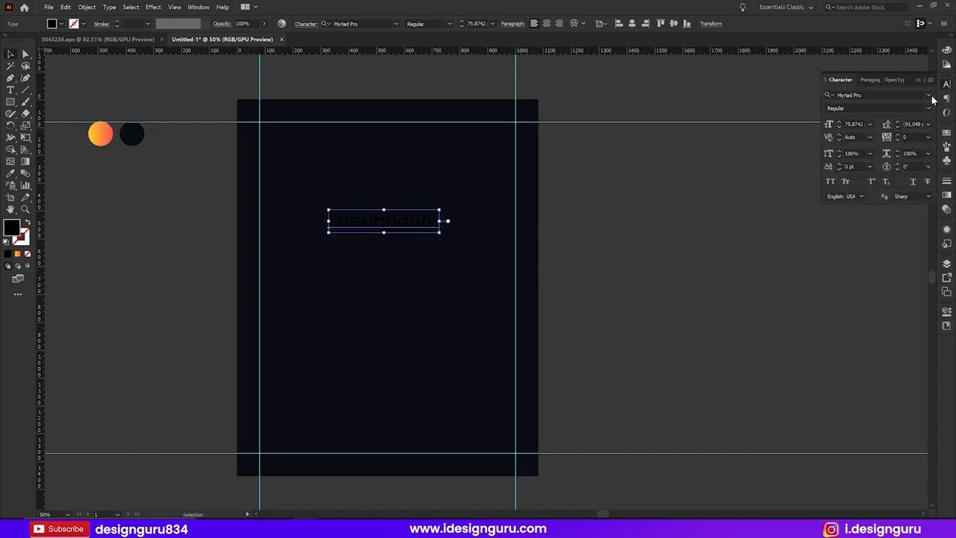
click(873, 94)
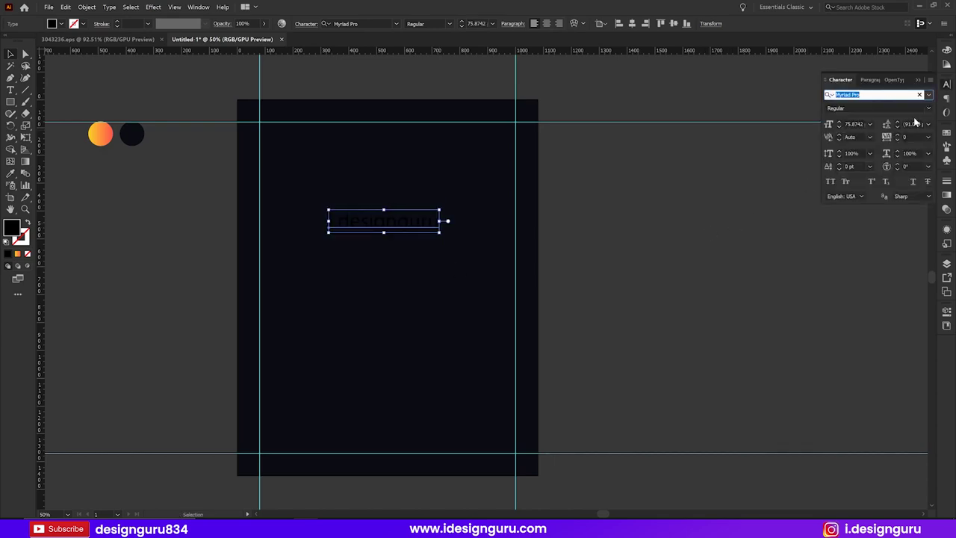
text(poppins)
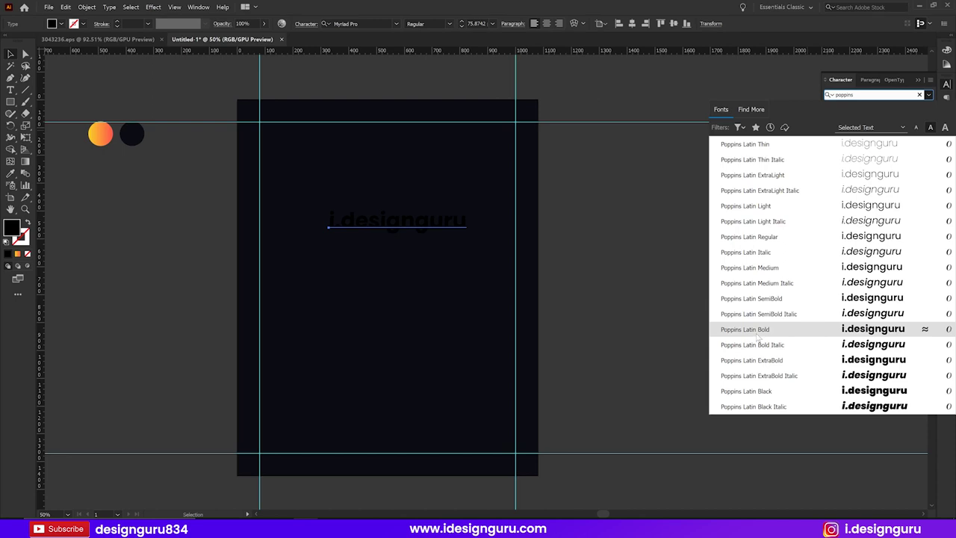
click(759, 394)
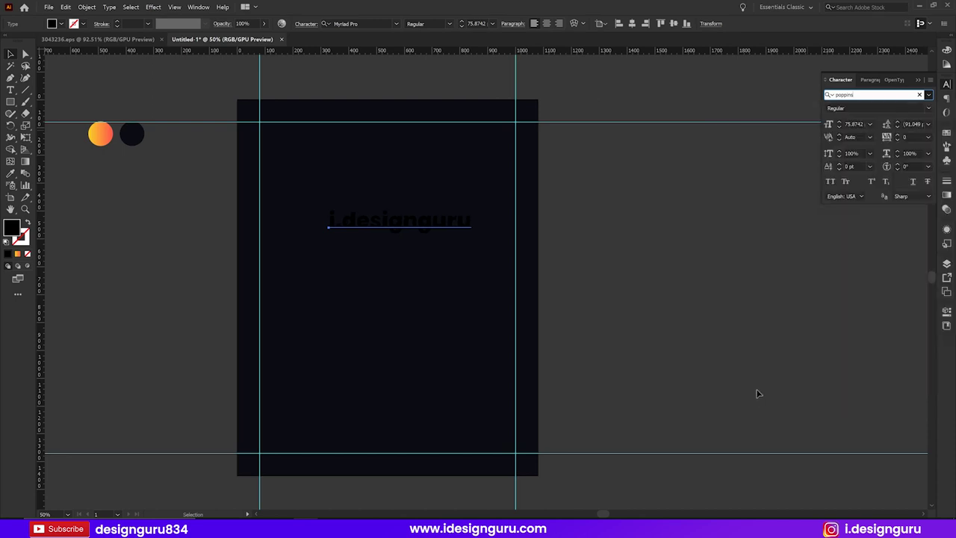
click(929, 108)
click(831, 293)
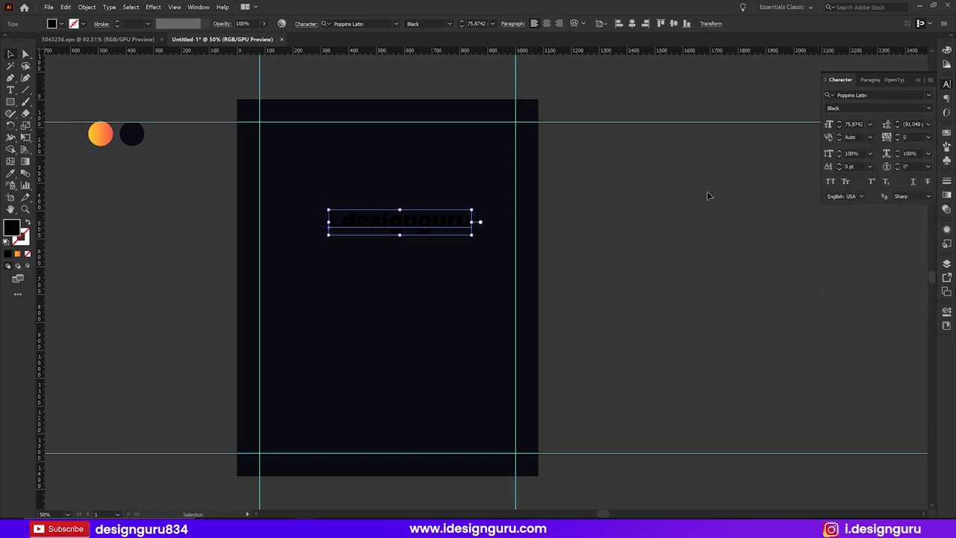
click(841, 250)
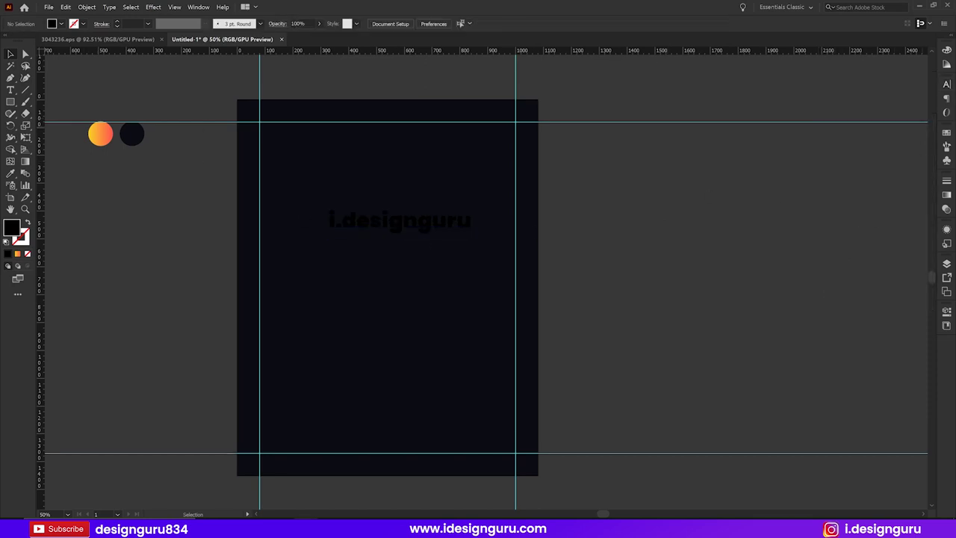
Step: Make the i.designguru text white and all capitals
click(947, 50)
click(837, 112)
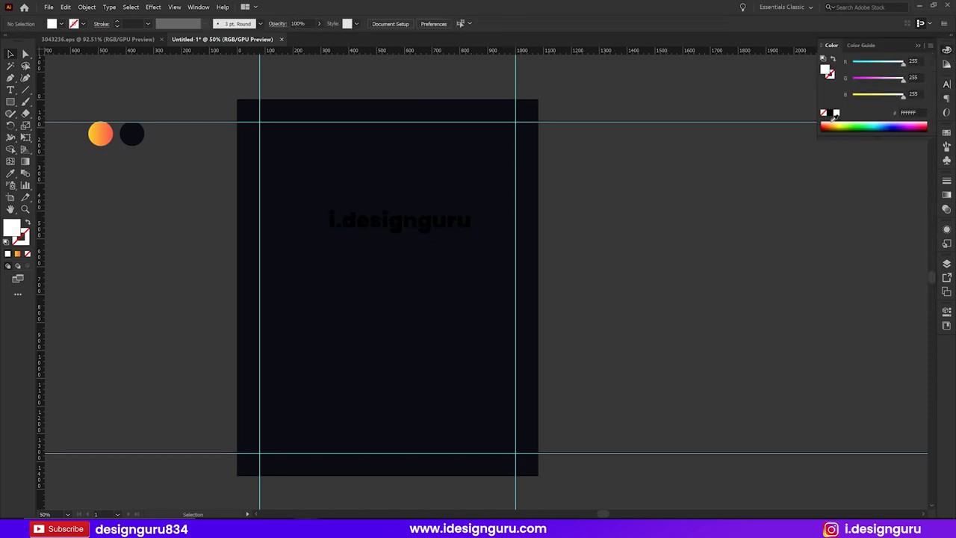
click(431, 224)
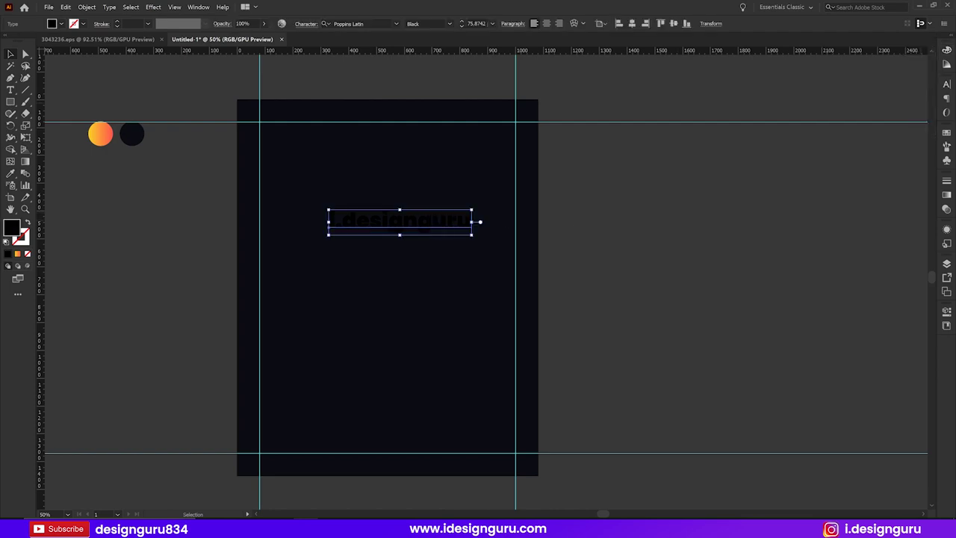
click(947, 51)
click(837, 112)
click(547, 253)
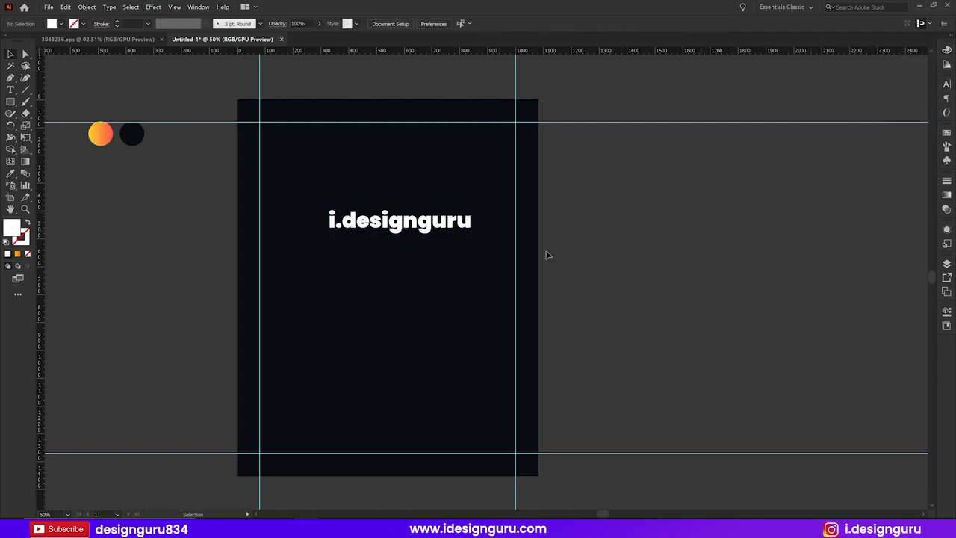
click(440, 224)
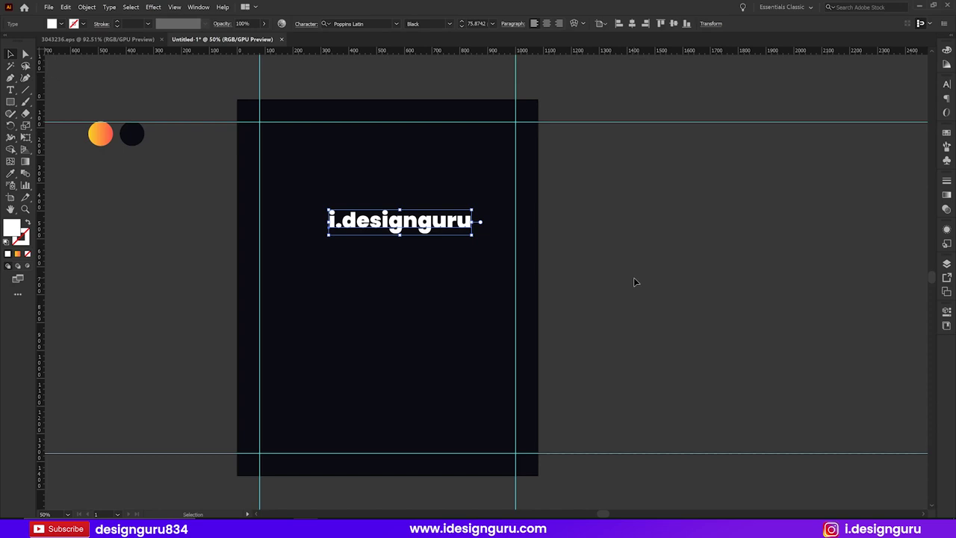
click(944, 88)
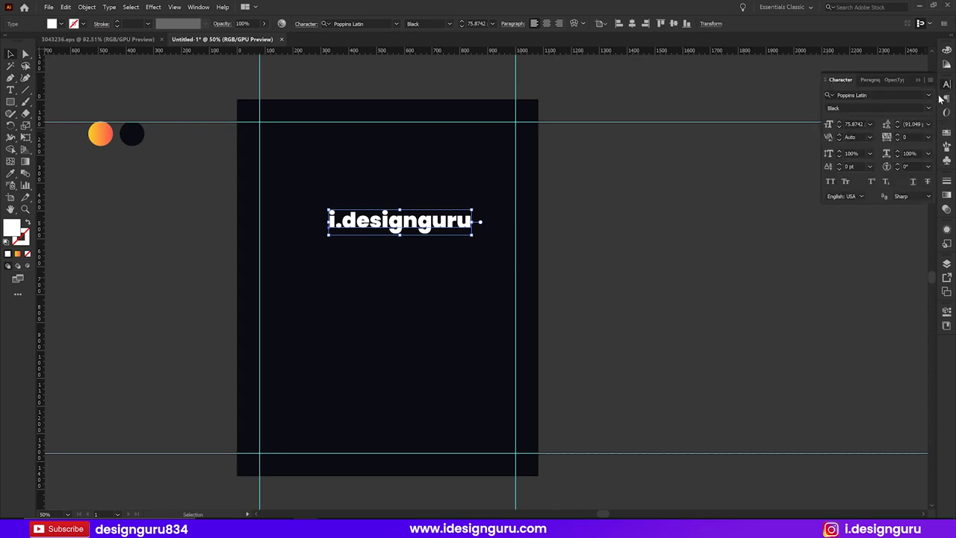
click(830, 181)
click(554, 268)
Step: Position I.DESIGNGURU at the top-left margin guides and copy it to the top right
drag(437, 227, 377, 128)
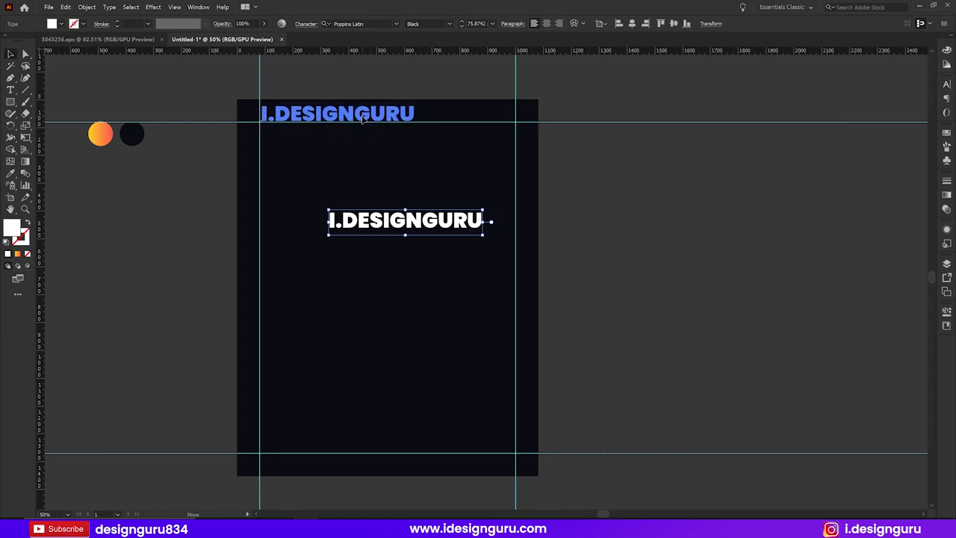
drag(377, 128, 340, 116)
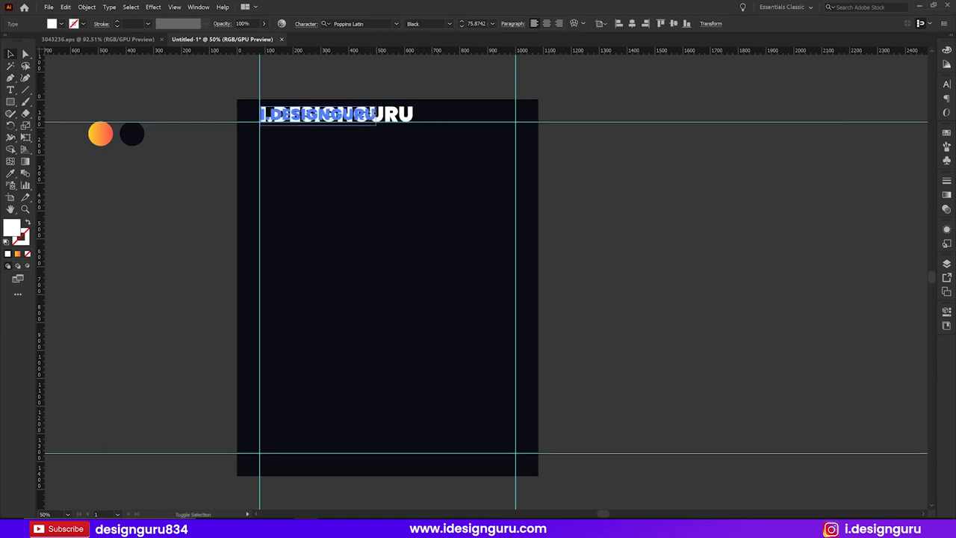
click(321, 150)
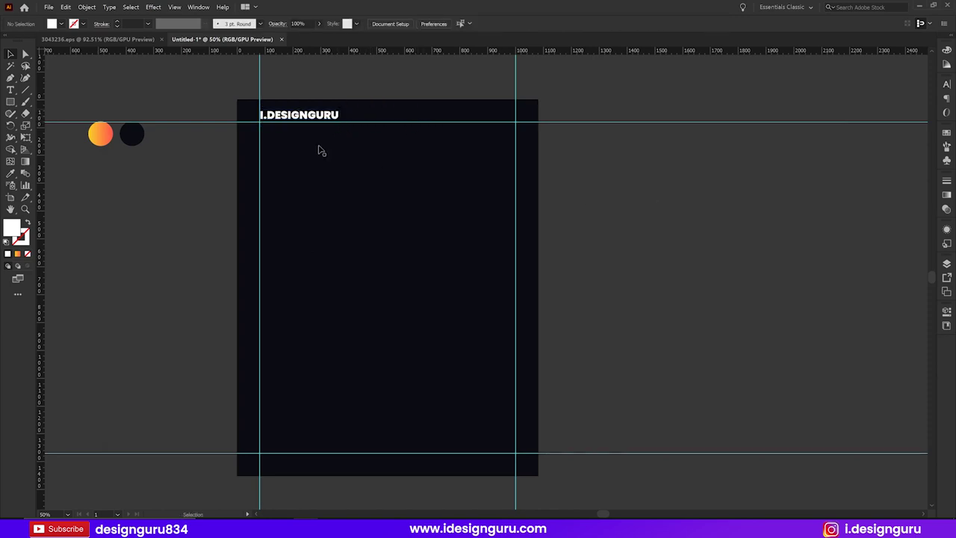
click(317, 118)
key(shift+Up)
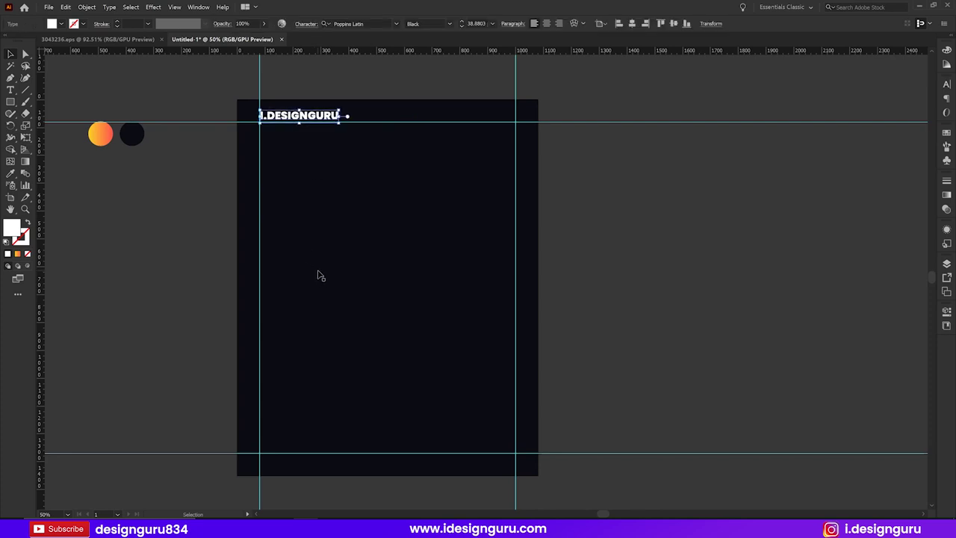
key(shift+Down)
key(shift+Down)
key(shift+Down)
key(shift+Down)
key(Up)
key(Up)
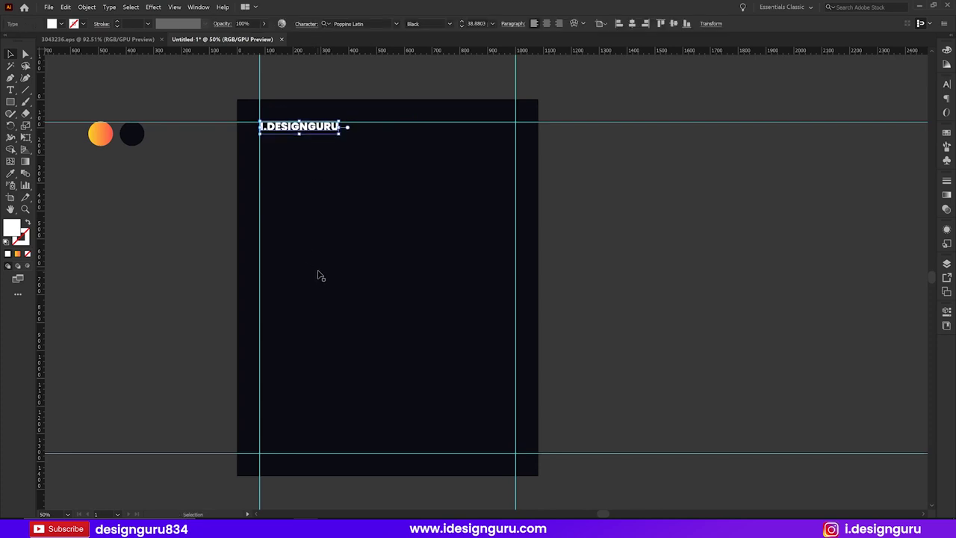
drag(320, 129, 494, 131)
Step: Set the copied text to Medium weight with All Caps turned off
click(947, 84)
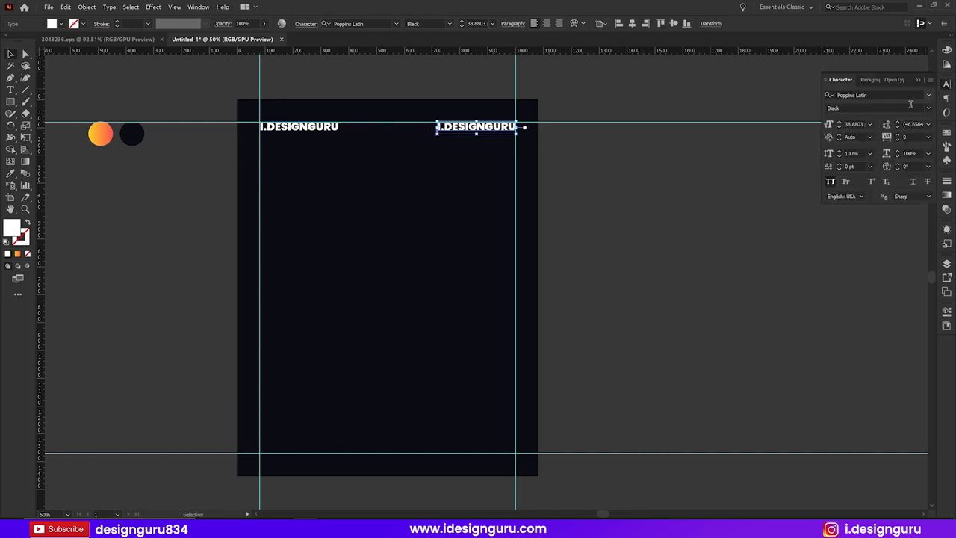
click(926, 107)
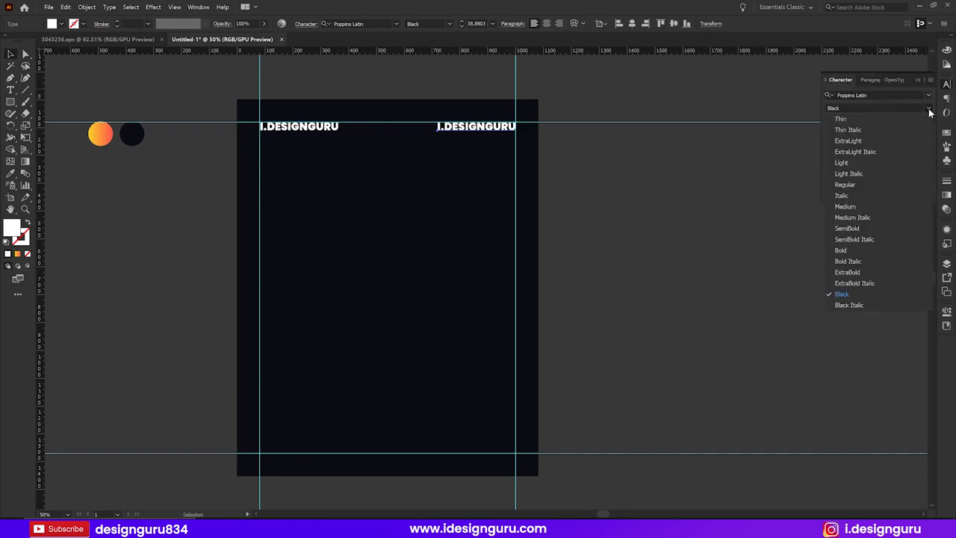
click(849, 206)
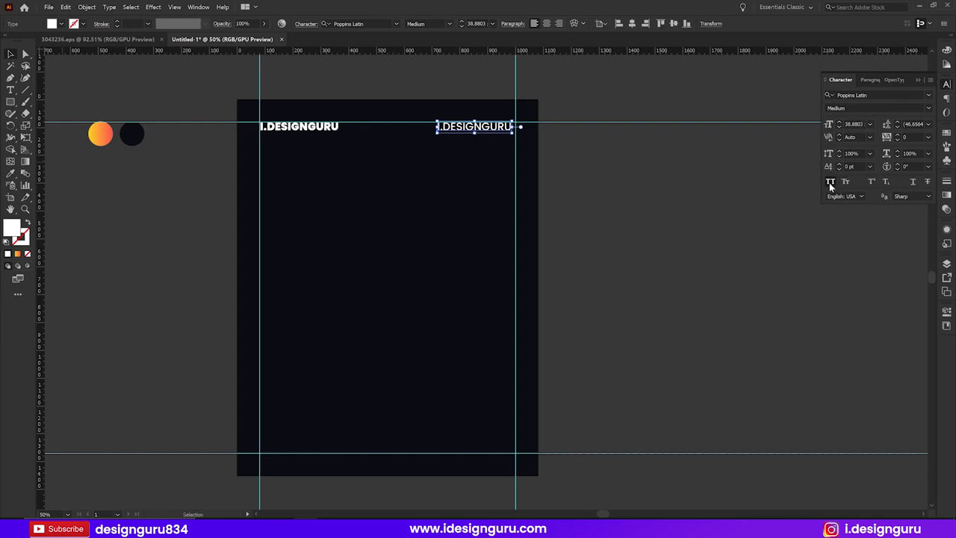
click(830, 183)
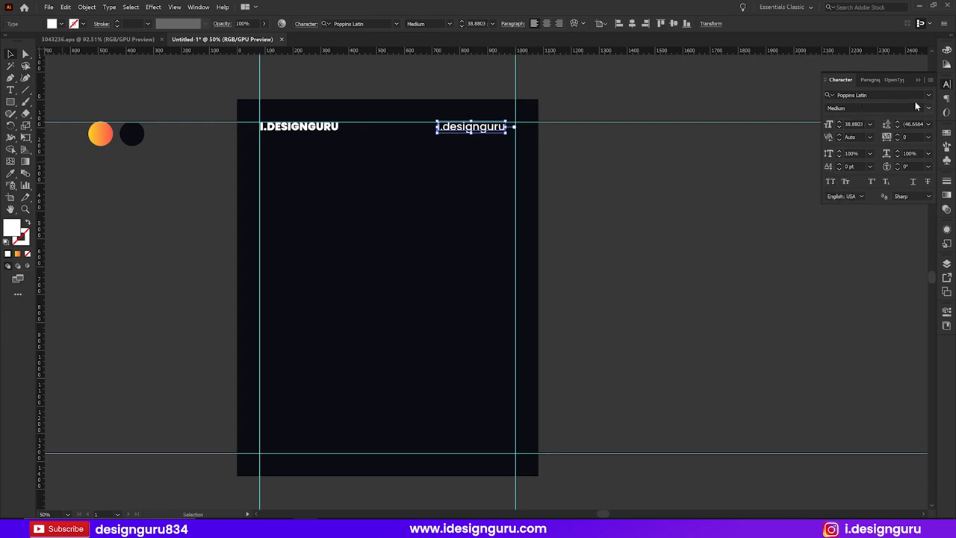
click(918, 80)
double_click(476, 129)
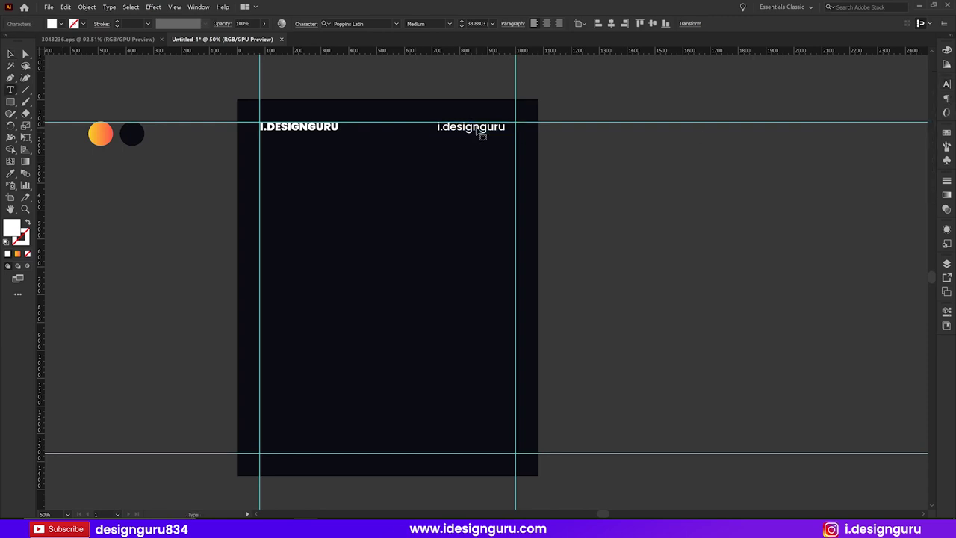
key(ctrl+a)
text(ww)
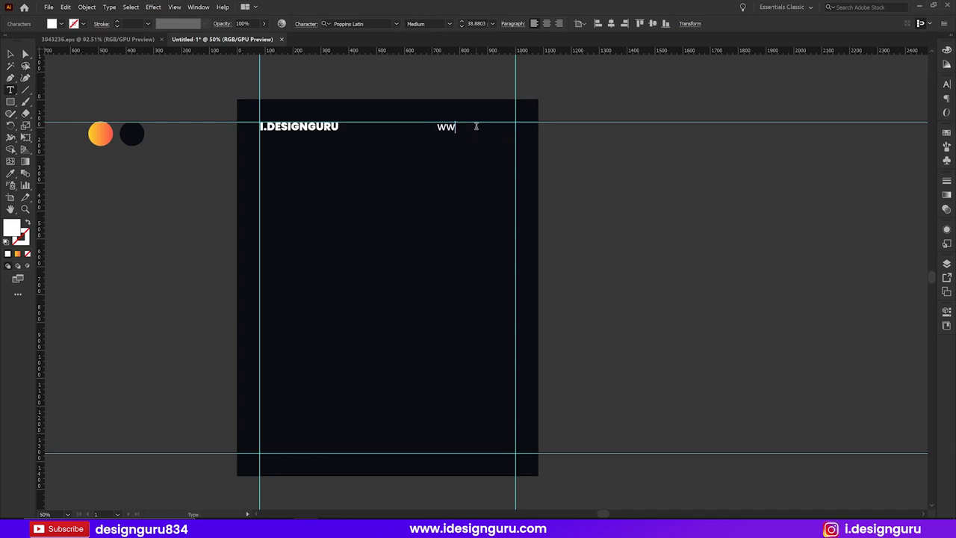
text(.idesi)
text(gnguru.com)
key(Escape)
drag(486, 128, 416, 131)
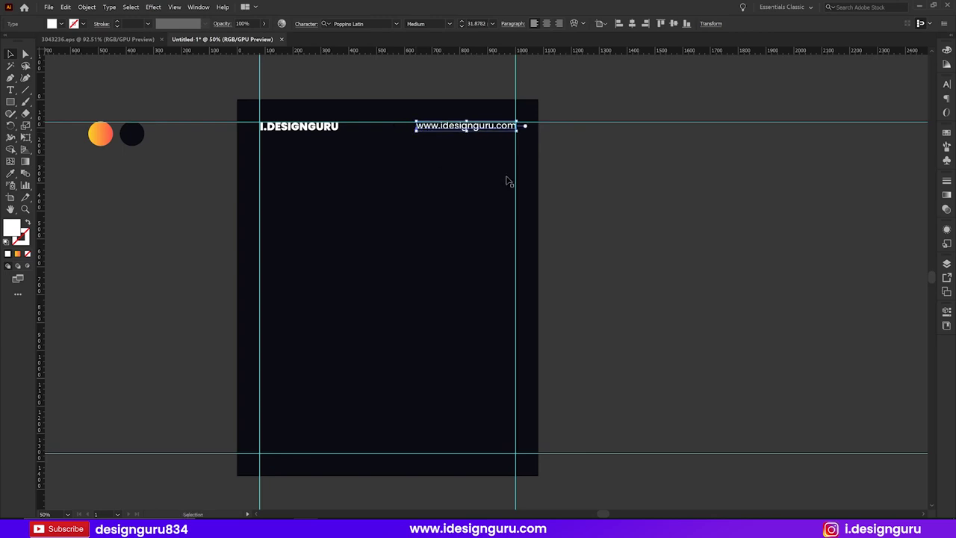
key(Down)
key(Down)
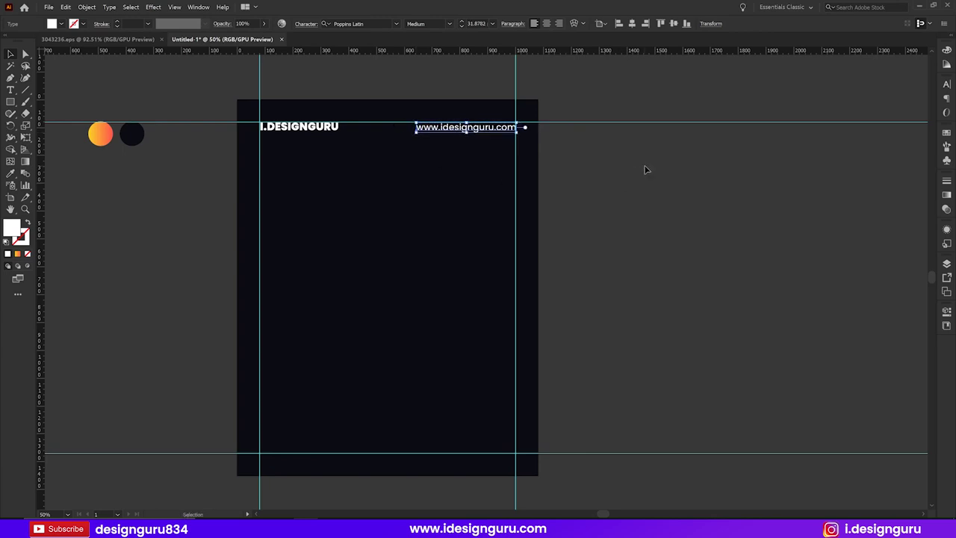
click(657, 163)
Step: Shrink the I.DESIGNGURU brand name slightly and place the black-and-white portrait onto the artboard
key(ctrl+semicolon)
key(ctrl+semicolon)
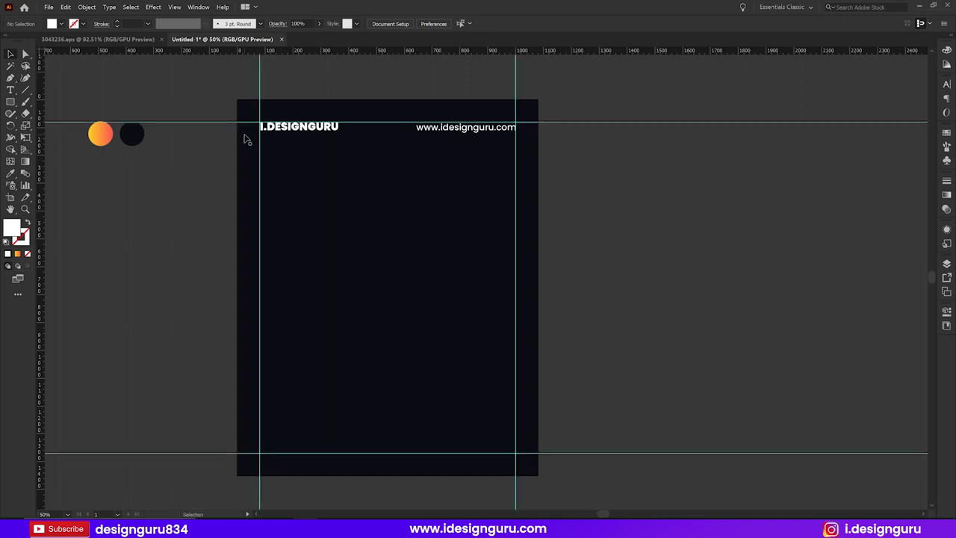
double_click(325, 136)
double_click(330, 134)
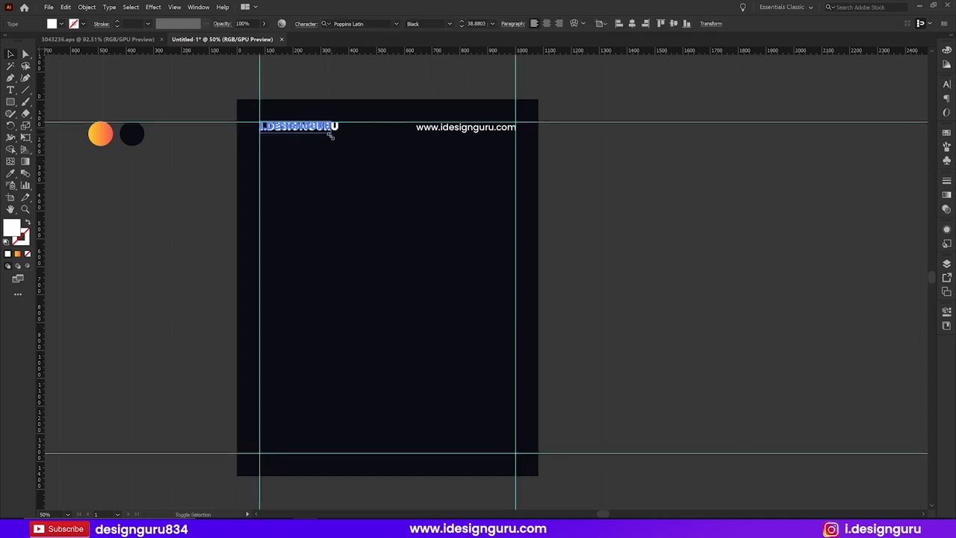
key(ctrl+shift+comma)
key(ctrl+semicolon)
key(Escape)
click(697, 250)
key(ctrl+semicolon)
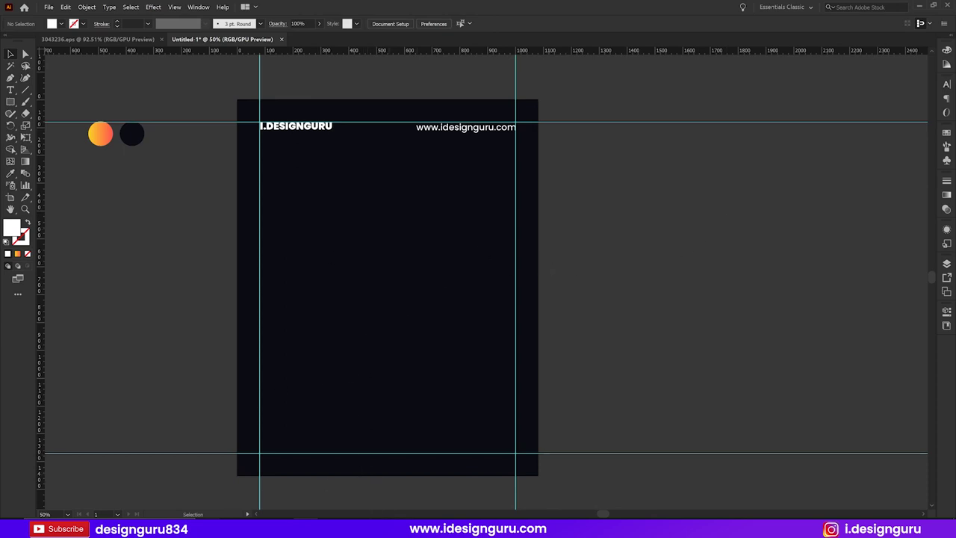
key(alt+Tab)
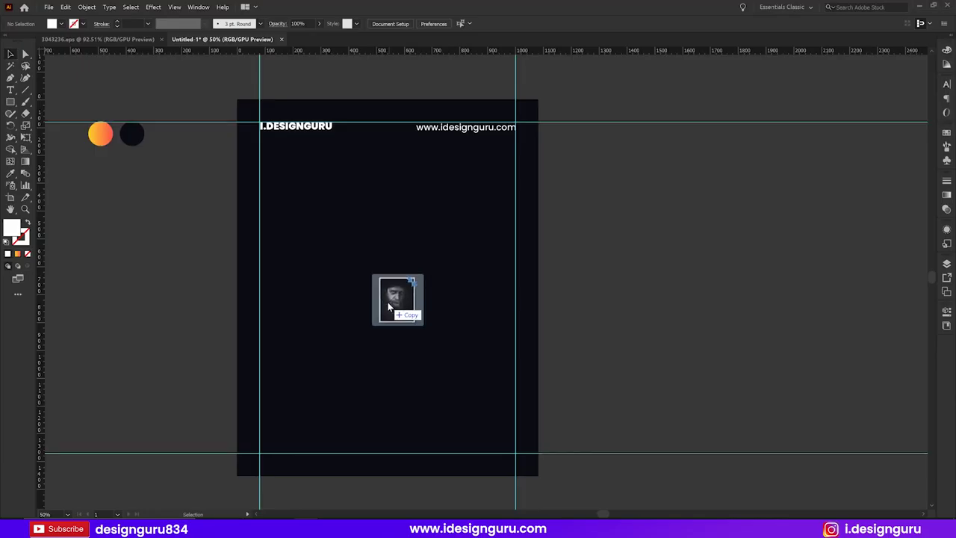
drag(180, 130, 392, 299)
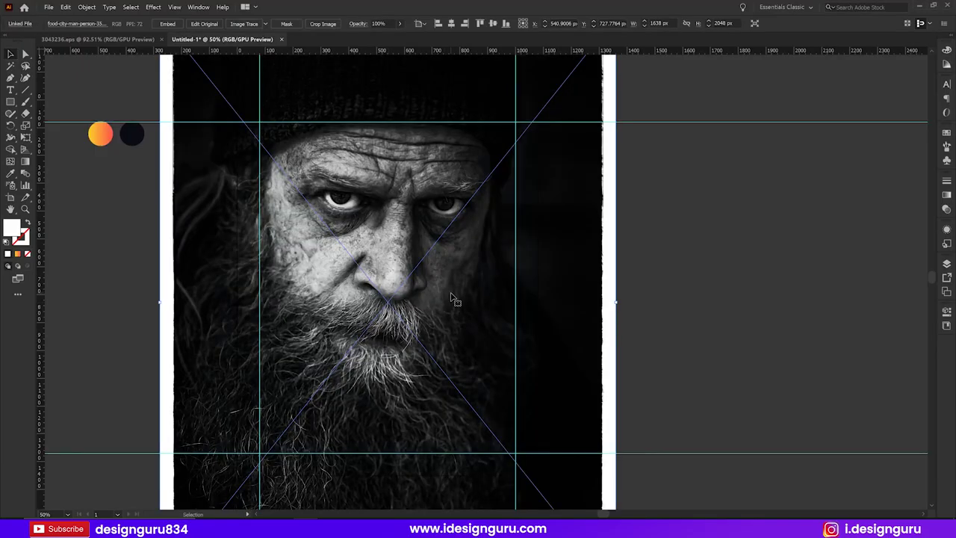
Step: Scale the placed portrait proportionally and move it up on the artboard
drag(616, 302, 549, 303)
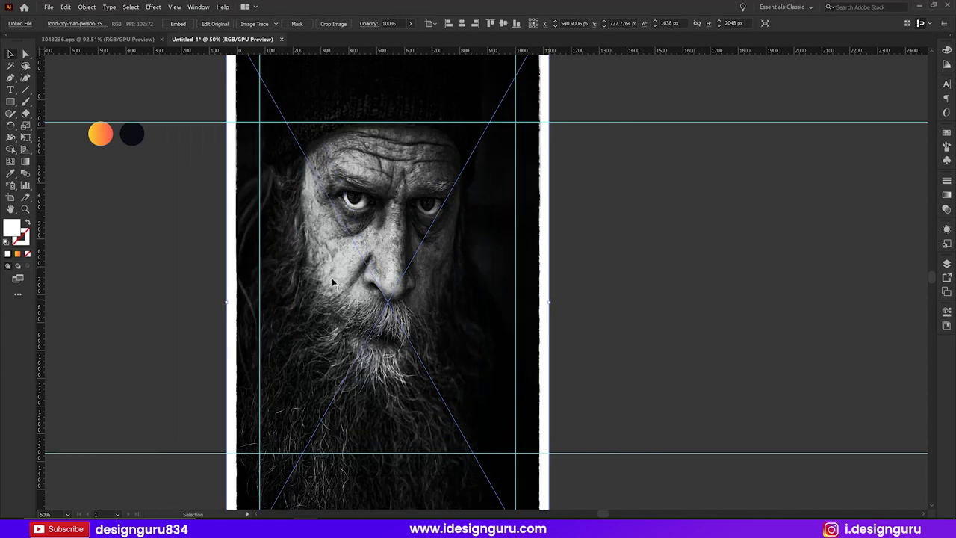
key(ctrl+z)
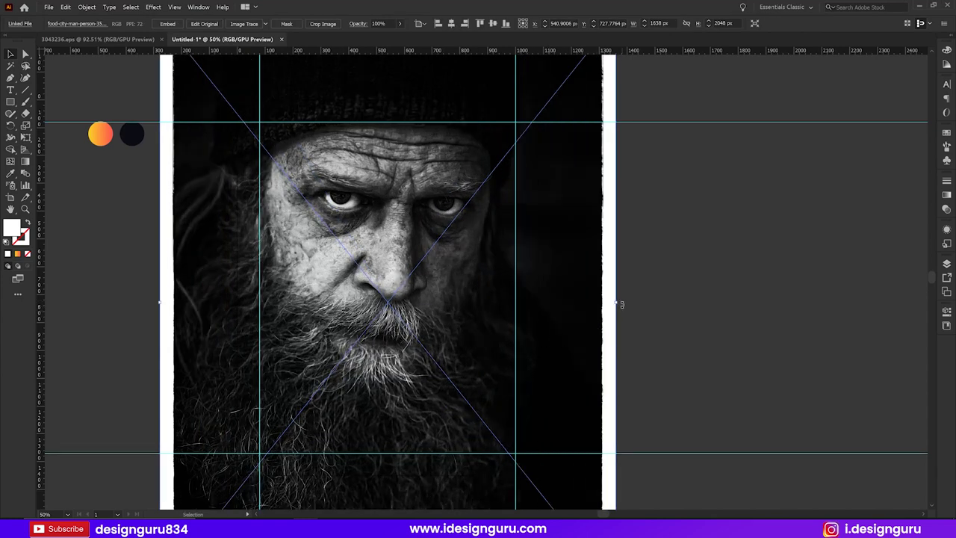
drag(621, 305, 517, 303)
key(ctrl+shift+bracketleft)
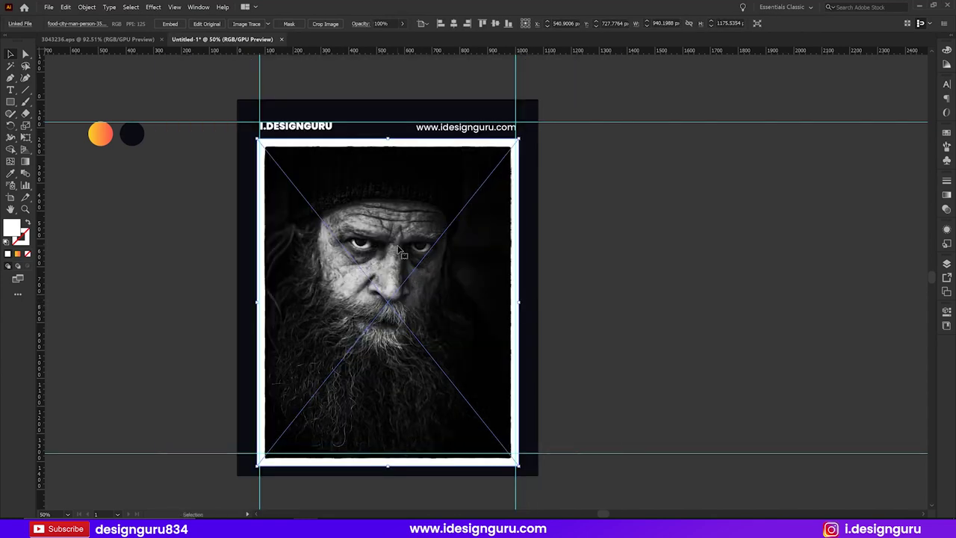
drag(399, 250, 398, 234)
drag(520, 286, 563, 285)
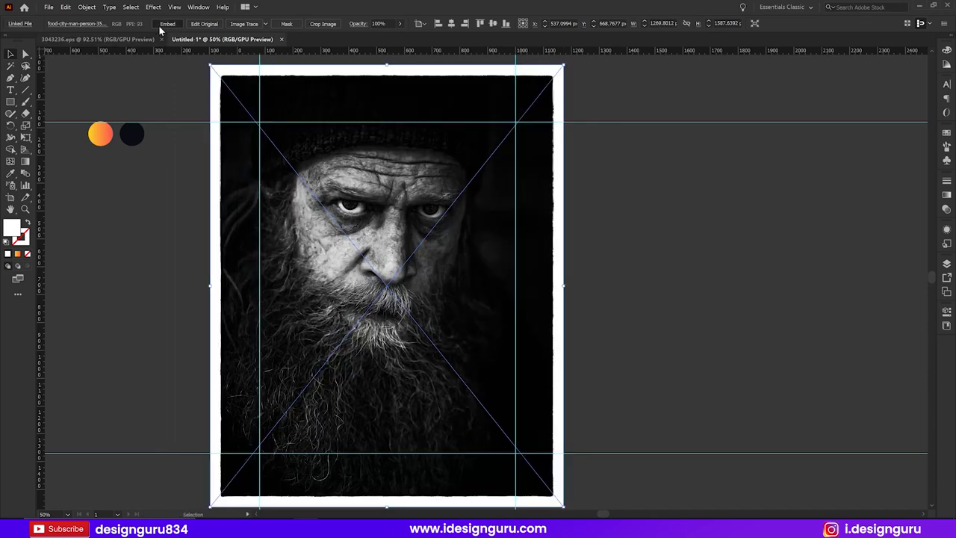
Step: Embed the portrait and shrink it to sit below the header text
click(670, 235)
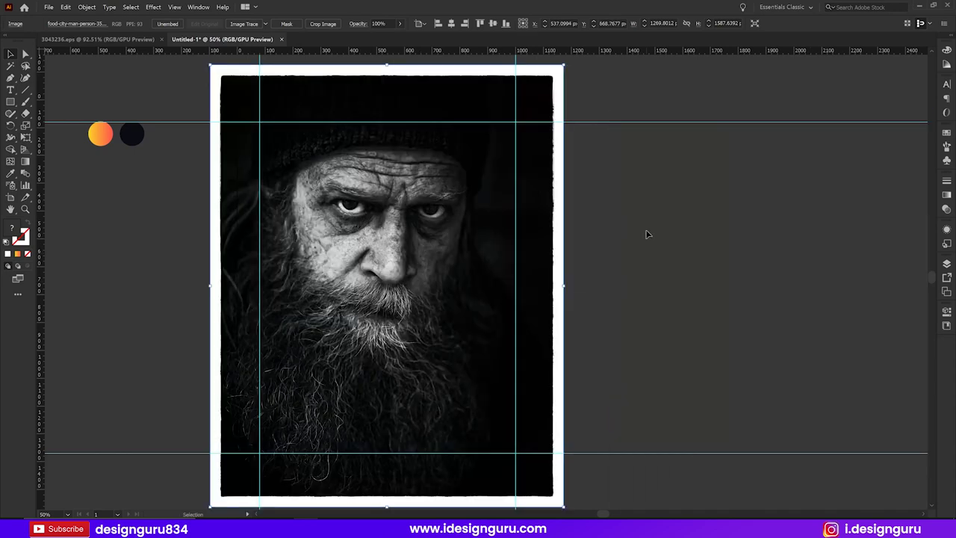
drag(546, 83, 512, 133)
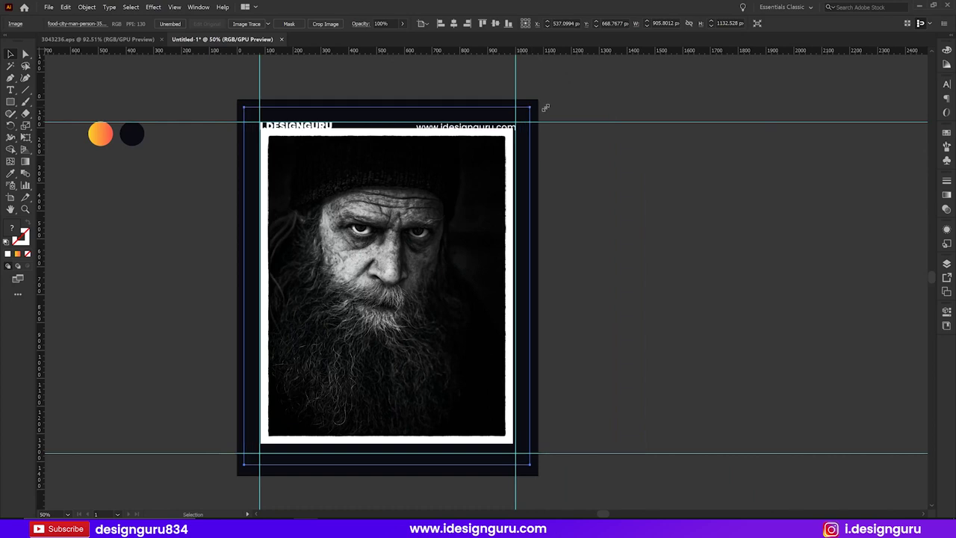
drag(530, 124, 503, 171)
Step: Select the dark background rectangle with the Selection tool
click(608, 254)
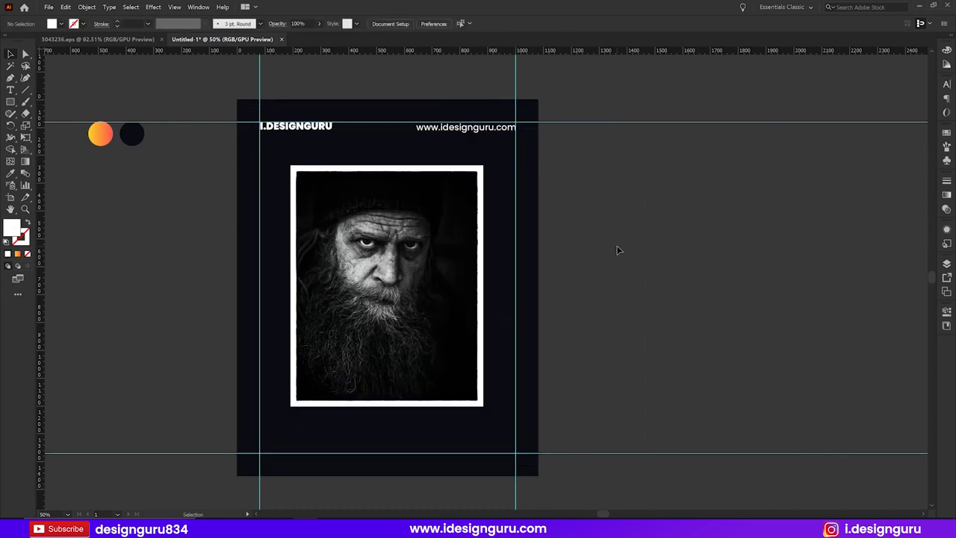
click(506, 230)
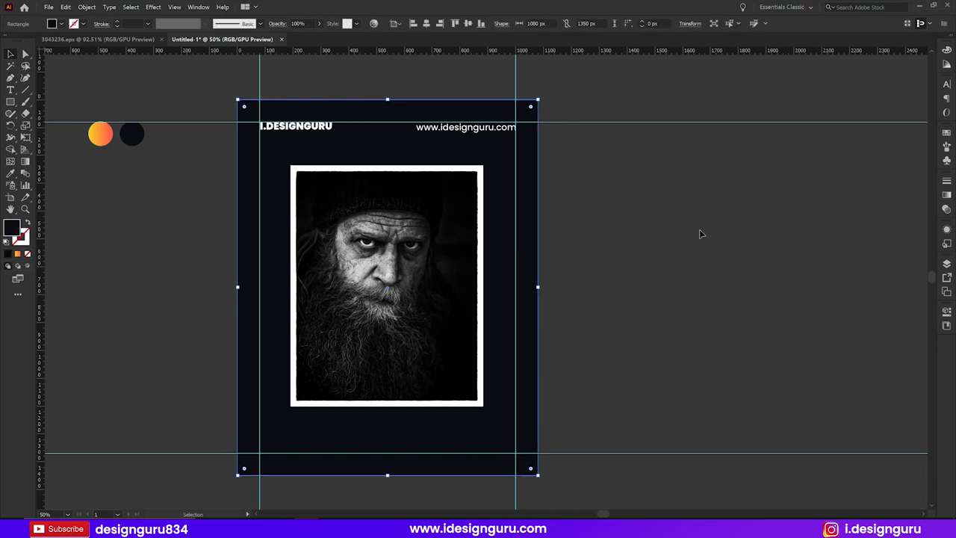
key(v)
Step: Bring the dark background rectangle to the front, then switch to outline view
right_click(494, 159)
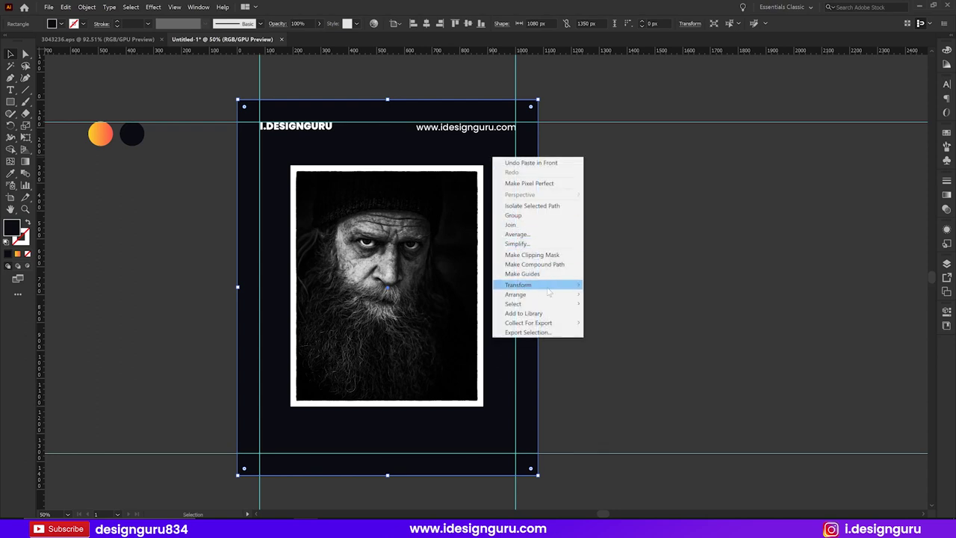
mouse_move(516, 294)
click(626, 296)
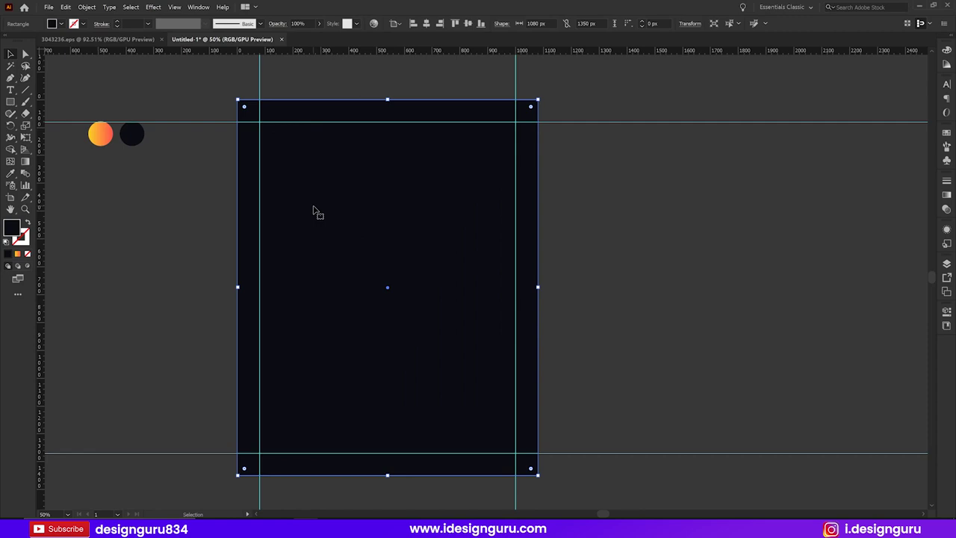
click(685, 239)
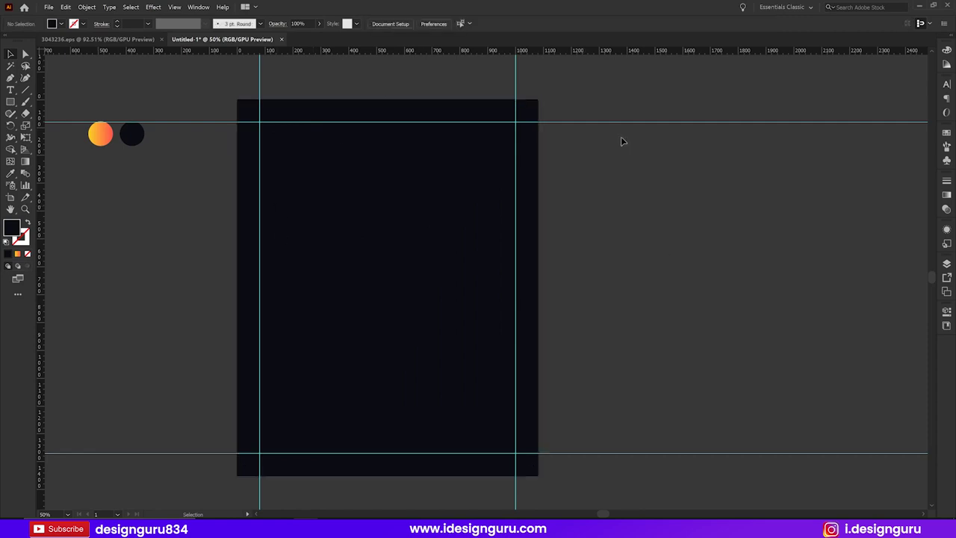
click(392, 184)
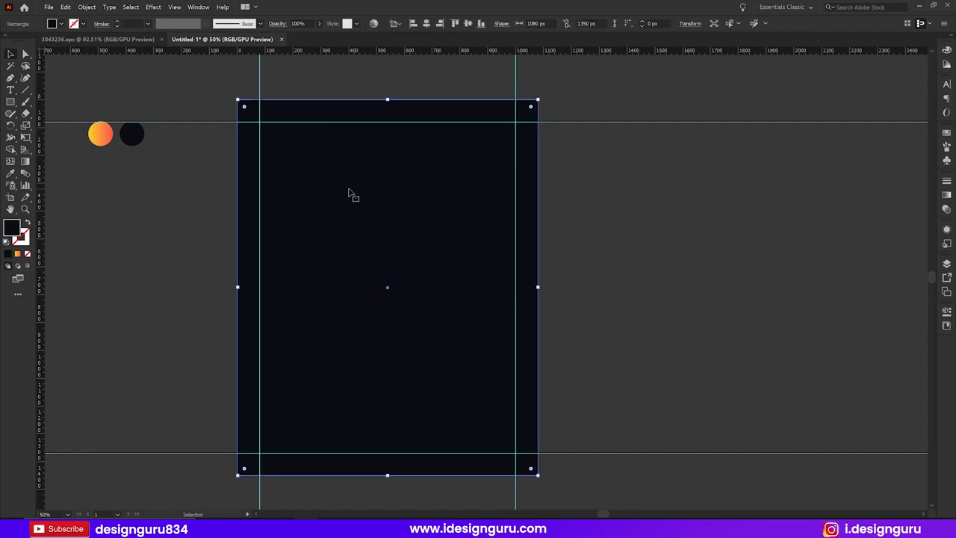
click(588, 231)
key(ctrl+y)
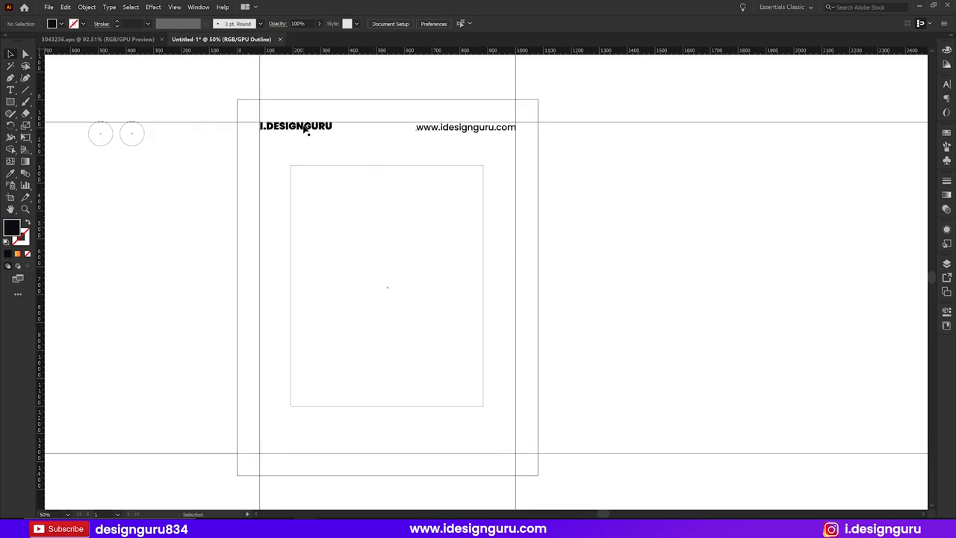
Step: Bring the portrait photo in front of everything, trying and undoing a send-backward
click(423, 166)
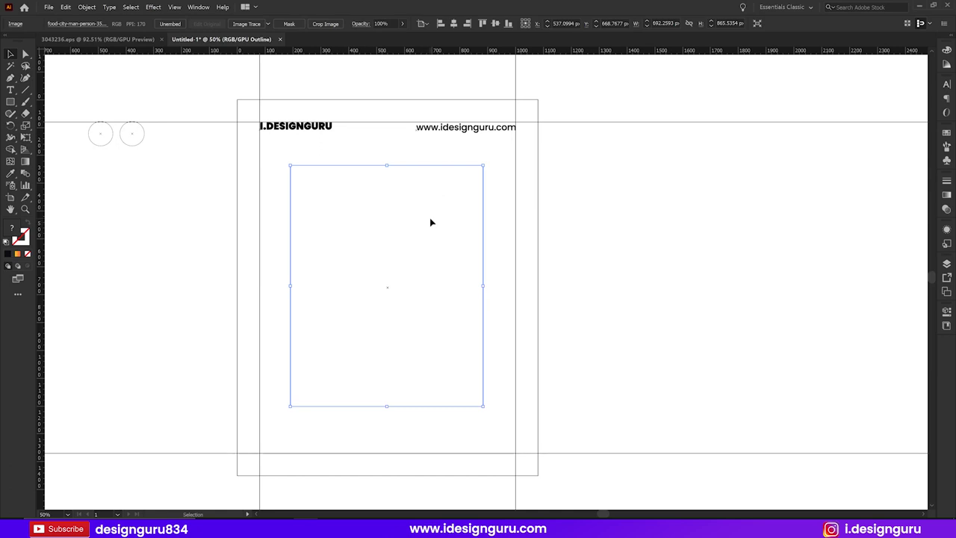
right_click(430, 218)
mouse_move(455, 276)
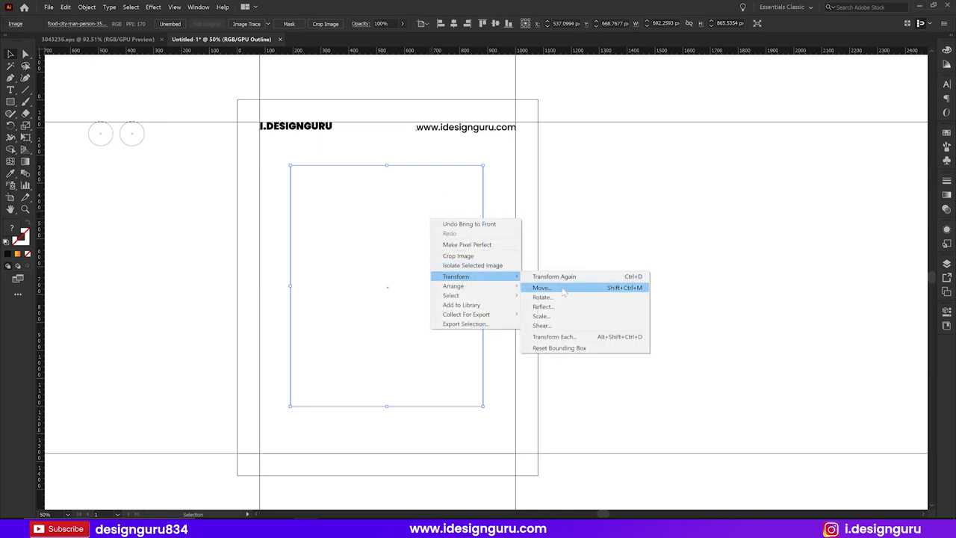
click(567, 286)
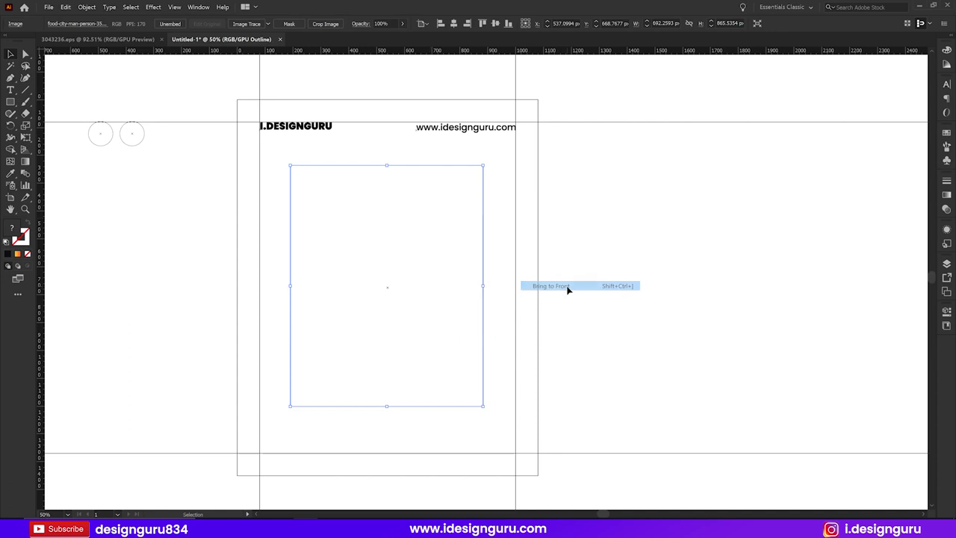
click(625, 275)
key(ctrl+y)
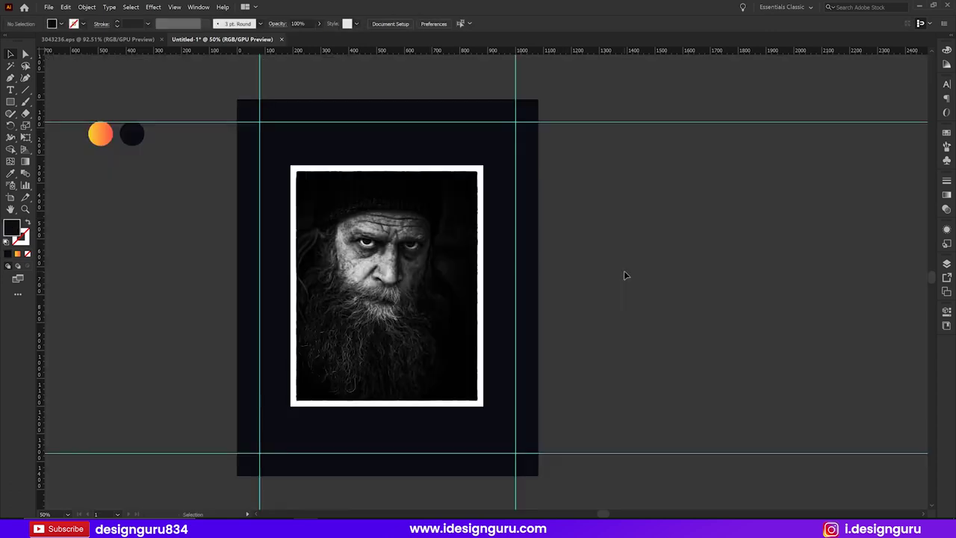
click(420, 207)
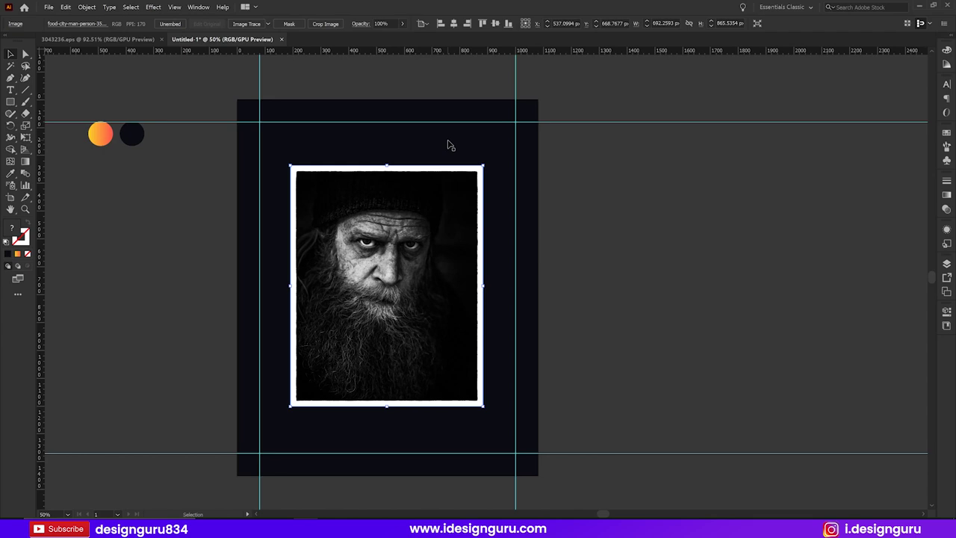
key(ctrl+shift+bracketleft)
click(669, 199)
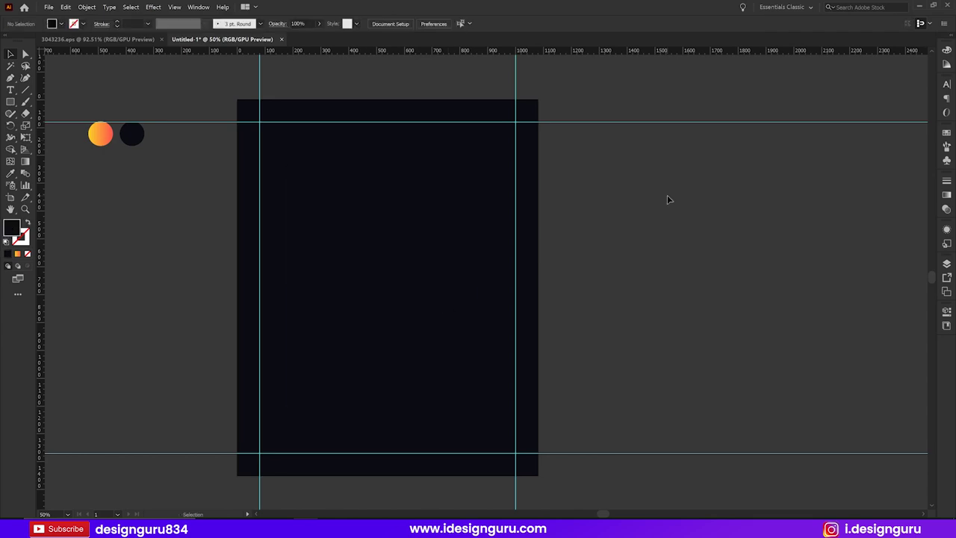
key(ctrl+z)
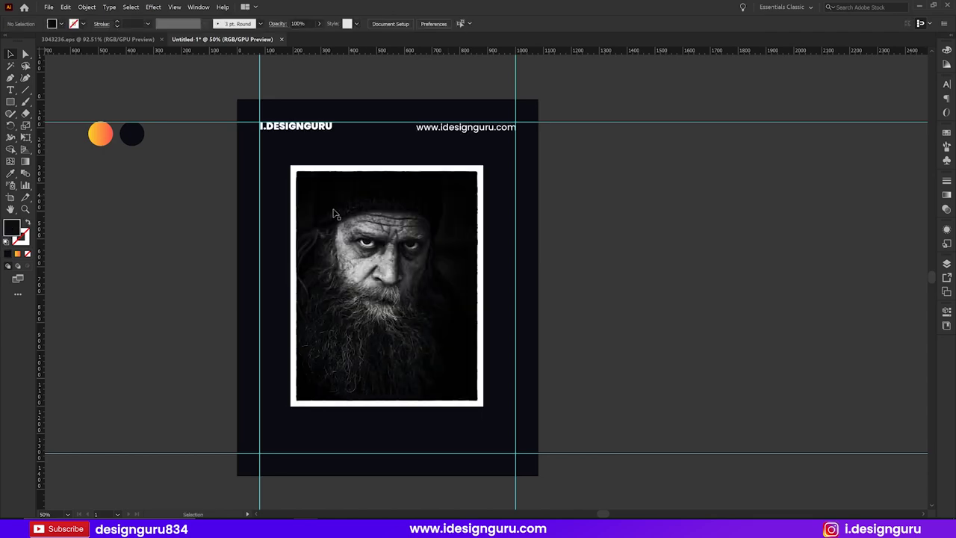
Step: Bring the dark rectangle back to the front above the photo
click(394, 203)
click(499, 156)
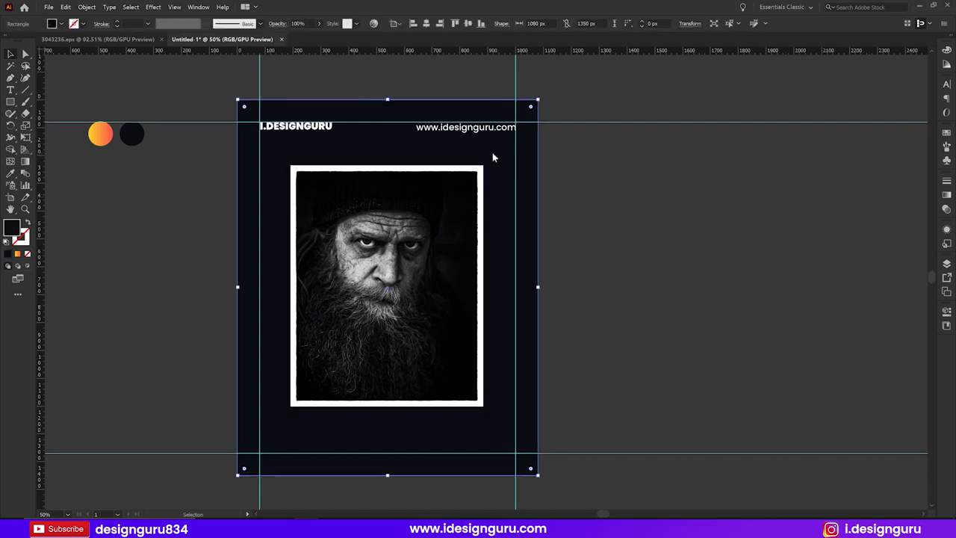
right_click(493, 154)
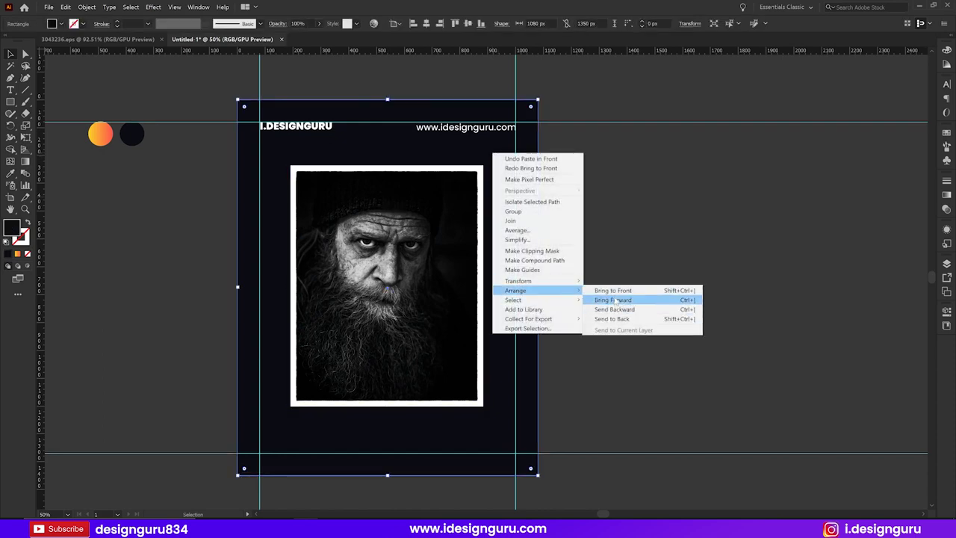
click(615, 289)
click(639, 271)
key(ctrl+y)
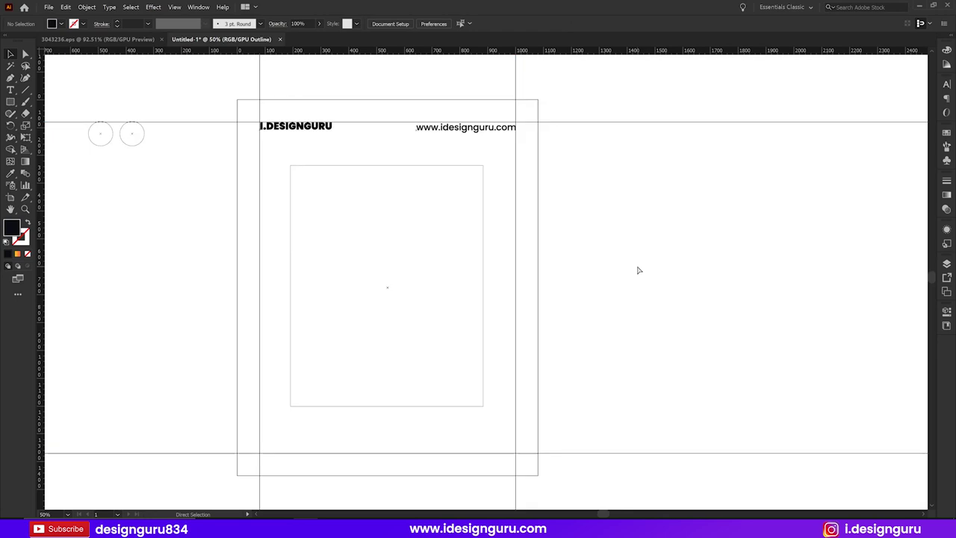
Step: Clip the inner image frame and dark rectangle into a mask with Ctrl+7
click(427, 167)
key(a)
key(ctrl+y)
key(v)
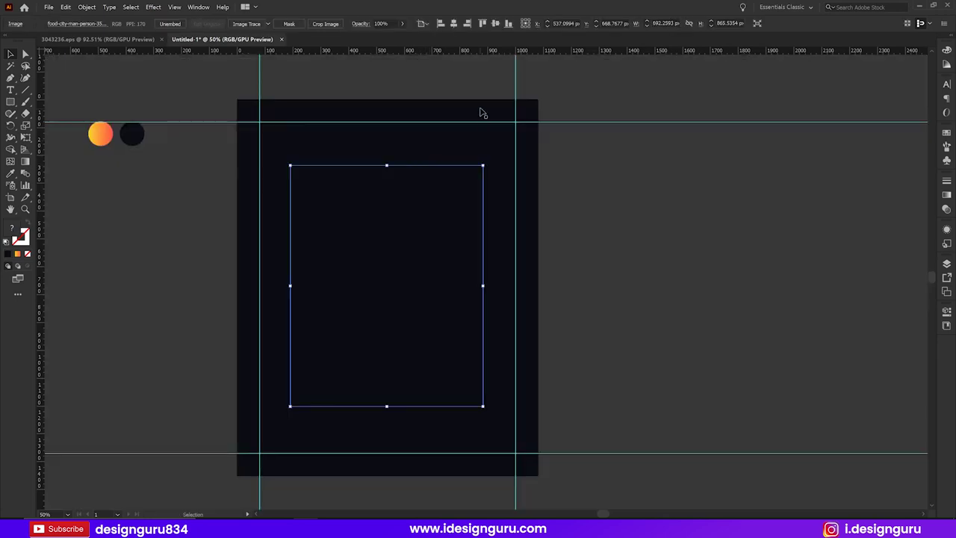
shift+click(479, 110)
key(a)
key(ctrl+7)
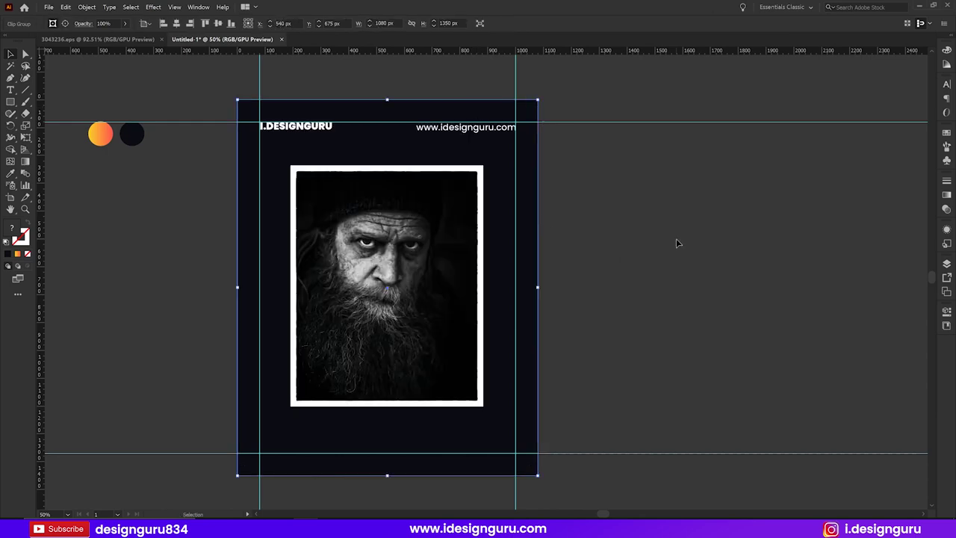
click(676, 244)
Step: Move the portrait clip group off the artboard and back onto it
drag(538, 157, 788, 274)
key(ctrl+z)
click(751, 273)
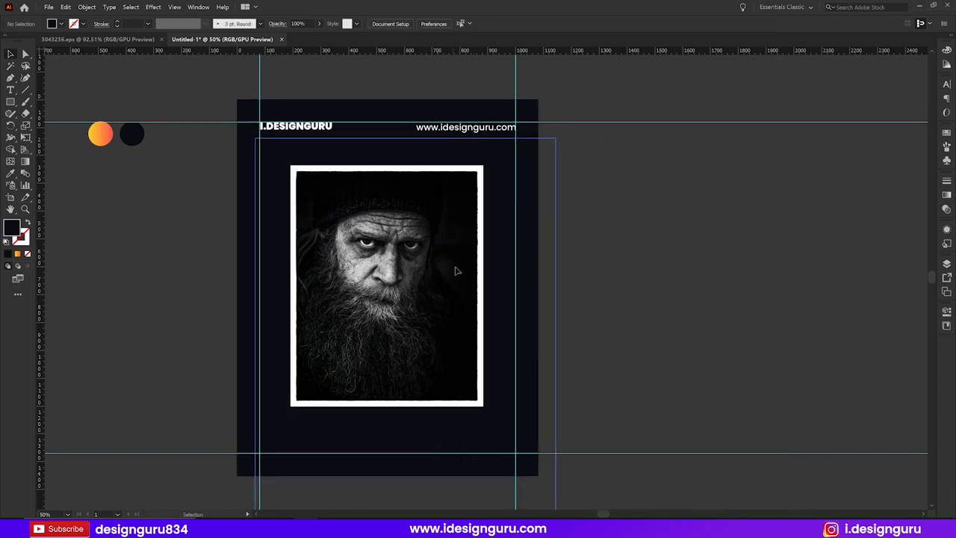
drag(454, 264, 489, 323)
mouse_move(387, 303)
mouse_down()
mouse_move(594, 292)
mouse_move(595, 236)
mouse_up()
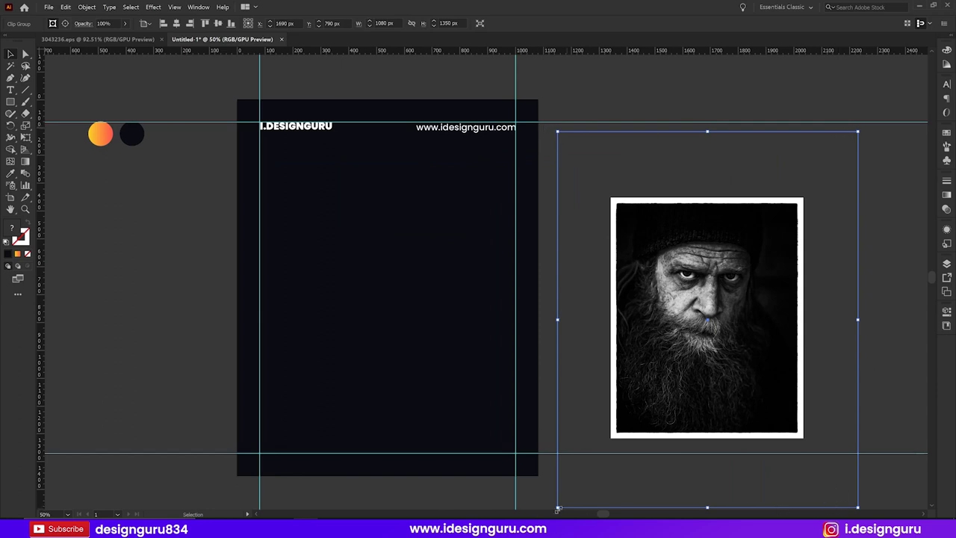
drag(783, 240, 499, 271)
Step: Inside the clip group, enlarge the photo to about 1164 × 1455 px
click(424, 264)
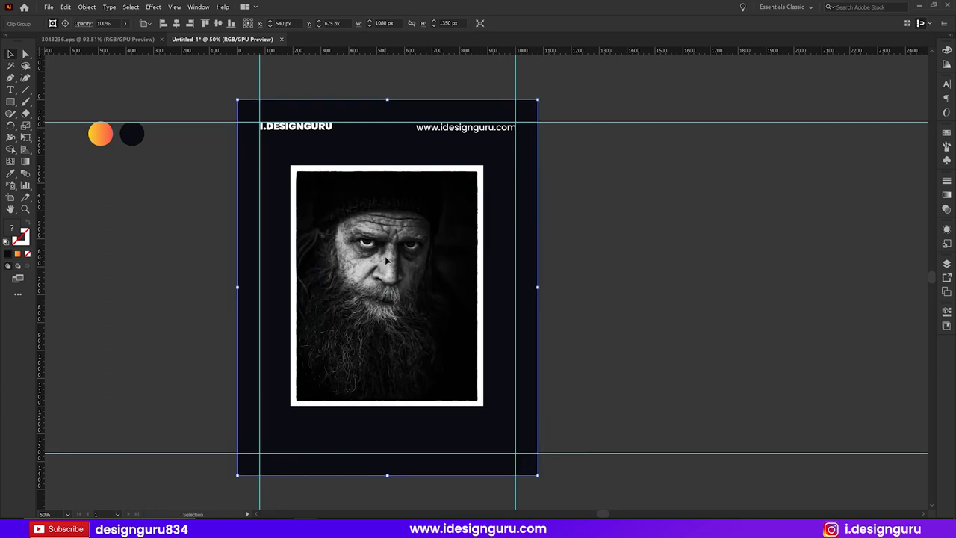
double_click(396, 257)
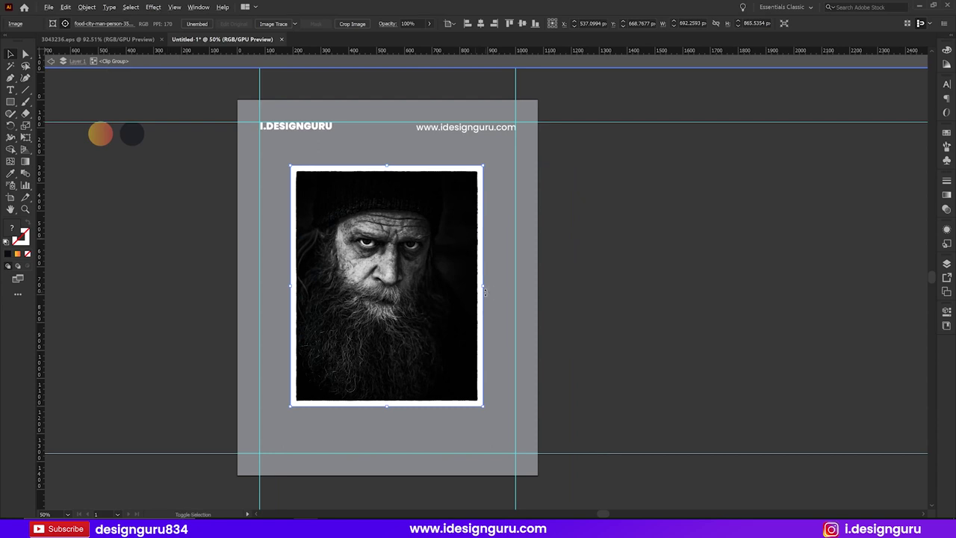
drag(482, 288, 555, 287)
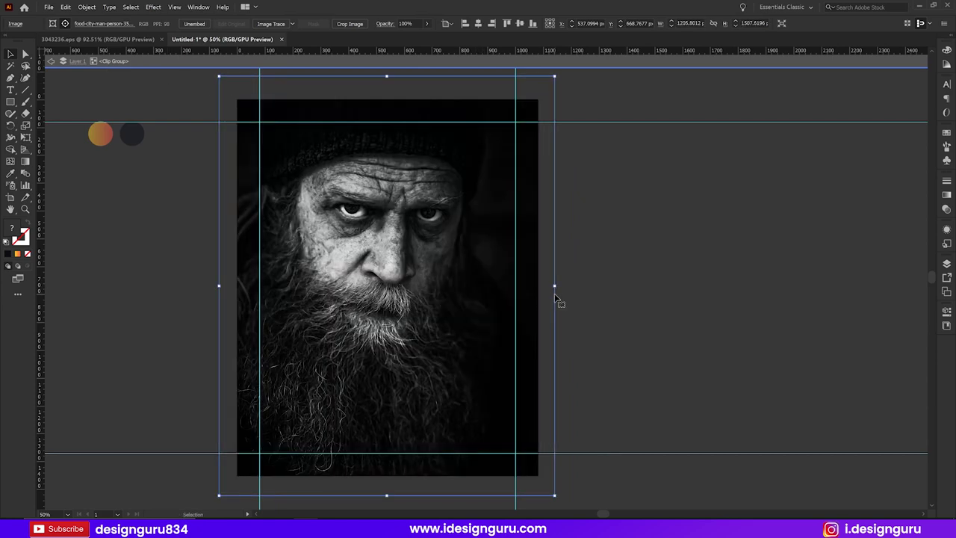
drag(550, 288, 548, 285)
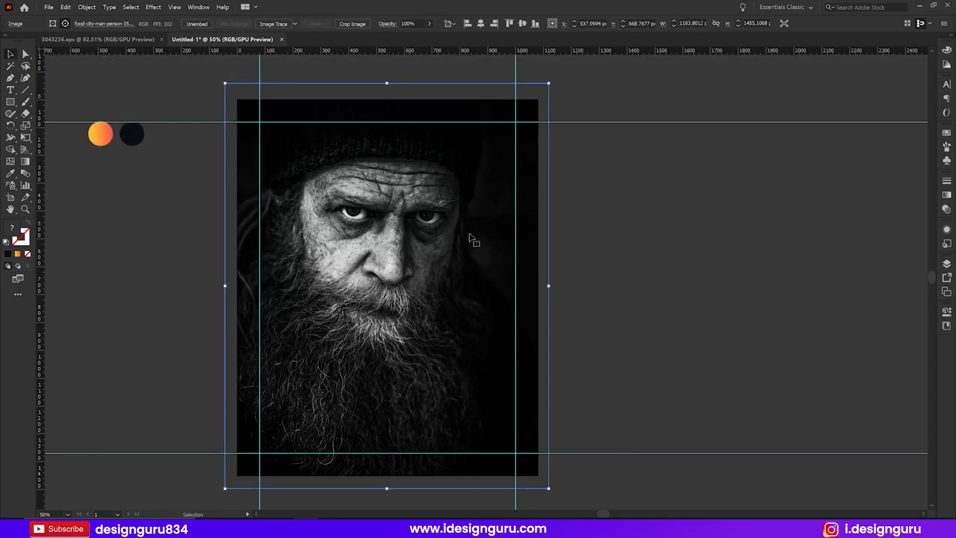
drag(409, 230, 409, 263)
key(ctrl+z)
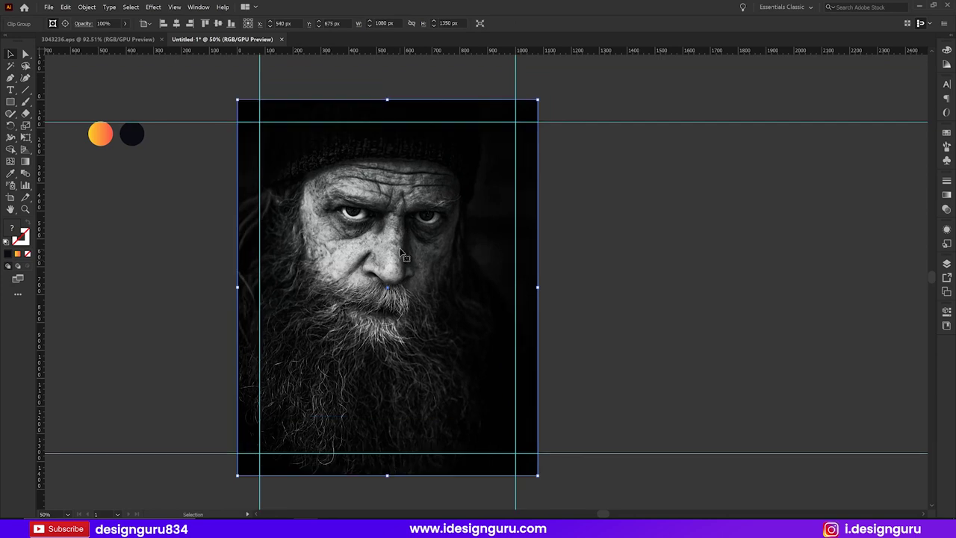
Step: Send the photo to the back and delete the dark background rectangle
right_click(398, 246)
mouse_move(422, 345)
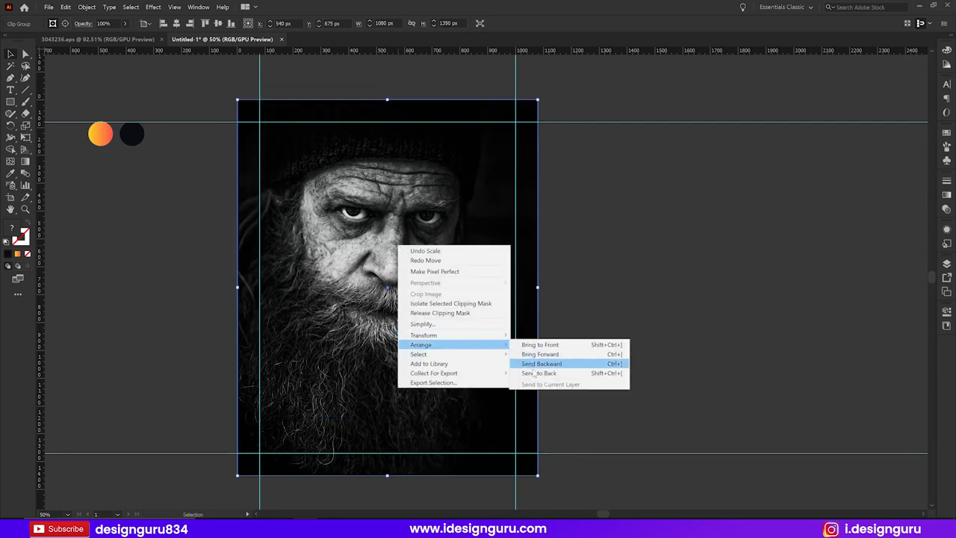
click(538, 373)
click(649, 277)
click(404, 228)
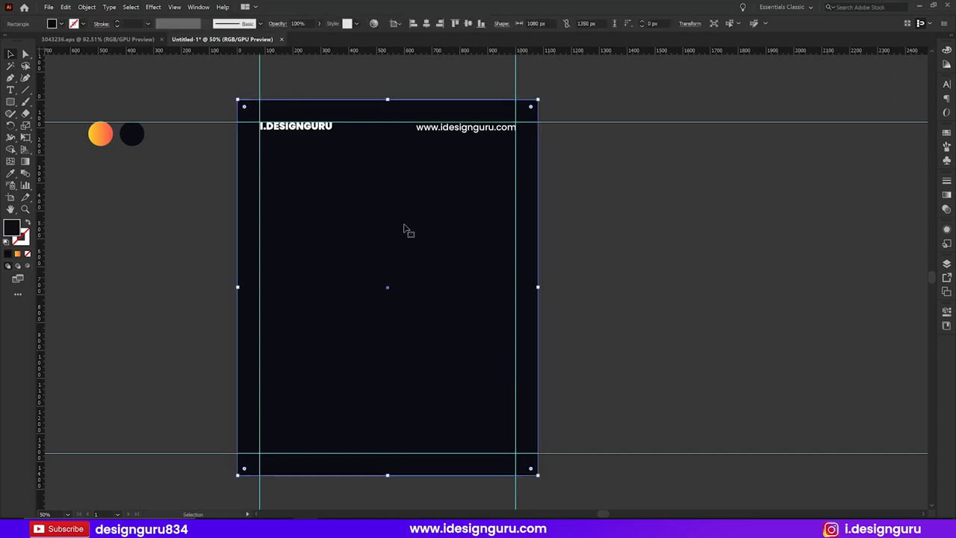
key(Delete)
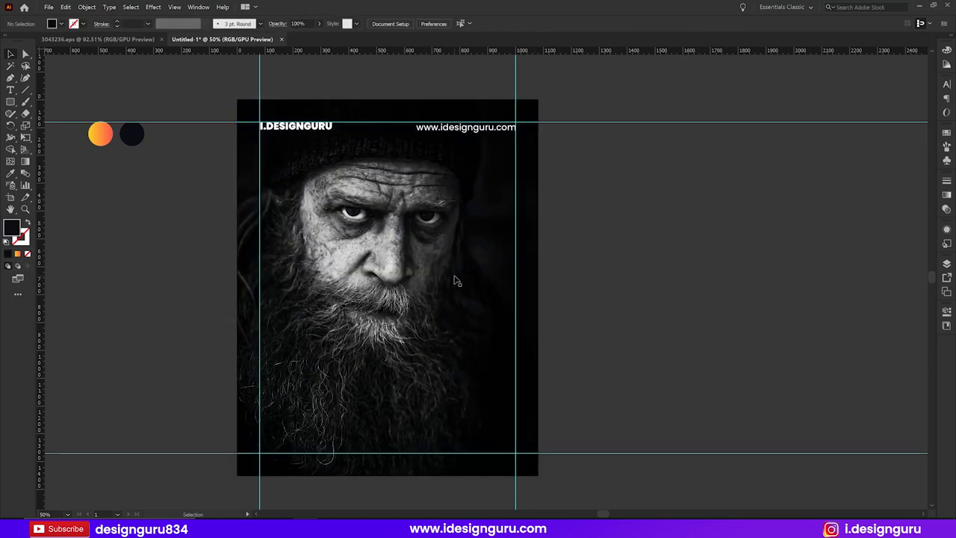
Step: Nudge the photo slightly lower inside the clip group, then exit isolation
double_click(408, 257)
click(403, 260)
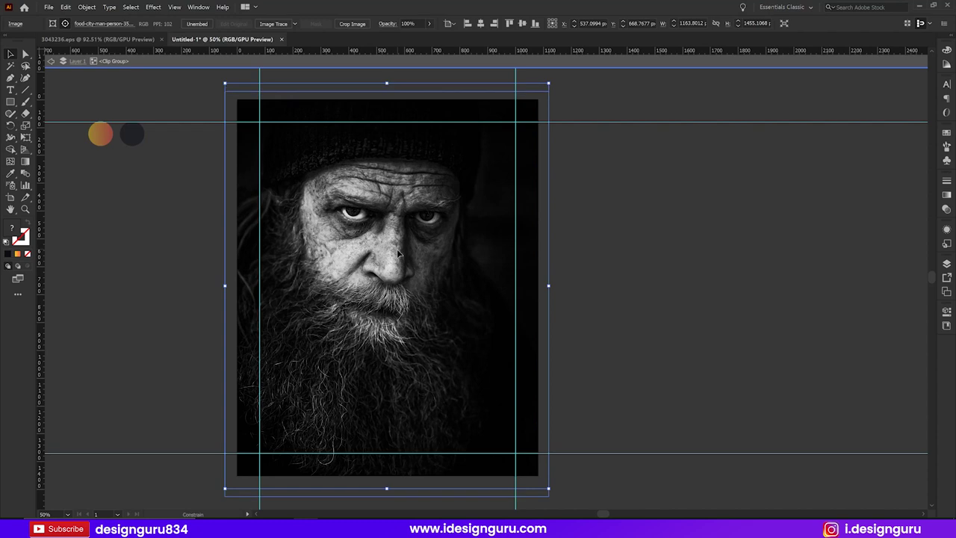
drag(404, 261, 403, 266)
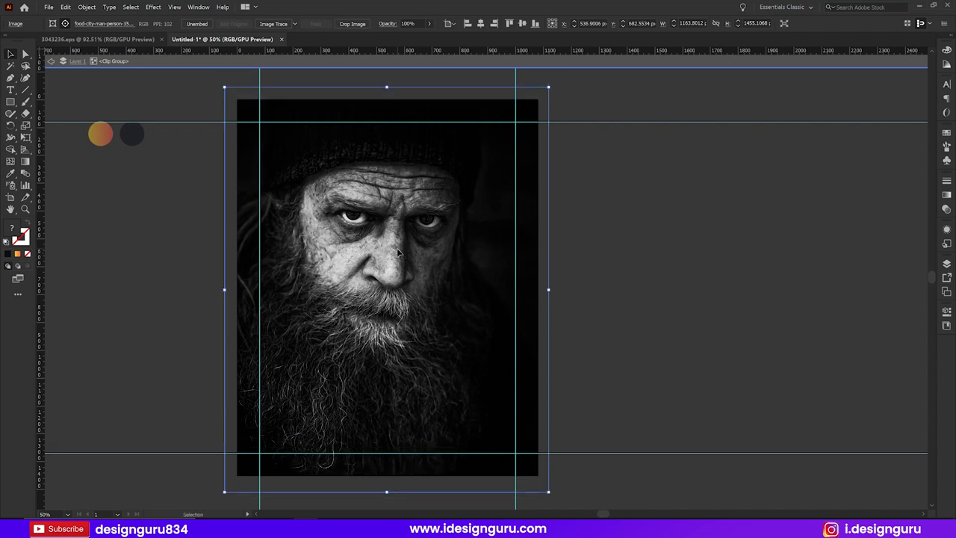
key(Escape)
click(672, 259)
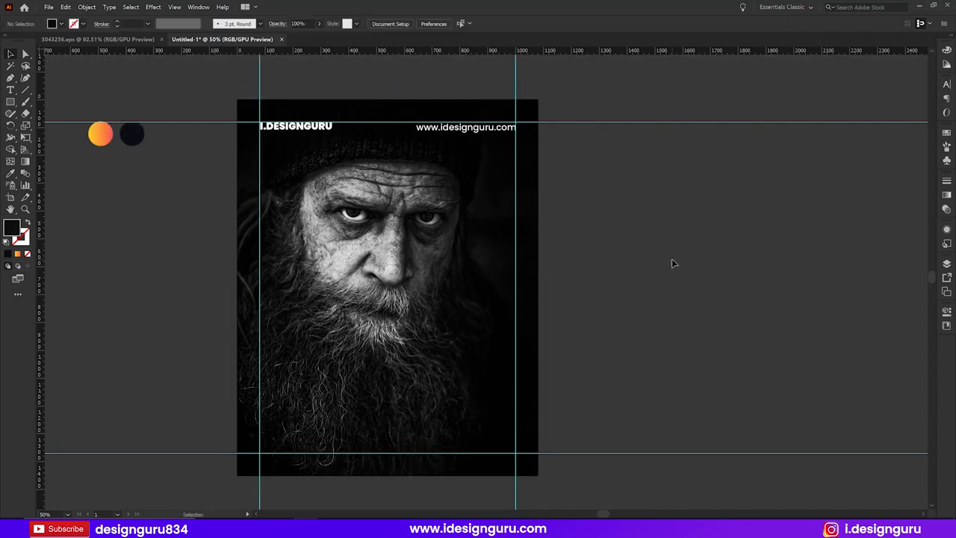
Step: Add a new placeholder text object on the portrait with the Type tool
key(ctrl+semicolon)
key(ctrl+semicolon)
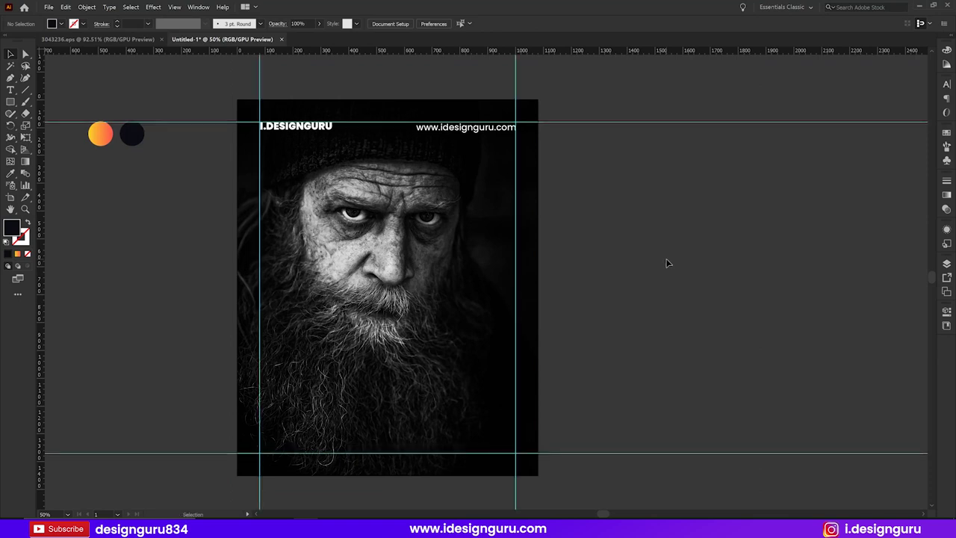
scroll(400, 273, down, 1)
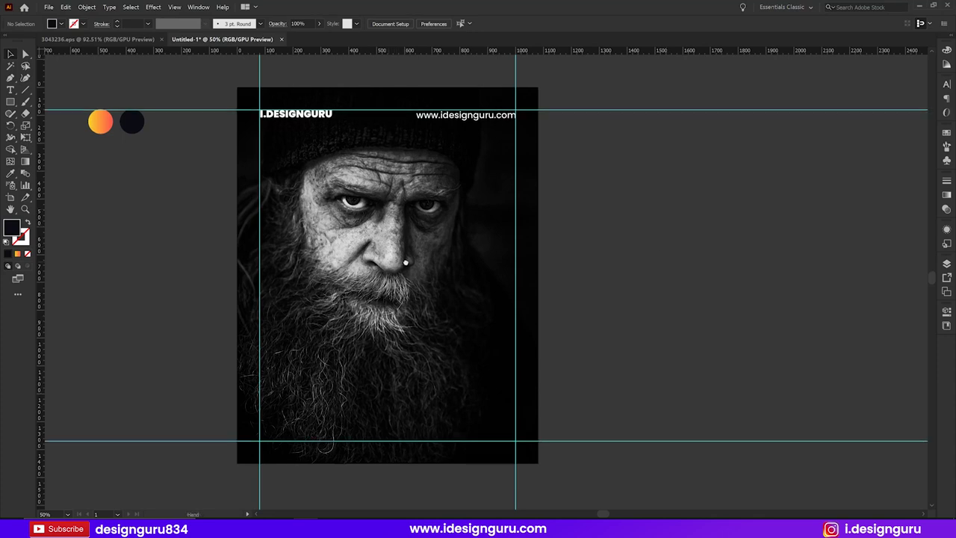
key(t)
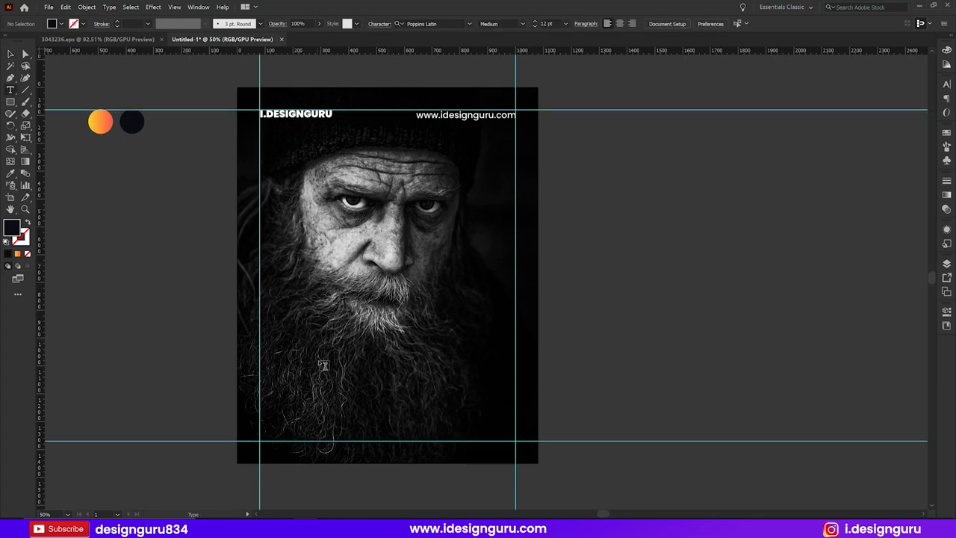
click(317, 340)
key(Escape)
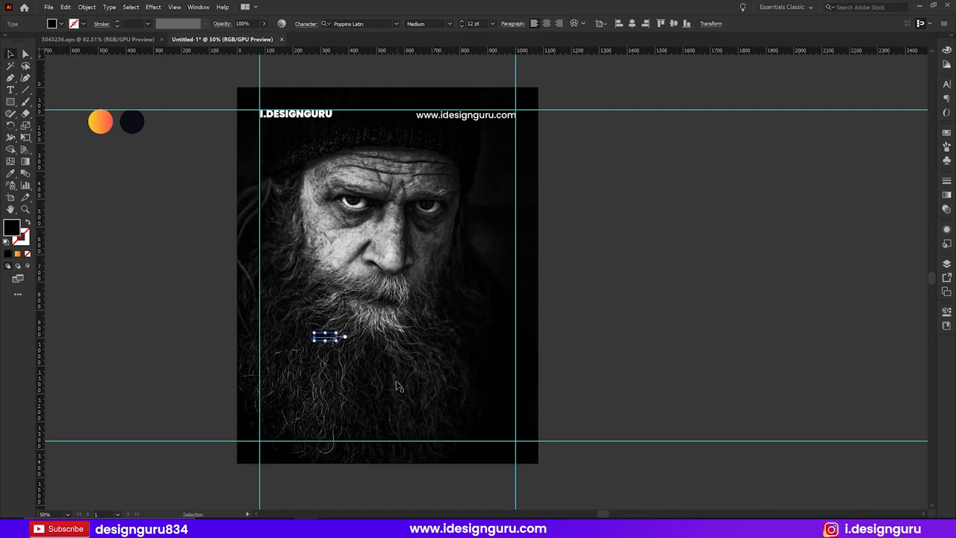
Step: Select the line 'Carousel Creation Tools' in the Notepad notes
click(428, 487)
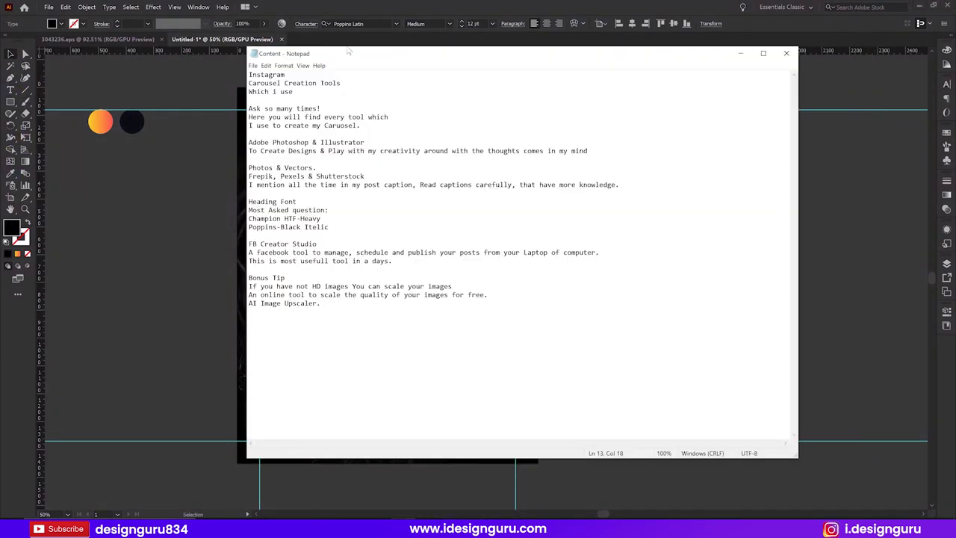
drag(348, 51, 540, 95)
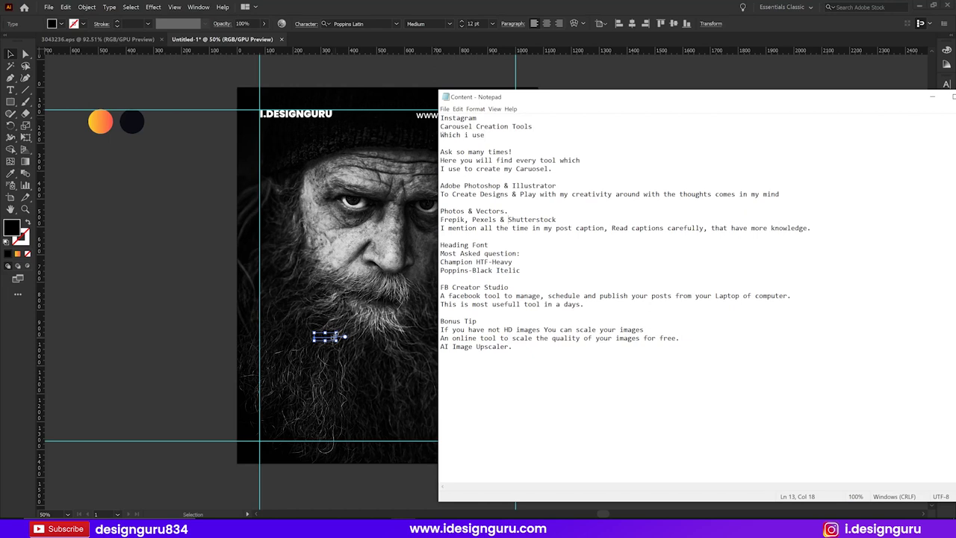
drag(440, 126, 532, 126)
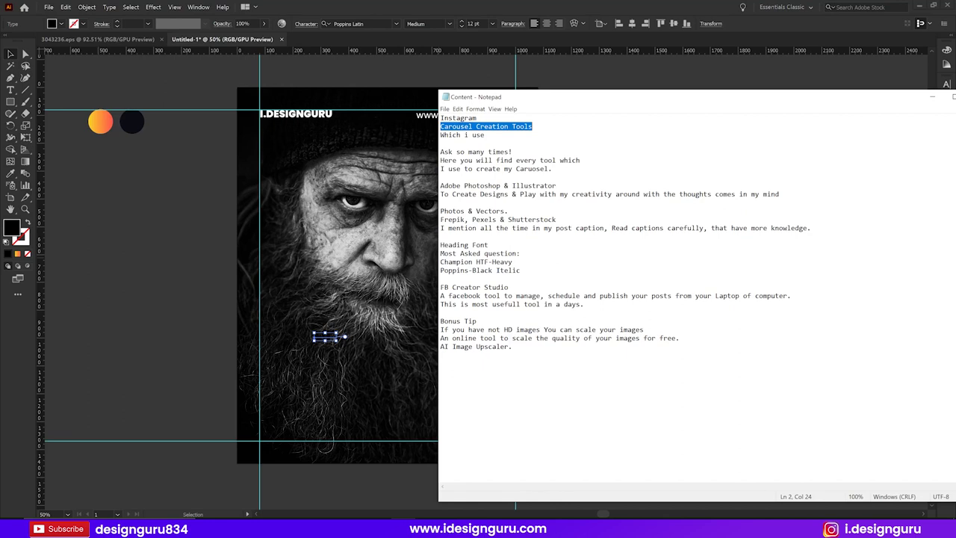
Step: Enlarge the new text box and select all its placeholder text
click(317, 296)
drag(342, 342, 396, 372)
triple_click(371, 345)
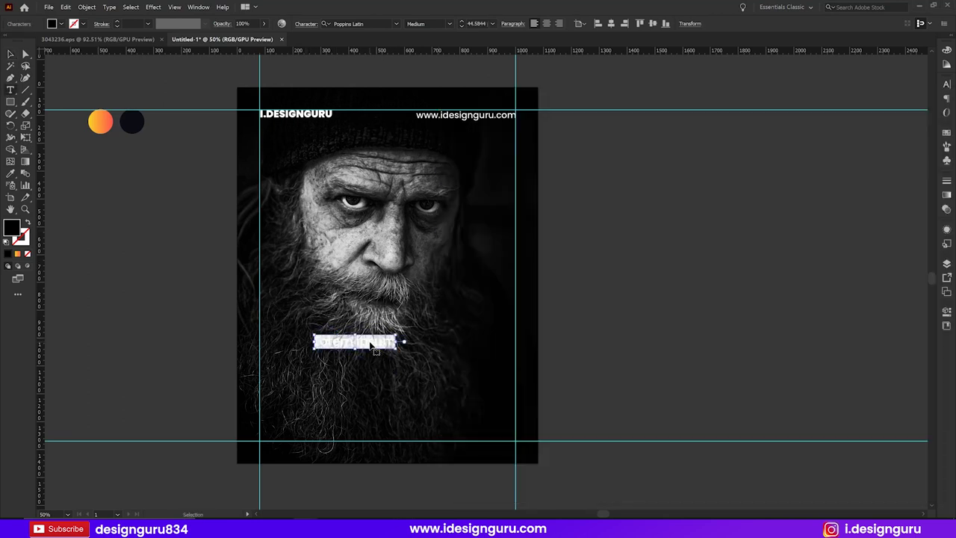
Step: Paste 'Carousel Creation Tools' and set it in Champion-HTF-Heavyweight
key(ctrl+v)
key(Escape)
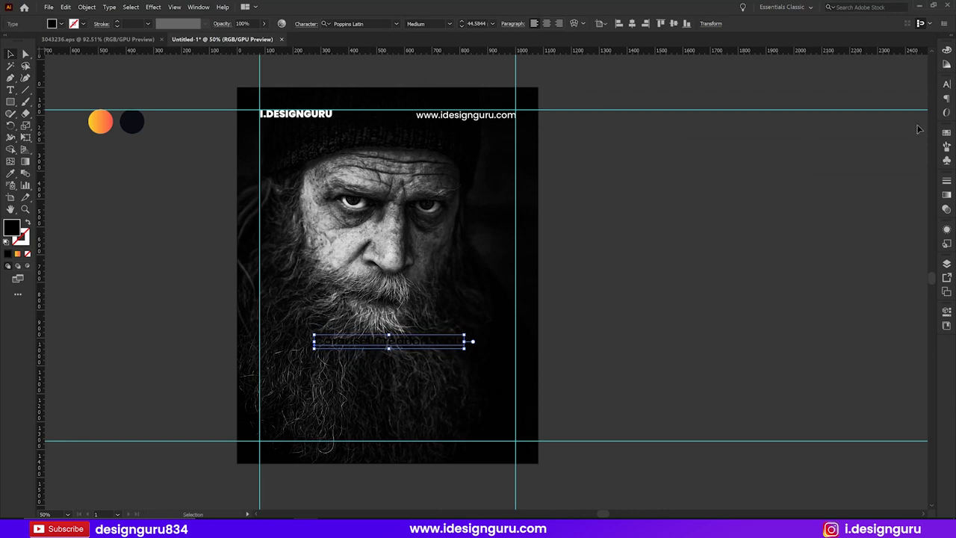
click(944, 84)
click(881, 94)
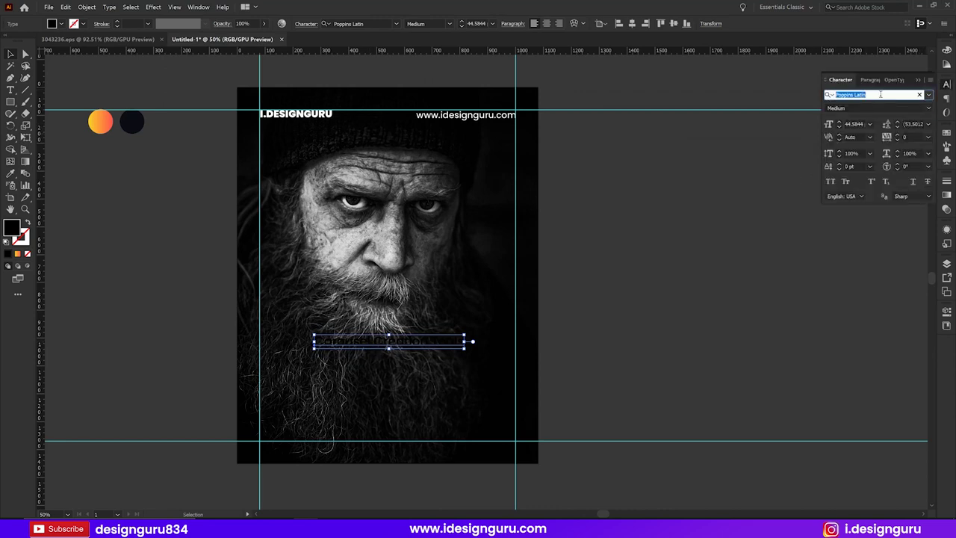
text(cham)
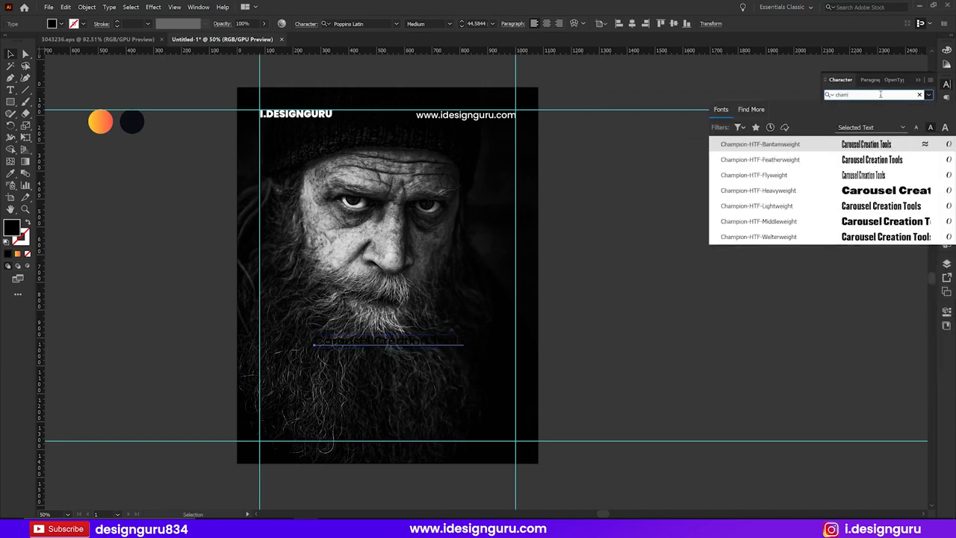
text(piam)
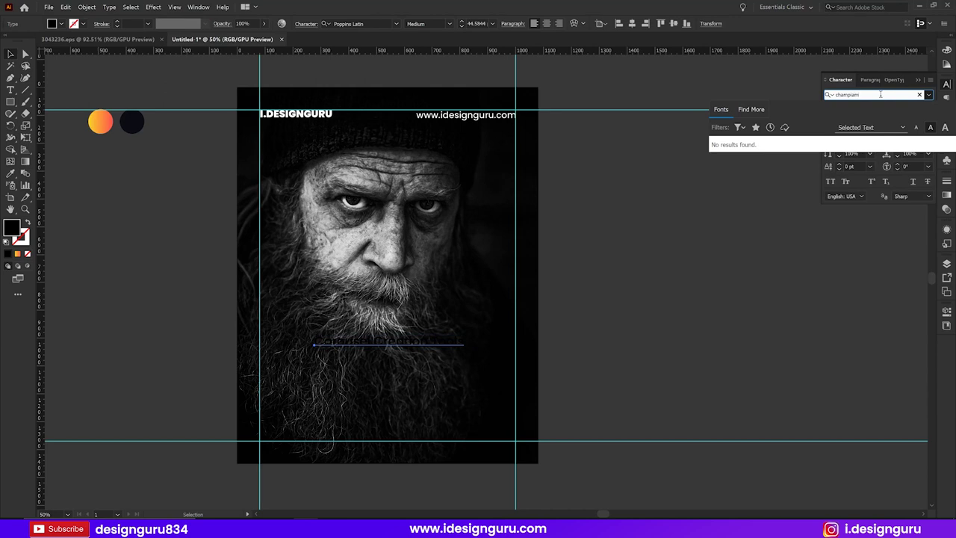
key(BackSpace)
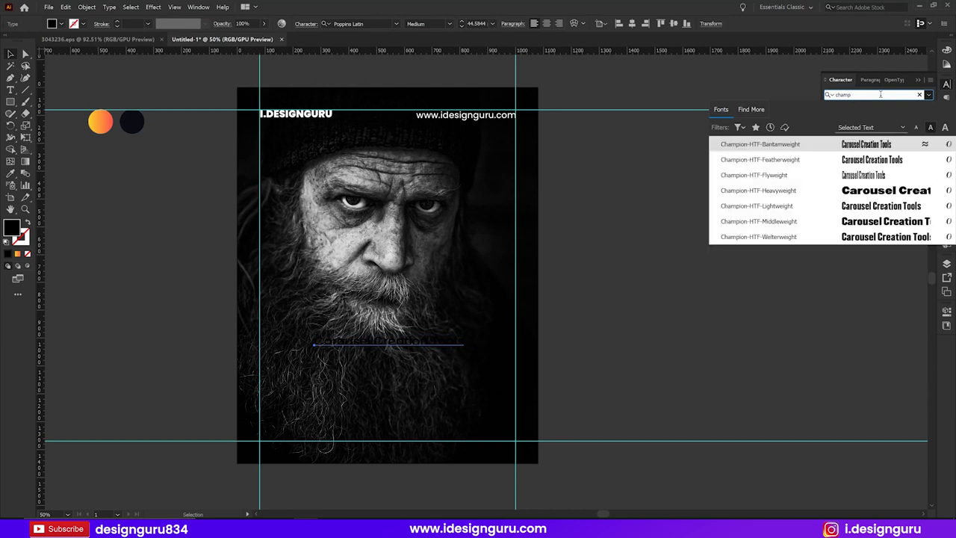
click(752, 191)
Step: Trim the text to 'Carousel', move it up, make it All Caps and white
mouse_move(437, 344)
mouse_down()
mouse_move(414, 249)
mouse_move(485, 246)
mouse_up()
key(t)
key(BackSpace)
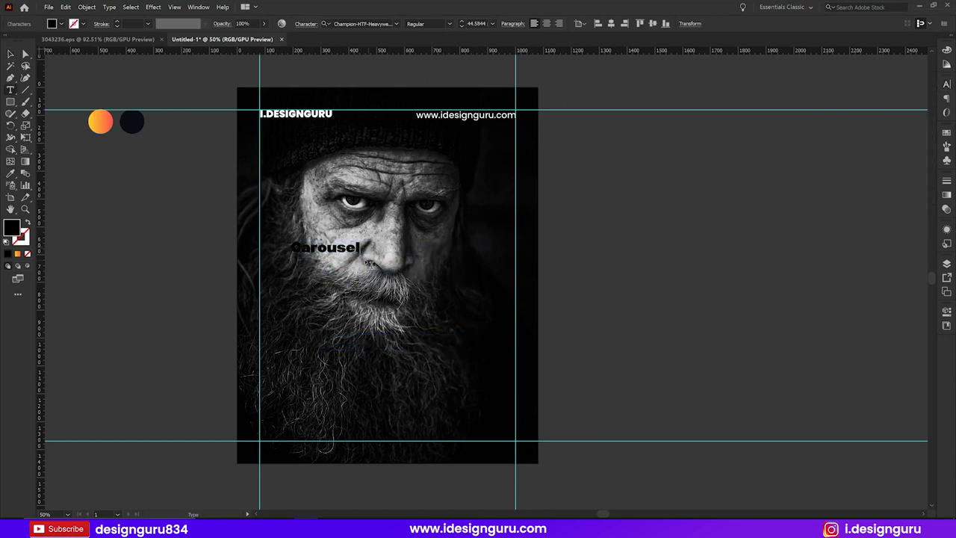
key(Escape)
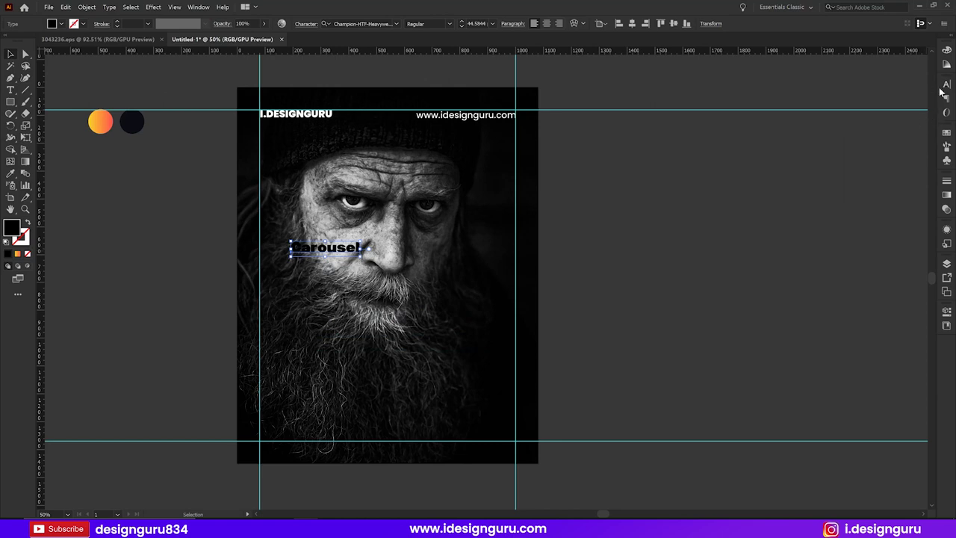
click(946, 85)
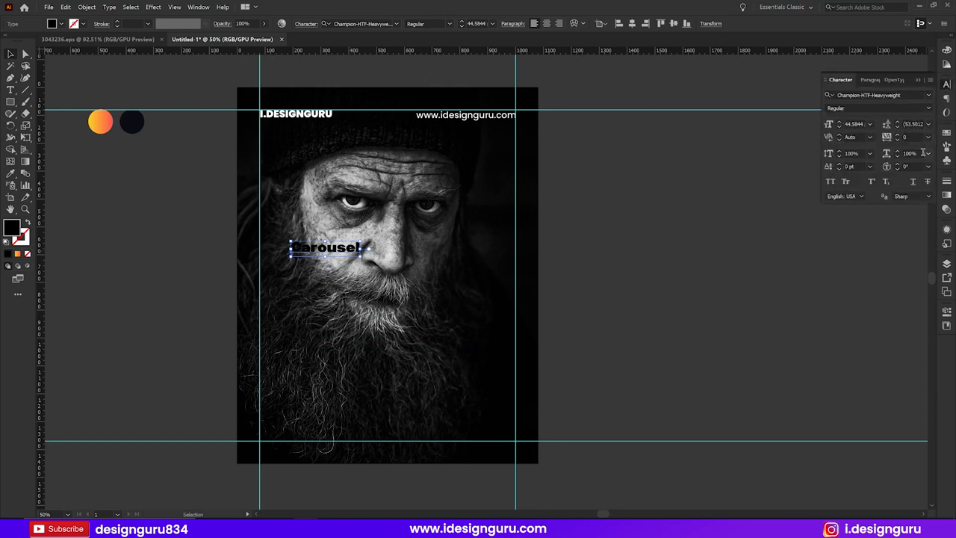
click(830, 182)
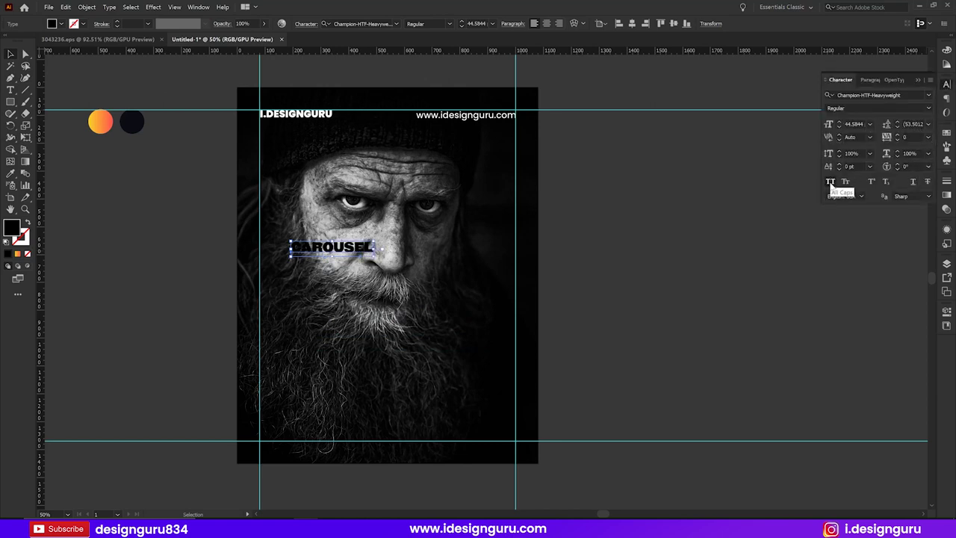
click(946, 64)
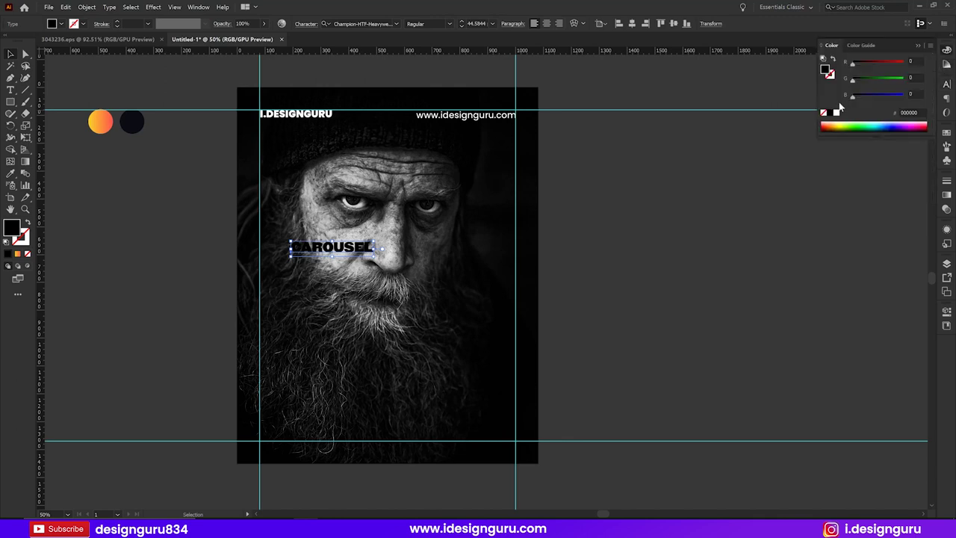
click(837, 112)
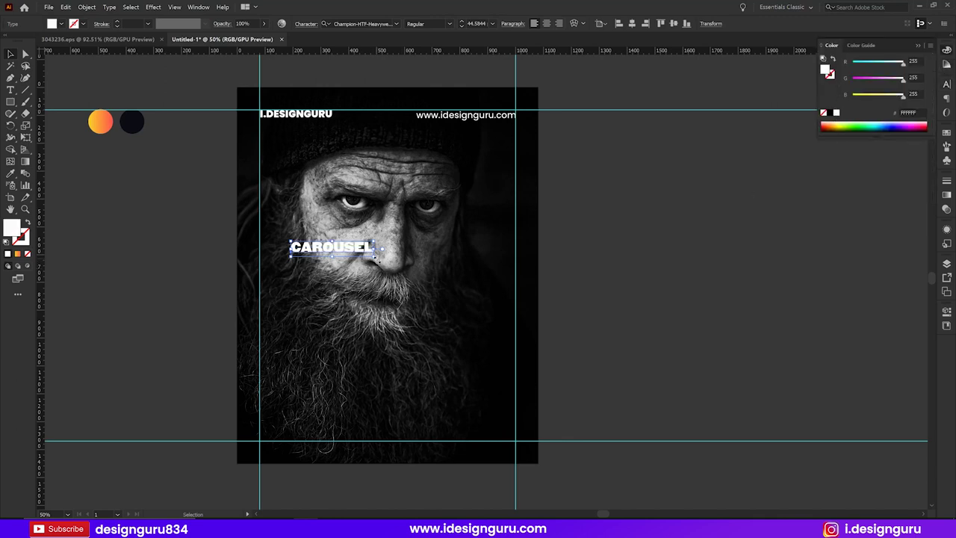
Step: Enlarge CAROUSEL to about 103 pt and reselect it
mouse_move(377, 258)
mouse_down()
mouse_move(483, 278)
mouse_move(449, 357)
mouse_up()
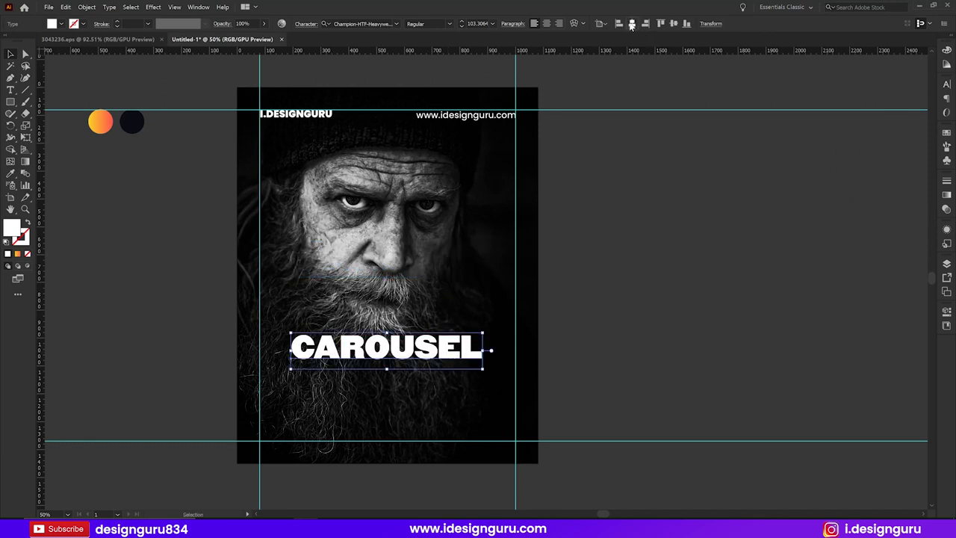
click(645, 248)
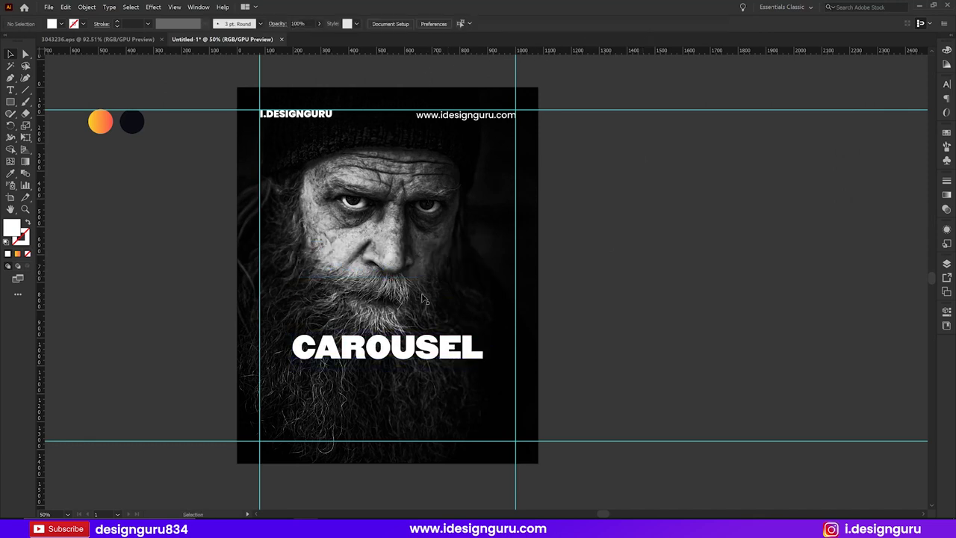
click(437, 357)
double_click(434, 358)
click(432, 360)
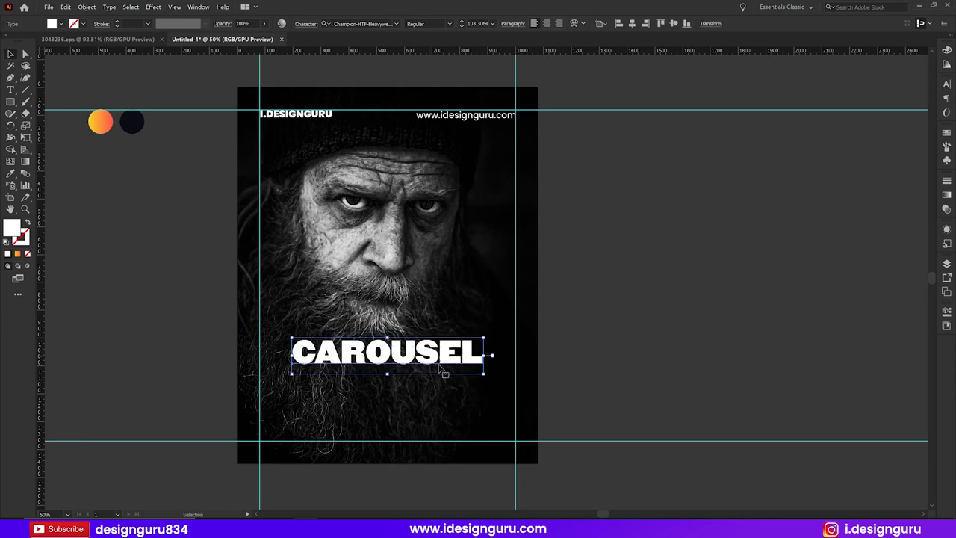
Step: Duplicate CAROUSEL below and retype the copy as CREATION TOOLS
double_click(433, 360)
click(436, 359)
drag(435, 357, 434, 394)
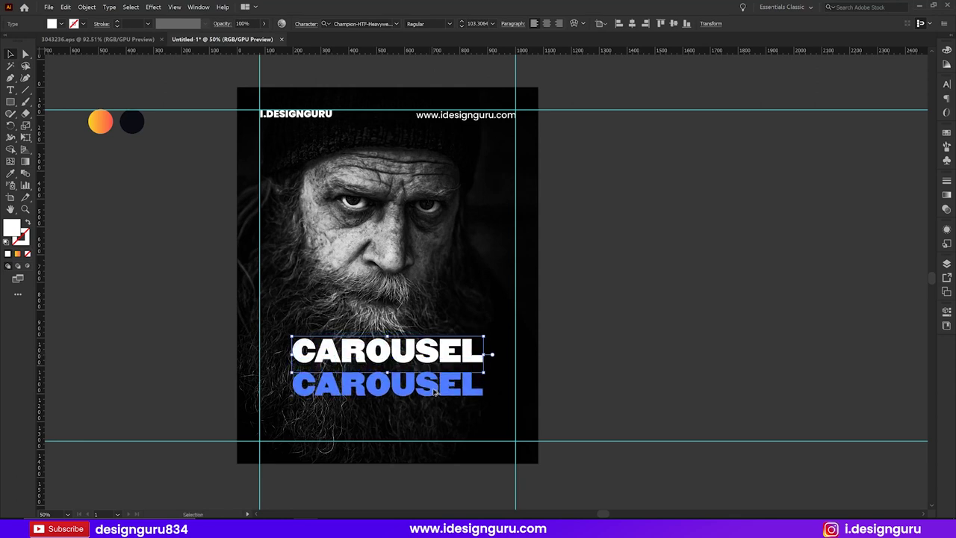
double_click(434, 395)
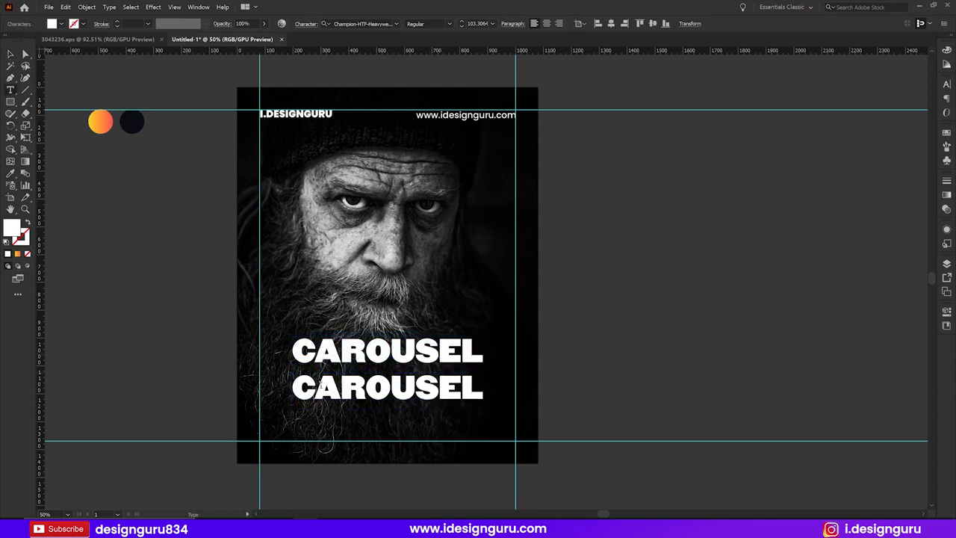
drag(314, 387, 544, 385)
text(REAA)
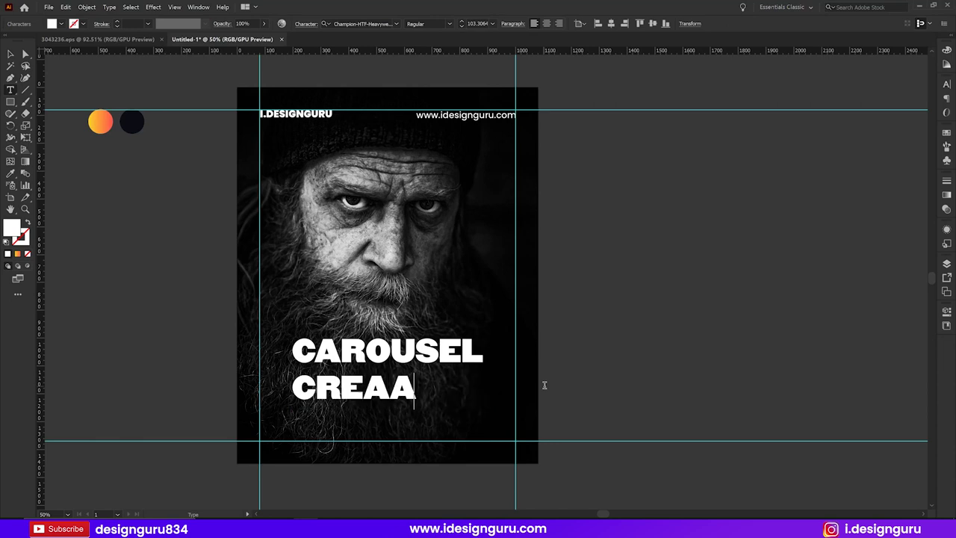
key(BackSpace)
key(BackSpace)
key(BackSpace)
text(EAT)
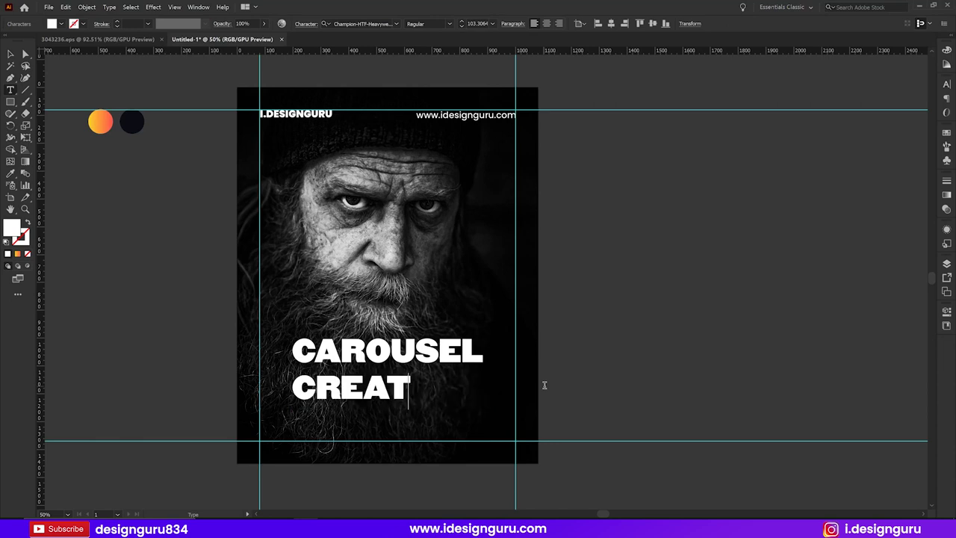
text(ION TO)
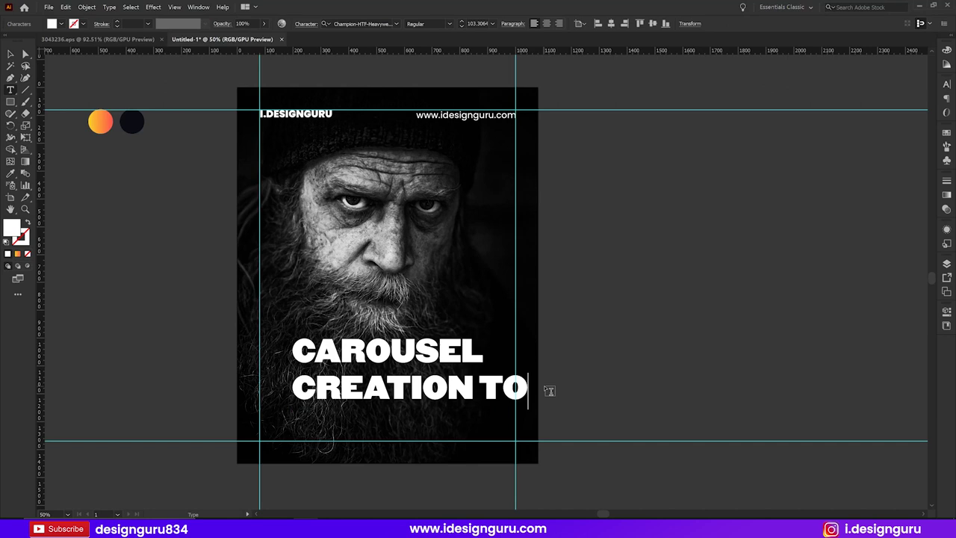
text(OLS)
key(Escape)
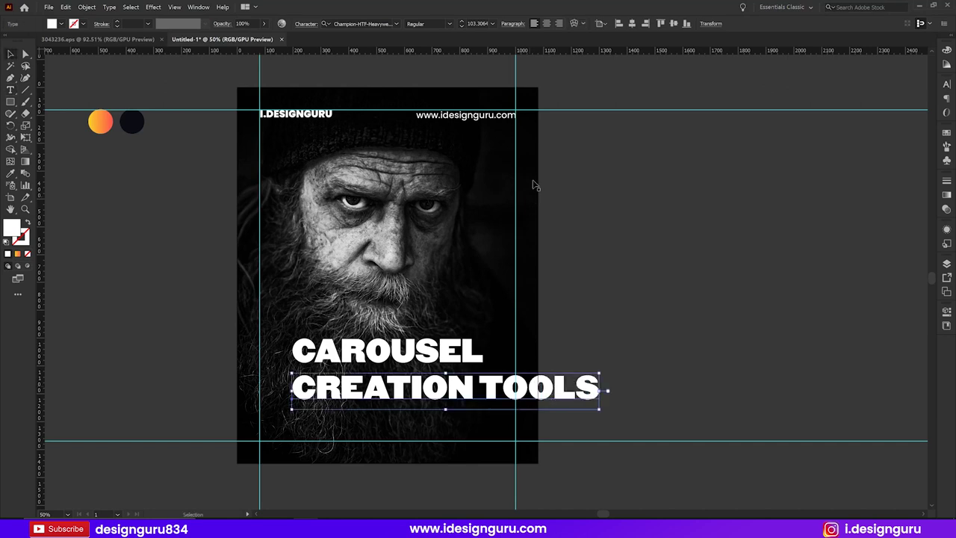
Step: Centre CREATION TOOLS horizontally and move CAROUSEL down closer to it
click(632, 24)
click(649, 262)
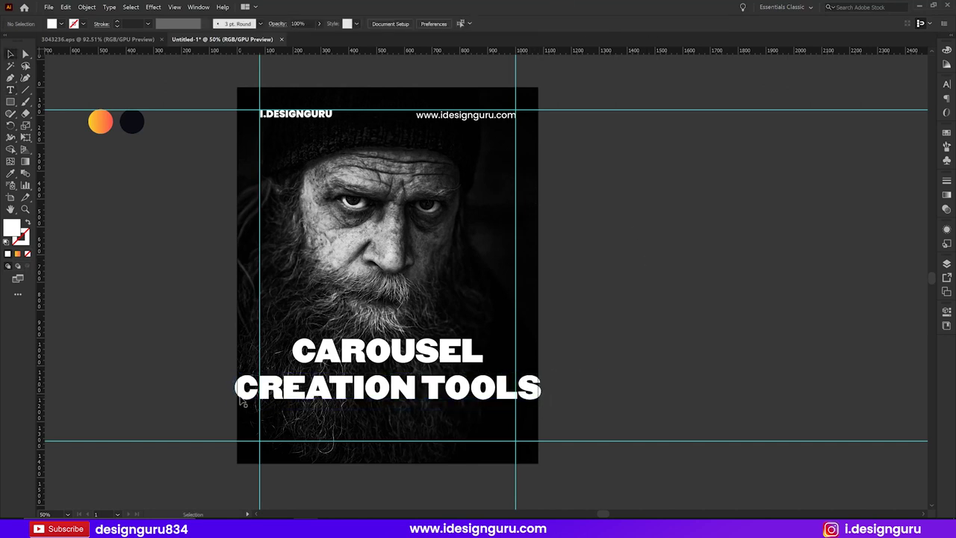
click(388, 361)
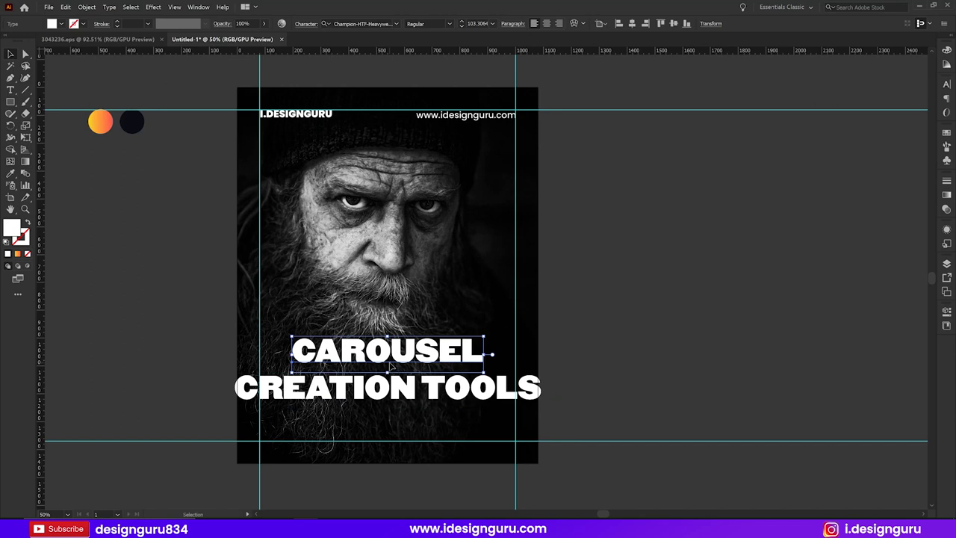
drag(393, 371, 393, 380)
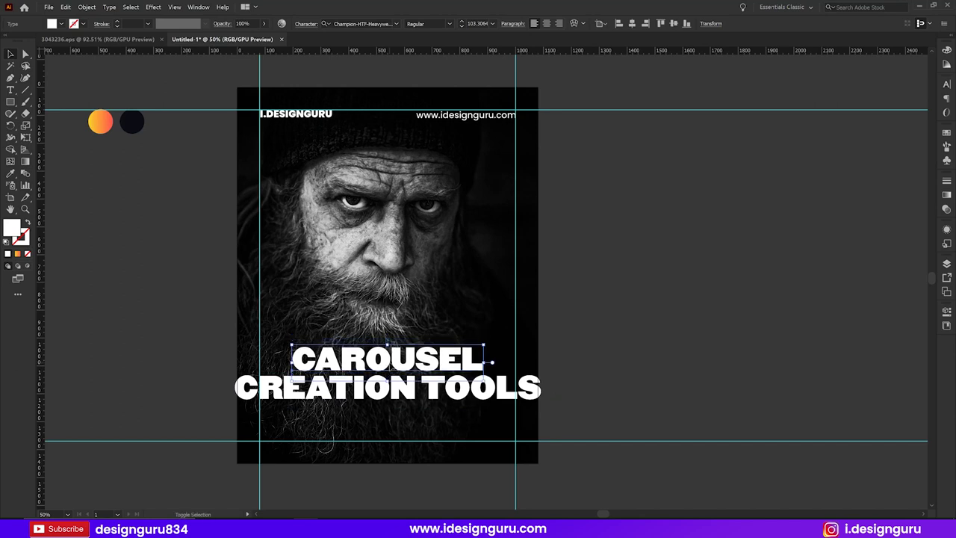
Step: Scale both title lines down to about 84 pt
shift+click(410, 400)
drag(233, 376, 259, 376)
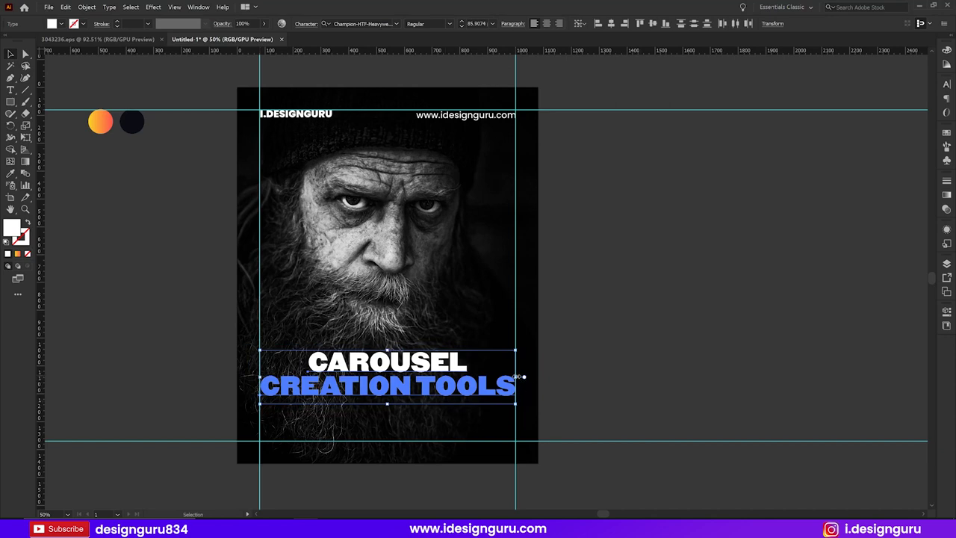
drag(520, 377, 517, 377)
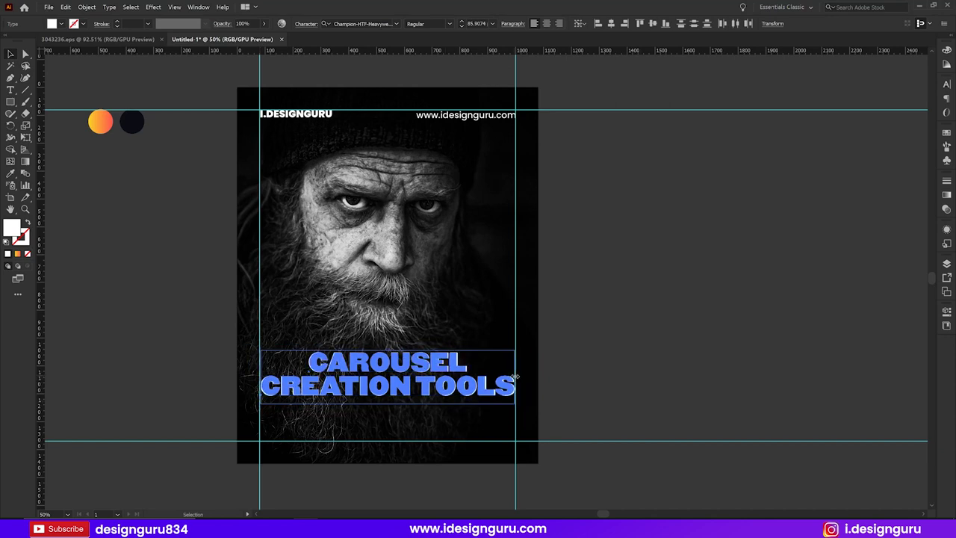
click(609, 381)
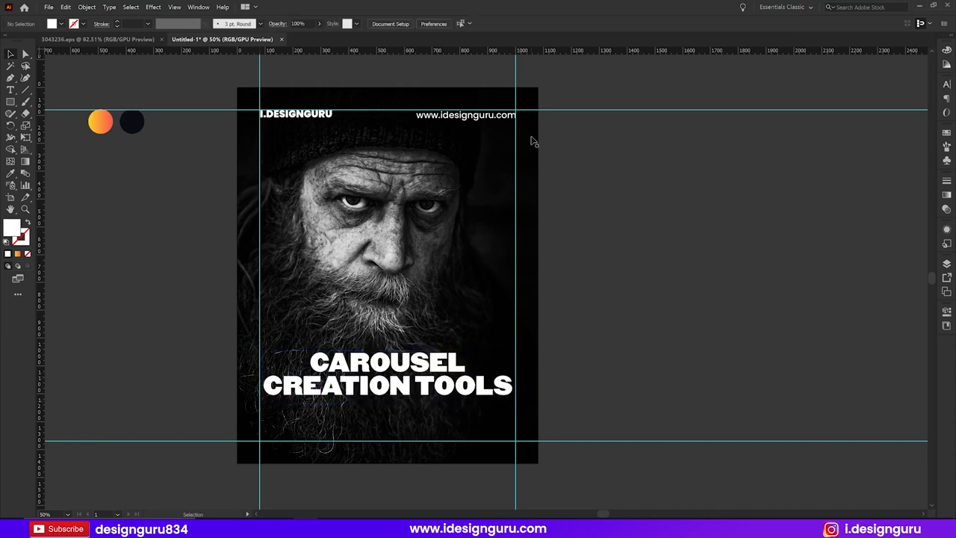
Step: Nudge the two-line title up slightly
click(401, 393)
triple_click(408, 377)
key(Up)
key(Up)
key(Up)
key(Up)
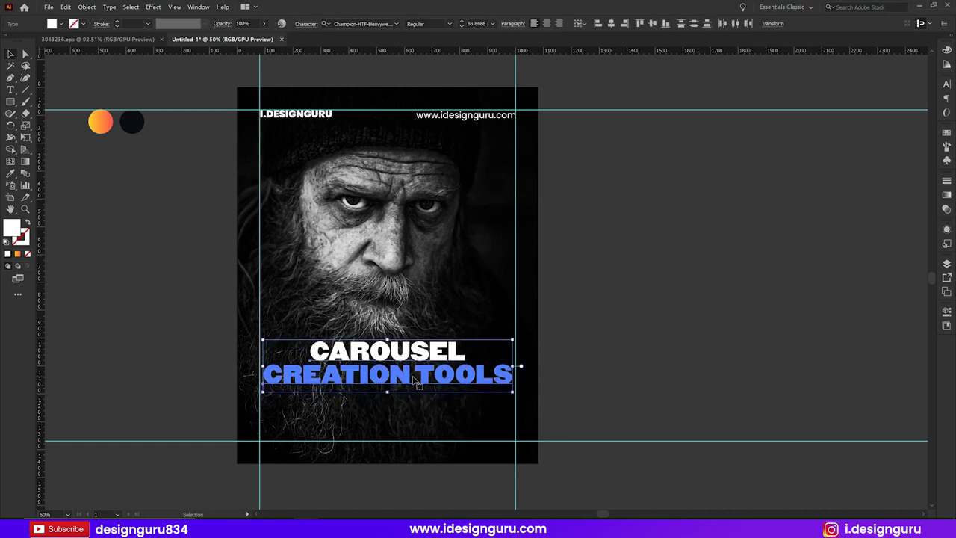
click(595, 299)
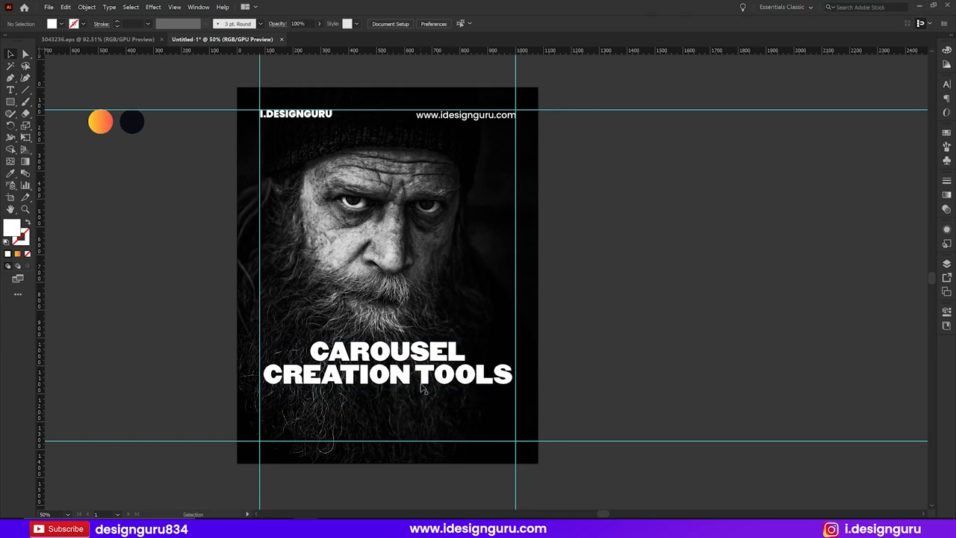
click(428, 382)
click(622, 320)
Step: Duplicate CREATION TOOLS below as 30 pt Poppins Latin Medium with All Caps off
drag(408, 378, 411, 410)
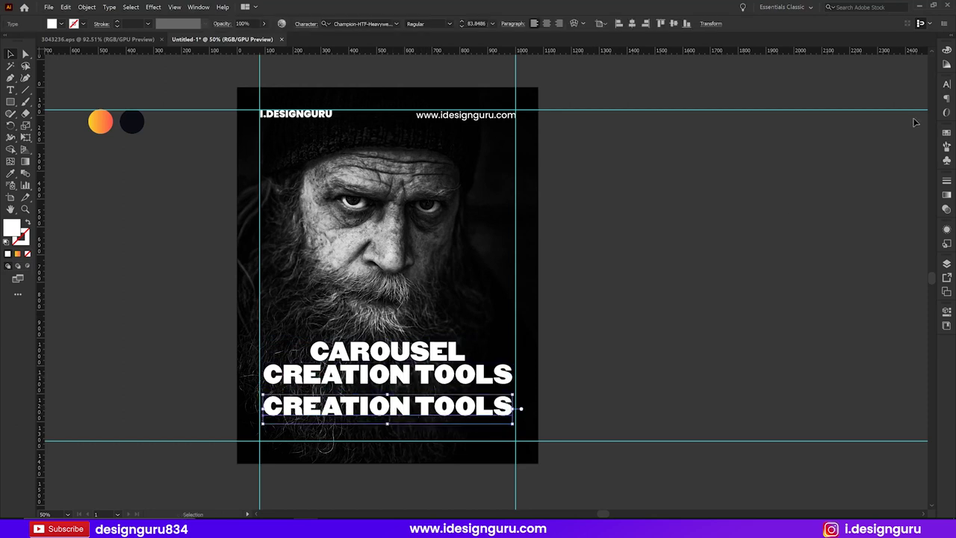
click(947, 85)
click(856, 124)
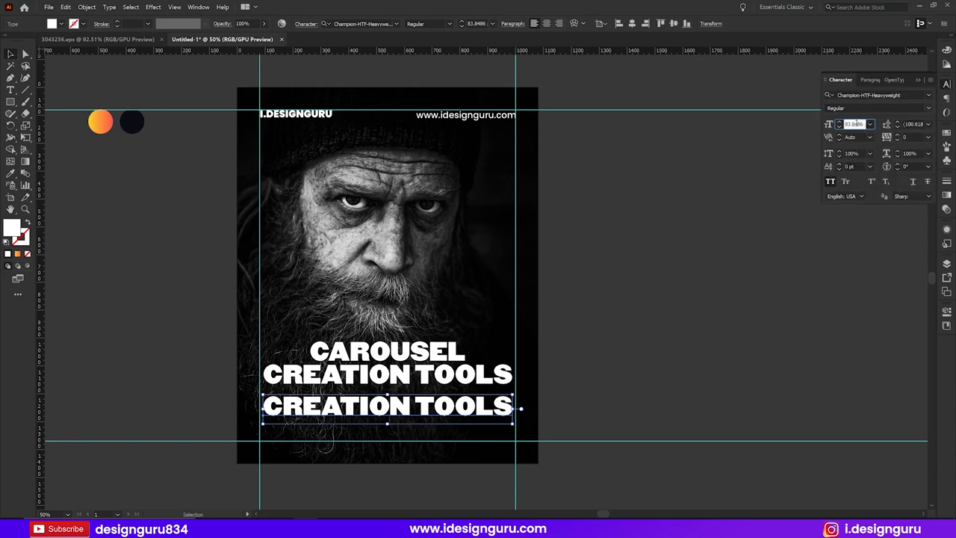
text(30)
key(Return)
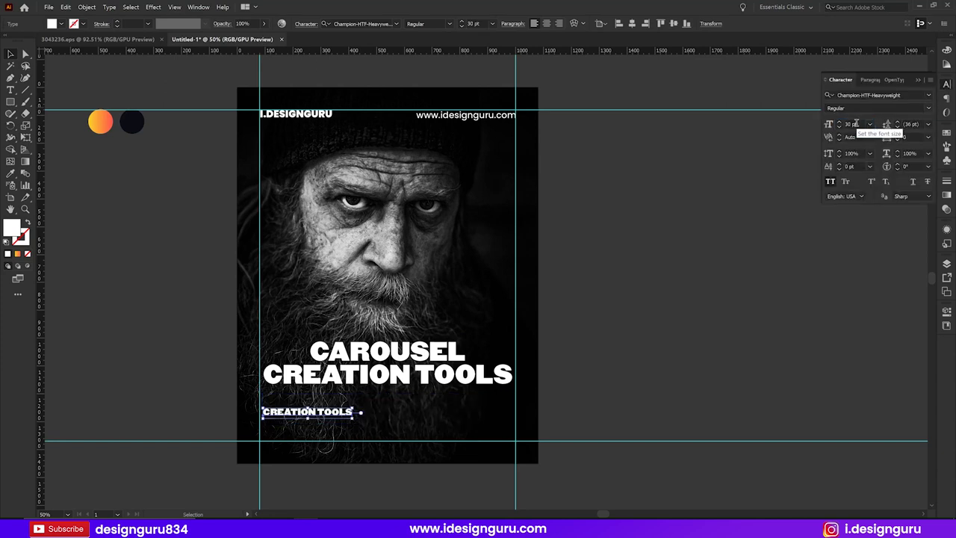
click(916, 94)
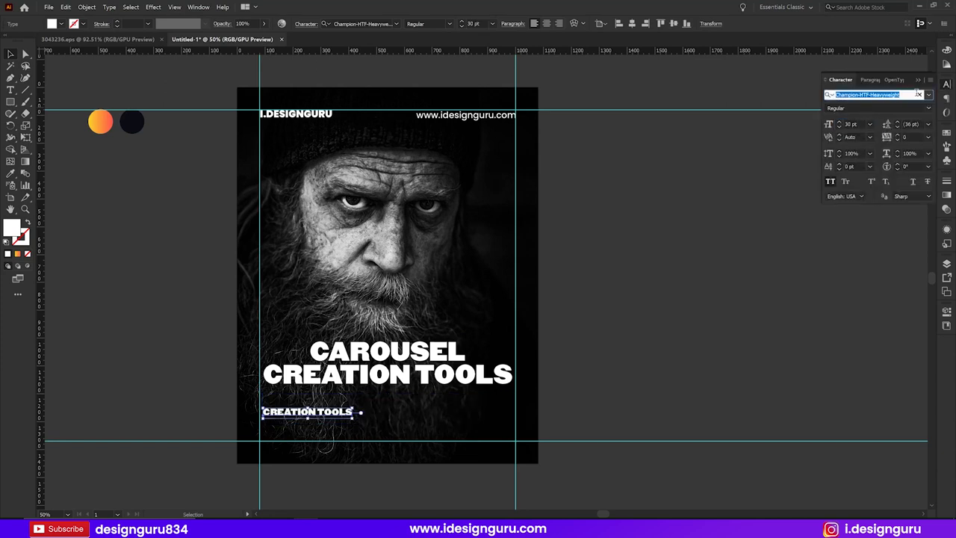
text(poppins)
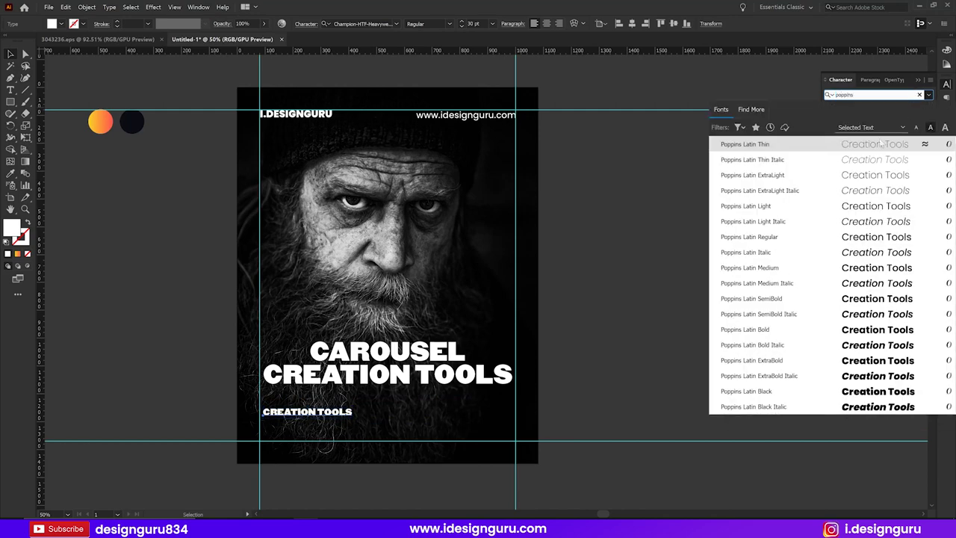
click(753, 269)
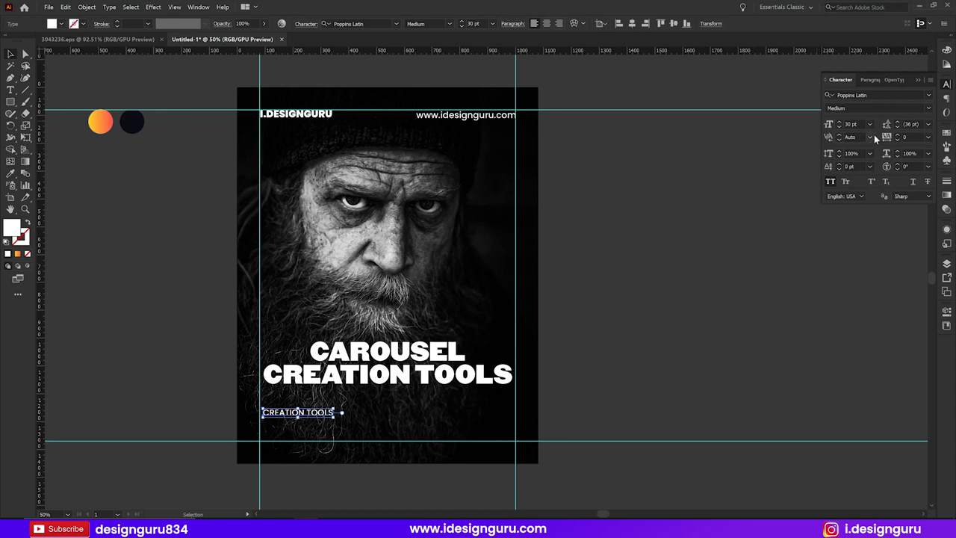
click(831, 183)
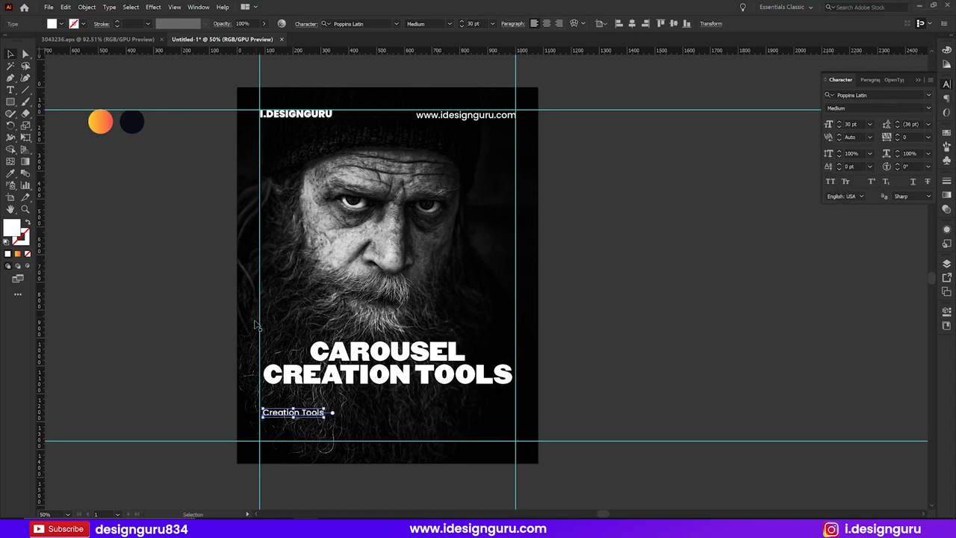
click(313, 420)
Step: Retype the copied line as 'Which i always use'
double_click(306, 413)
key(ctrl+a)
text(Which)
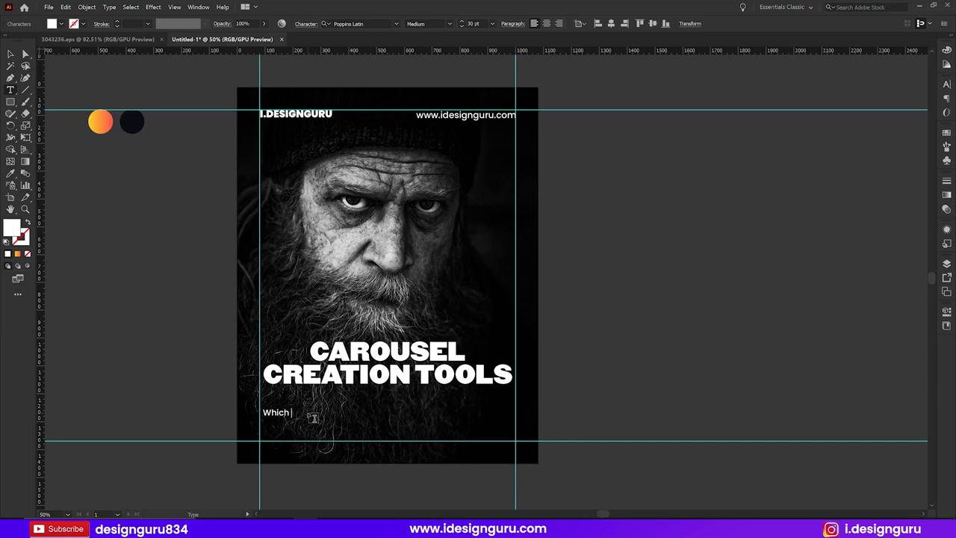
text( i Use)
text(ys use)
key(Escape)
Step: Centre and enlarge the subtitle under the title, nudging CREATION TOOLS slightly down
click(632, 24)
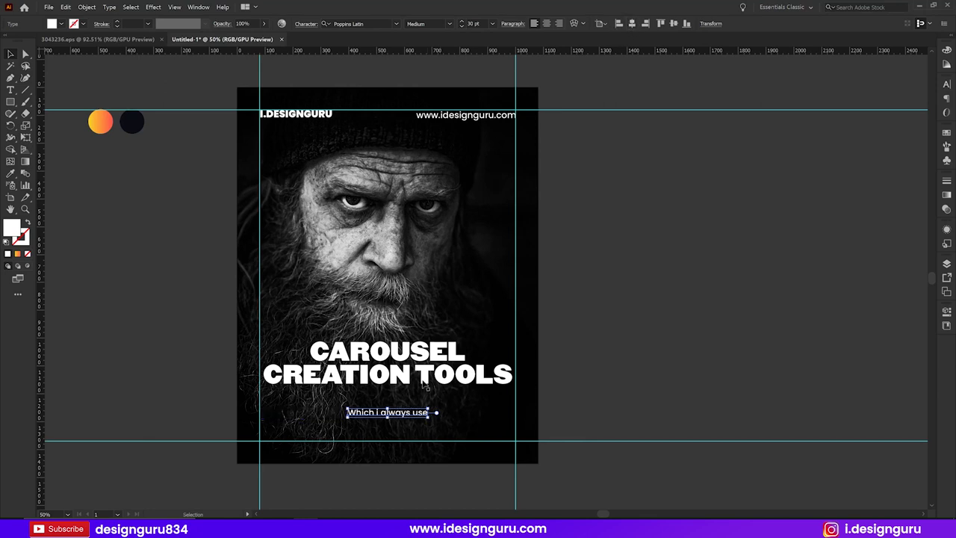
mouse_move(401, 409)
mouse_down()
mouse_move(401, 389)
mouse_move(466, 409)
mouse_up()
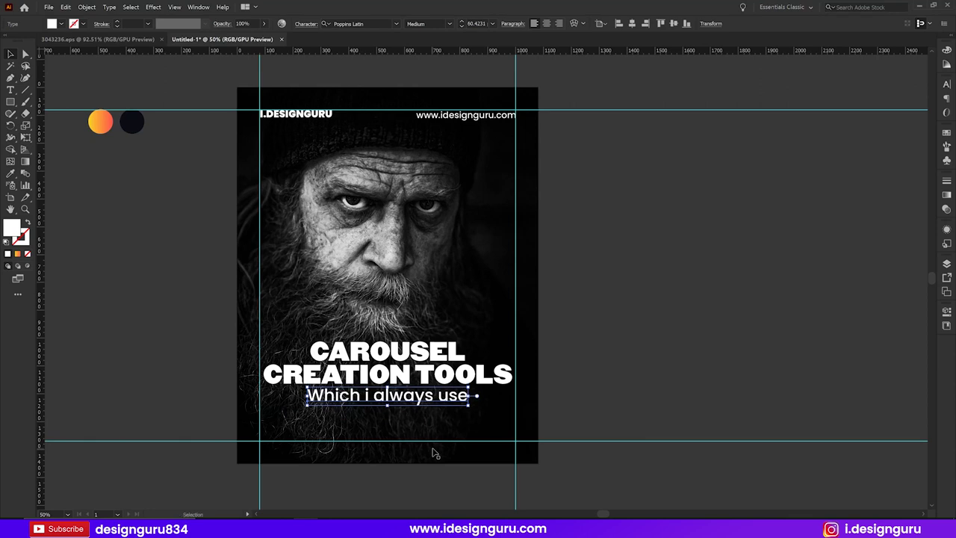
click(627, 235)
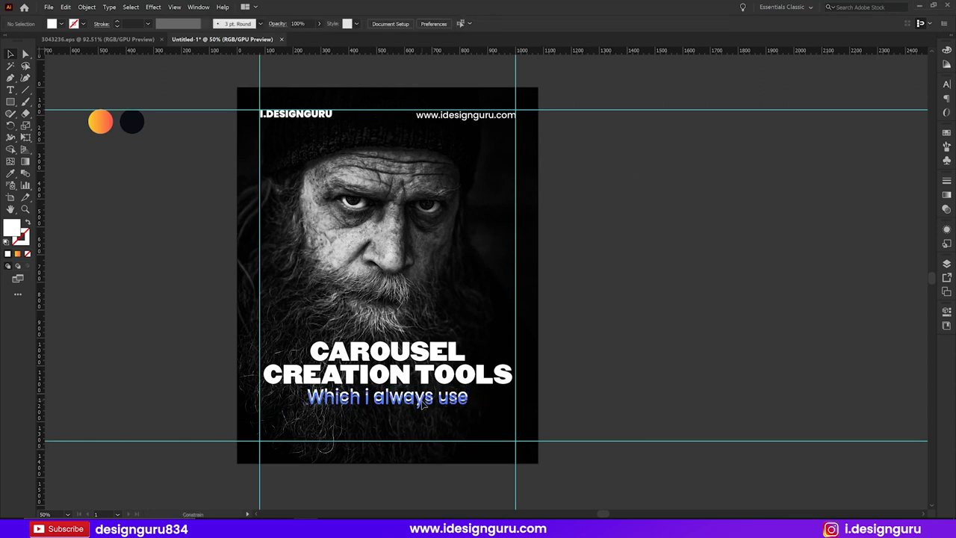
click(422, 403)
click(431, 387)
key(Down)
key(Down)
key(Down)
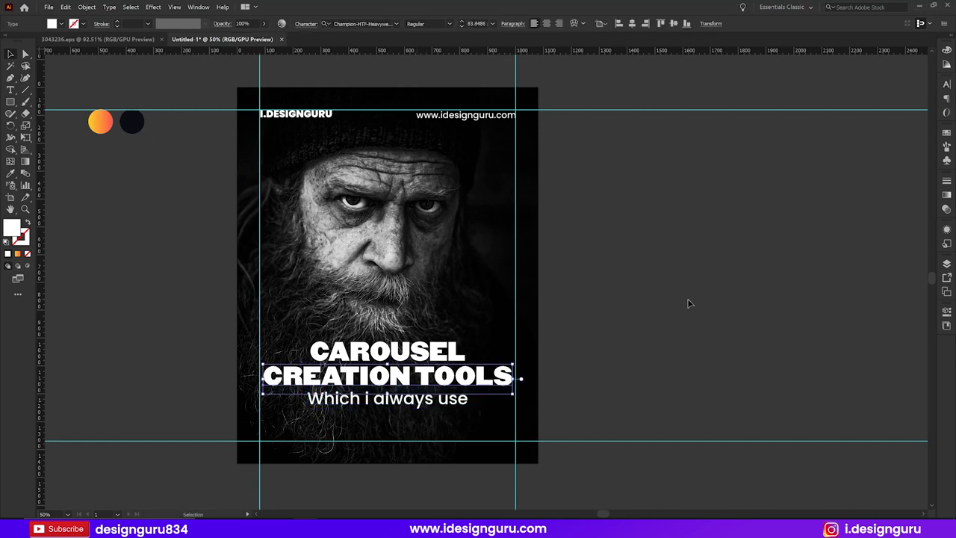
click(729, 277)
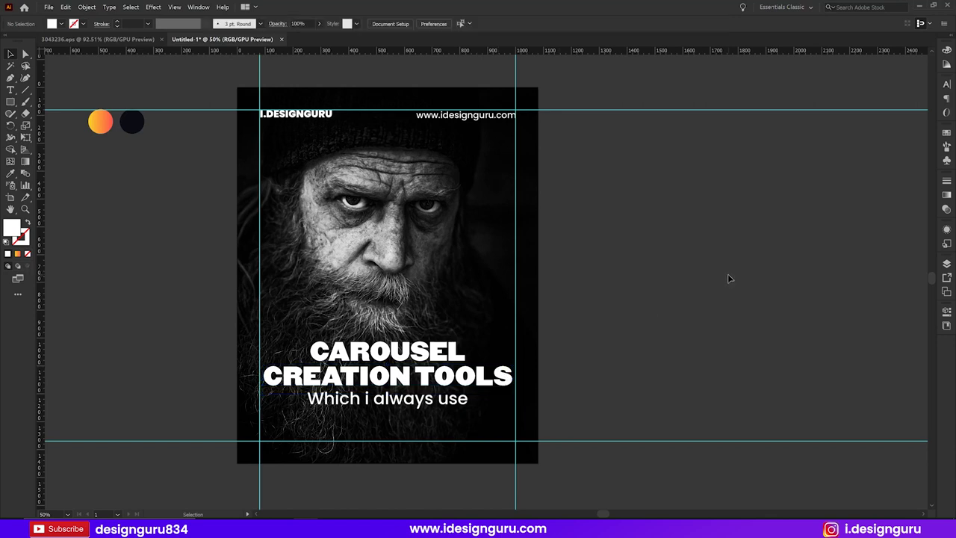
Step: Convert the CREATION TOOLS text to outlines
click(392, 378)
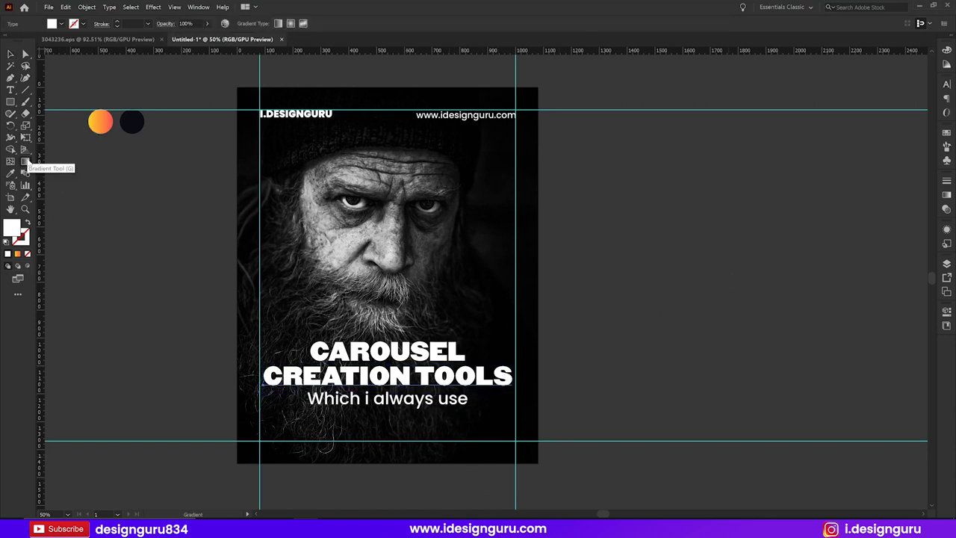
click(18, 255)
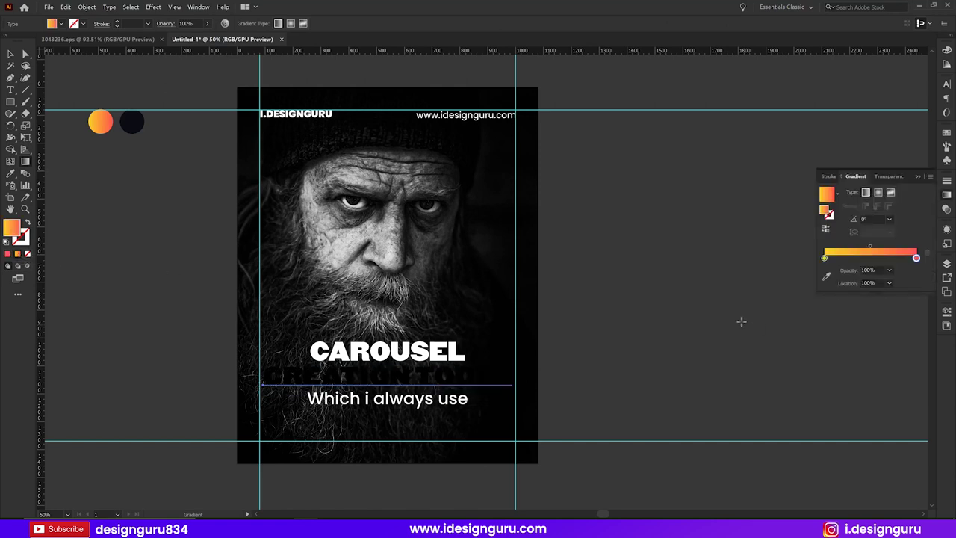
click(372, 378)
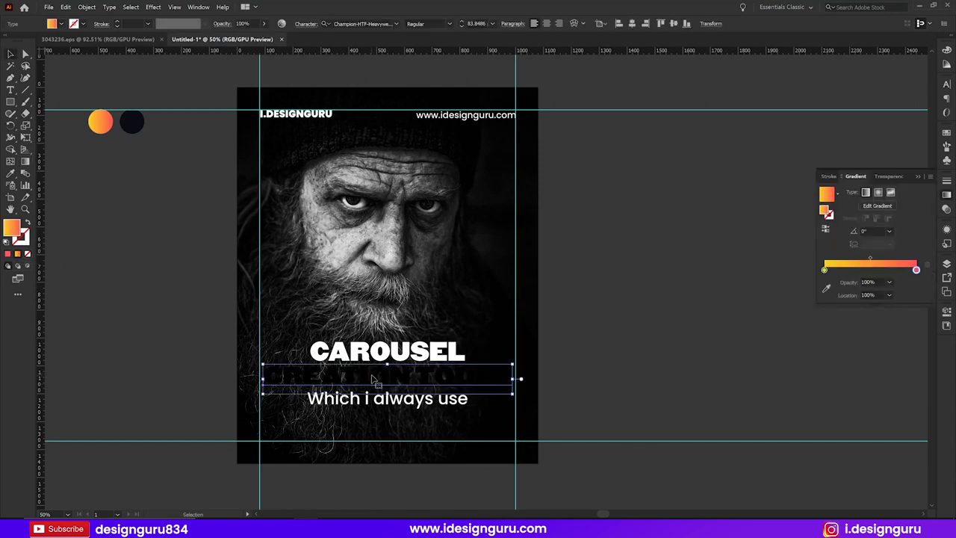
right_click(372, 379)
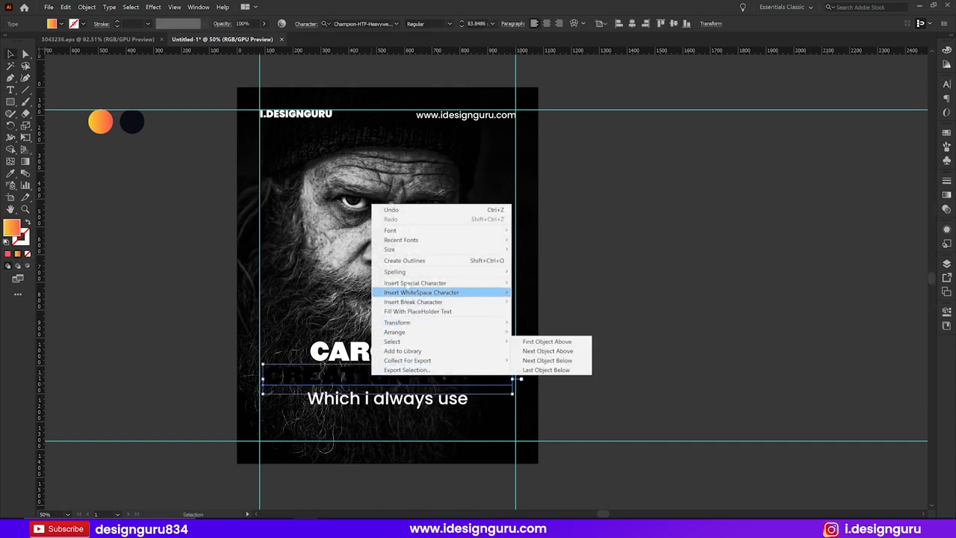
click(475, 267)
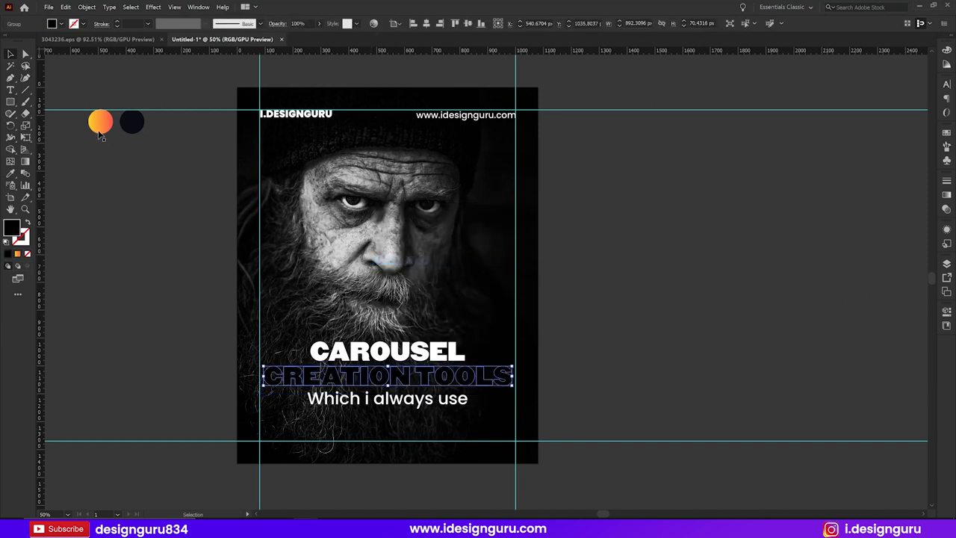
Step: Give the outlined CREATION TOOLS a preset gradient and remove its middle colour stop
click(25, 162)
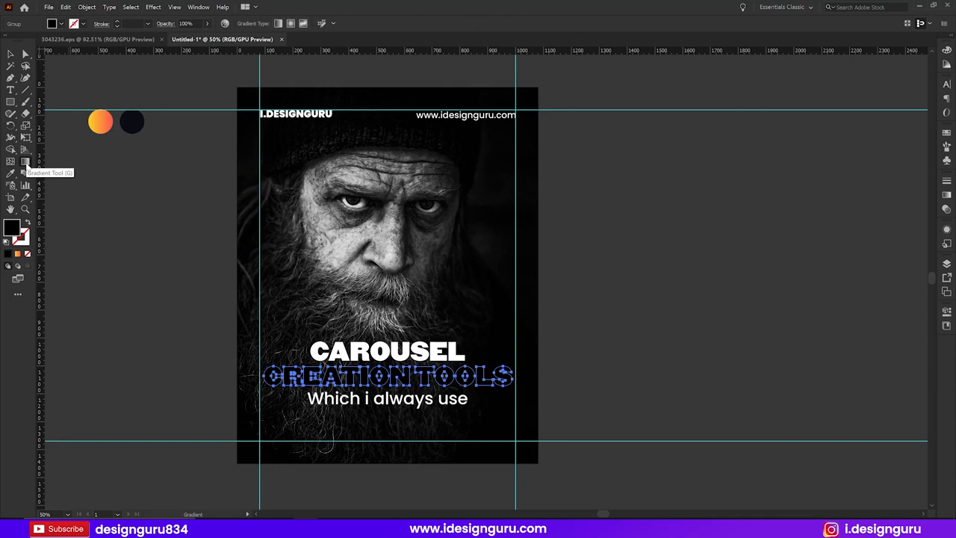
double_click(25, 164)
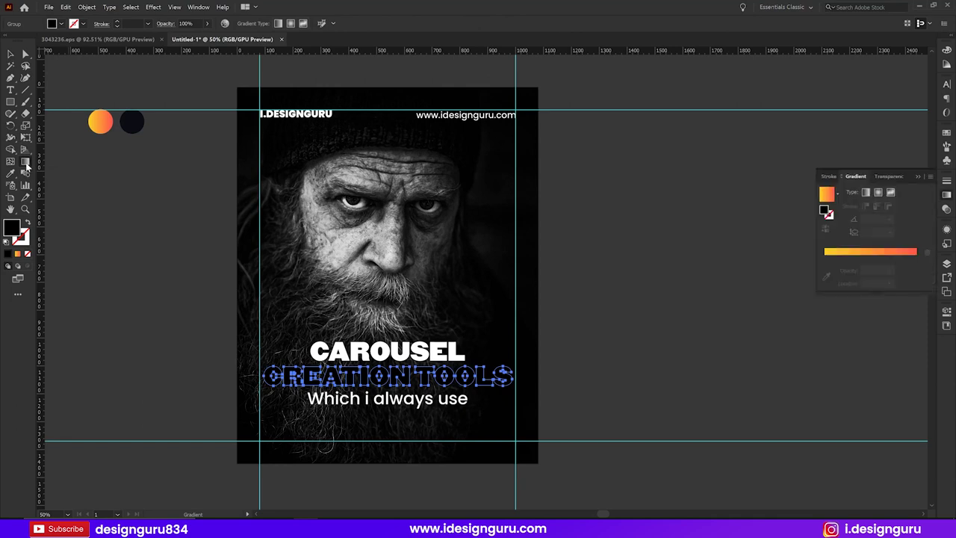
click(837, 194)
click(777, 216)
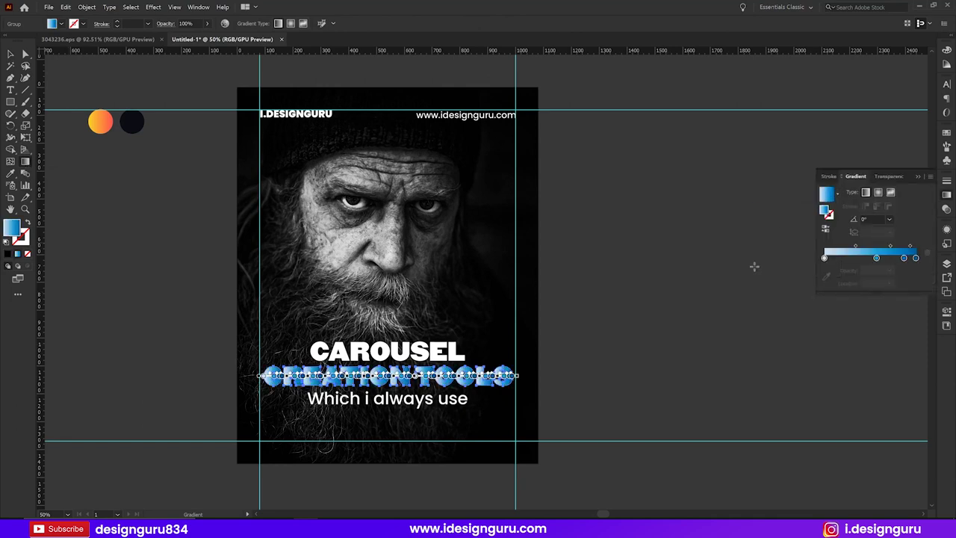
key(v)
drag(877, 269, 878, 297)
Step: Copy the orange circle's yellow-to-orange gradient onto the CREATION TOOLS lettering
click(824, 258)
click(826, 277)
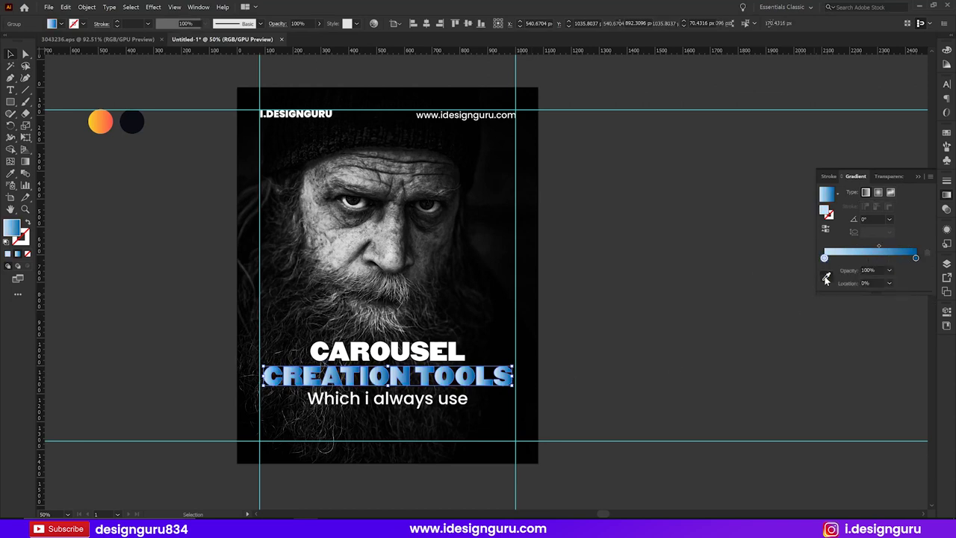
click(97, 120)
key(Escape)
click(100, 122)
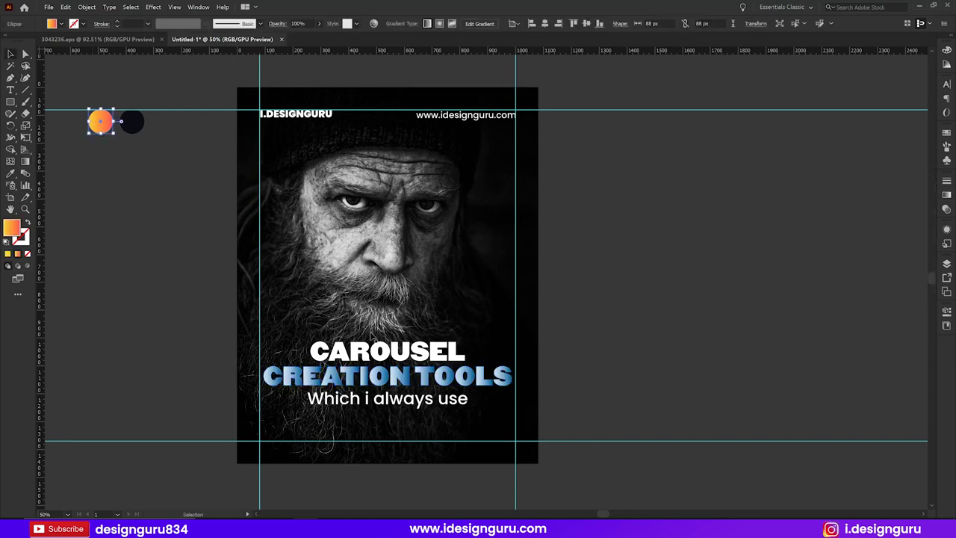
click(404, 377)
click(105, 118)
click(146, 325)
click(391, 381)
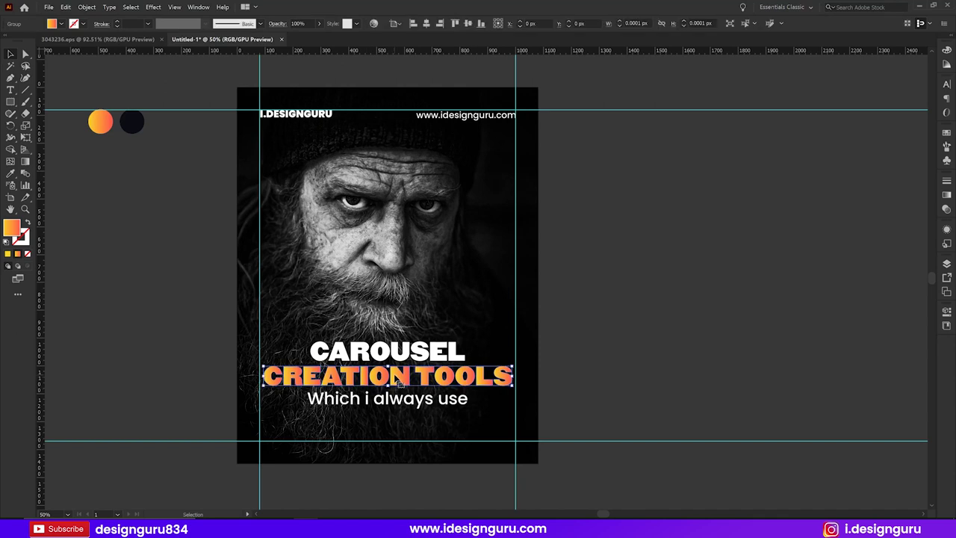
Step: Set the CREATION TOOLS gradient angle to 120°
click(946, 85)
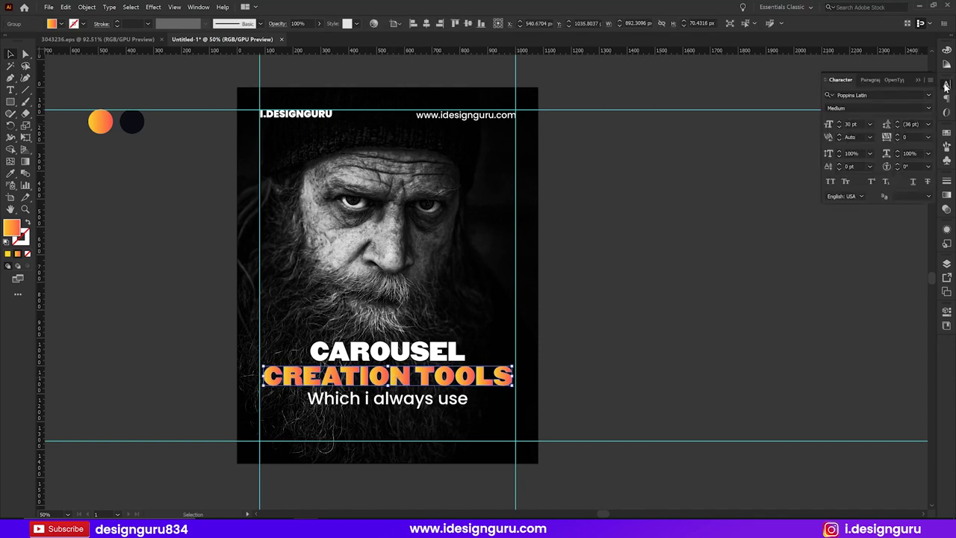
click(946, 85)
click(946, 195)
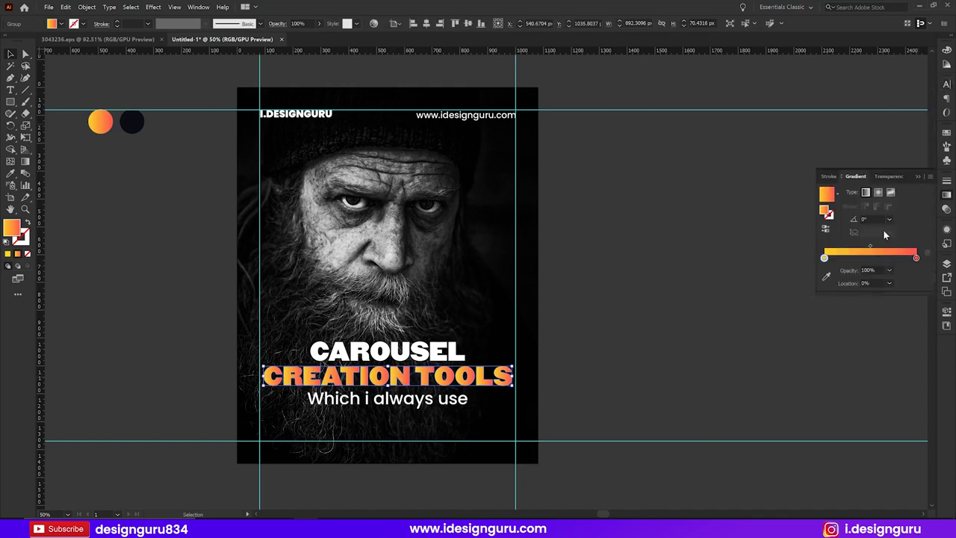
click(870, 219)
text(120)
key(Return)
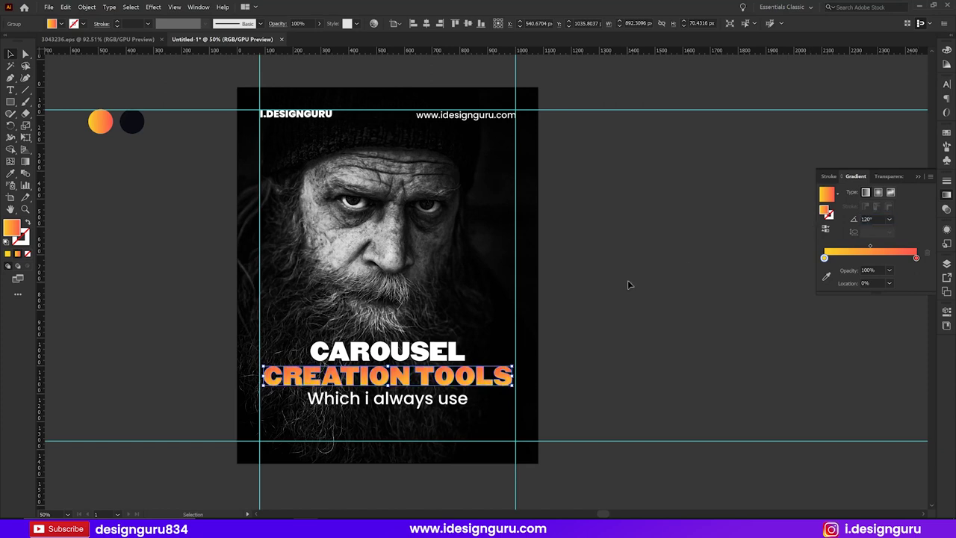
click(628, 283)
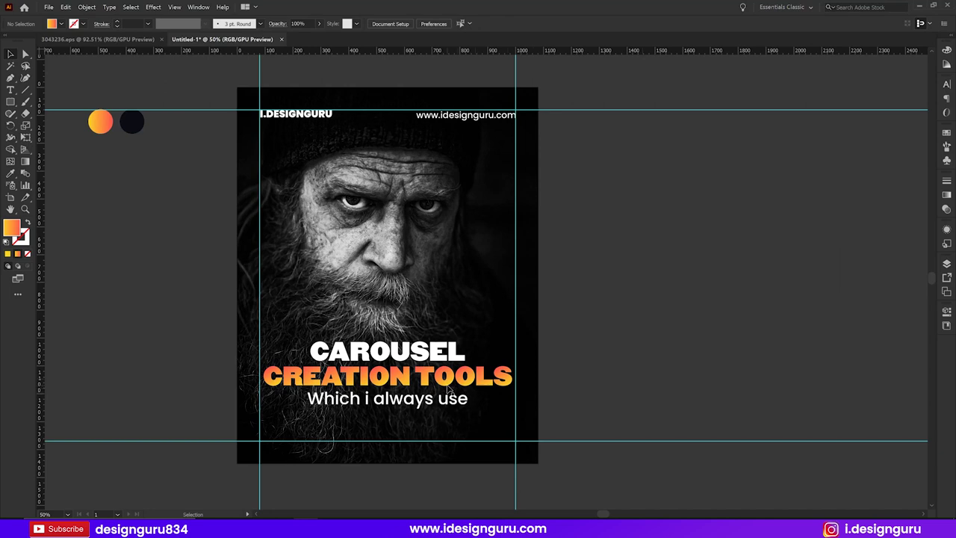
Step: Nudge the CREATION TOOLS group up one step
click(452, 385)
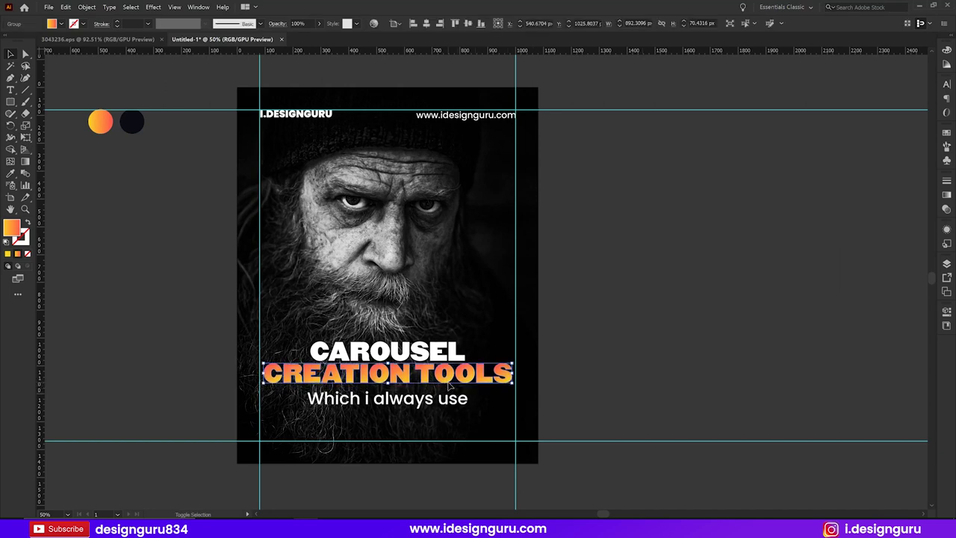
key(Up)
key(Up)
key(Up)
key(Up)
key(Up)
key(Up)
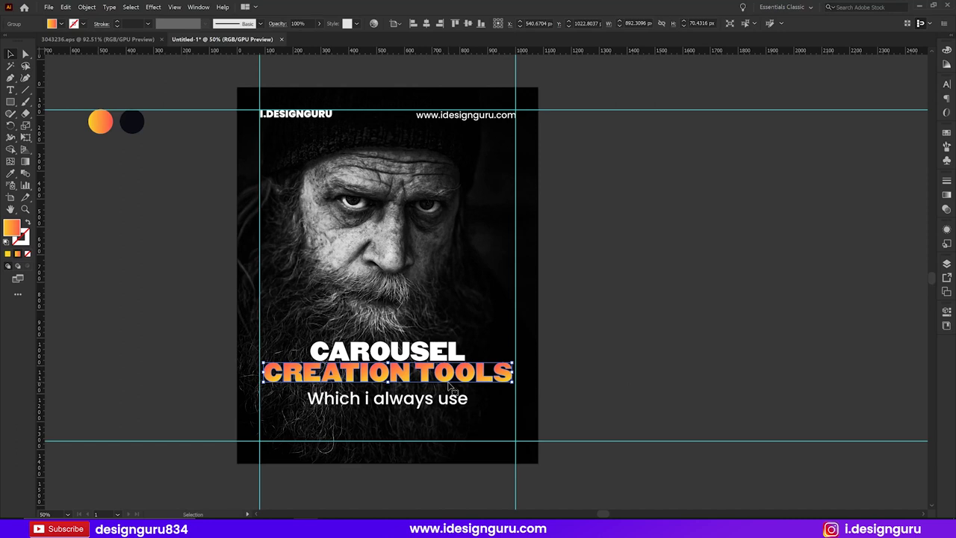
key(Down)
key(Down)
key(Down)
key(Down)
key(Down)
key(Down)
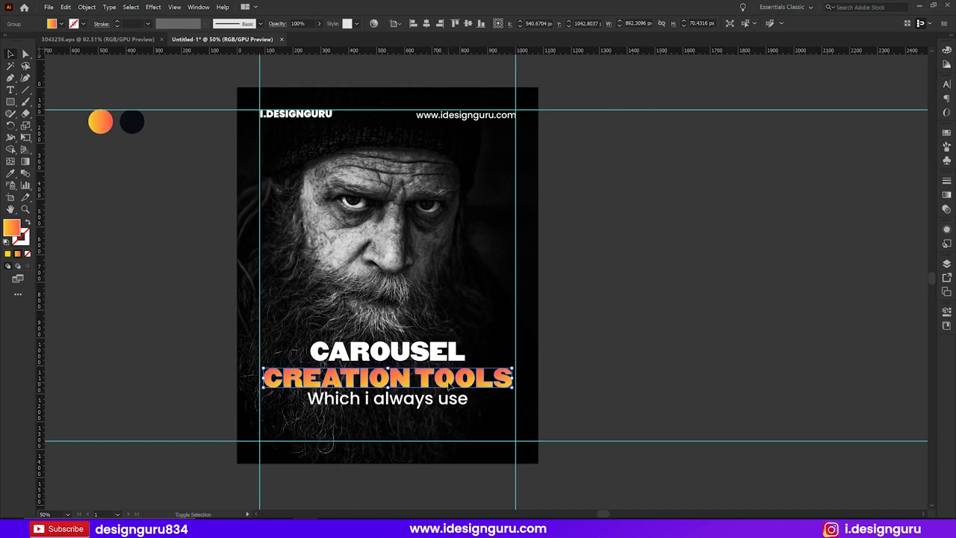
key(Up)
key(Up)
key(Up)
key(Up)
key(Up)
key(Up)
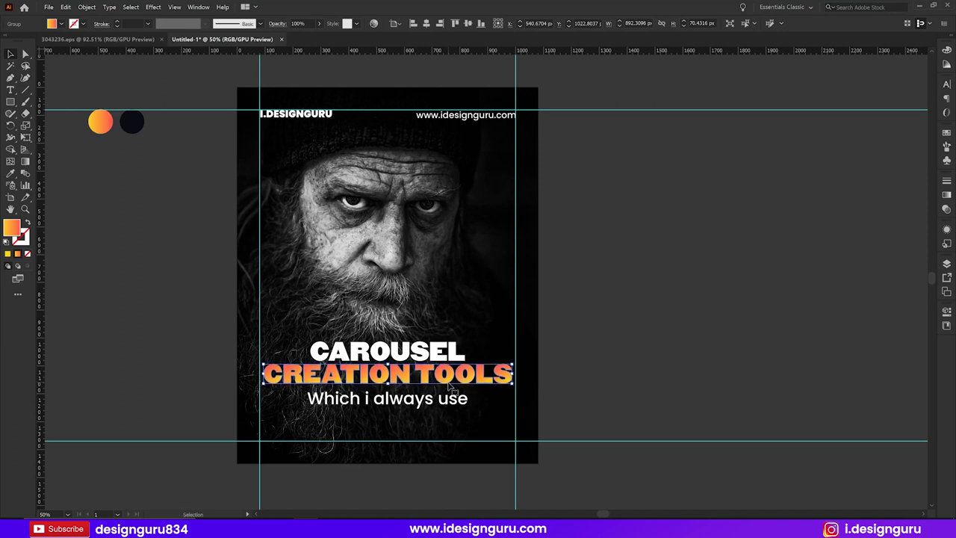
click(636, 342)
Step: Enlarge the CAROUSEL text slightly and nudge it up
click(471, 354)
double_click(478, 357)
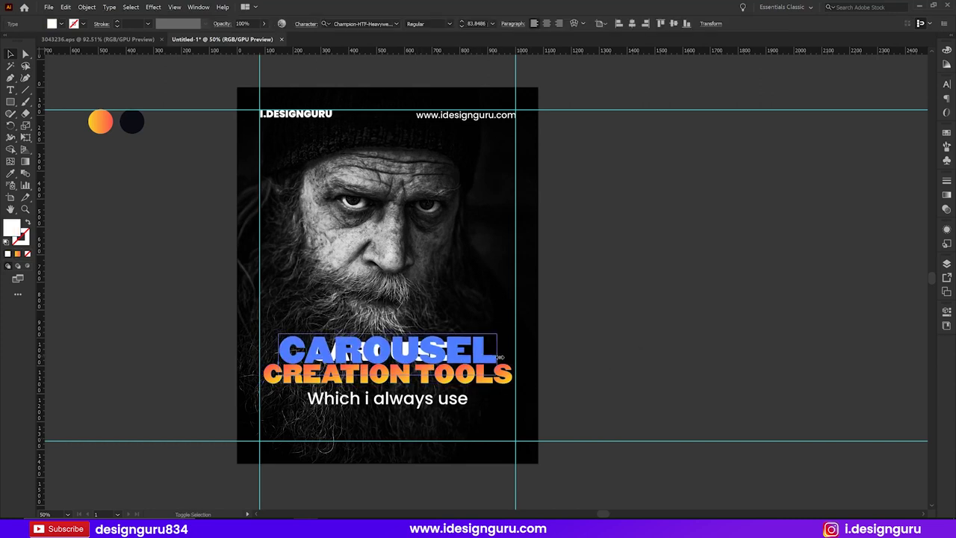
key(ctrl+shift+period)
key(ctrl+shift+period)
key(ctrl+shift+period)
key(Escape)
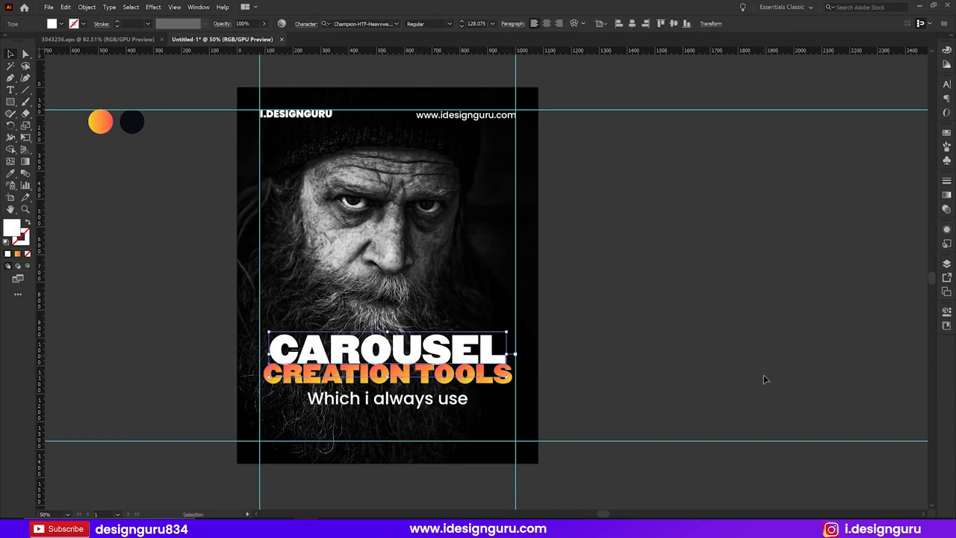
key(Up)
key(Up)
key(Up)
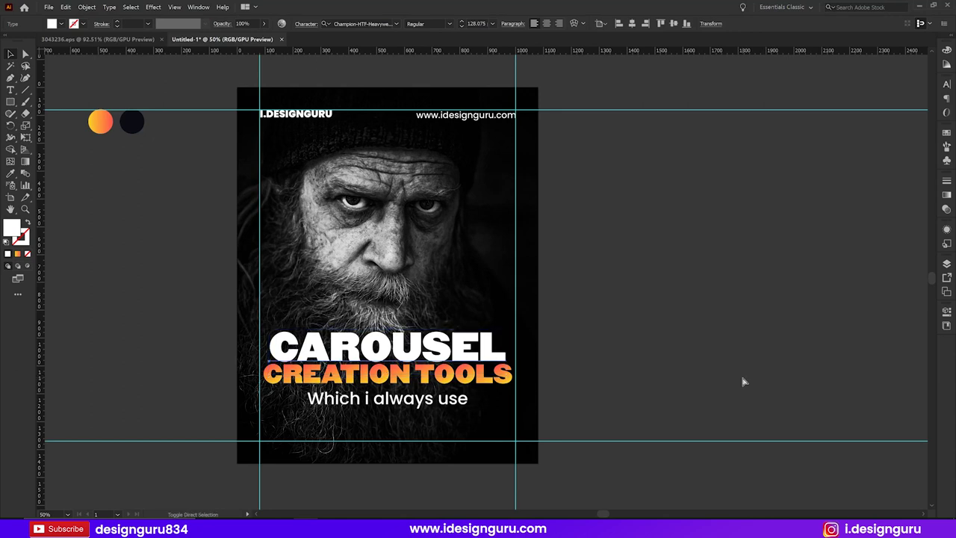
Step: Convert CAROUSEL to outlines and nudge it up two more steps
right_click(464, 338)
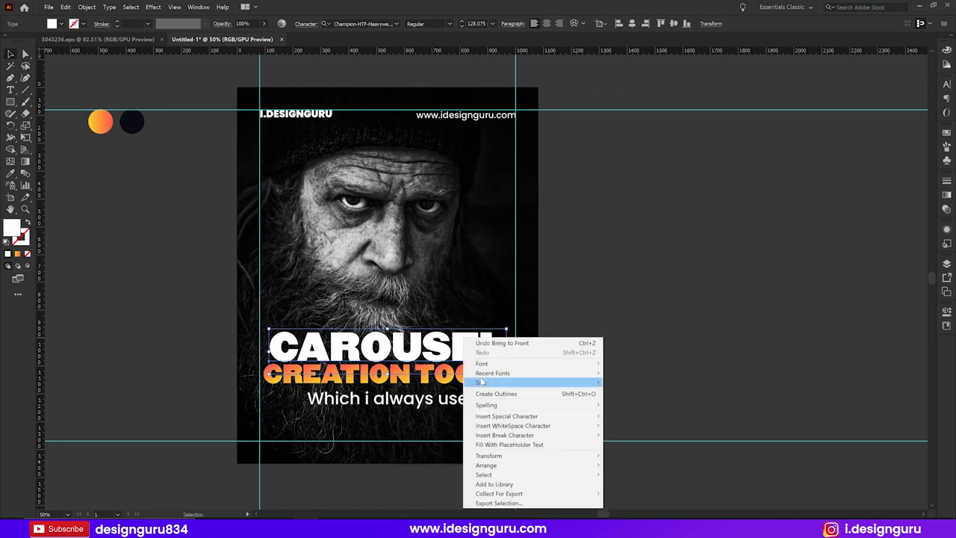
click(582, 393)
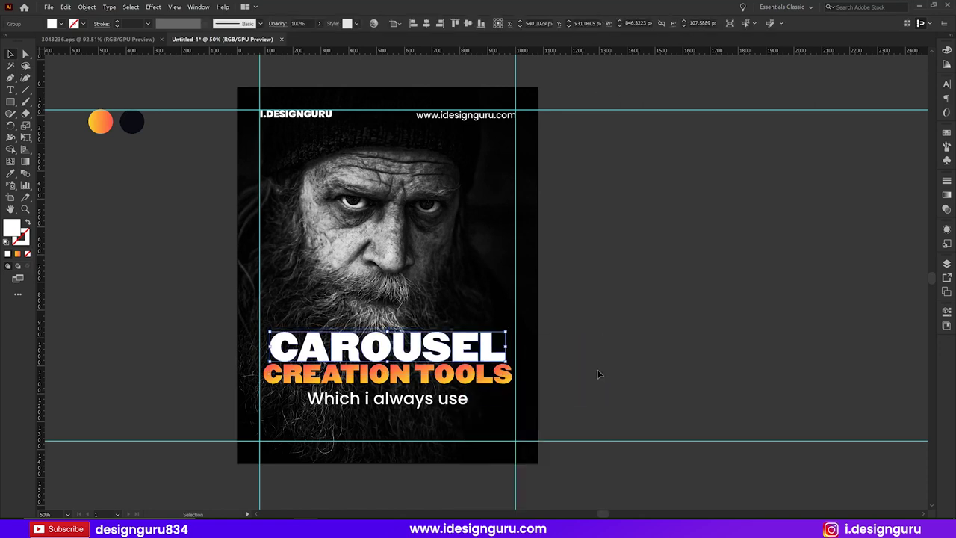
key(Up)
key(Up)
key(Up)
key(Up)
key(Up)
key(Up)
key(Up)
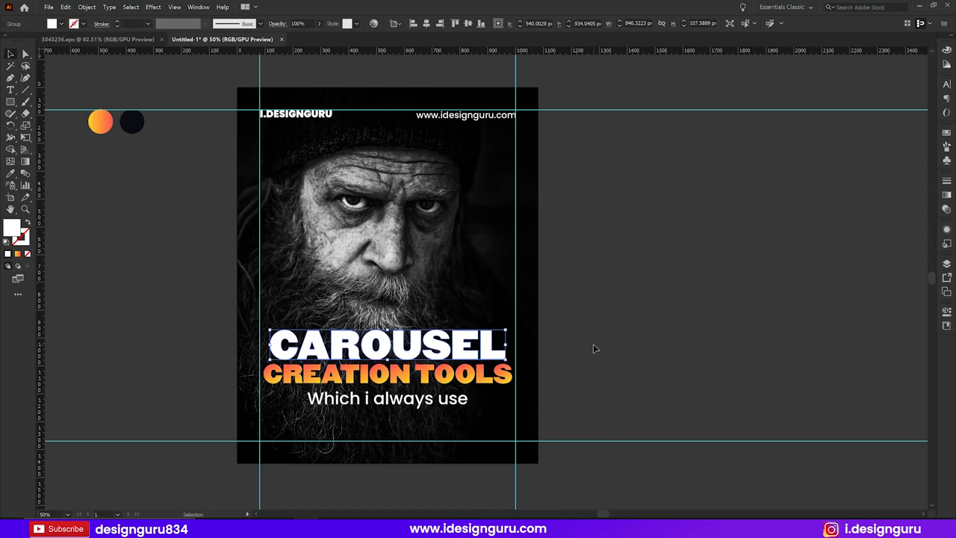
key(Up)
key(Up)
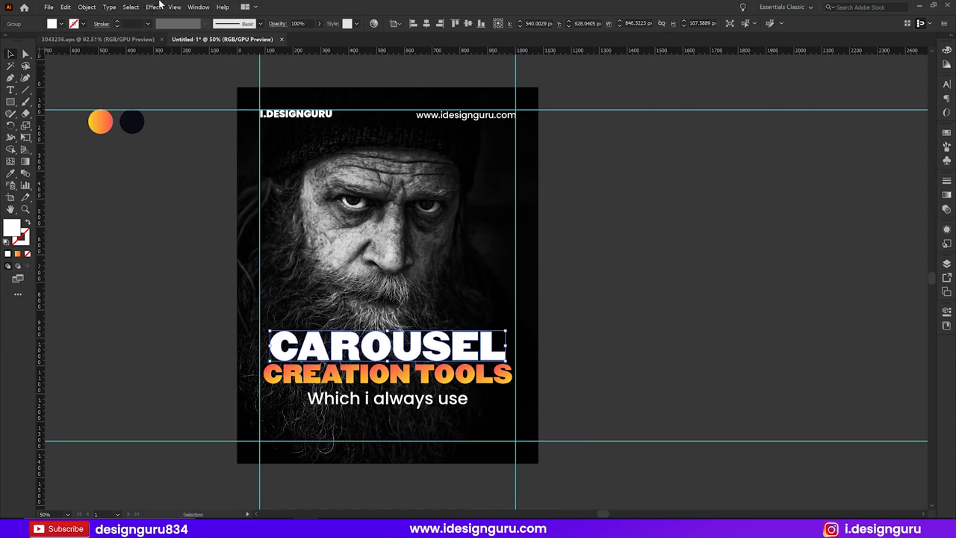
click(155, 8)
mouse_move(163, 132)
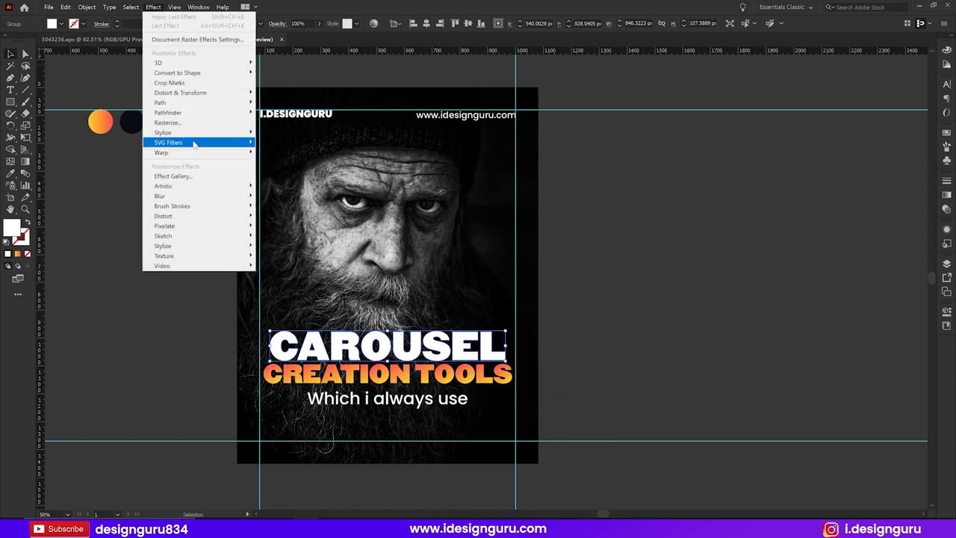
Step: Add a drop shadow to CAROUSEL with 100% opacity and 15 px X and Y offsets
click(285, 132)
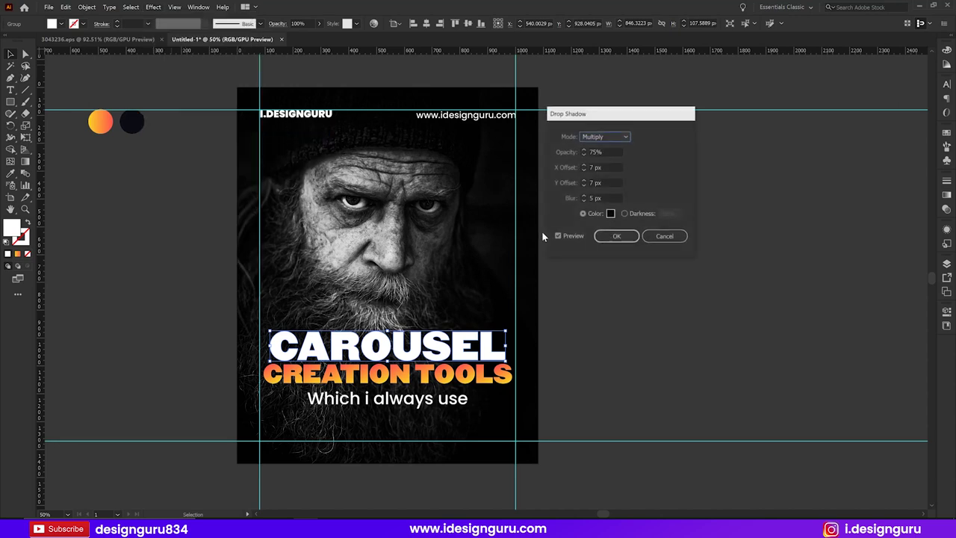
drag(624, 113, 641, 165)
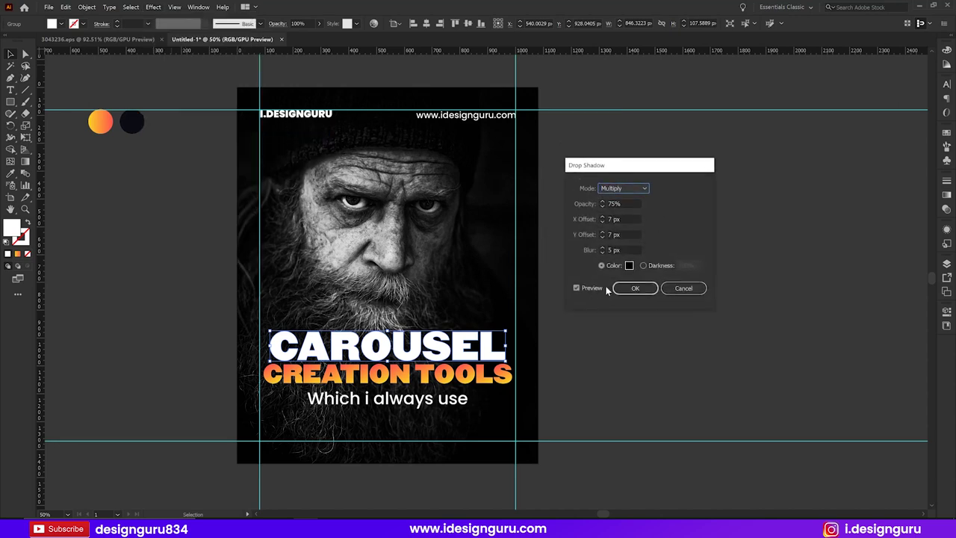
key(Tab)
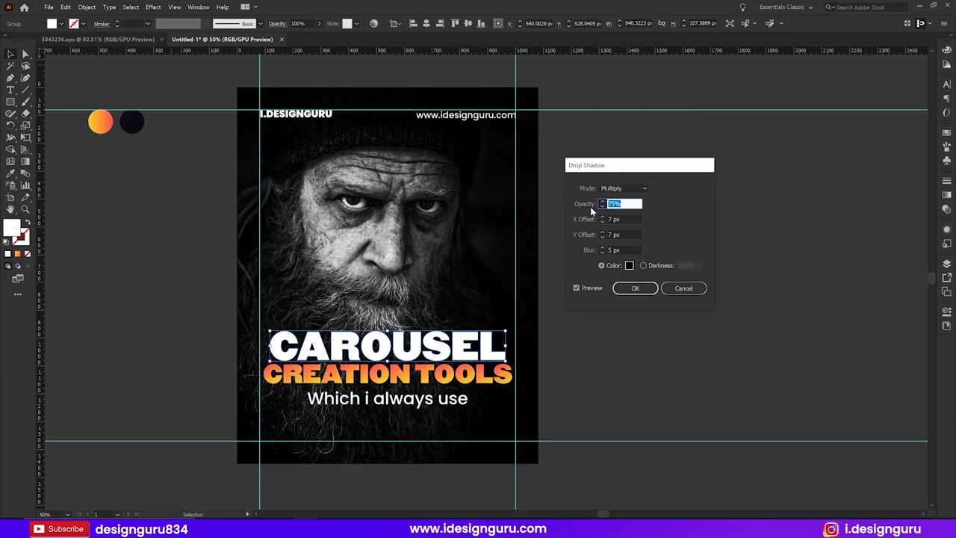
text(100)
key(Tab)
click(605, 221)
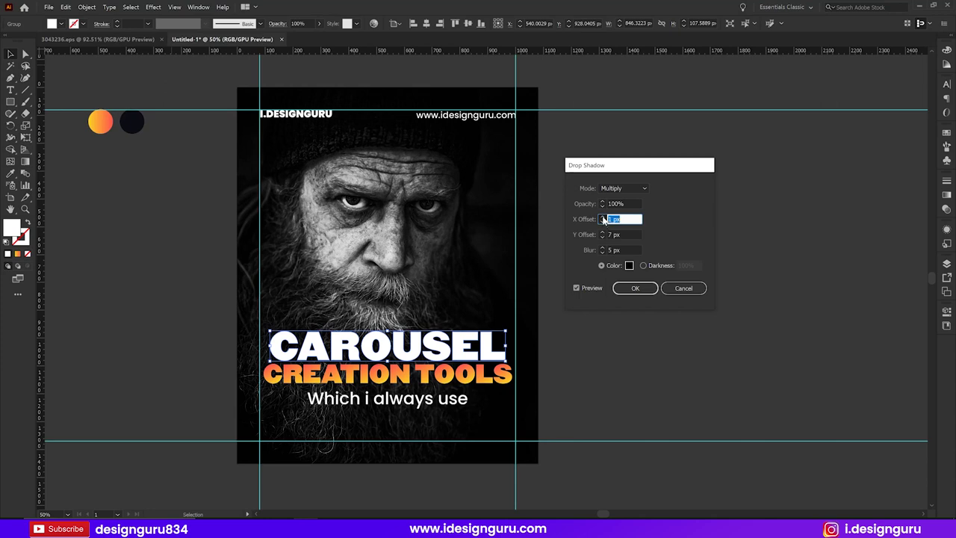
click(603, 217)
double_click(614, 219)
text(15)
key(Tab)
text(15)
key(Return)
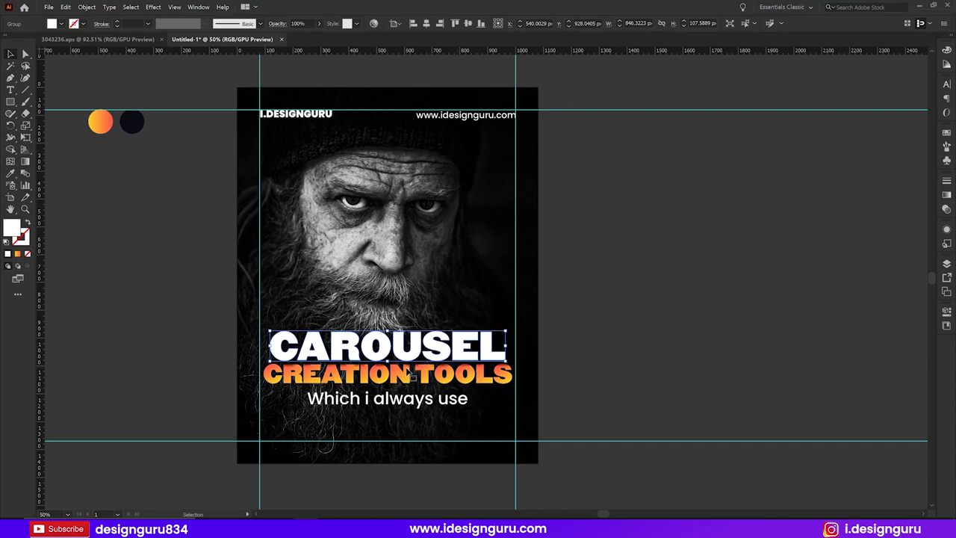
Step: Nudge the shadowed CAROUSEL heading down slightly and reselect it
key(Down)
key(Down)
key(Down)
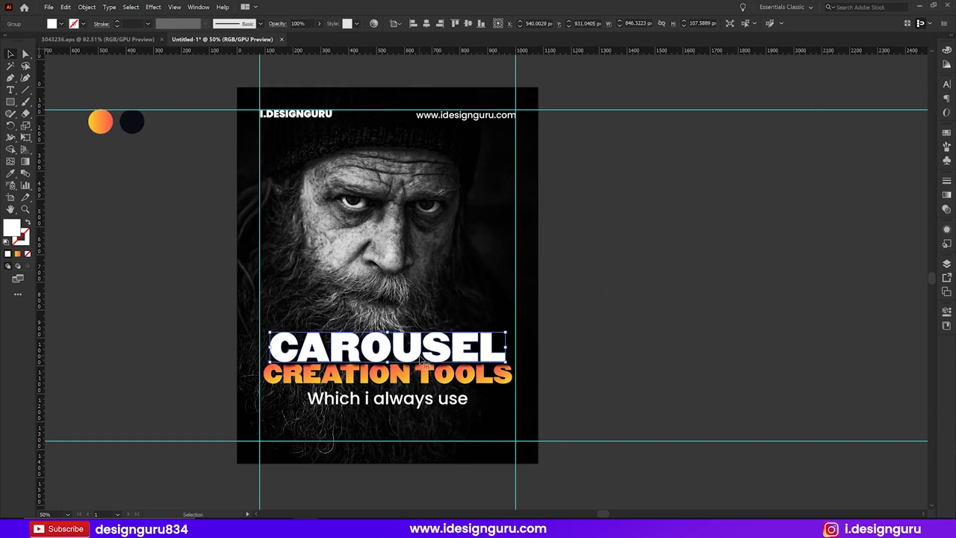
click(153, 7)
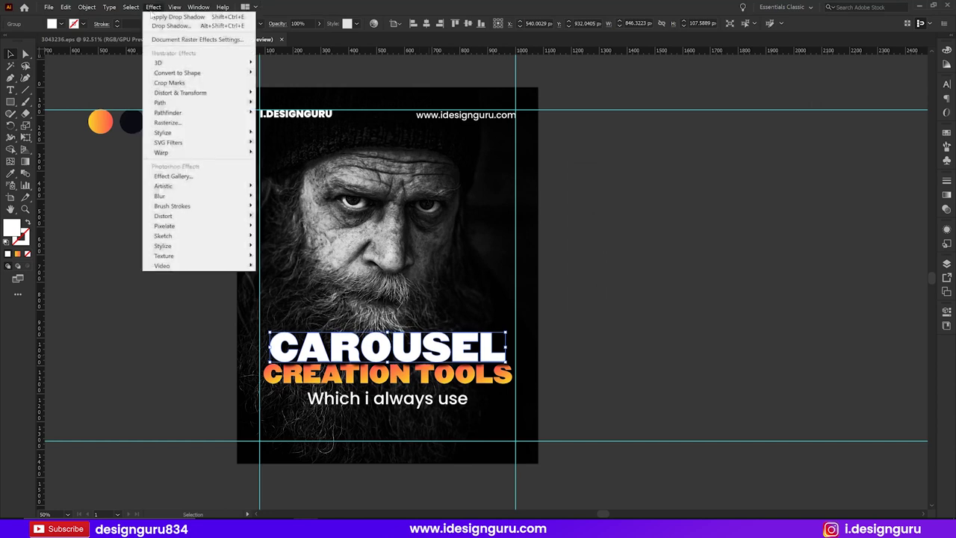
click(772, 209)
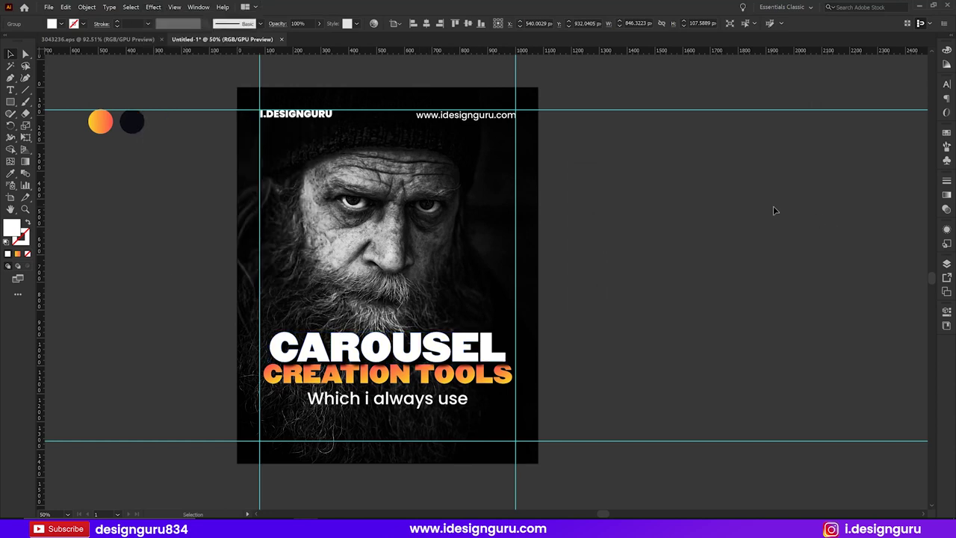
click(450, 352)
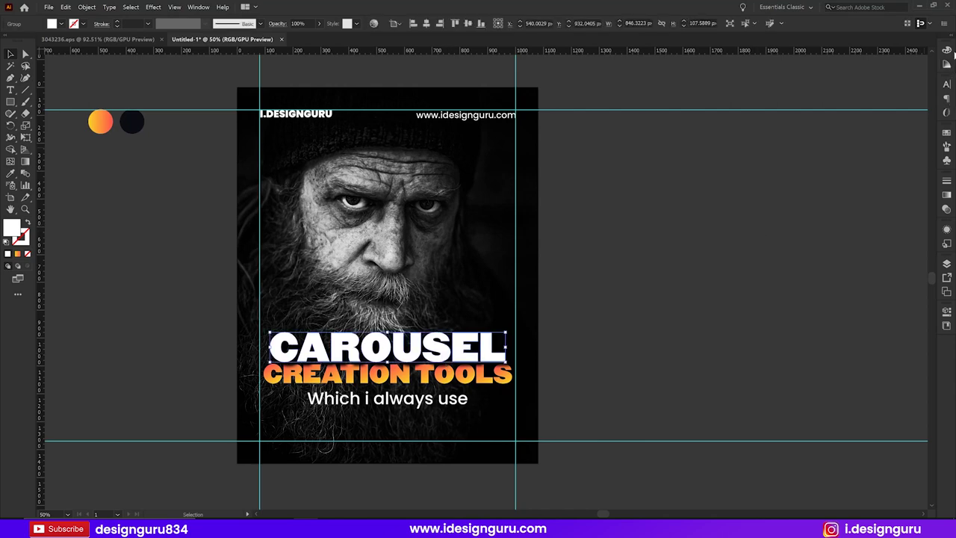
Step: Edit the CAROUSEL drop shadow from Properties to a 5 px horizontal and 20 px vertical offset
click(196, 7)
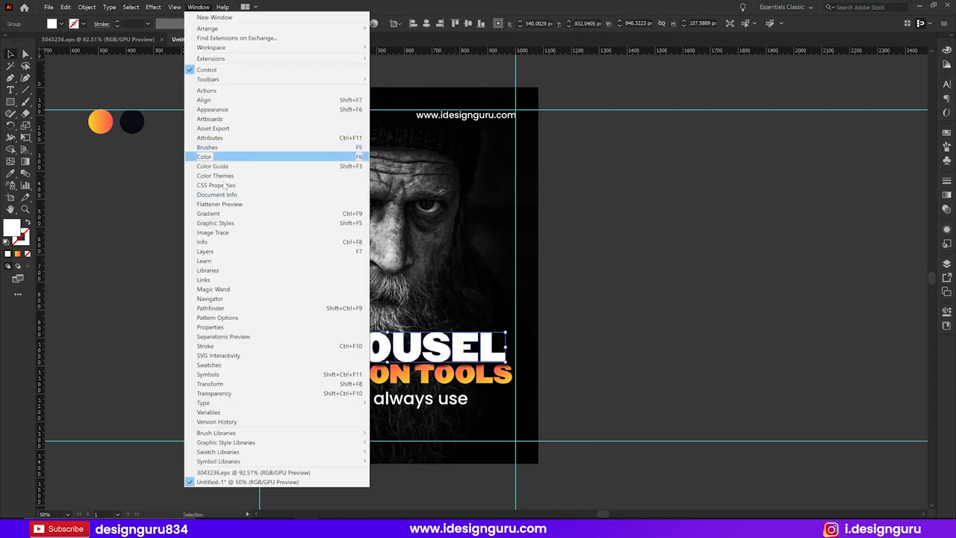
click(210, 328)
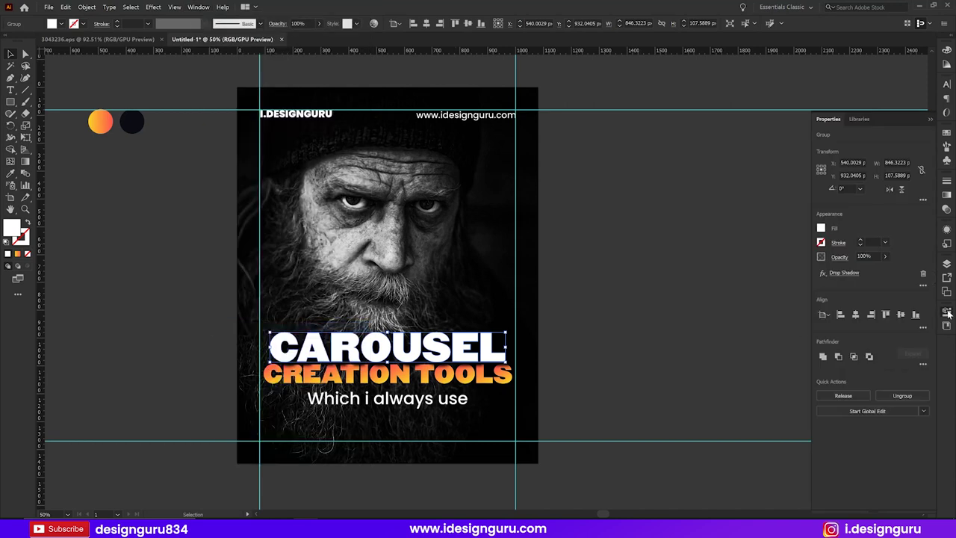
click(845, 273)
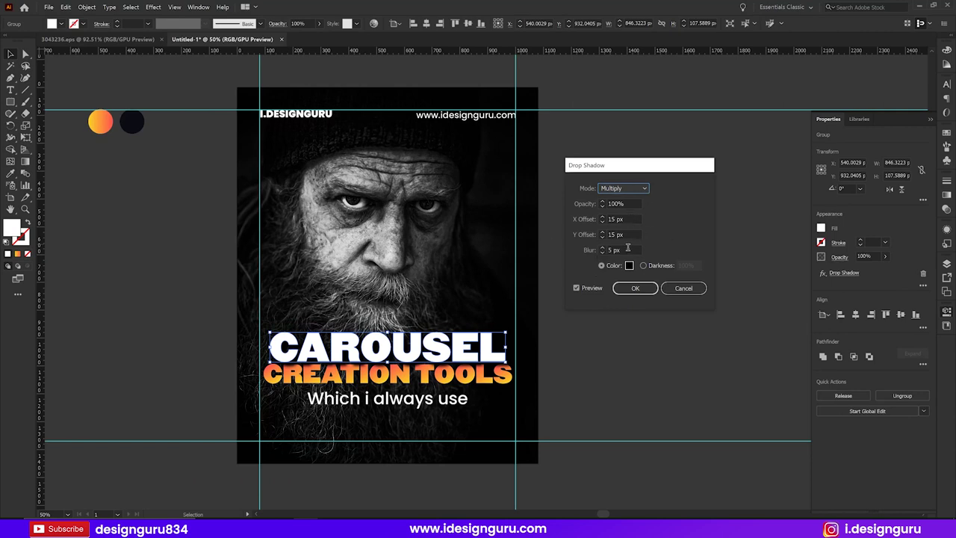
double_click(616, 219)
text(20)
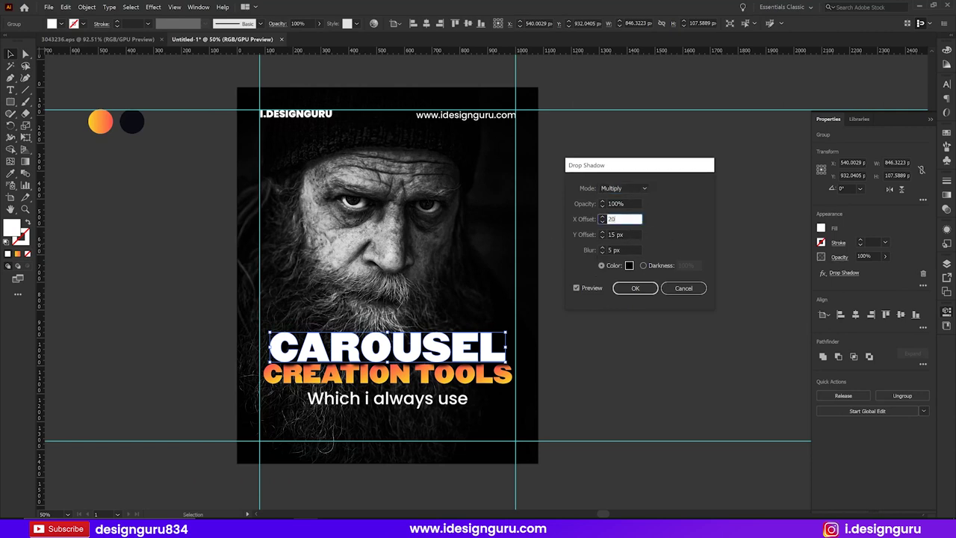
key(Tab)
text(20)
key(Tab)
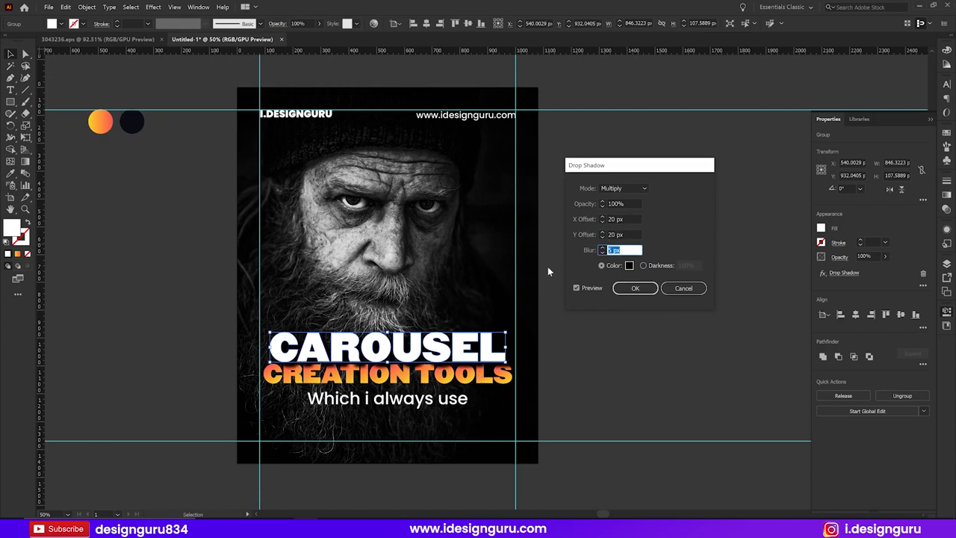
click(620, 219)
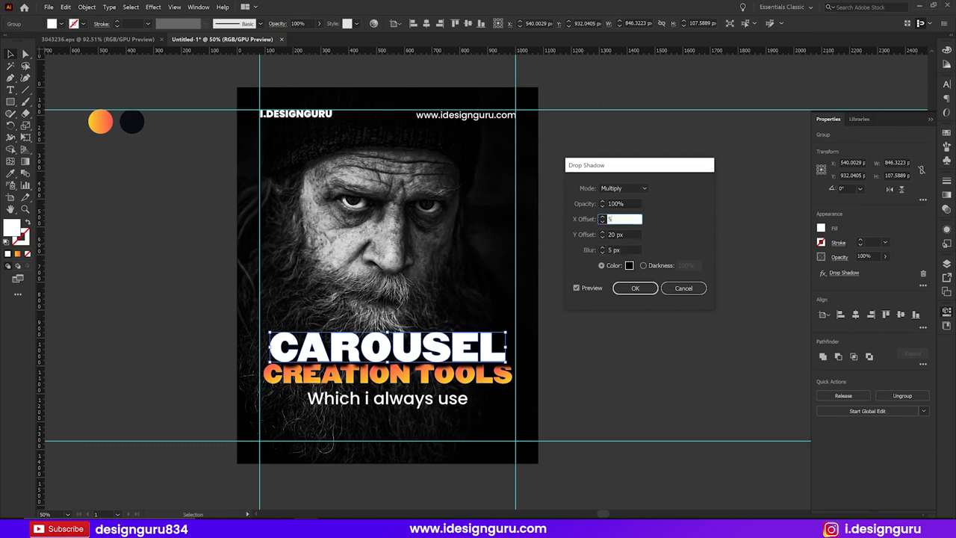
text(5)
key(Tab)
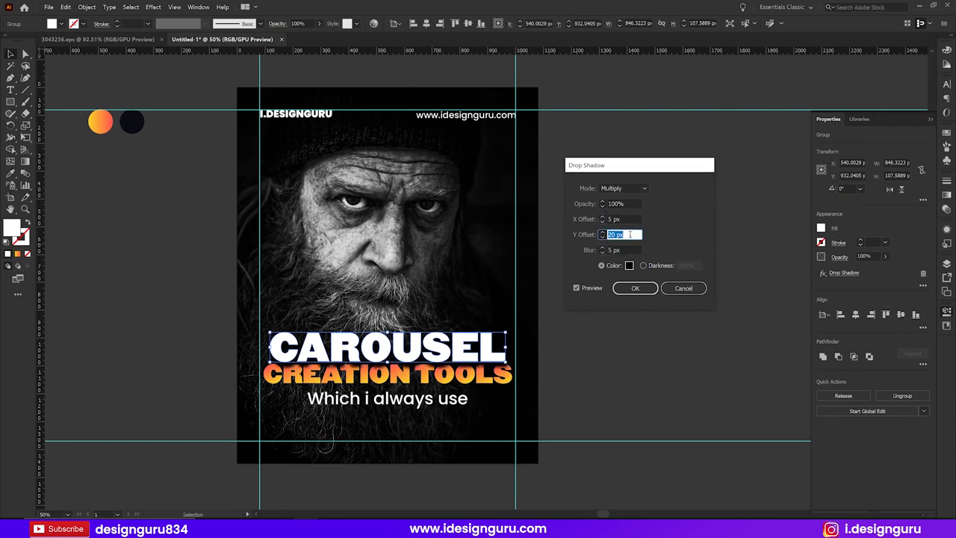
text(25)
key(Return)
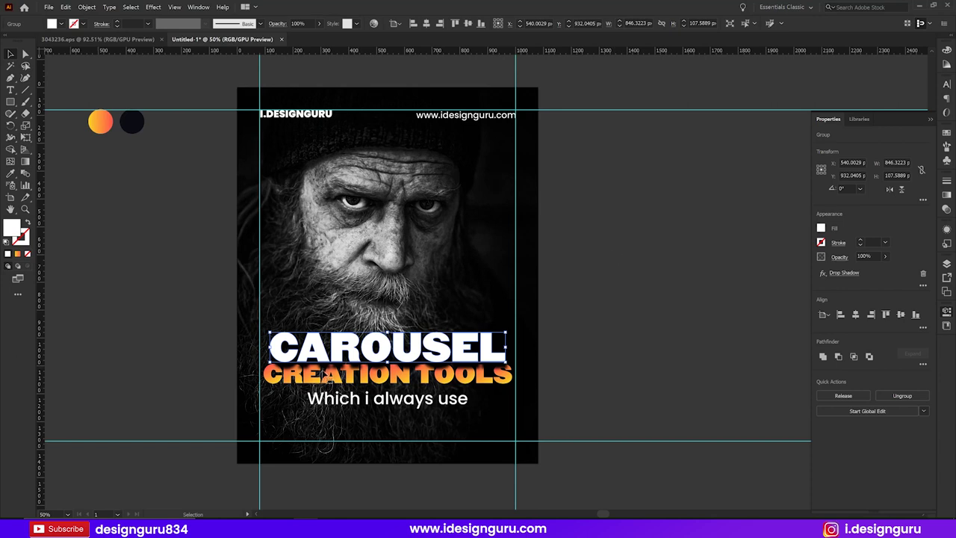
Step: Set the drop shadow blur to 20 px and preview the finished heading
click(844, 272)
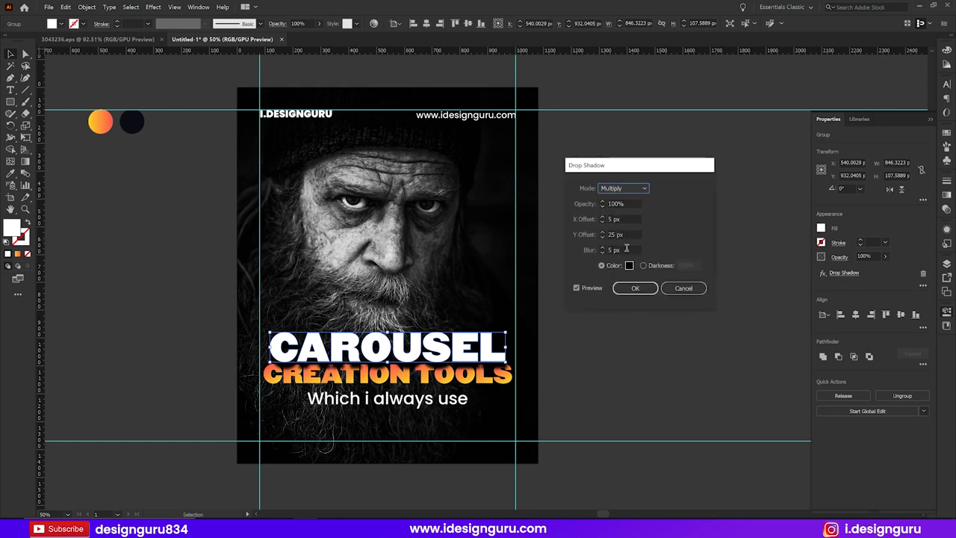
text(30)
key(shift+Tab)
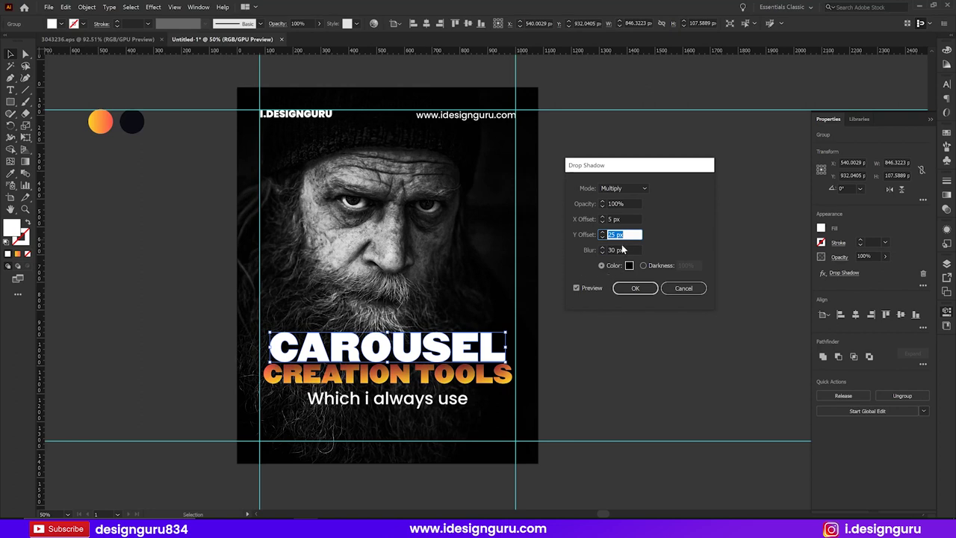
key(Tab)
text(20)
key(shift+Tab)
click(635, 287)
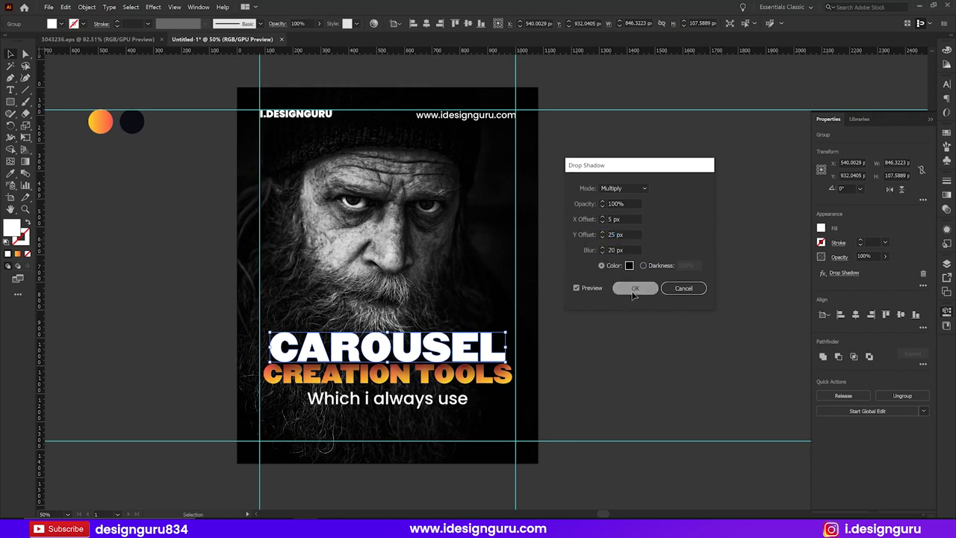
key(shift+Tab)
click(653, 356)
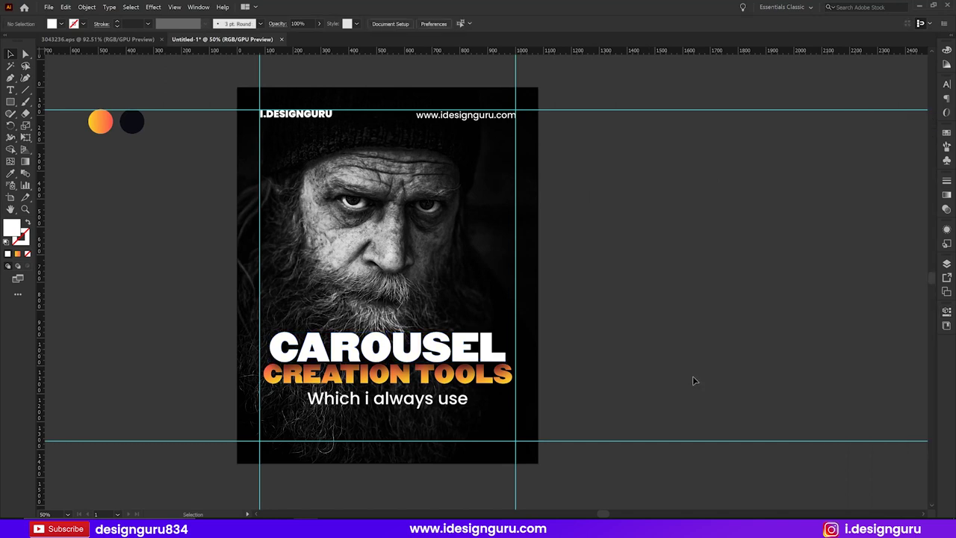
click(471, 355)
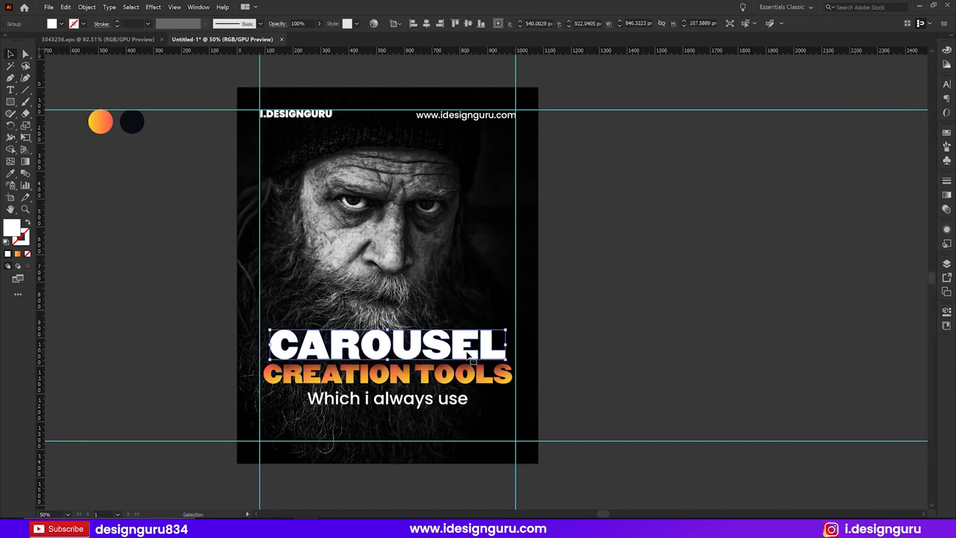
click(671, 341)
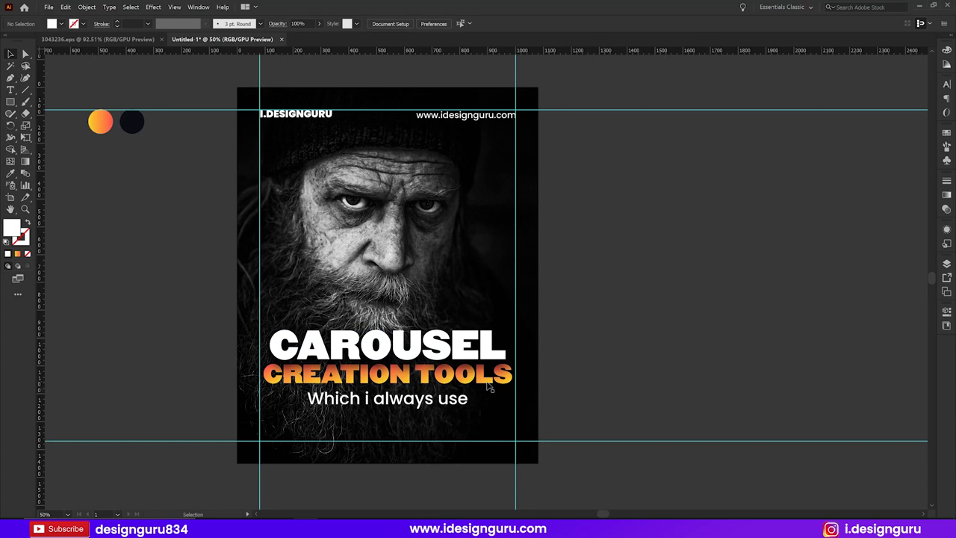
scroll(166, 347, down, 1)
scroll(166, 348, left, 1)
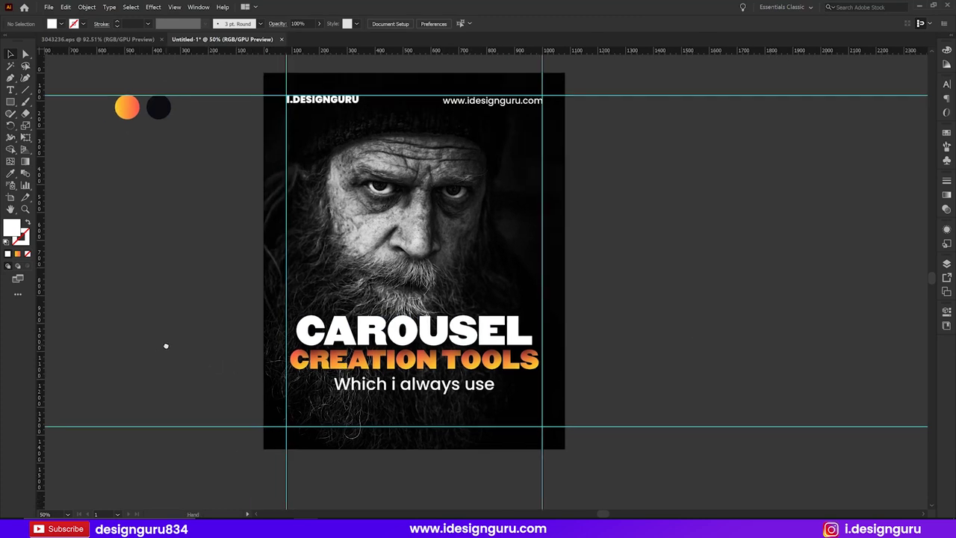
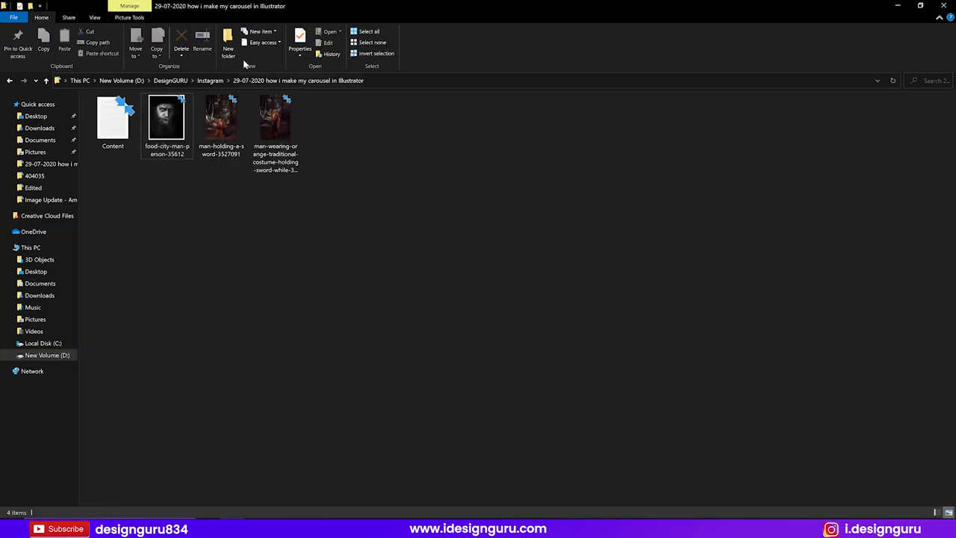
Step: Browse the Instagram subfolders best tools, Be Clever, Who is a designer and 3d
click(210, 80)
double_click(276, 198)
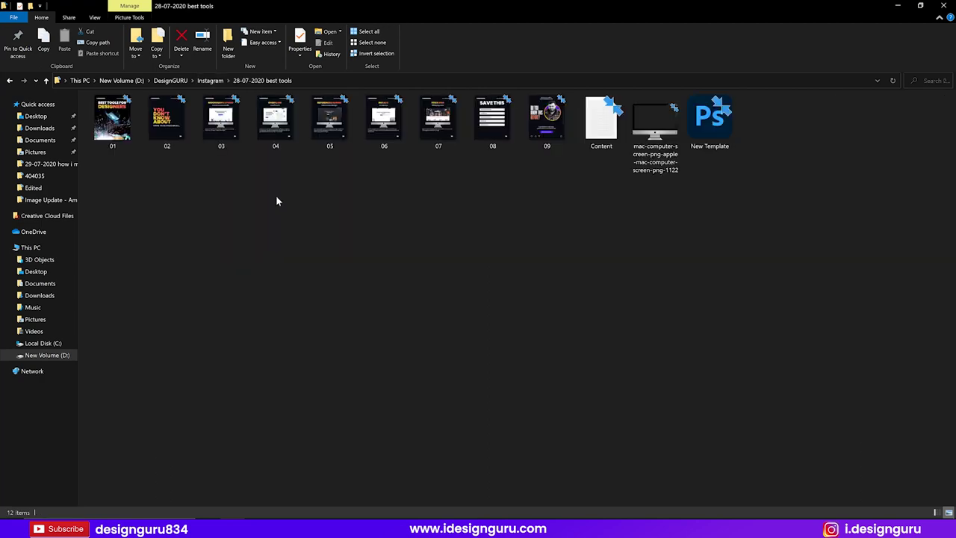
key(alt+Left)
double_click(222, 213)
key(alt+Left)
click(166, 216)
double_click(165, 215)
key(alt+Left)
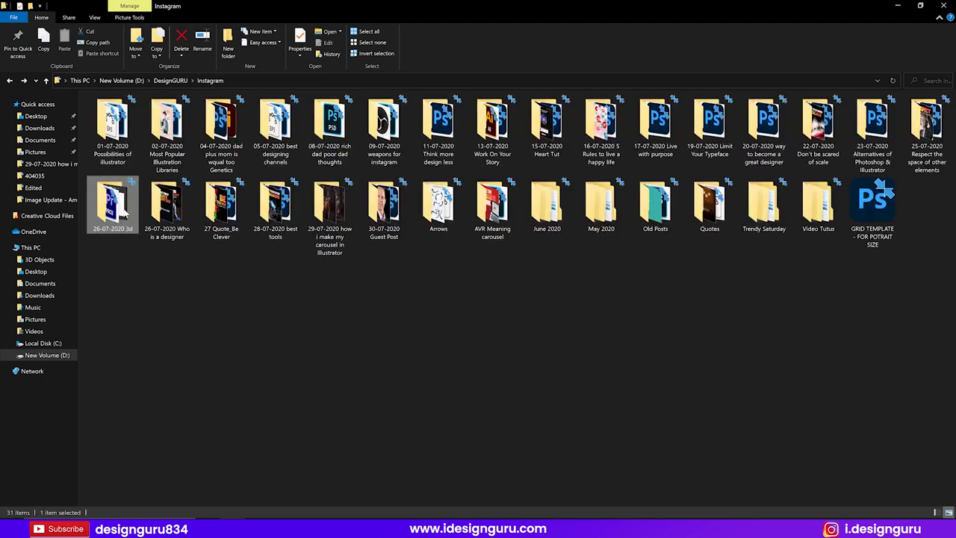
double_click(124, 214)
key(alt+Left)
Step: Look through the Respect the space, Photoshop & Illustrator and Genetics folders
double_click(919, 127)
key(alt+Left)
double_click(855, 147)
key(alt+Left)
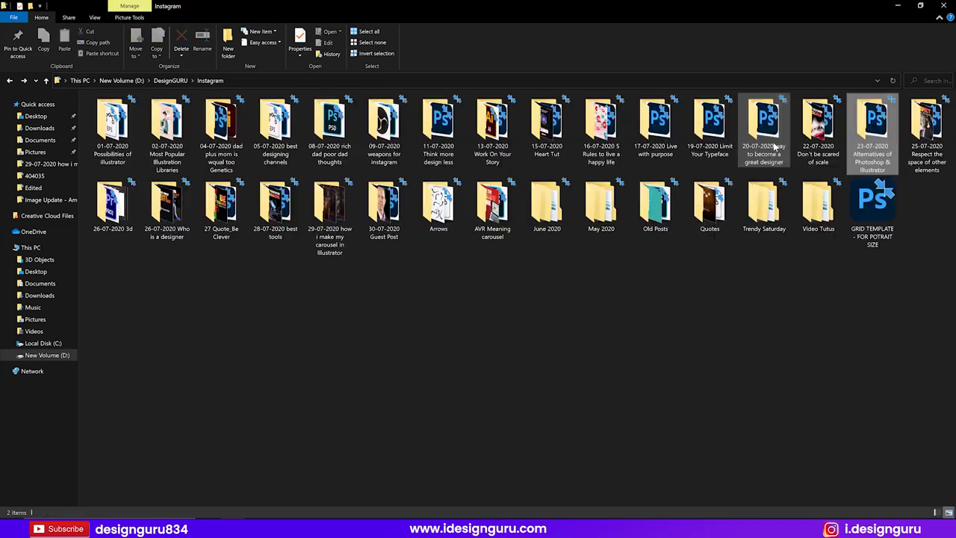
click(196, 140)
double_click(218, 128)
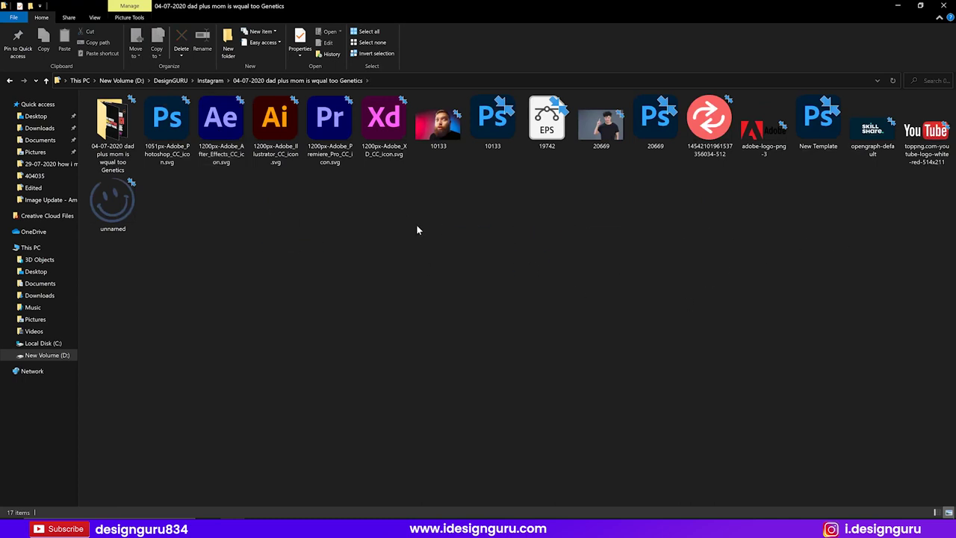
key(alt+Left)
click(443, 323)
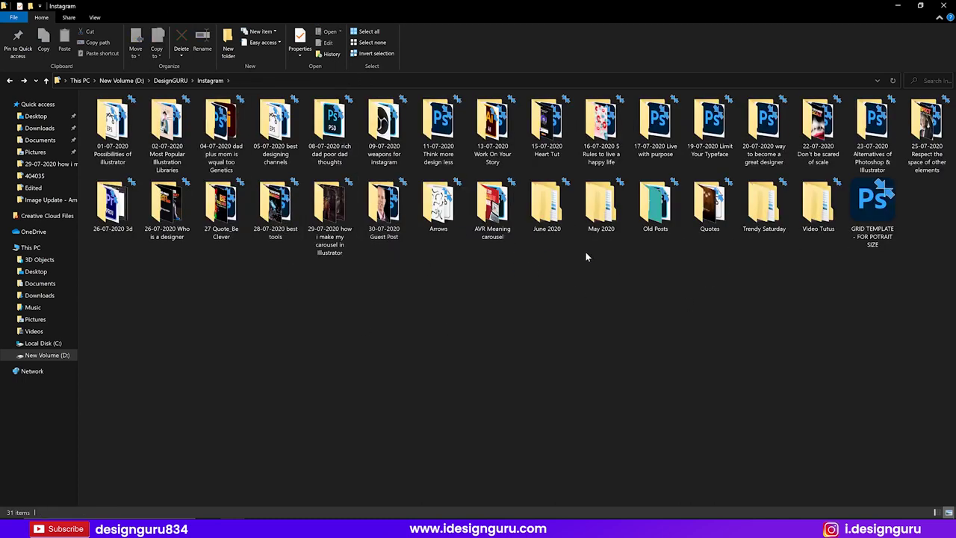
Step: Go up to DesignGURU, return to Instagram, open Arrows and select 307885-P7YTXT-208
click(170, 80)
key(Home)
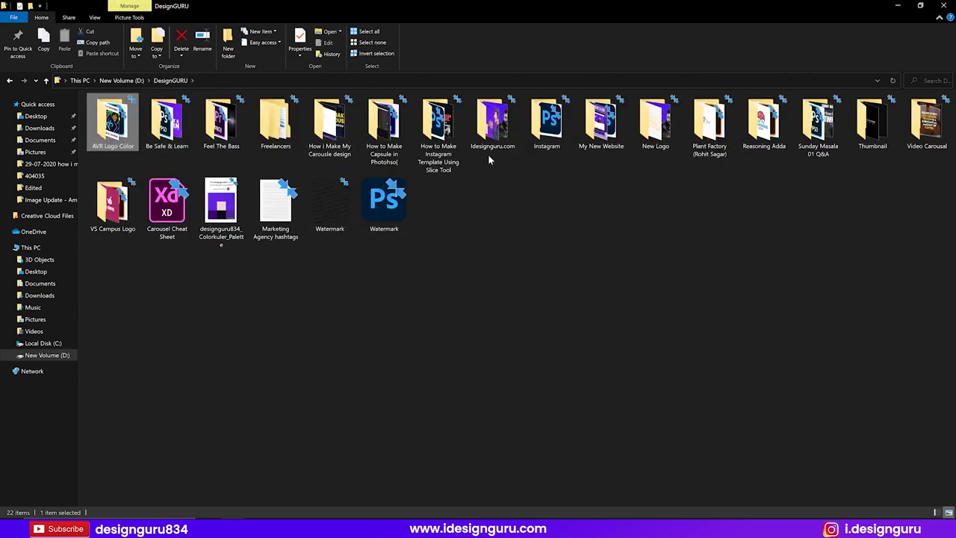
double_click(547, 123)
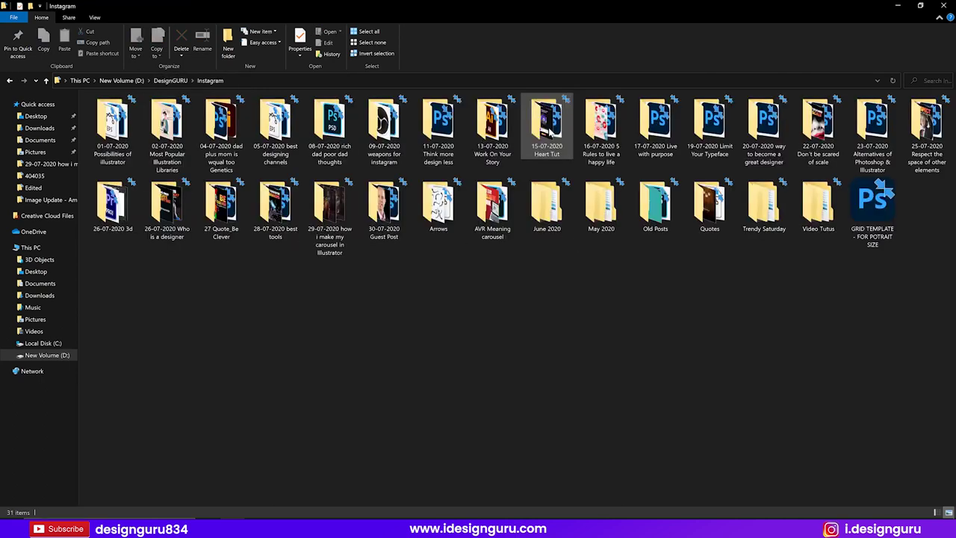
click(439, 205)
key(Return)
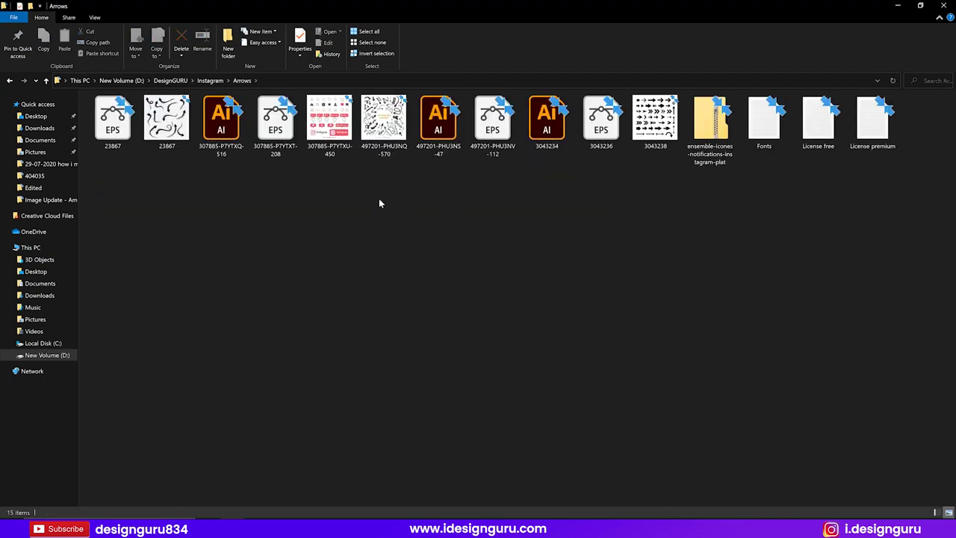
click(343, 149)
click(276, 123)
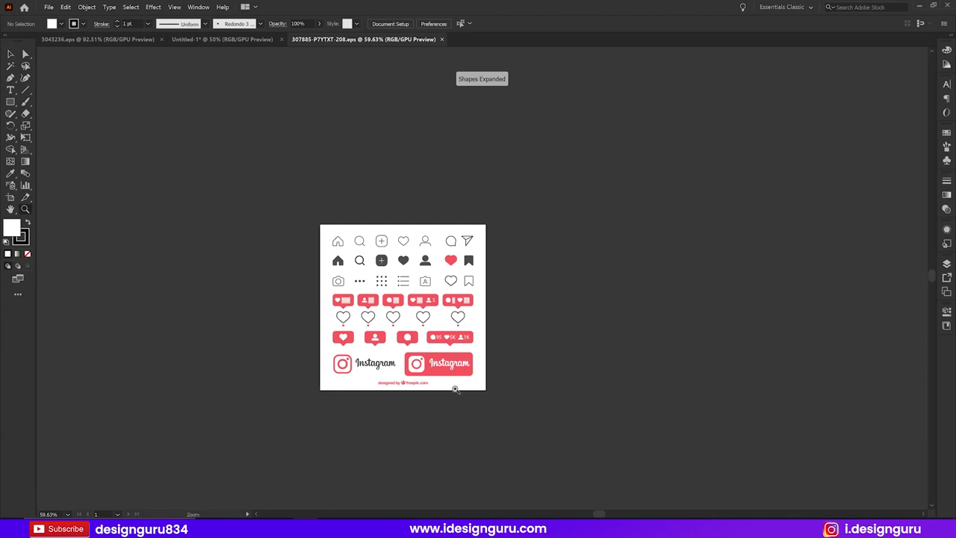
Step: Copy the left Instagram logo from the icon sheet and return to the Untitled-1 cover
drag(456, 389, 572, 402)
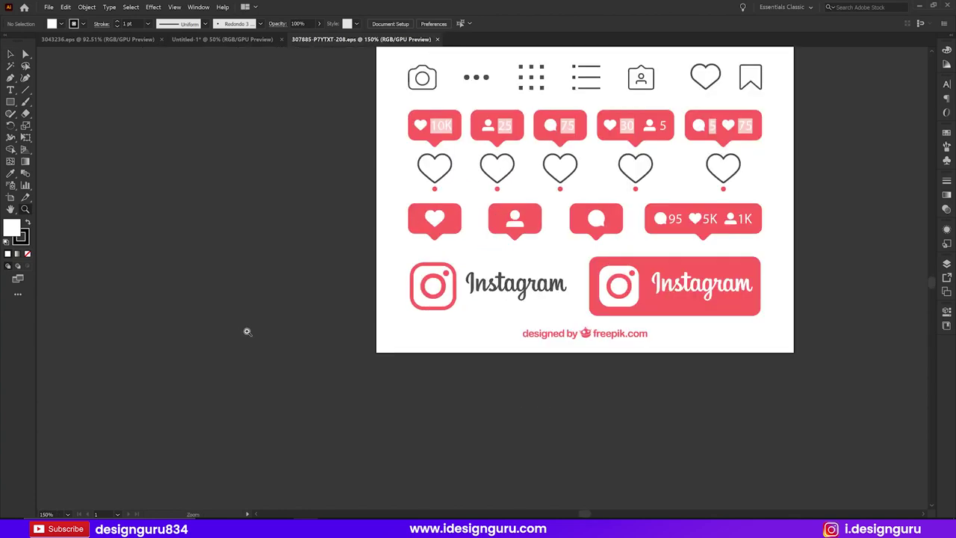
click(245, 331)
key(v)
click(487, 300)
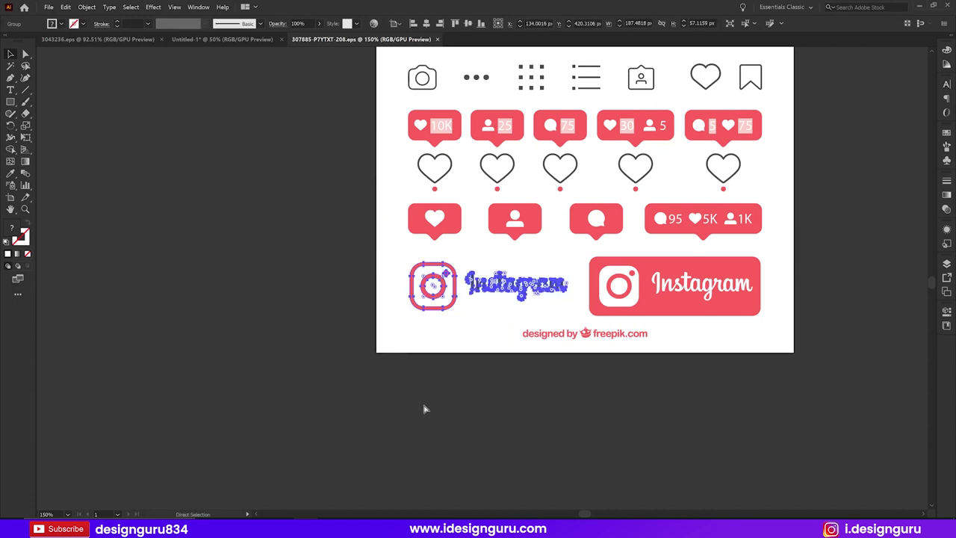
key(v)
click(200, 218)
click(220, 39)
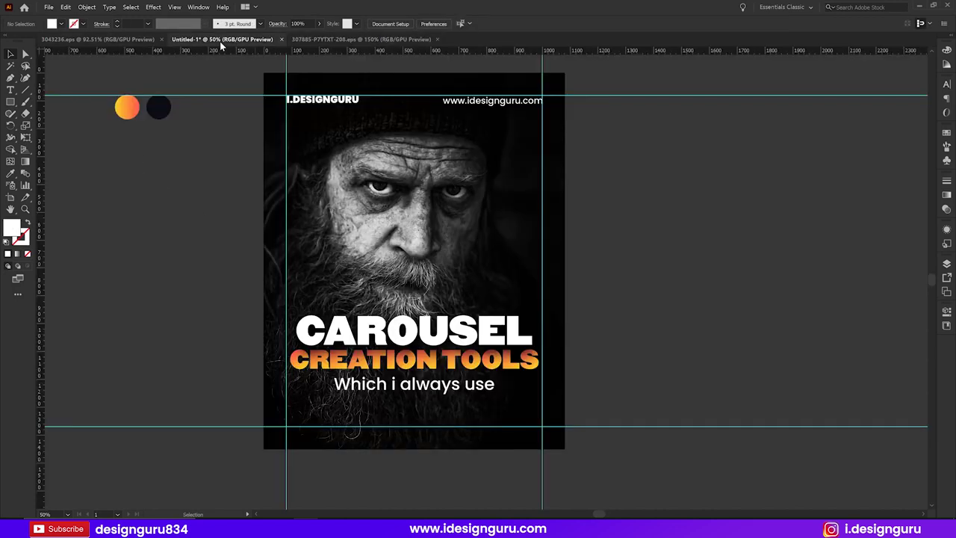
Step: Paste the Instagram logo, enlarge it proportionally and centre it horizontally on the slide
key(ctrl+v)
mouse_move(485, 289)
mouse_down()
mouse_move(494, 319)
mouse_move(431, 292)
mouse_up()
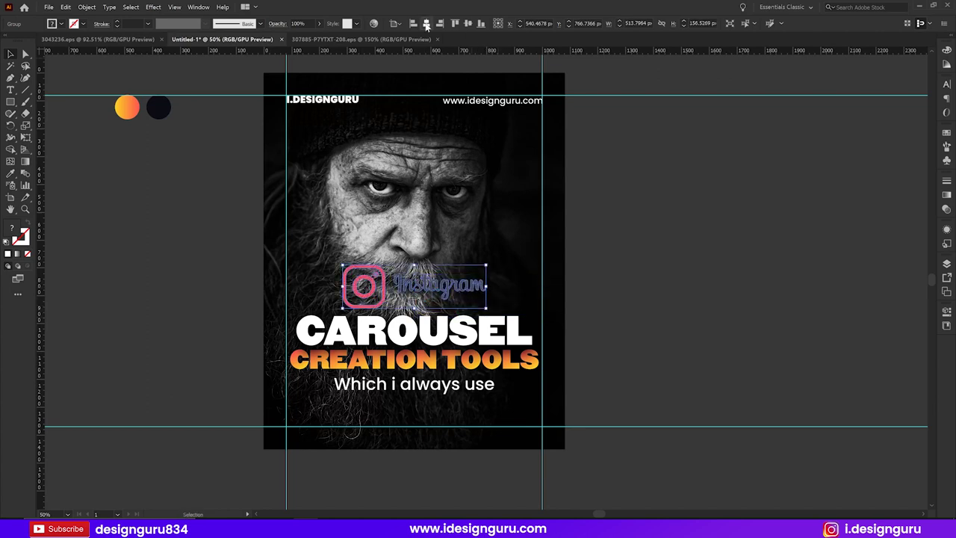
click(426, 23)
click(687, 264)
click(424, 296)
Step: Make the wordmark white and give the icon the orange circle's gradient
double_click(419, 289)
double_click(431, 289)
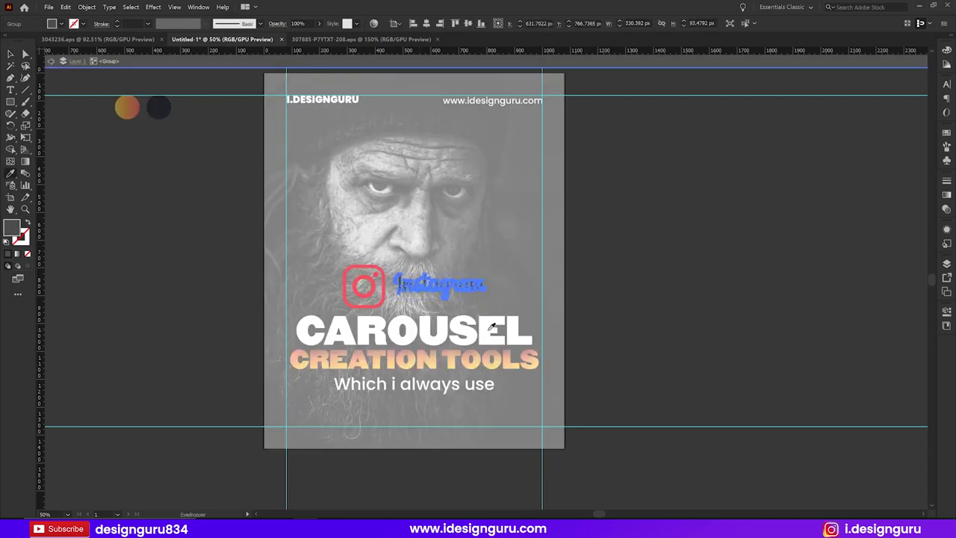
key(Escape)
click(380, 294)
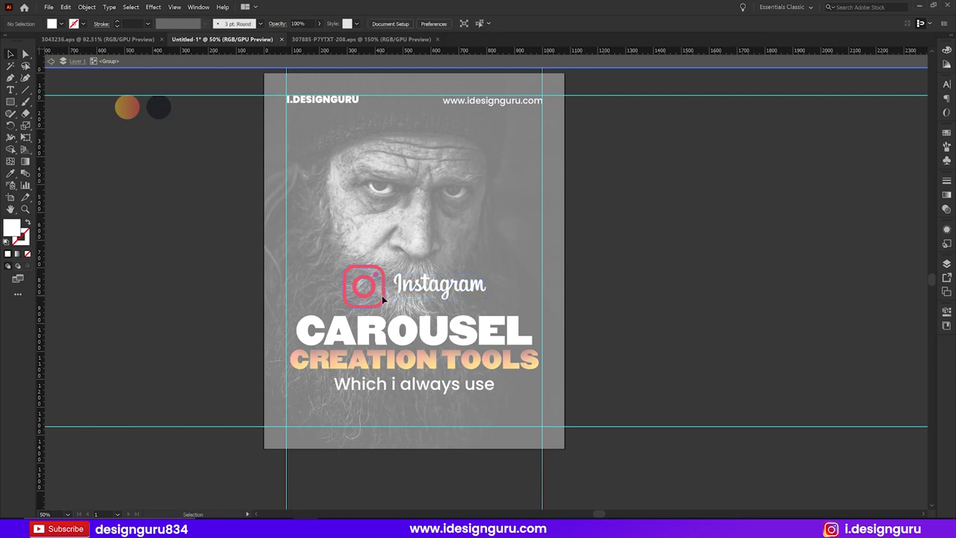
key(i)
click(127, 108)
key(v)
double_click(201, 260)
click(450, 294)
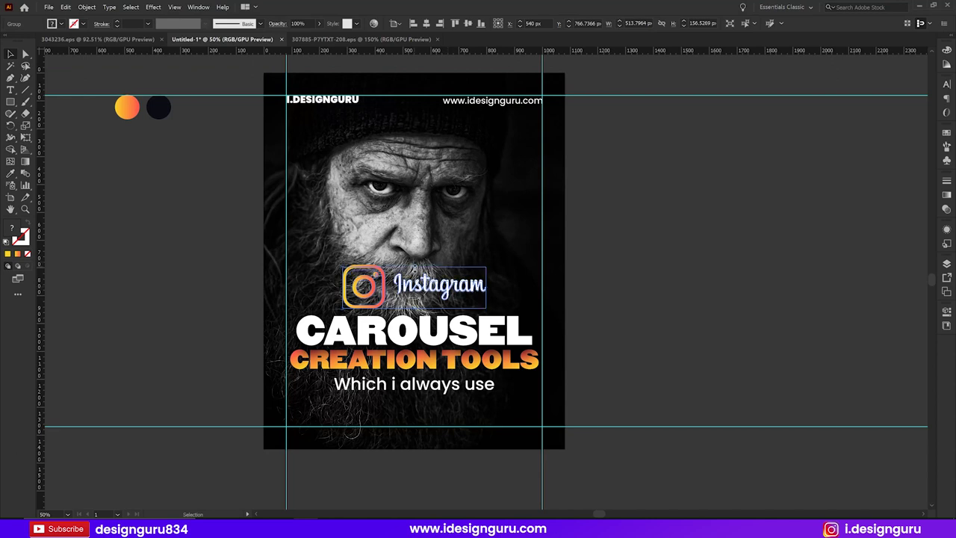
double_click(428, 224)
click(428, 226)
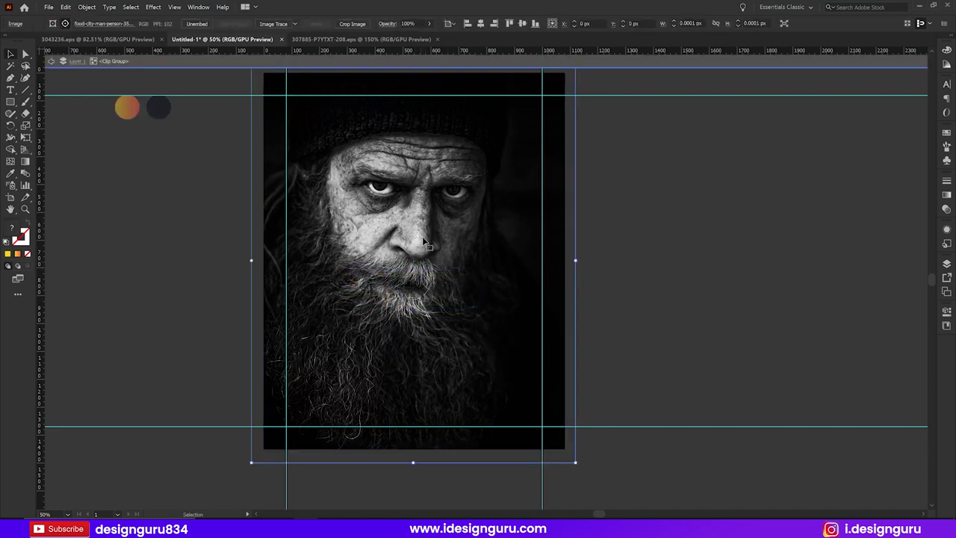
Step: Move the photo slightly lower inside its frame
drag(424, 232, 424, 236)
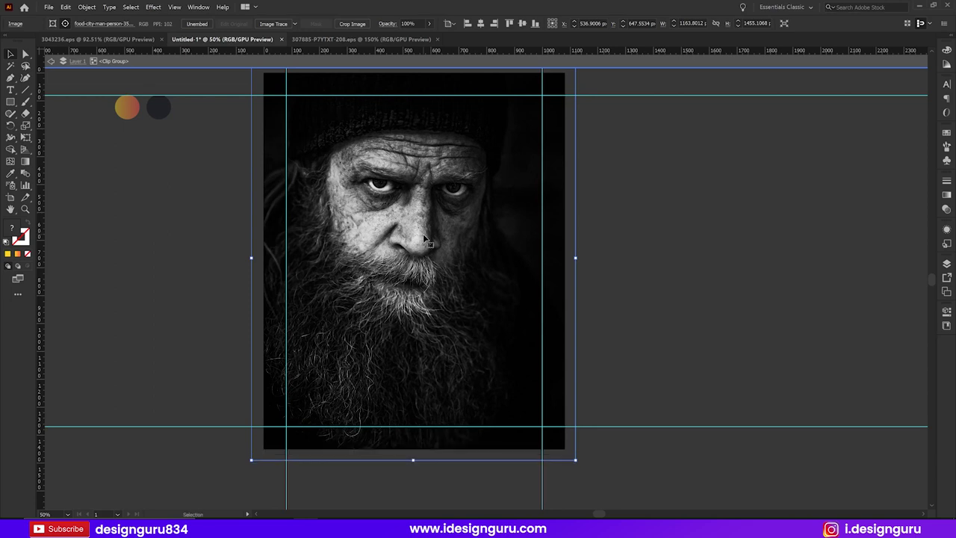
key(Escape)
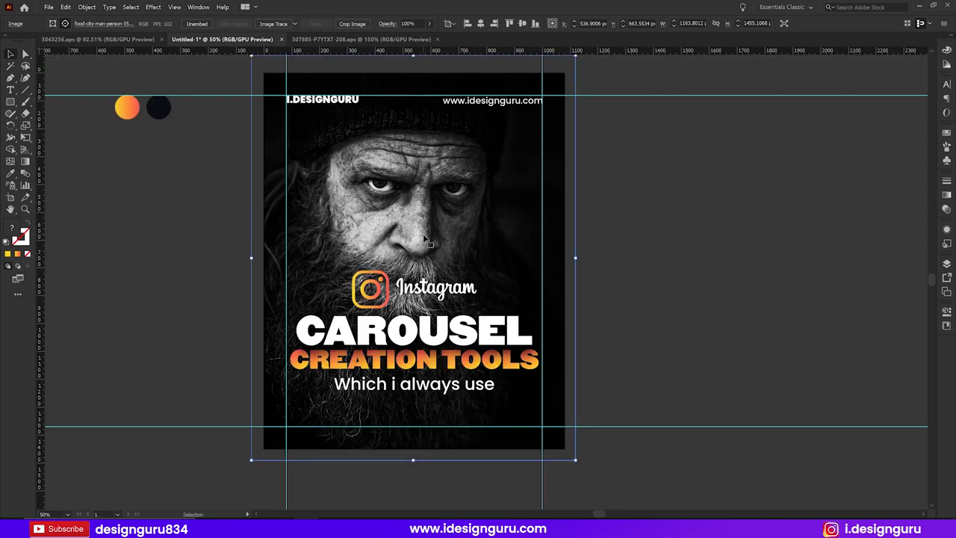
key(ctrl+minus)
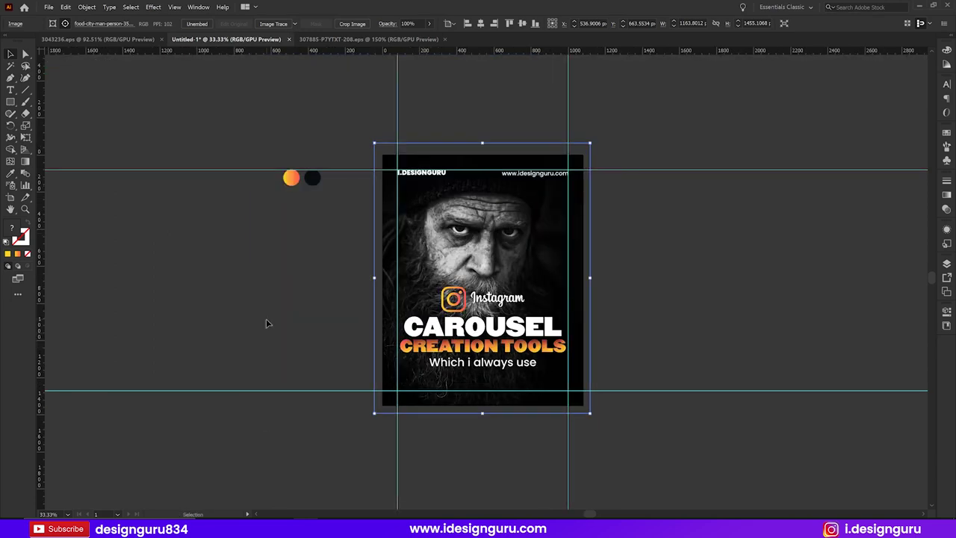
click(267, 325)
drag(267, 324, 252, 306)
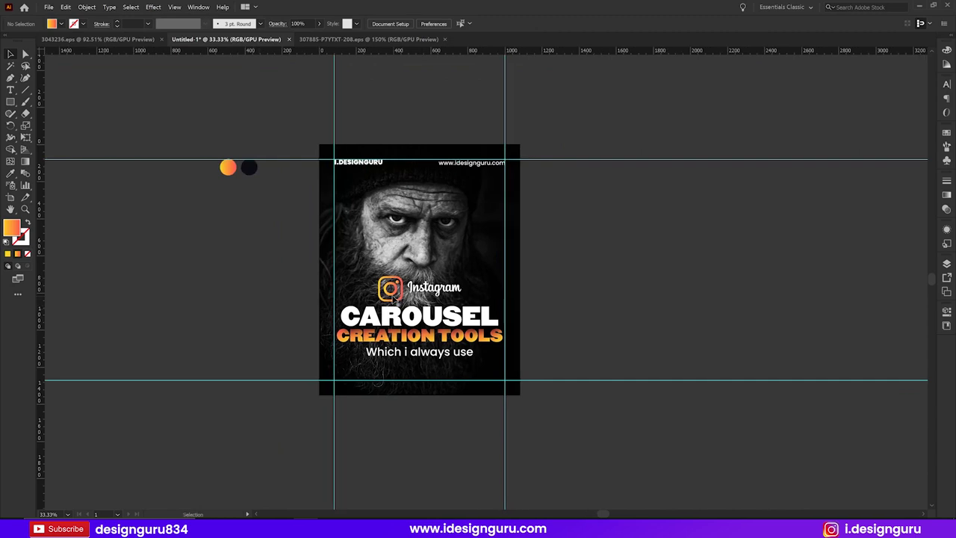
Step: Nudge the Instagram logo and CAROUSEL headline block further down the slide
click(428, 359)
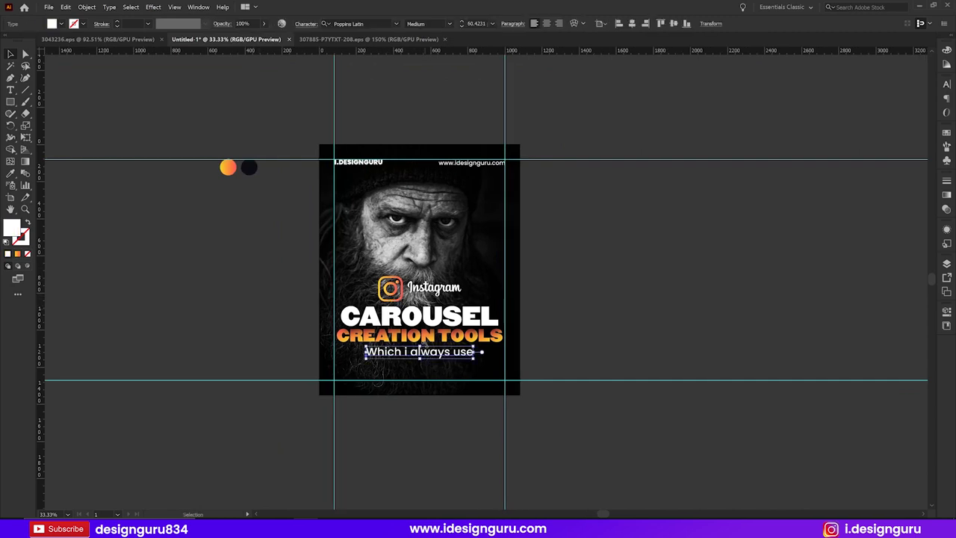
shift+click(428, 342)
click(248, 359)
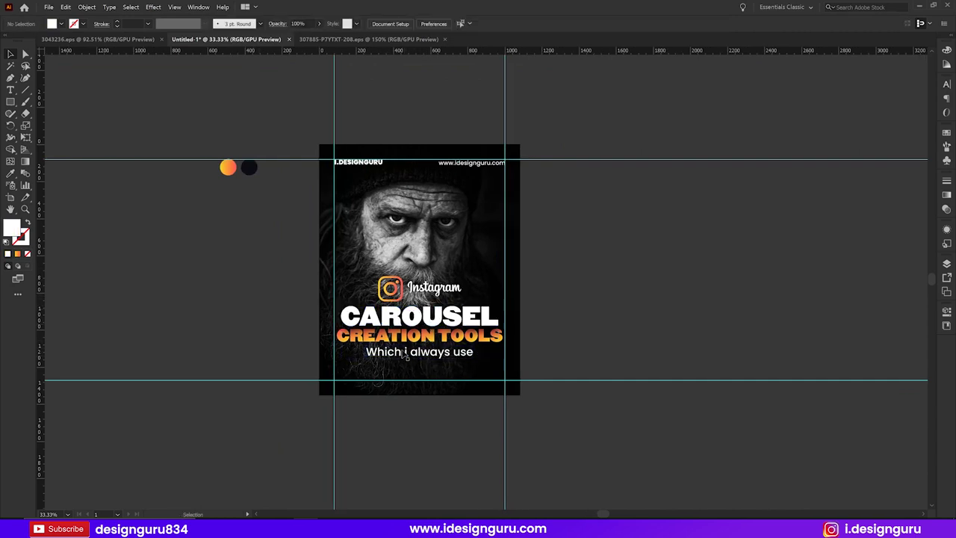
mouse_move(276, 271)
mouse_down()
mouse_move(469, 354)
mouse_move(472, 366)
mouse_up()
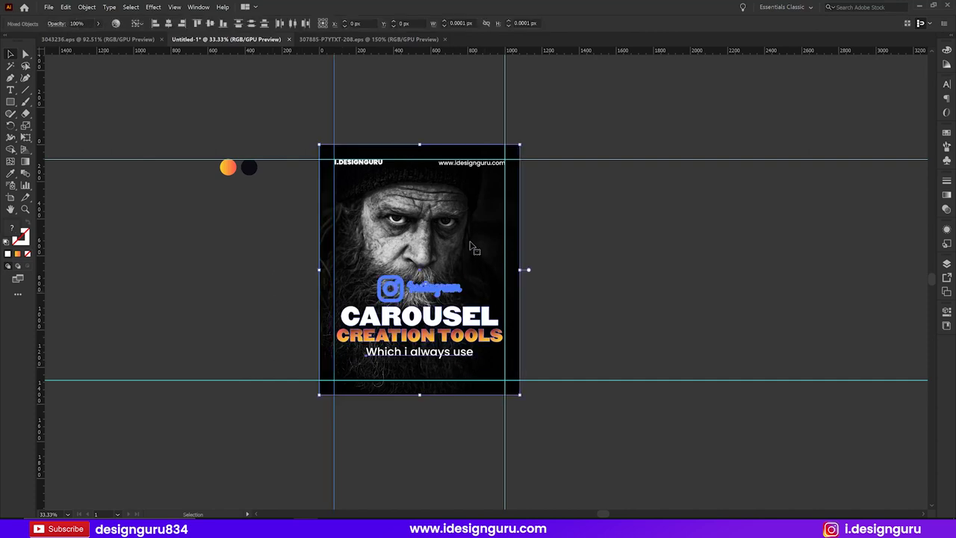
key(shift+Down)
key(shift+Down)
key(shift+Down)
key(shift+Down)
key(shift+Down)
key(shift+Down)
key(shift+Down)
key(shift+Down)
click(694, 327)
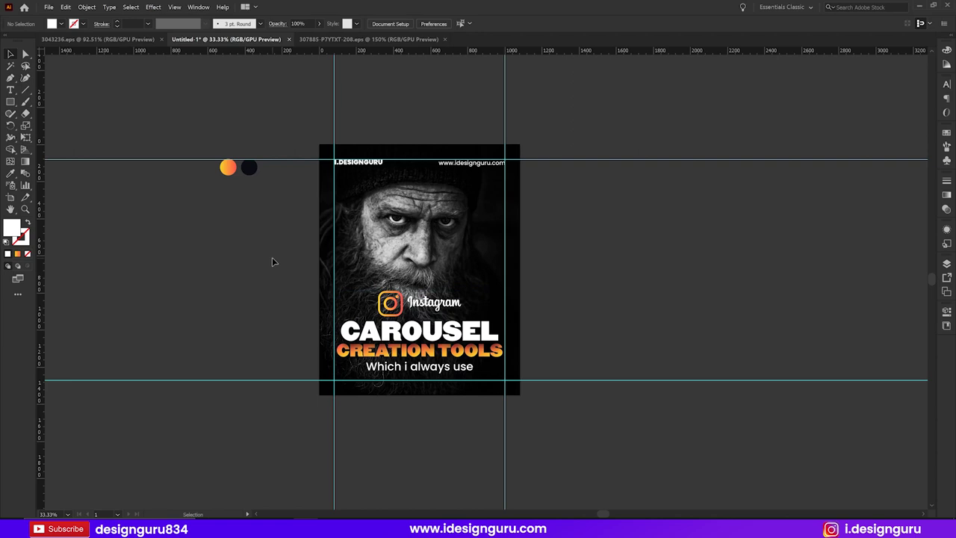
Step: Draw a 1080 px white square and centre it on the artboard
key(m)
click(203, 248)
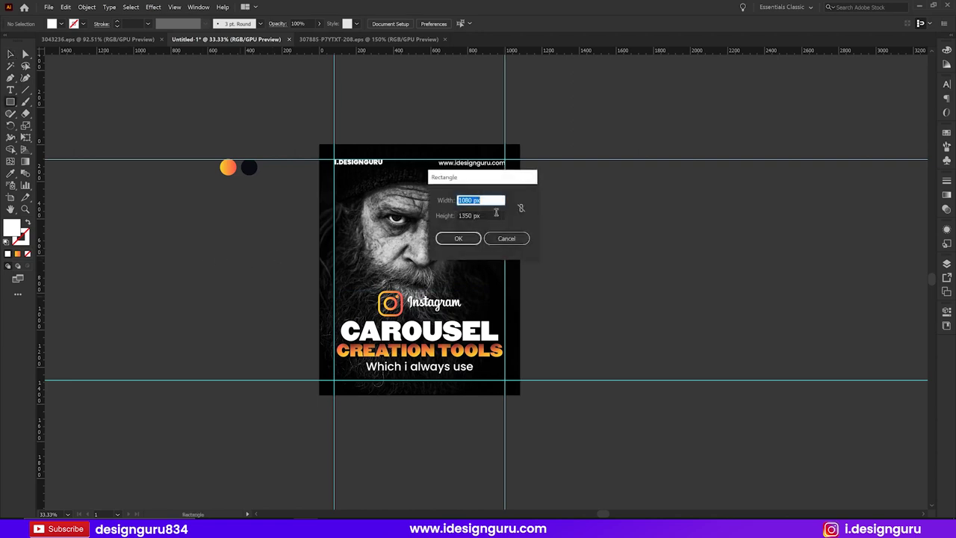
key(Tab)
text(1)
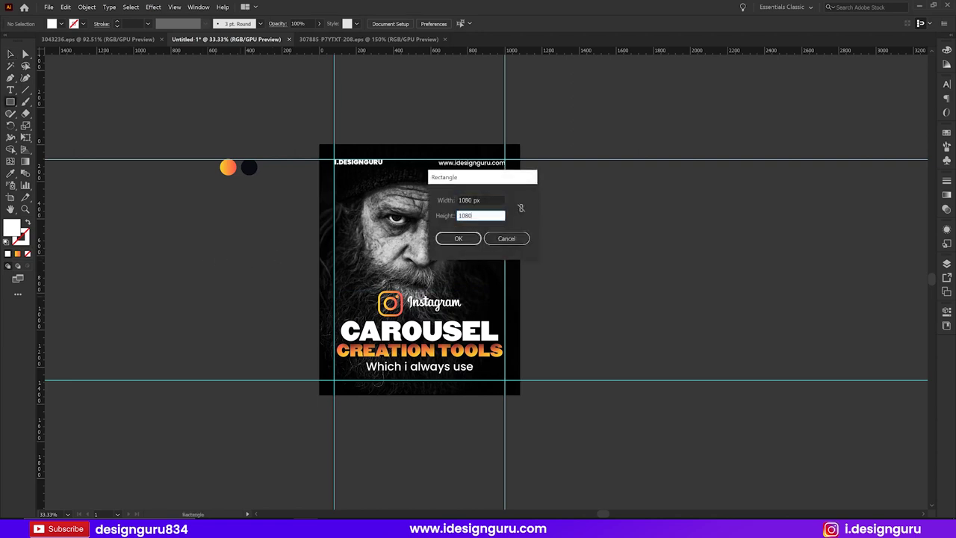
key(Return)
key(v)
drag(384, 302, 454, 251)
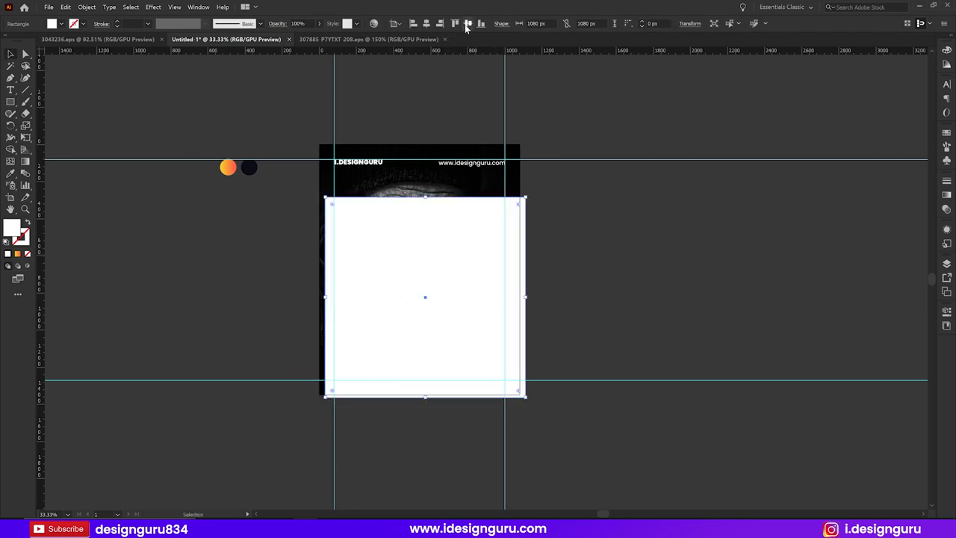
click(468, 23)
click(427, 23)
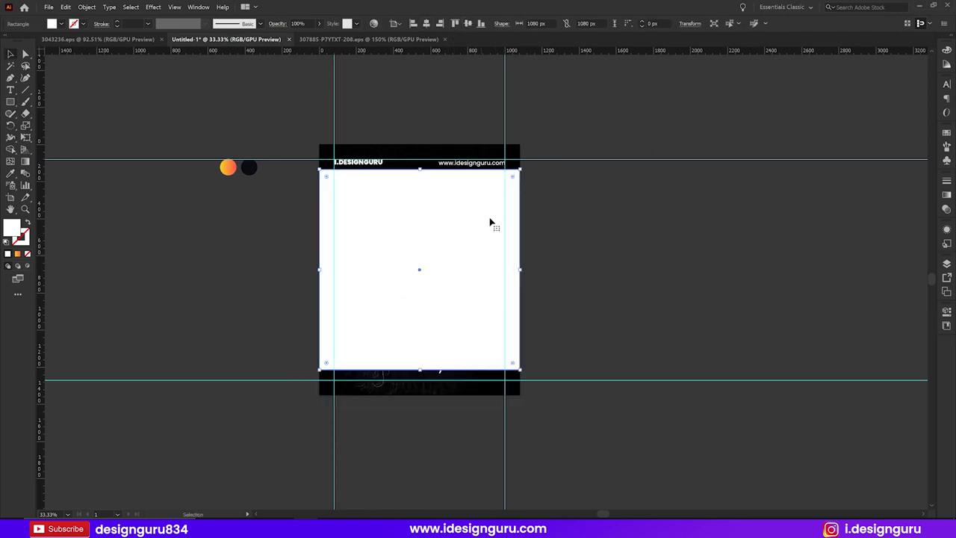
click(590, 227)
click(402, 218)
click(602, 267)
Step: Add a horizontal guide just above the black footer band
key(z)
drag(469, 206, 560, 205)
key(v)
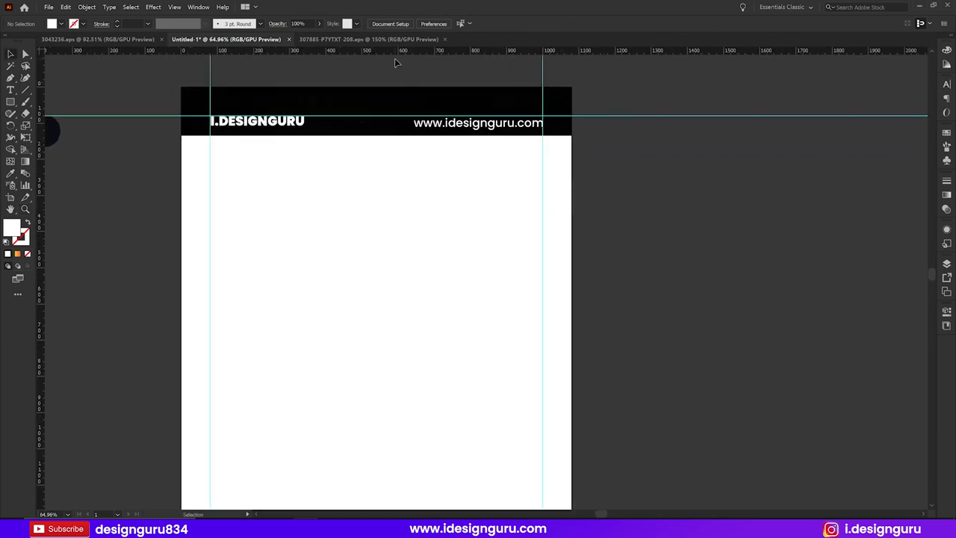
click(395, 136)
scroll(446, 199, down, 5)
scroll(444, 147, down, 1)
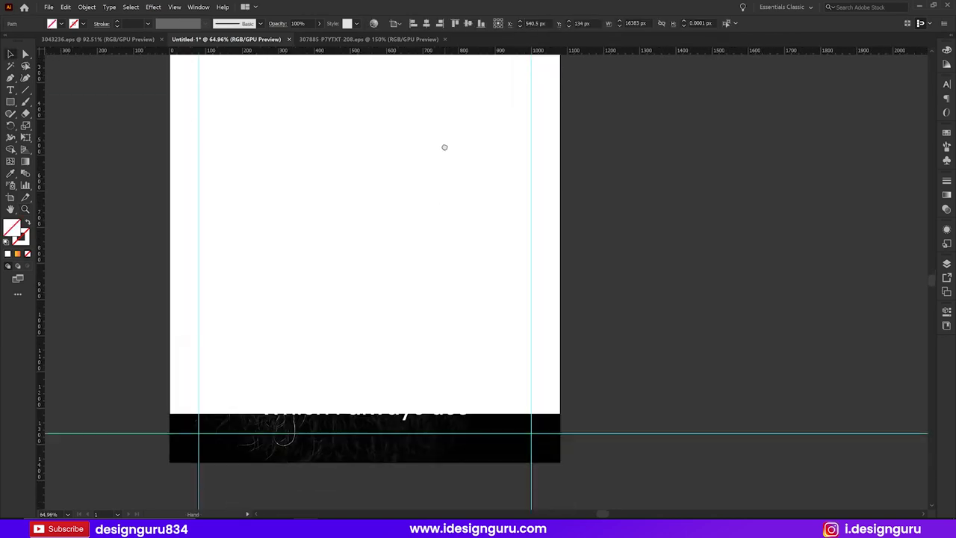
scroll(426, 160, down, 4)
drag(396, 54, 401, 281)
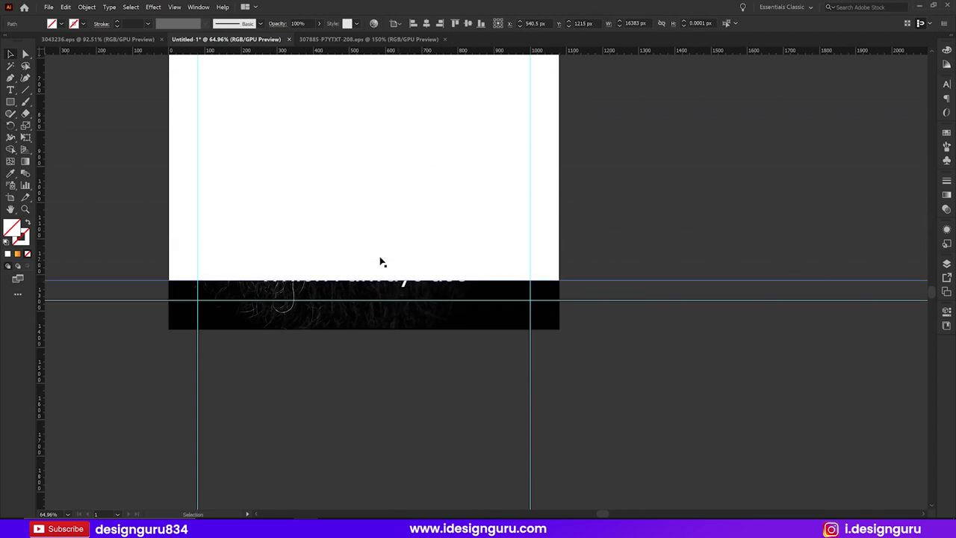
click(350, 229)
key(ctrl+0)
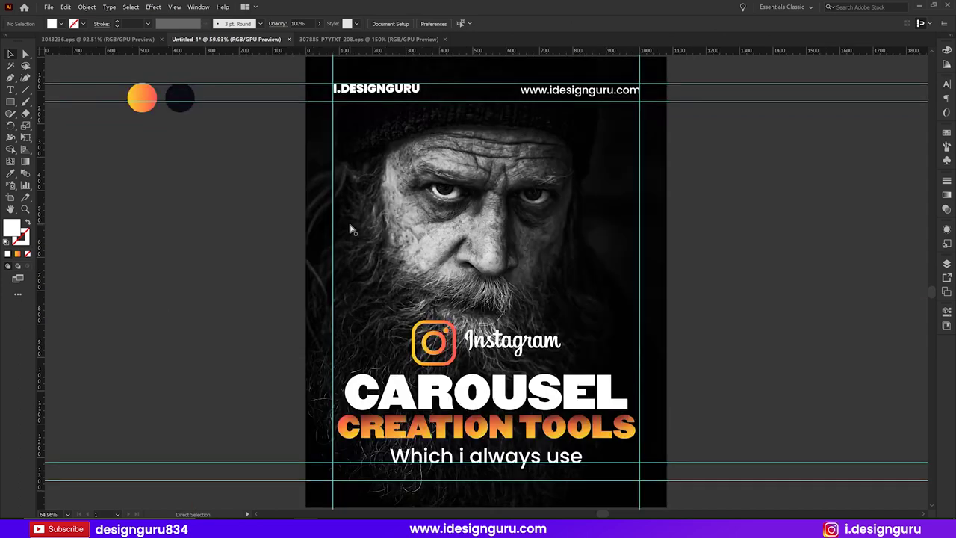
Step: Nudge the Instagram logo and headline text upward, excluding the photo
mouse_move(158, 319)
mouse_down()
mouse_move(164, 243)
mouse_move(203, 271)
mouse_up()
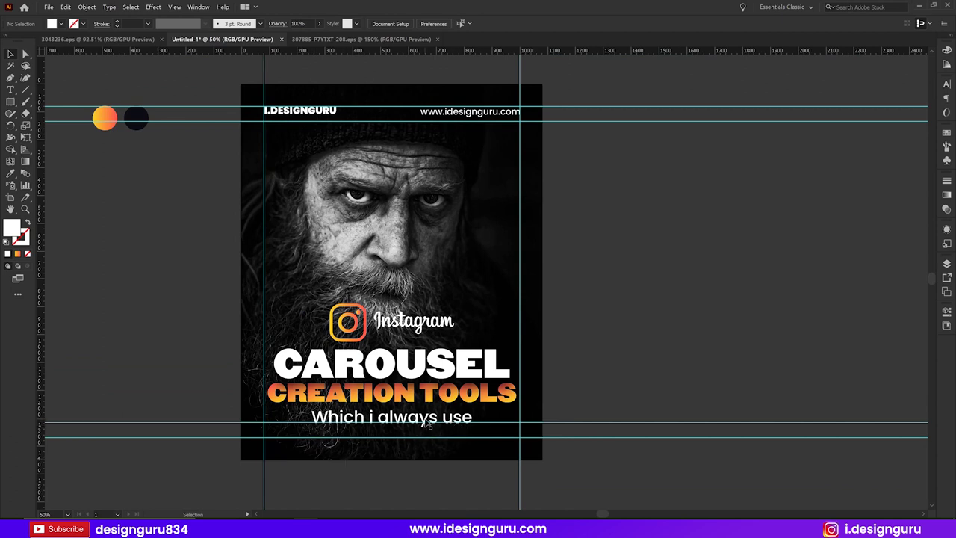
click(430, 425)
shift+click(431, 389)
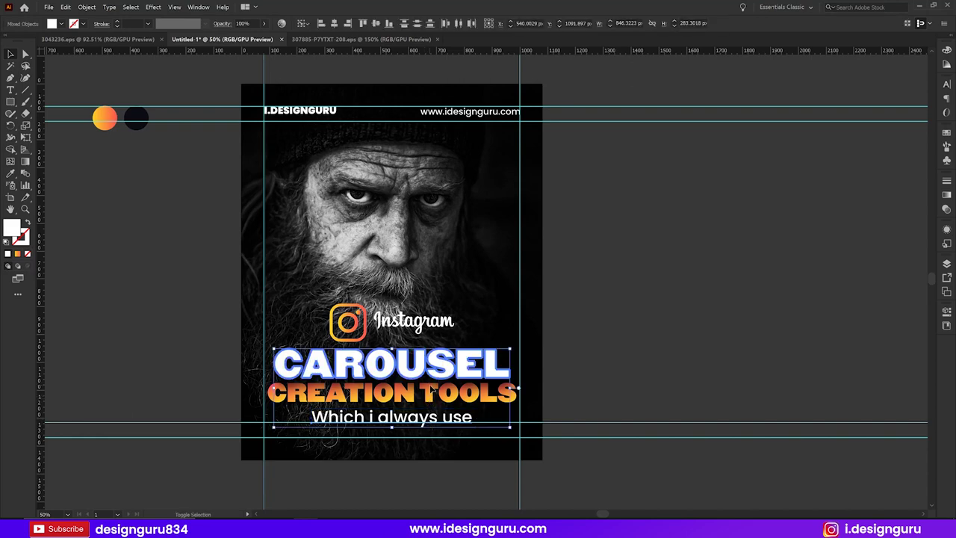
drag(210, 281, 448, 419)
shift+click(499, 277)
key(shift+Up)
key(shift+Up)
key(shift+Up)
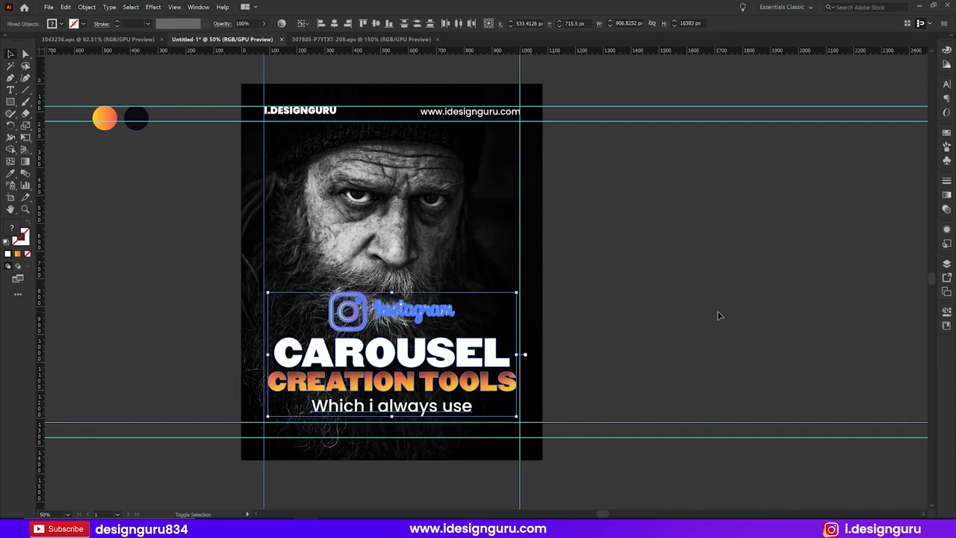
click(715, 316)
click(378, 320)
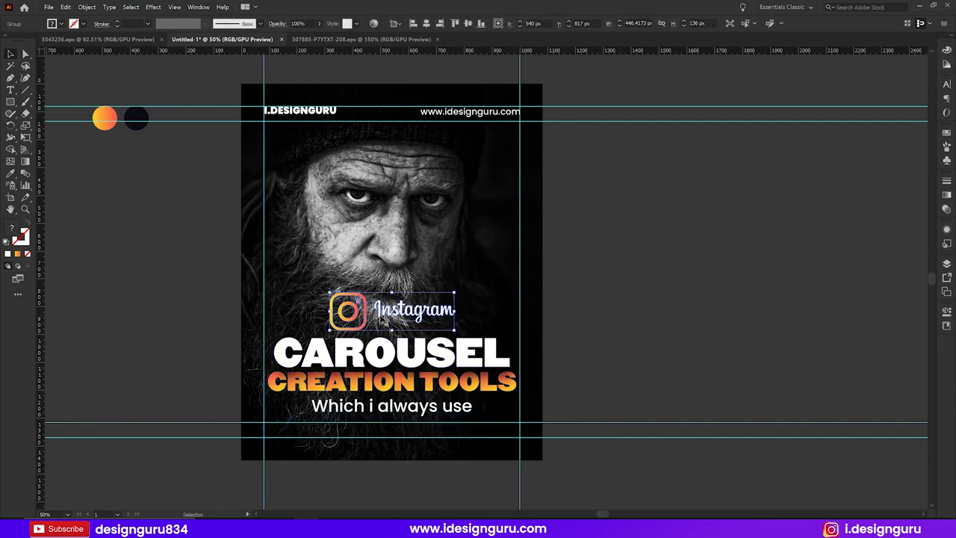
Step: Isolate the photo's clipping group and shift the photo up slightly
double_click(401, 242)
click(401, 241)
drag(404, 266, 400, 258)
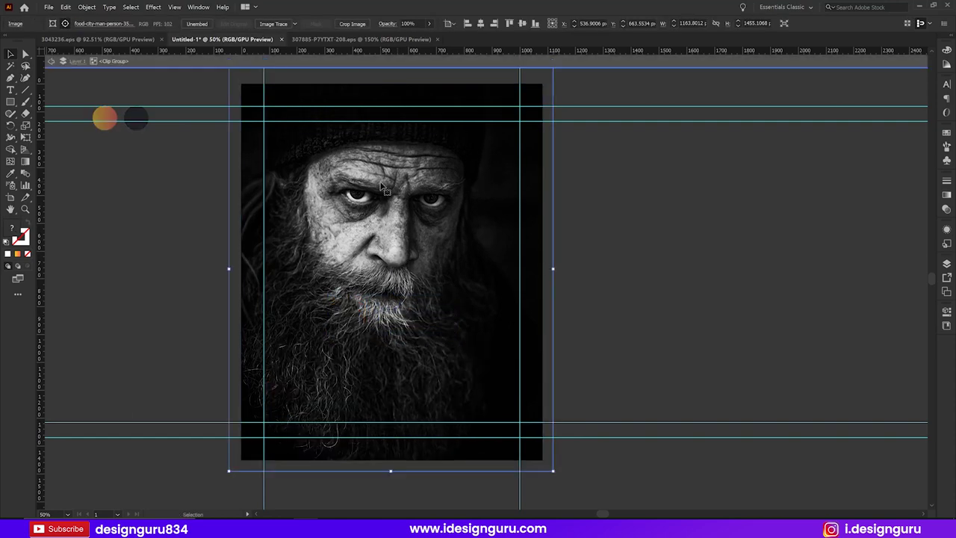
Step: Stretch the portrait photo upward from its top edge to fill the cover
key(ctrl+minus)
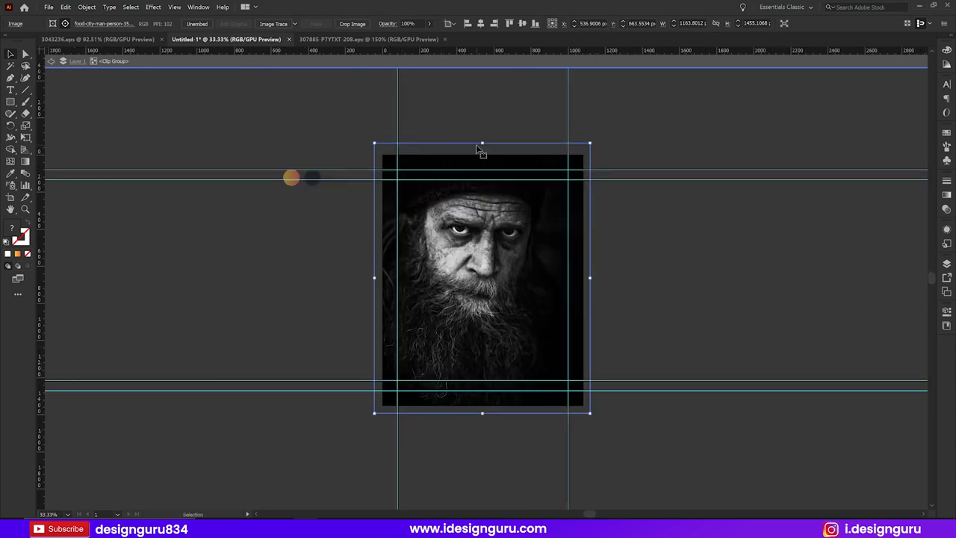
drag(484, 143, 484, 135)
key(Escape)
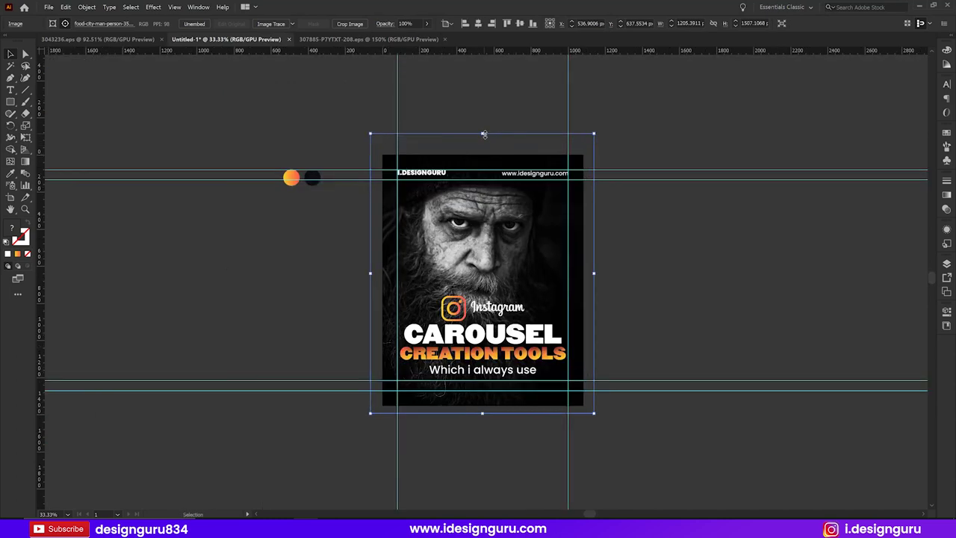
mouse_move(482, 136)
mouse_down()
mouse_move(482, 118)
mouse_move(483, 129)
mouse_up()
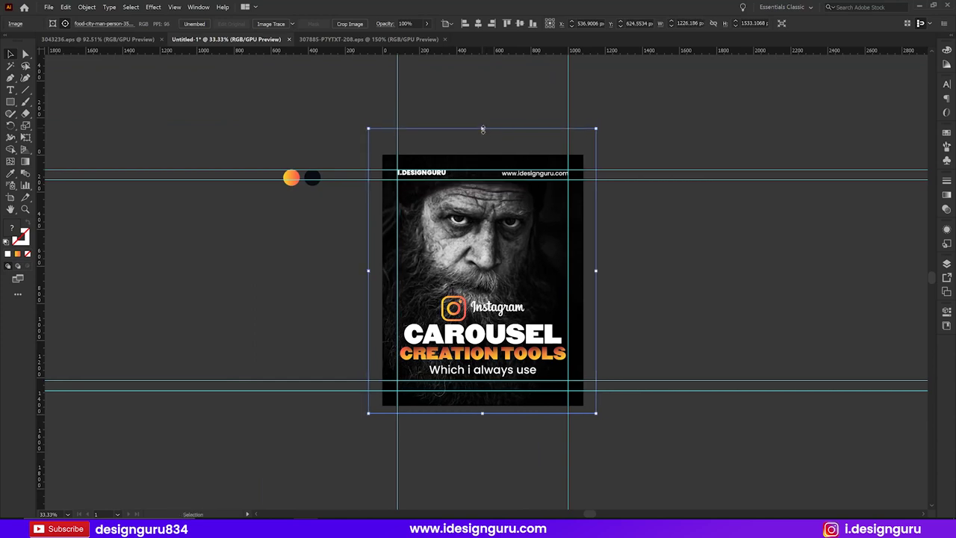
click(709, 312)
Step: Reframe the view at 33.33% and select the photo clipping group
drag(714, 309, 562, 302)
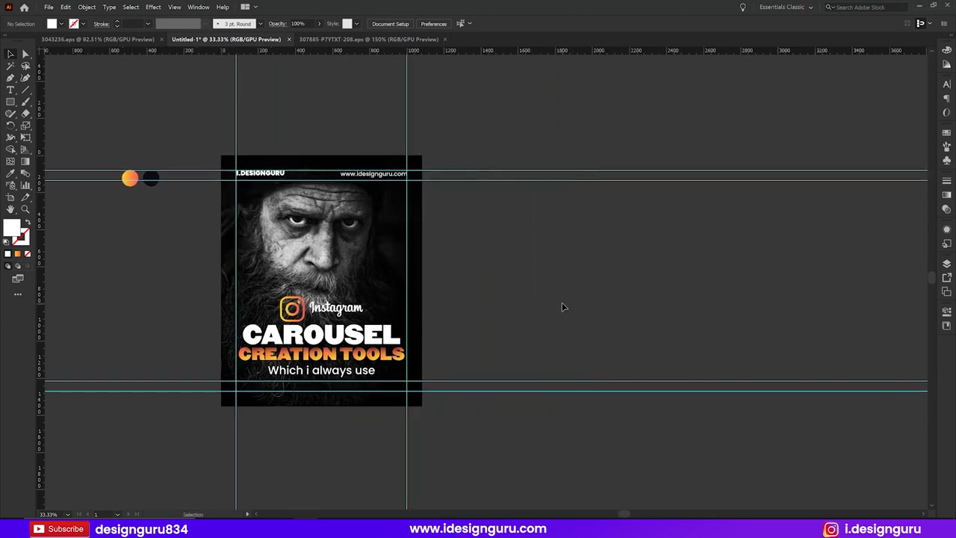
key(ctrl+plus)
drag(522, 311, 645, 303)
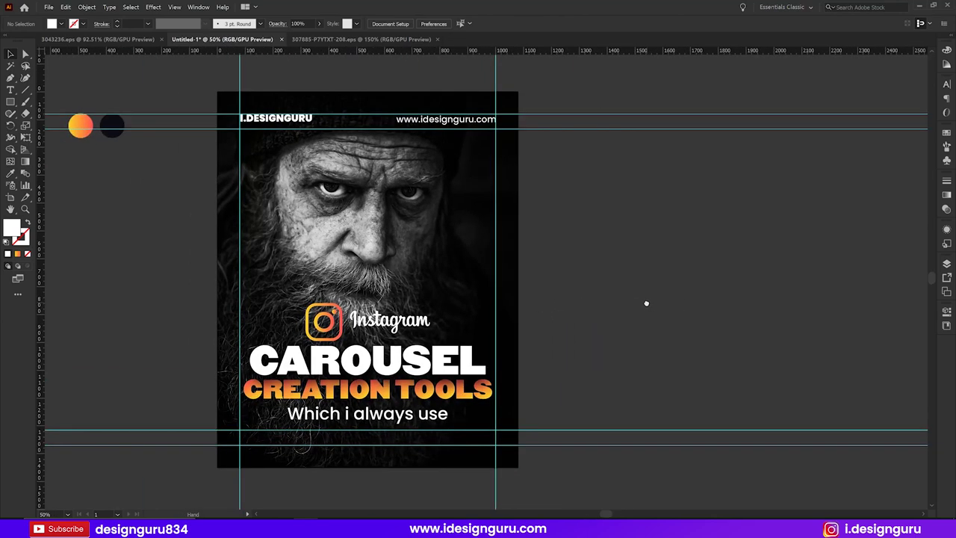
key(ctrl+minus)
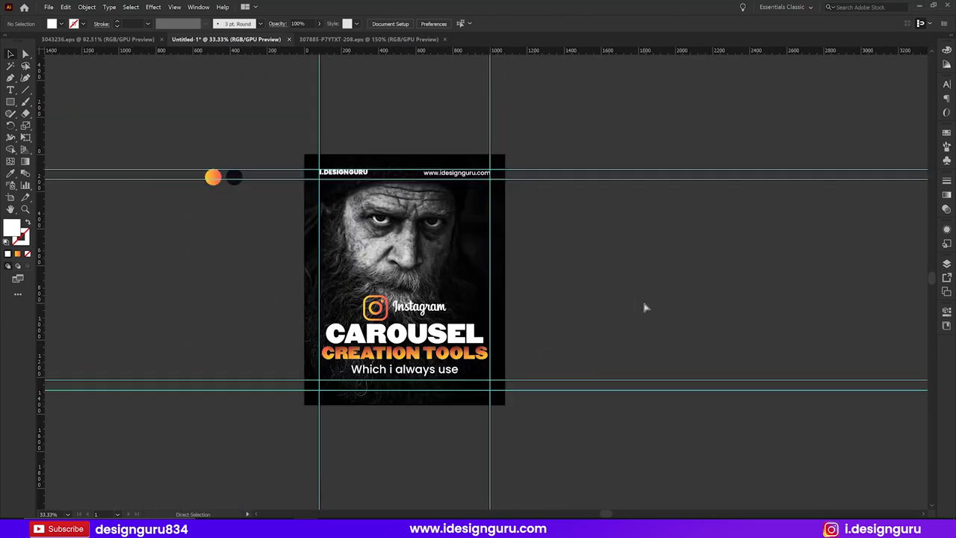
drag(488, 253, 335, 248)
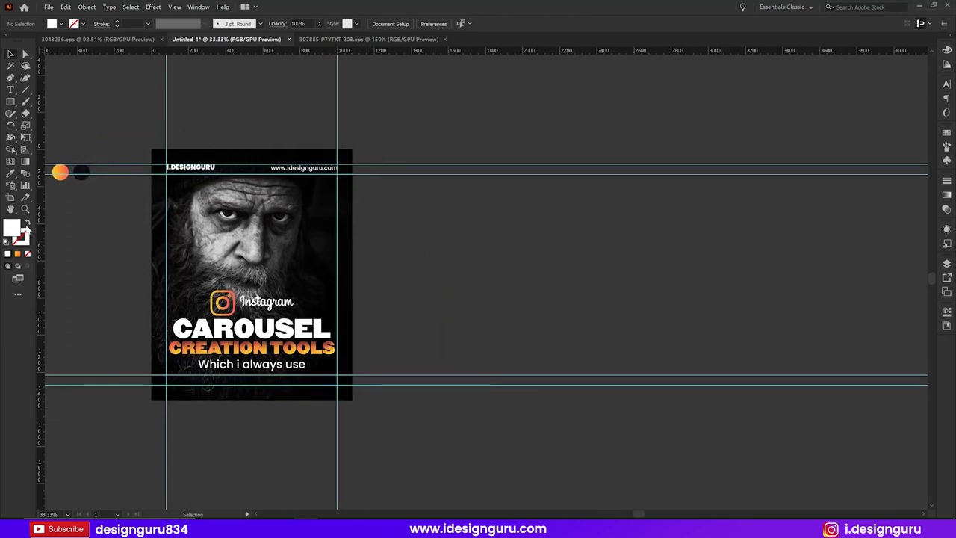
click(259, 152)
click(11, 199)
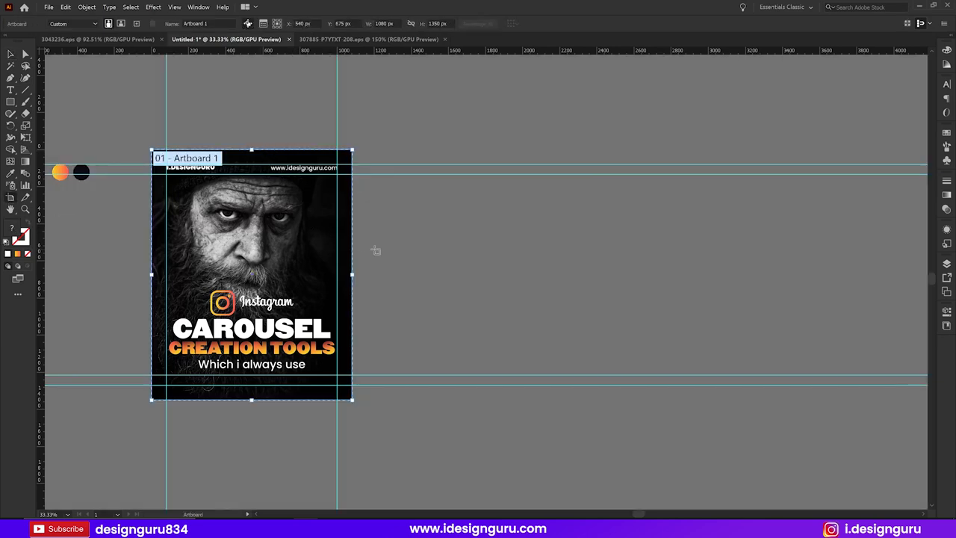
Step: Duplicate the portrait clip group beside the cover slide
key(ctrl+j)
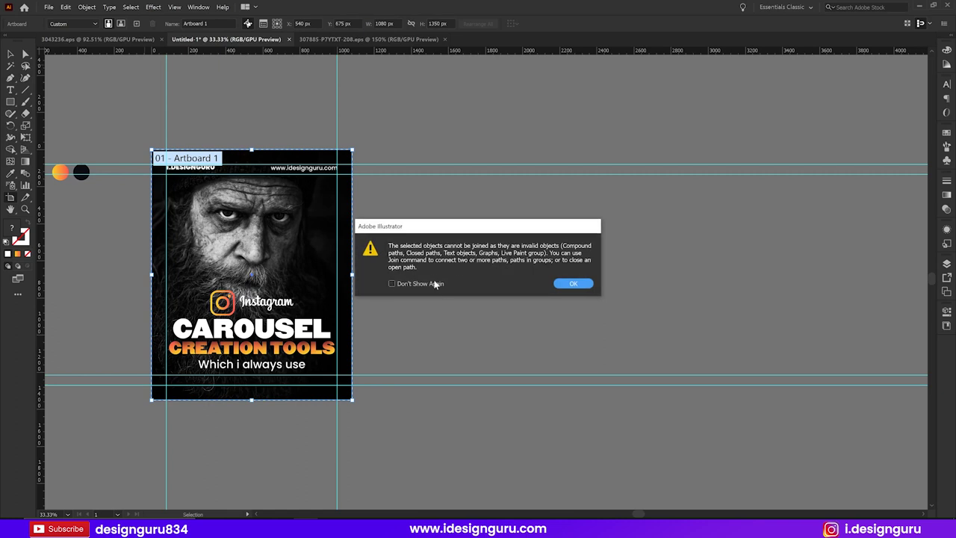
key(Return)
key(v)
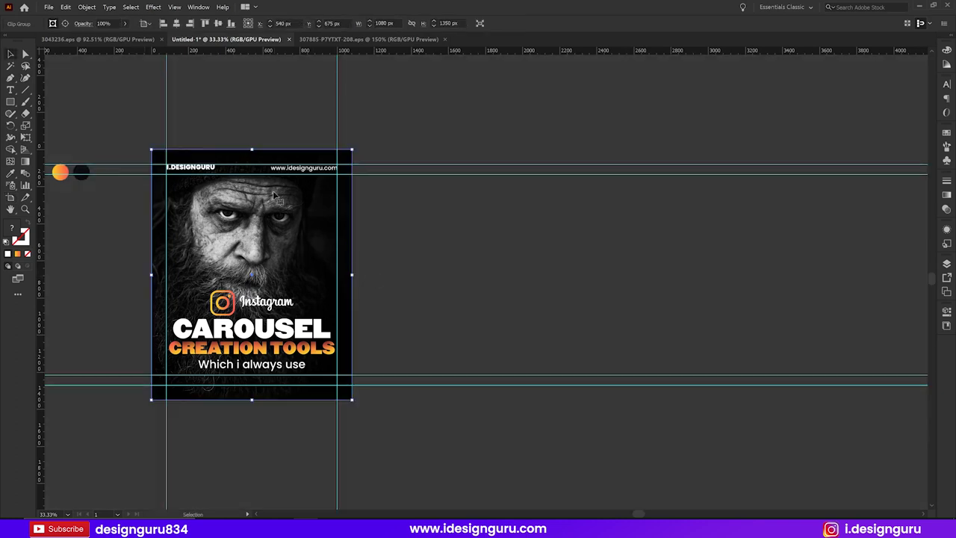
drag(276, 153, 474, 156)
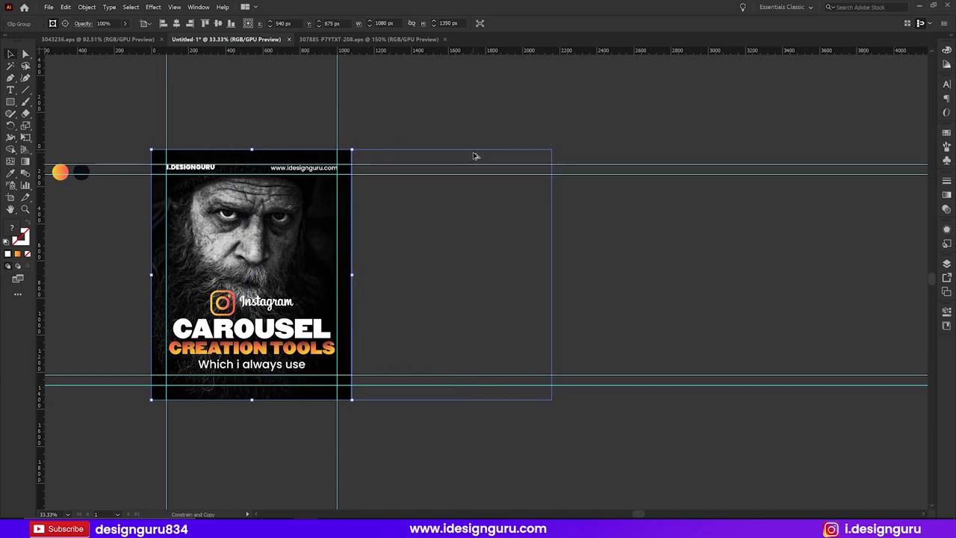
drag(474, 156, 476, 156)
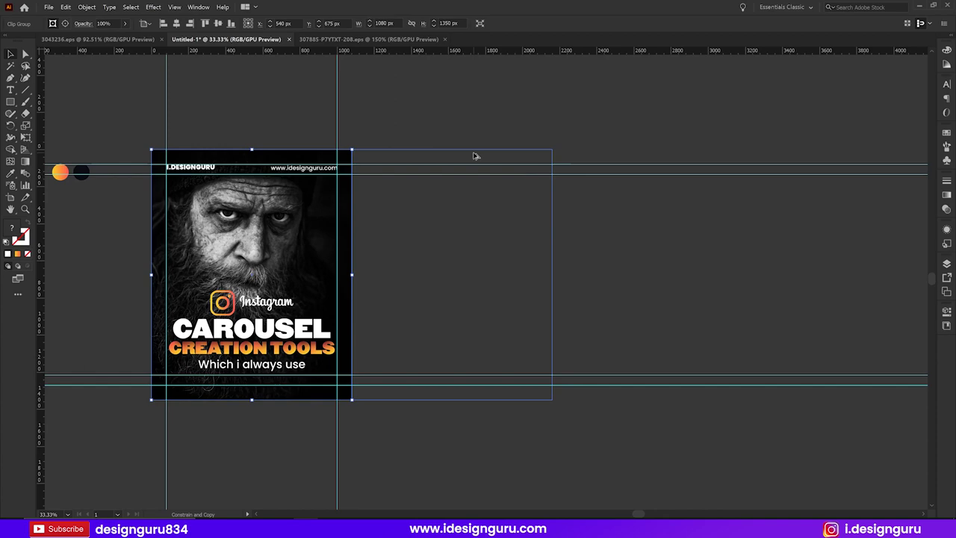
drag(477, 157, 476, 154)
Step: Check the copy's alignment up close, then move it further right off the cover
drag(389, 224, 384, 239)
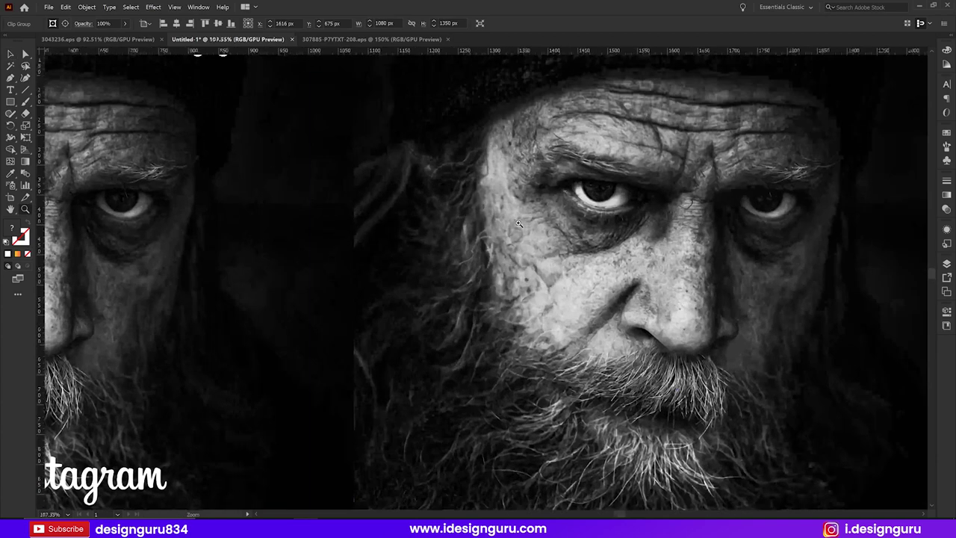
scroll(368, 210, down, 3)
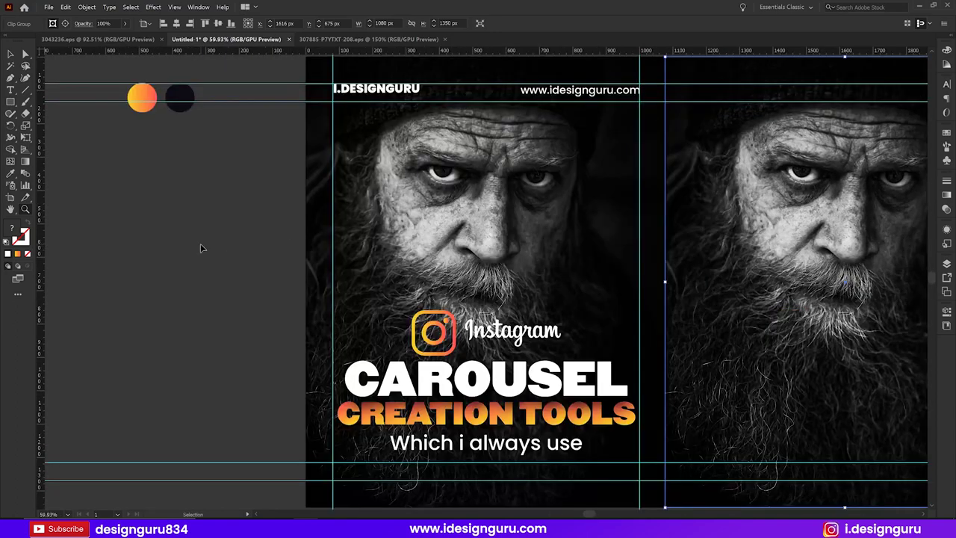
key(ctrl+0)
key(z)
drag(326, 78, 546, 158)
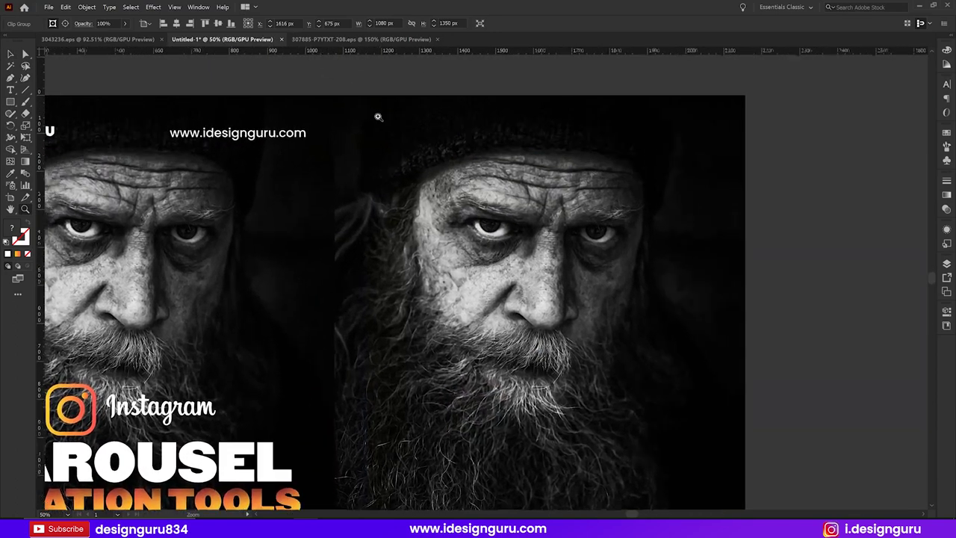
drag(380, 153, 429, 171)
key(ctrl+z)
click(375, 120)
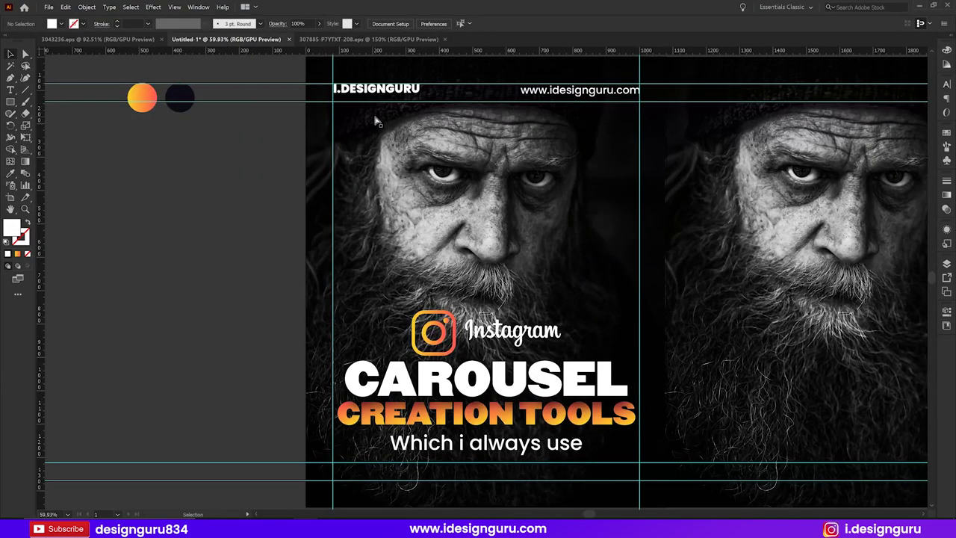
key(ctrl+minus)
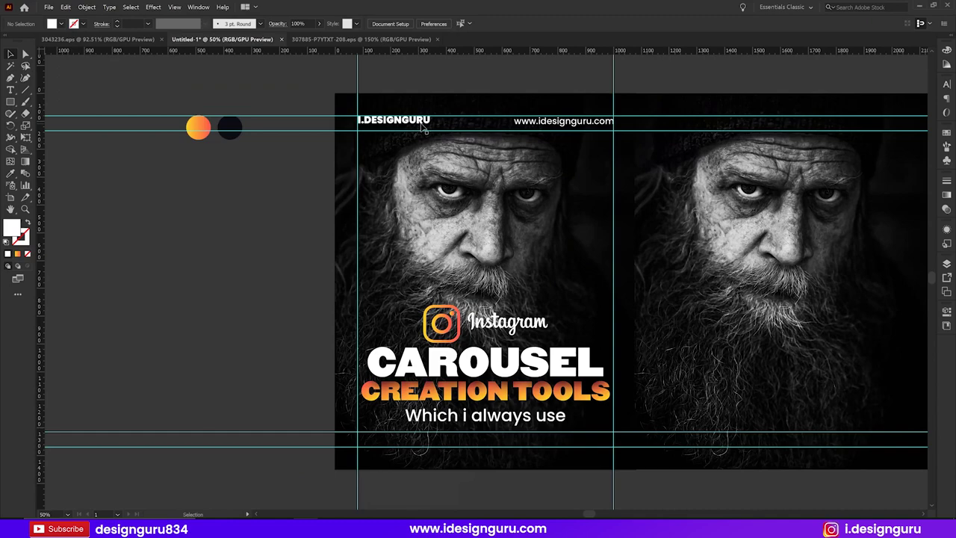
key(ctrl+minus)
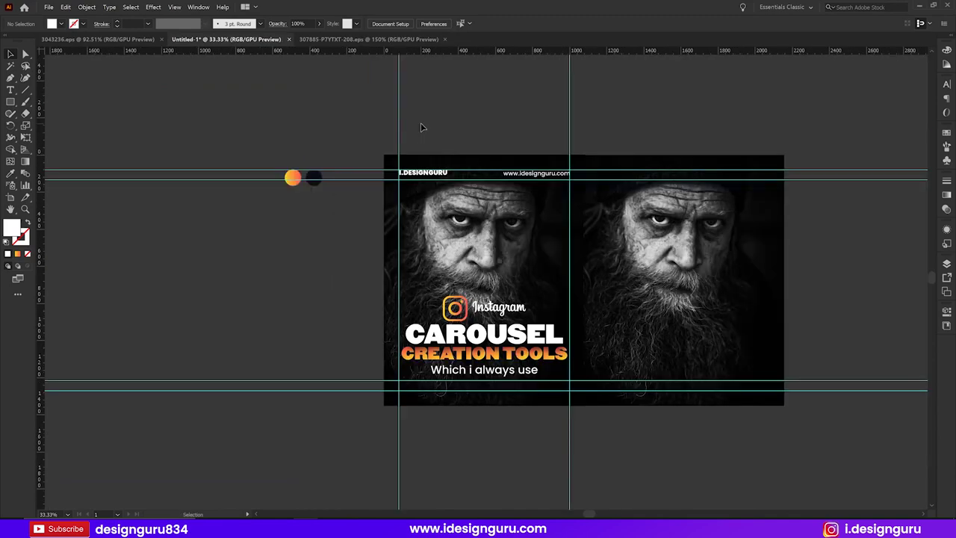
scroll(420, 122, right, 3)
drag(468, 267, 648, 280)
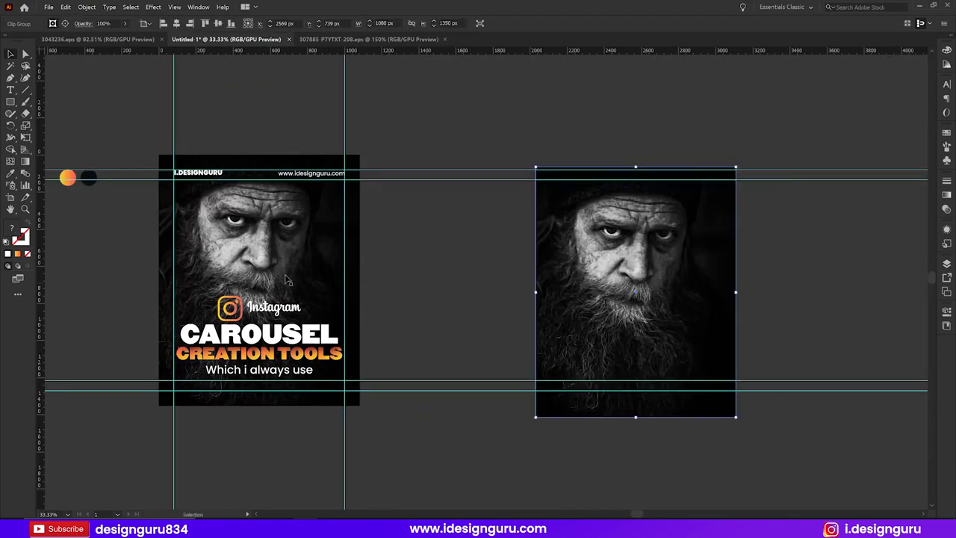
key(Delete)
Step: Duplicate the cover artboard to its right as a second slide
click(10, 196)
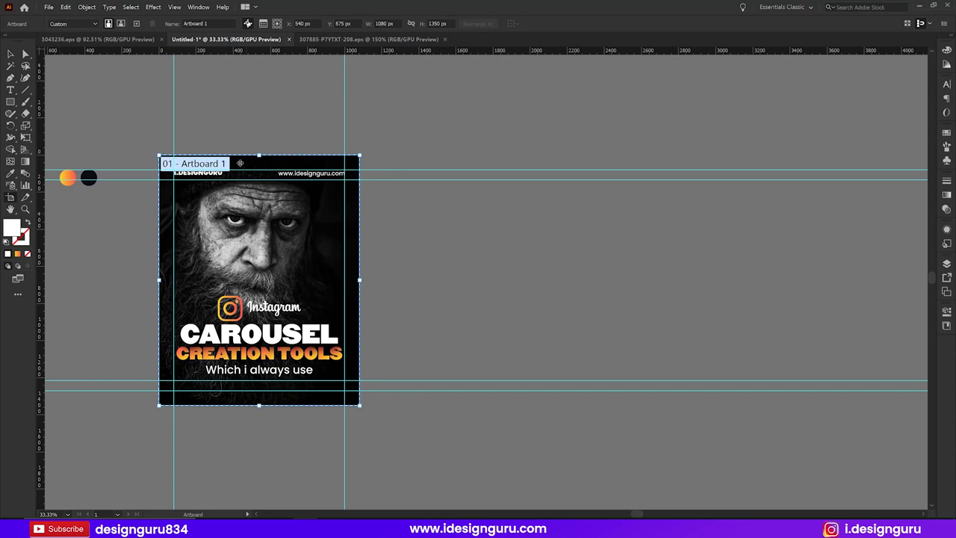
drag(245, 233, 444, 230)
drag(723, 287, 552, 279)
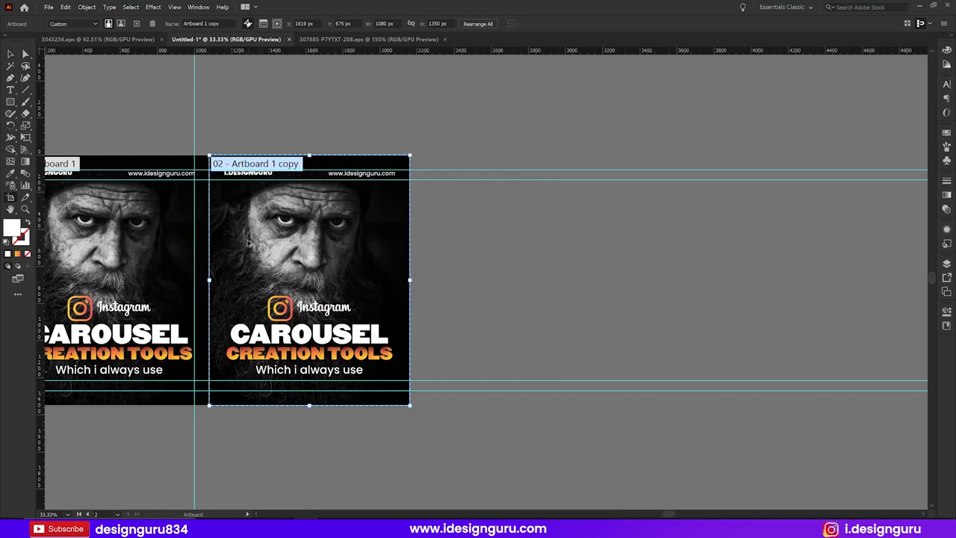
drag(249, 241, 462, 246)
key(ctrl+z)
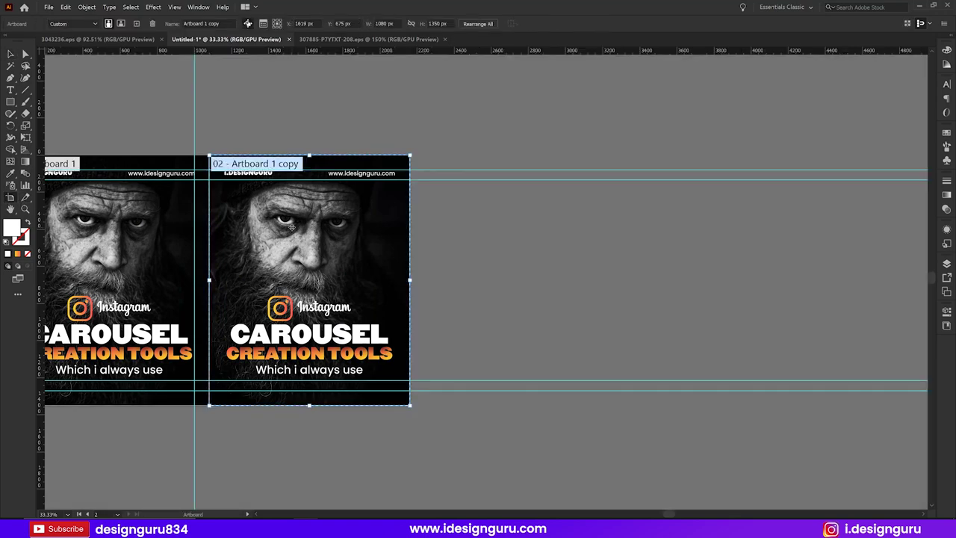
drag(195, 129, 423, 412)
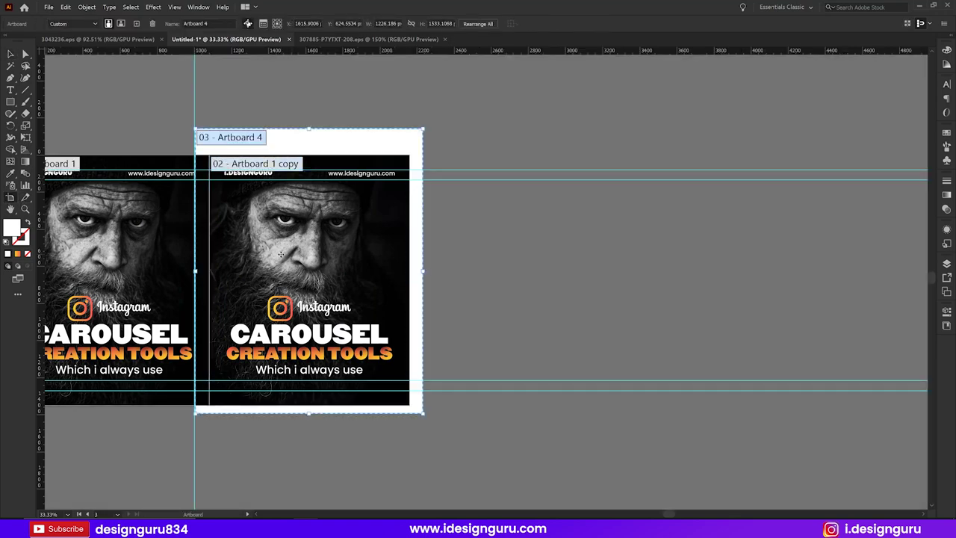
key(z)
key(ctrl+z)
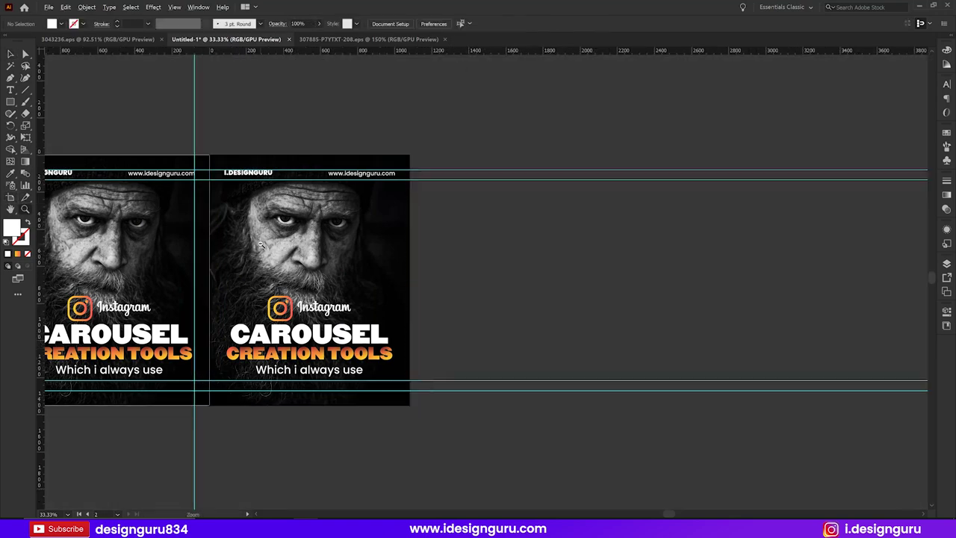
Step: Add a third artboard and delete the artwork on slides two and three
click(10, 196)
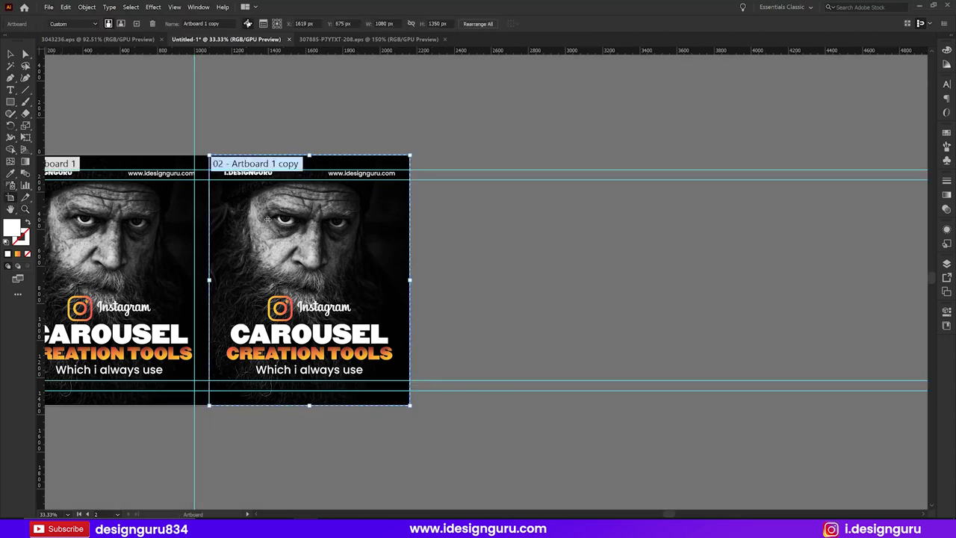
drag(256, 222, 457, 220)
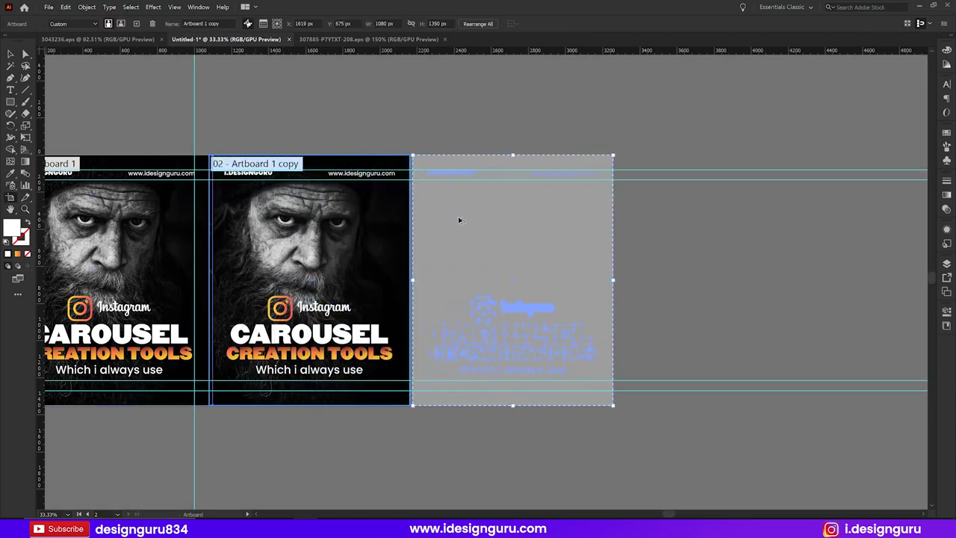
drag(457, 220, 457, 220)
key(v)
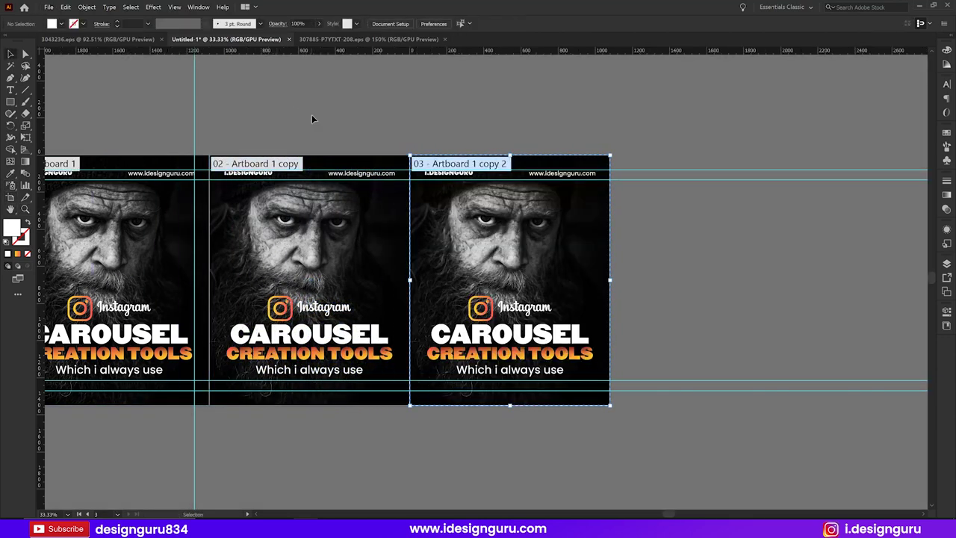
drag(240, 134, 400, 136)
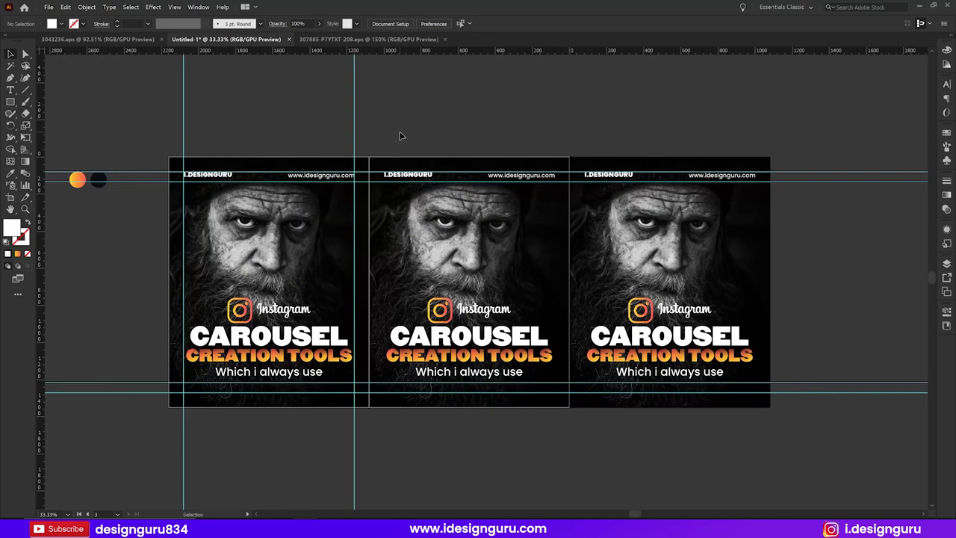
drag(670, 439, 388, 388)
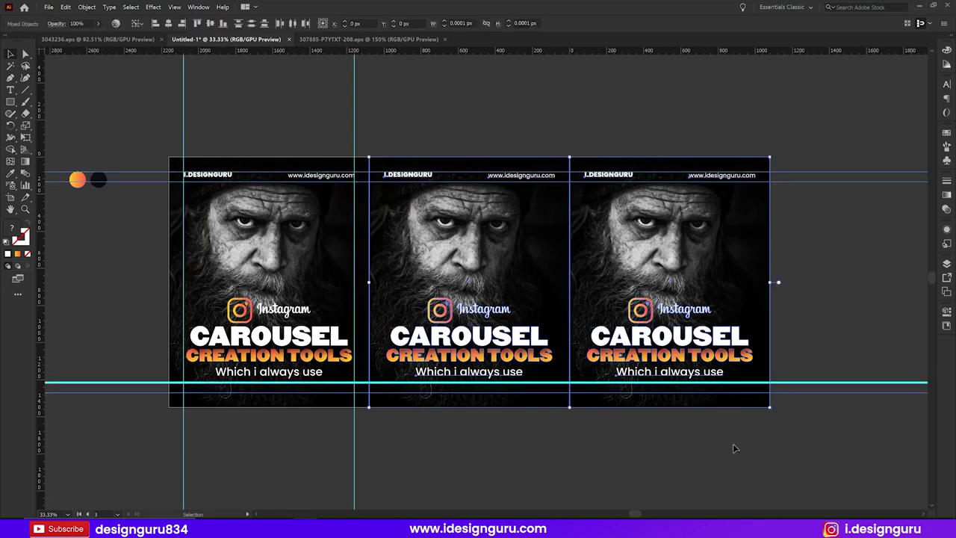
key(Delete)
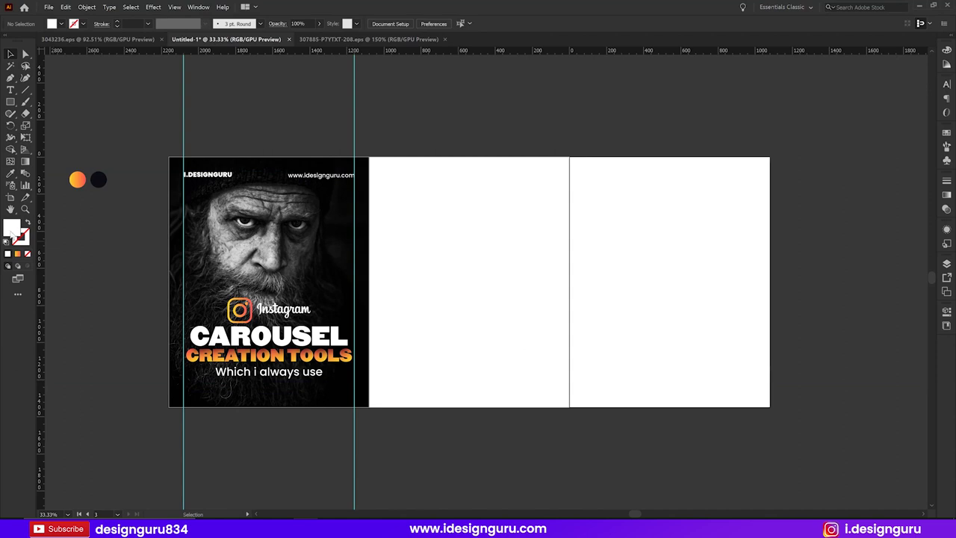
Step: Test-move artboard 02 downward twice, undo both moves, and zoom to 100%
click(10, 197)
click(504, 238)
drag(505, 238, 508, 326)
key(ctrl+z)
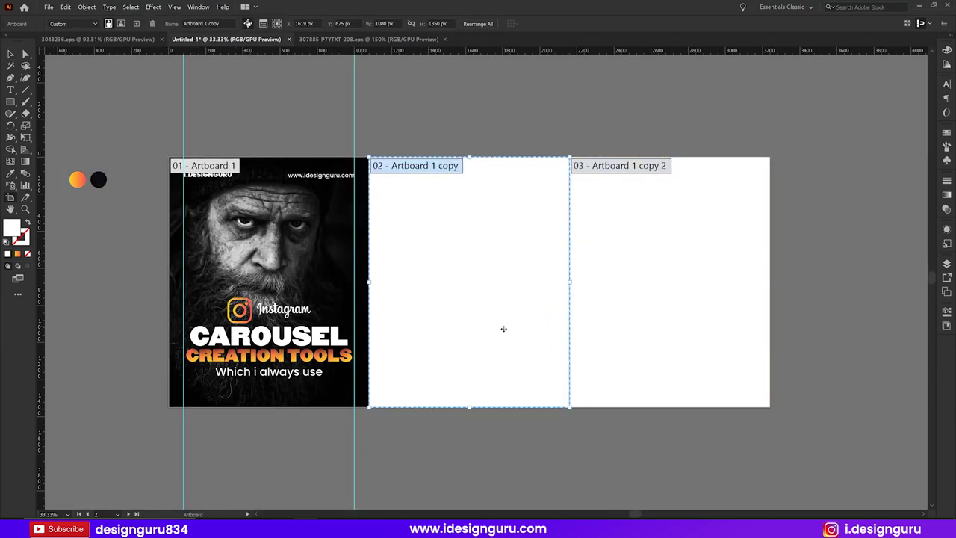
key(v)
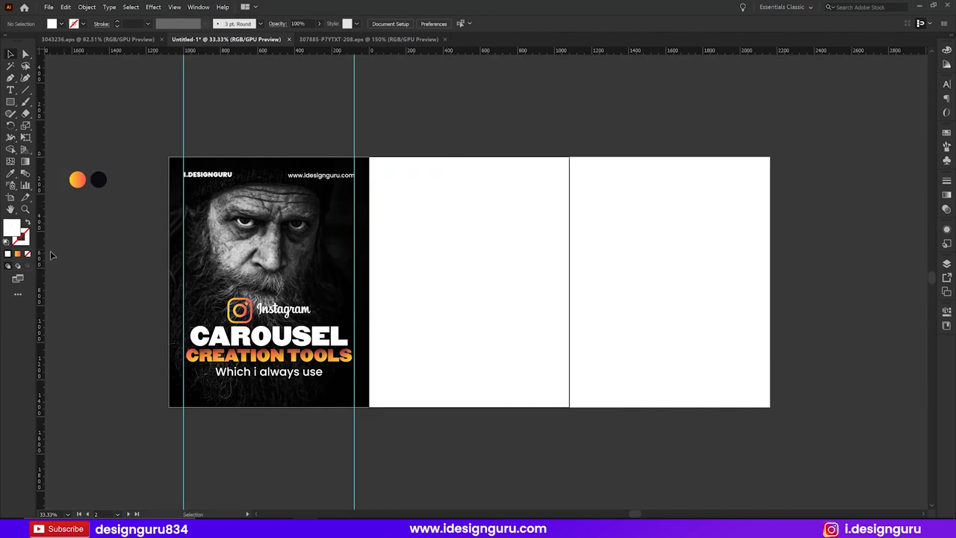
click(9, 198)
drag(500, 207, 500, 394)
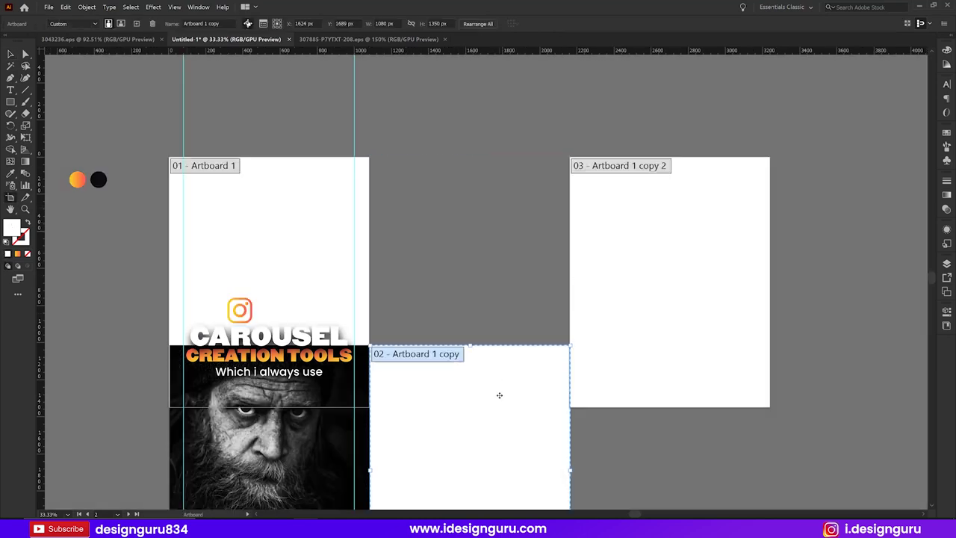
key(ctrl+z)
key(v)
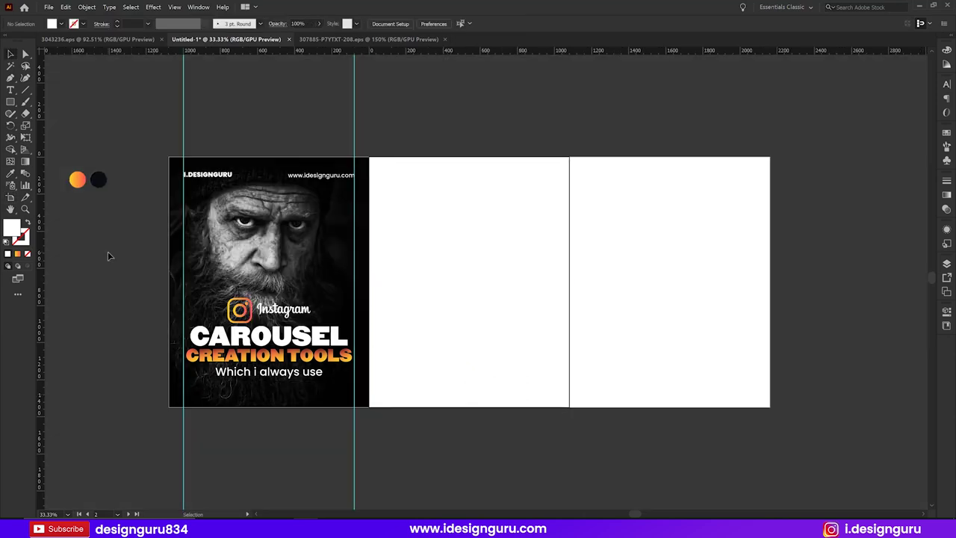
mouse_move(285, 95)
mouse_down()
mouse_move(262, 111)
mouse_move(354, 378)
mouse_up()
key(ctrl+1)
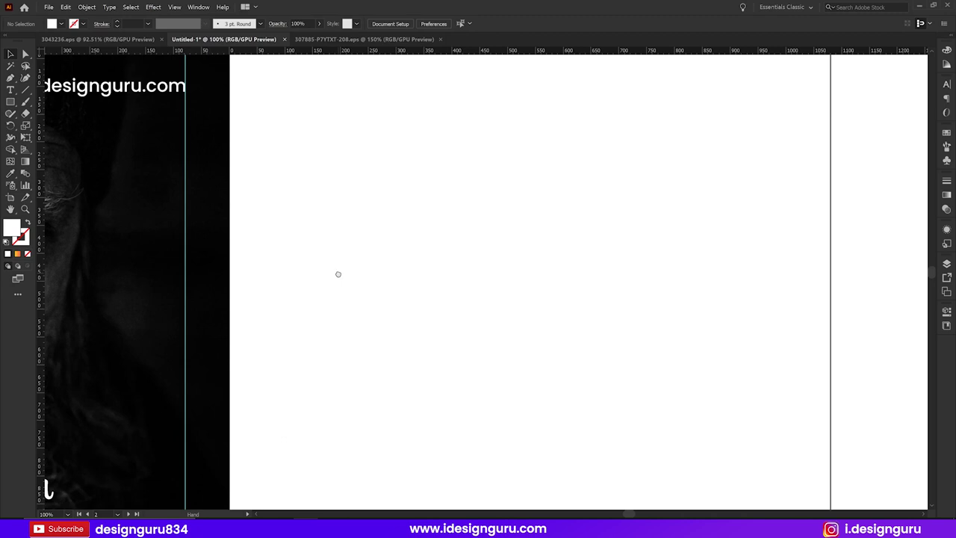
Step: Nudge artboards 02 and 03 slightly, leaving them roughly in place
click(10, 199)
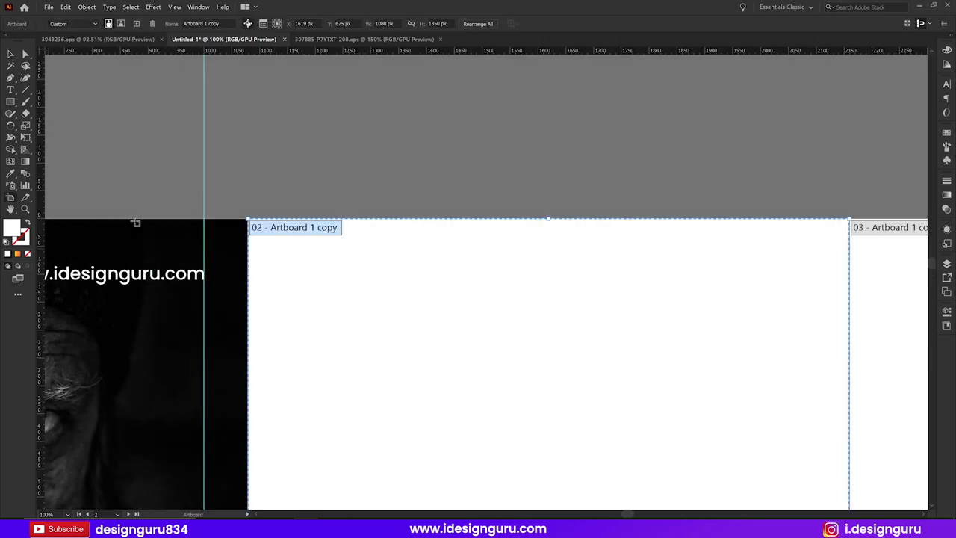
drag(358, 231, 363, 231)
drag(316, 264, 314, 266)
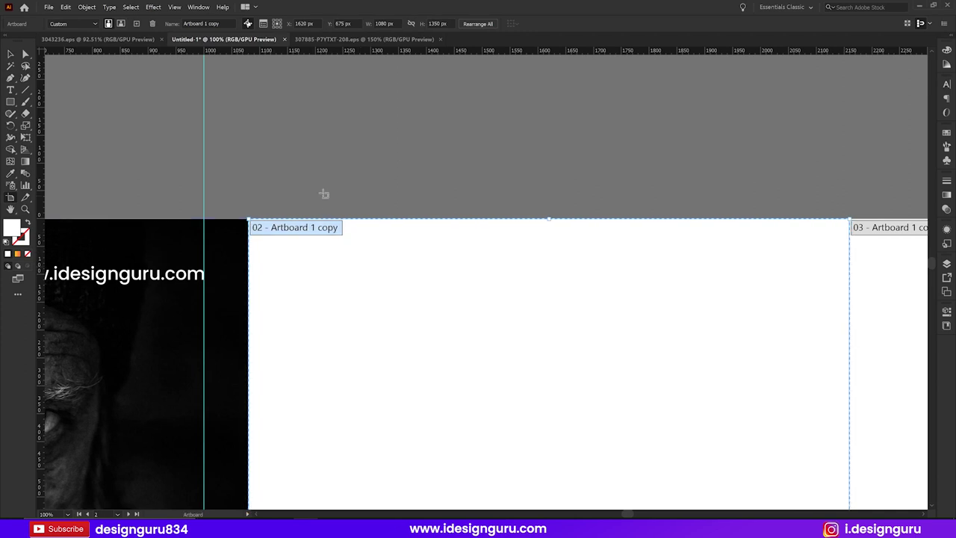
key(Escape)
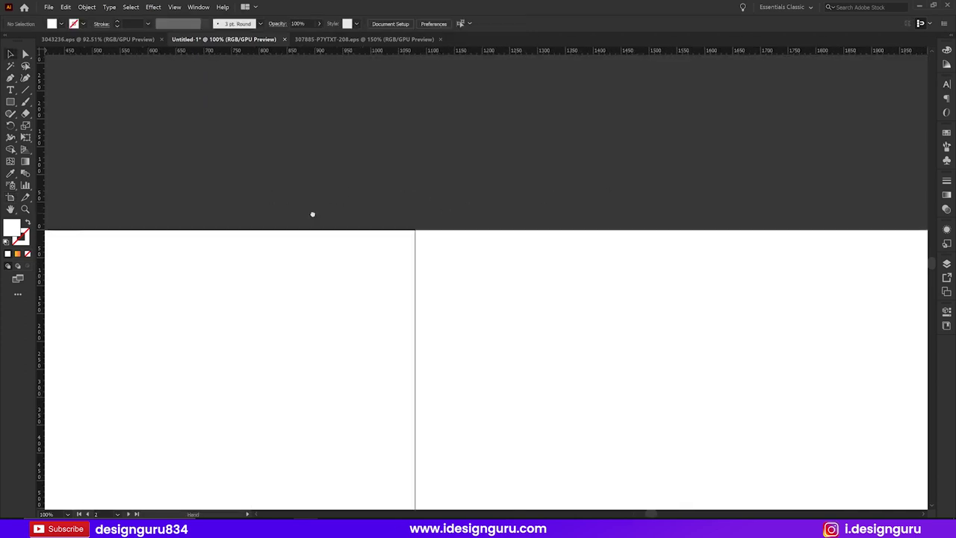
key(shift+o)
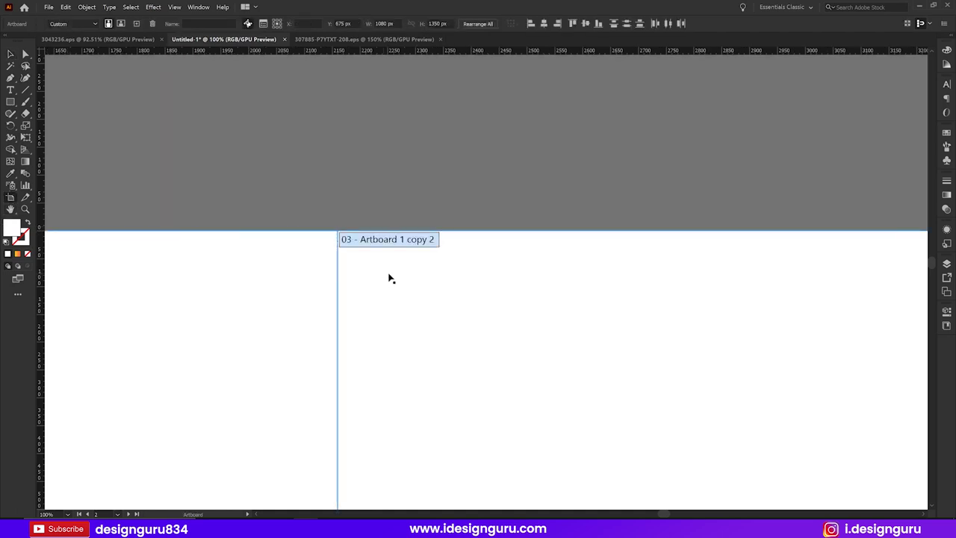
click(382, 276)
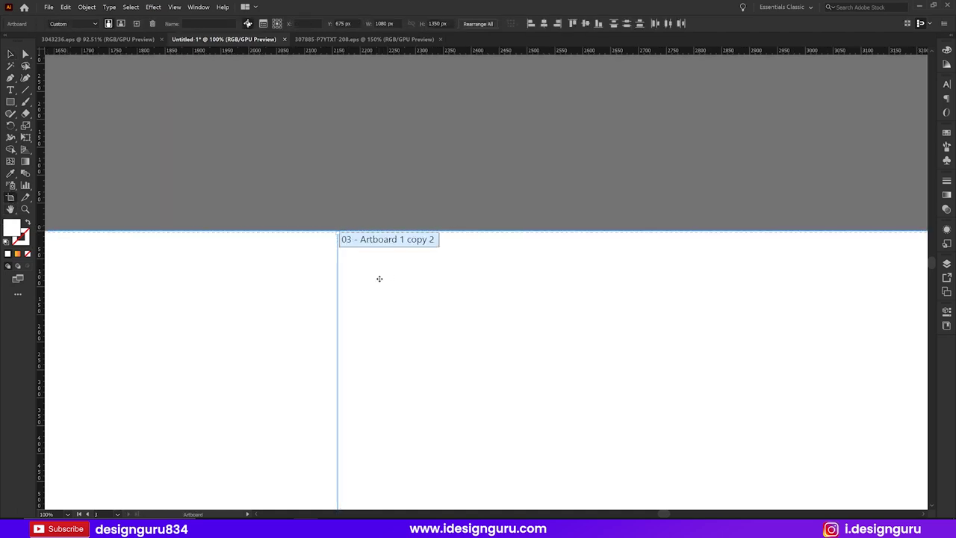
drag(379, 279, 380, 277)
key(Escape)
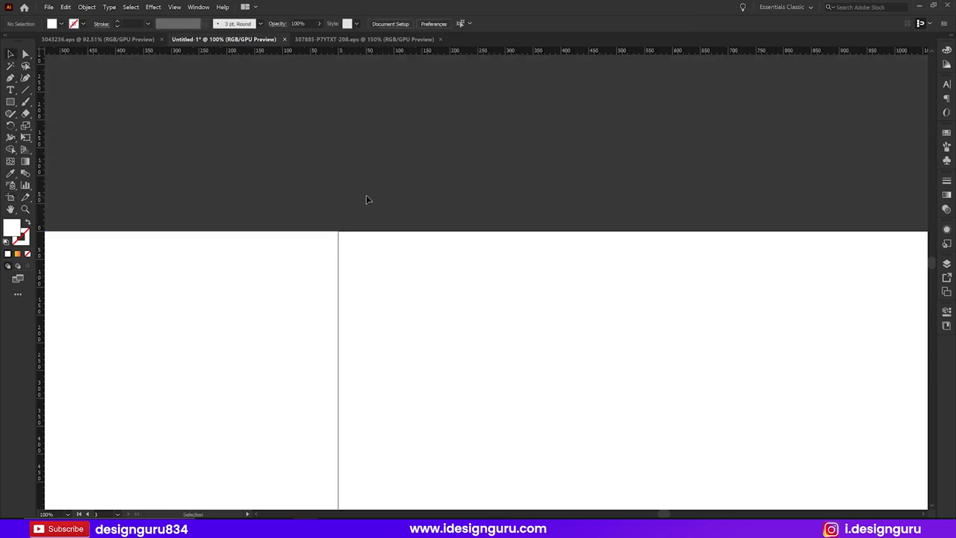
Step: Zoom out to all three slides and remove the two blank artboards
key(ctrl+minus)
key(ctrl+minus)
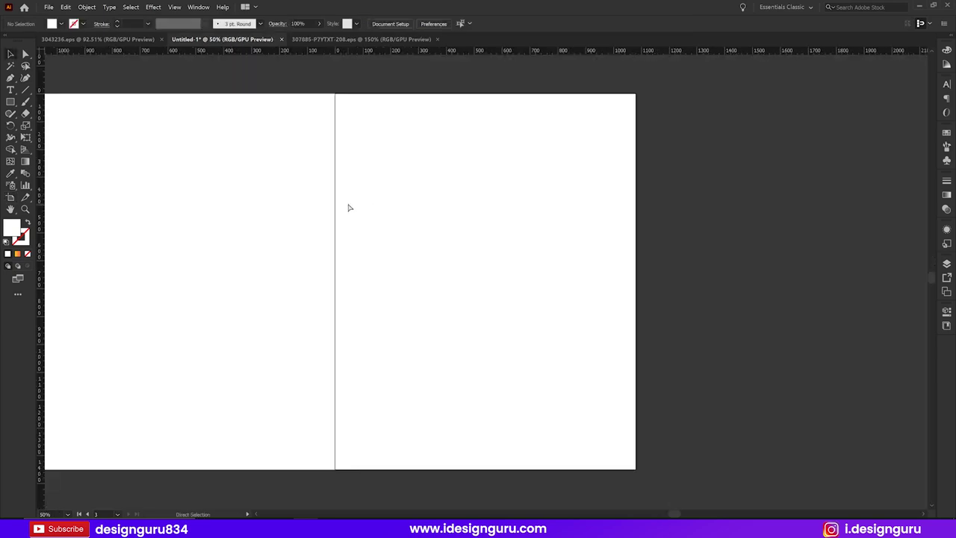
key(ctrl+minus)
key(ctrl+minus)
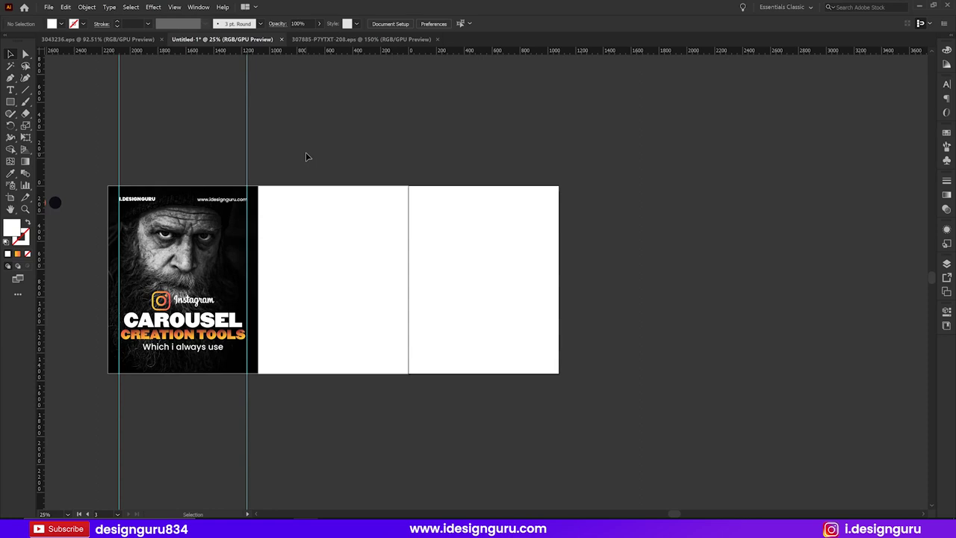
drag(385, 143, 302, 137)
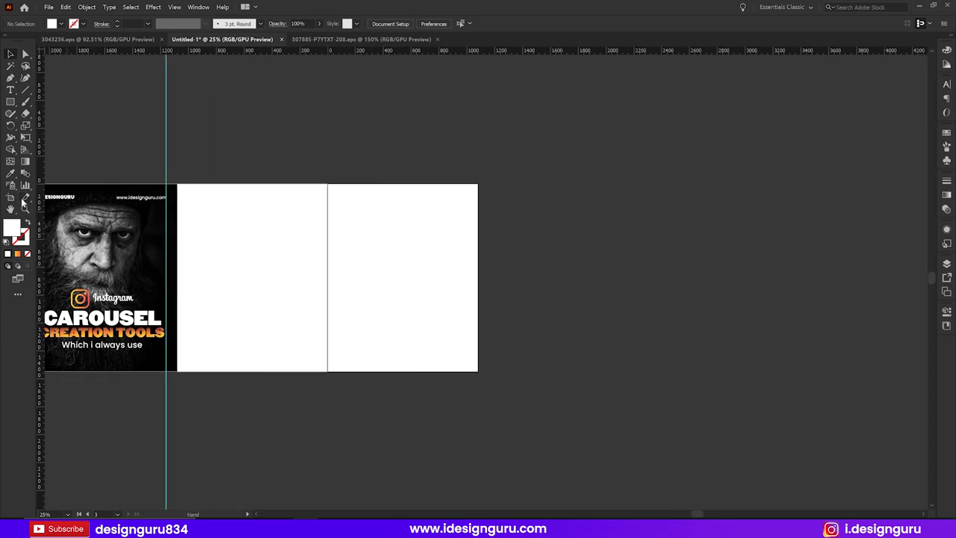
click(12, 199)
drag(359, 228, 430, 229)
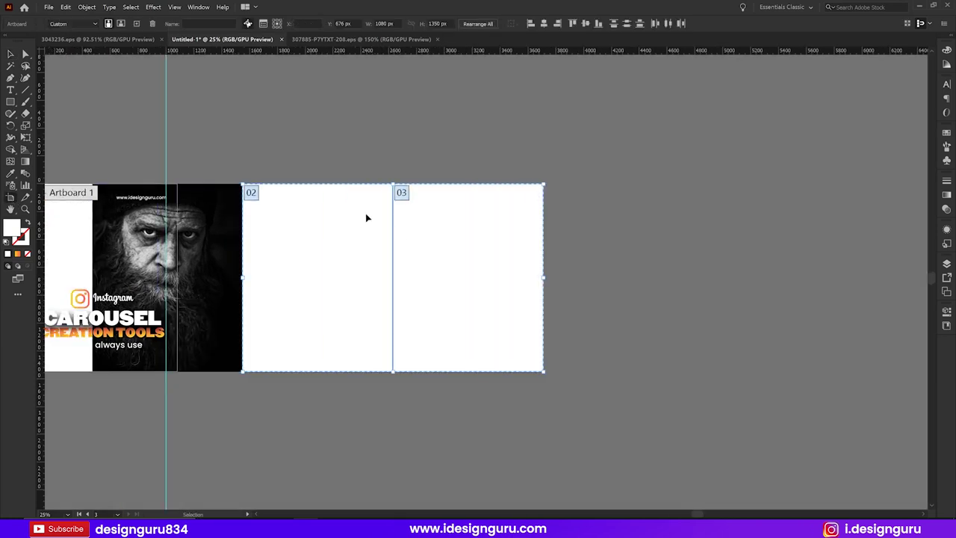
key(ctrl+z)
key(ctrl+z)
key(ctrl+z)
key(ctrl+z)
key(ctrl+z)
key(Escape)
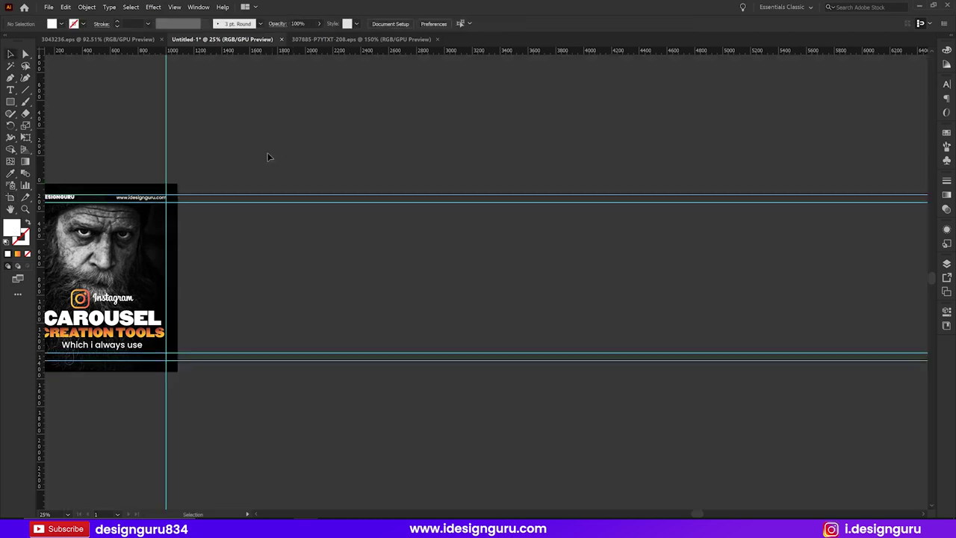
drag(269, 157, 416, 156)
click(10, 199)
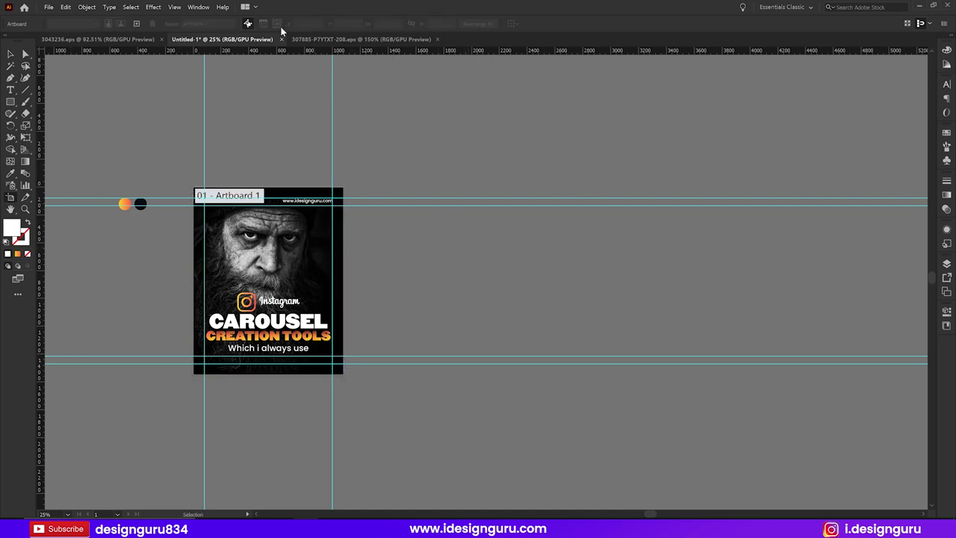
Step: Draw a new 1080 × 1350 px artboard and place it beside the cover
mouse_move(444, 192)
mouse_down()
mouse_move(612, 418)
mouse_move(616, 382)
mouse_up()
click(399, 23)
text(1080)
key(Tab)
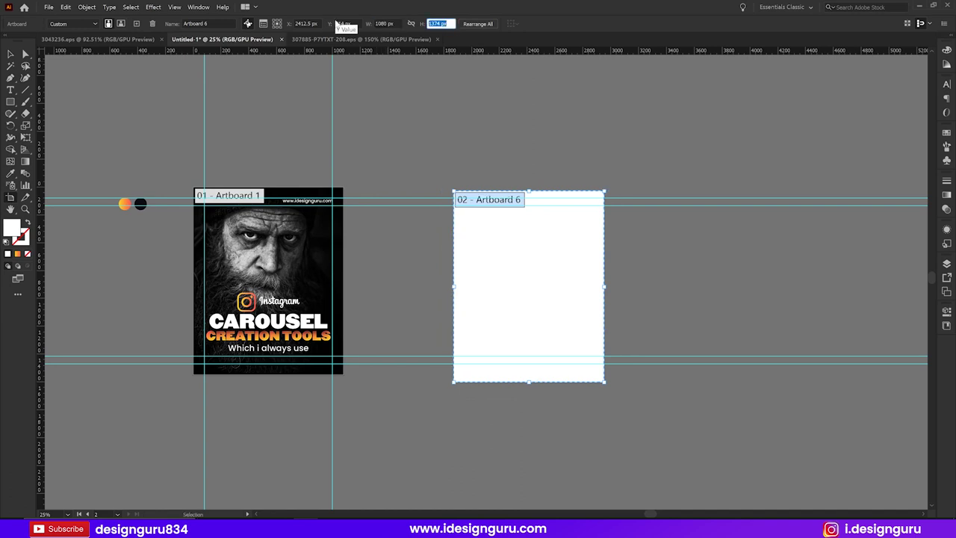
text(1350)
key(Return)
key(Escape)
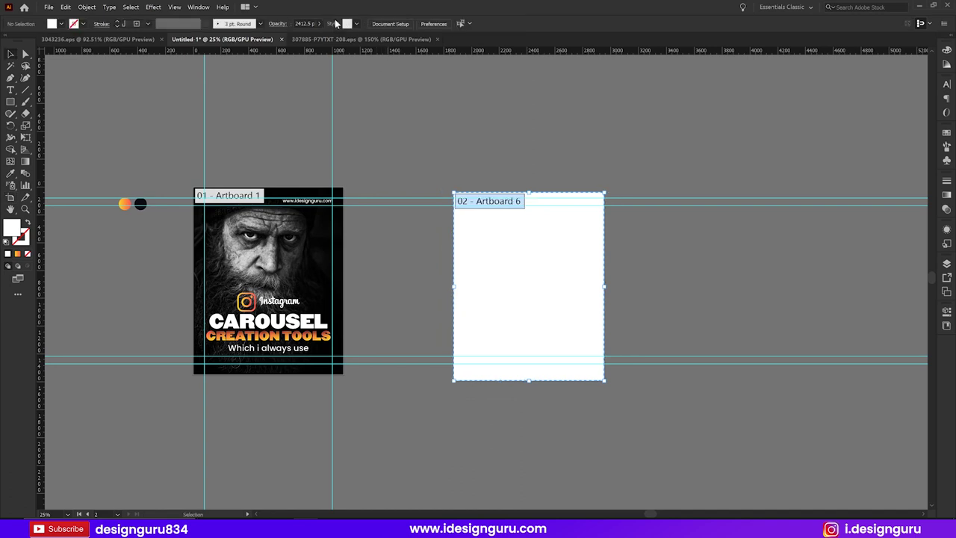
click(10, 198)
drag(488, 256, 420, 258)
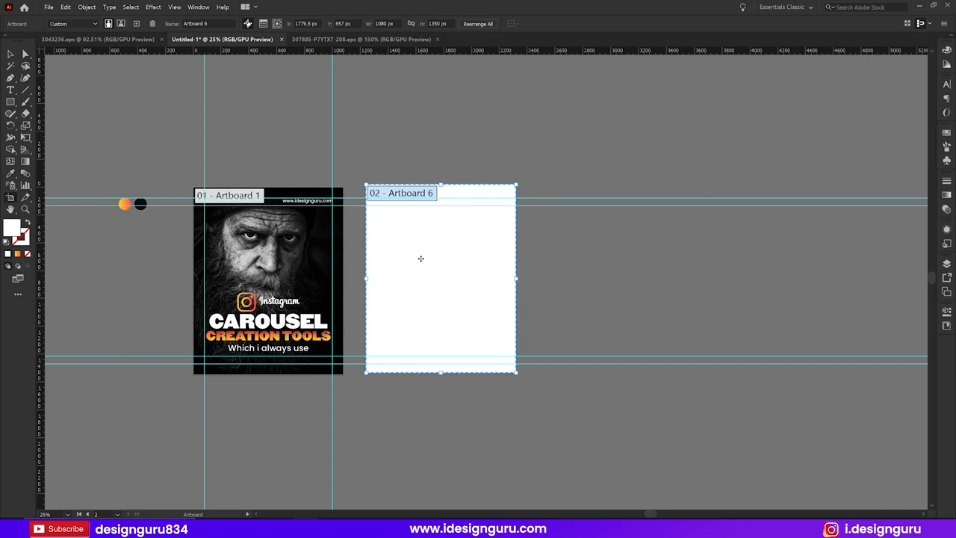
key(Escape)
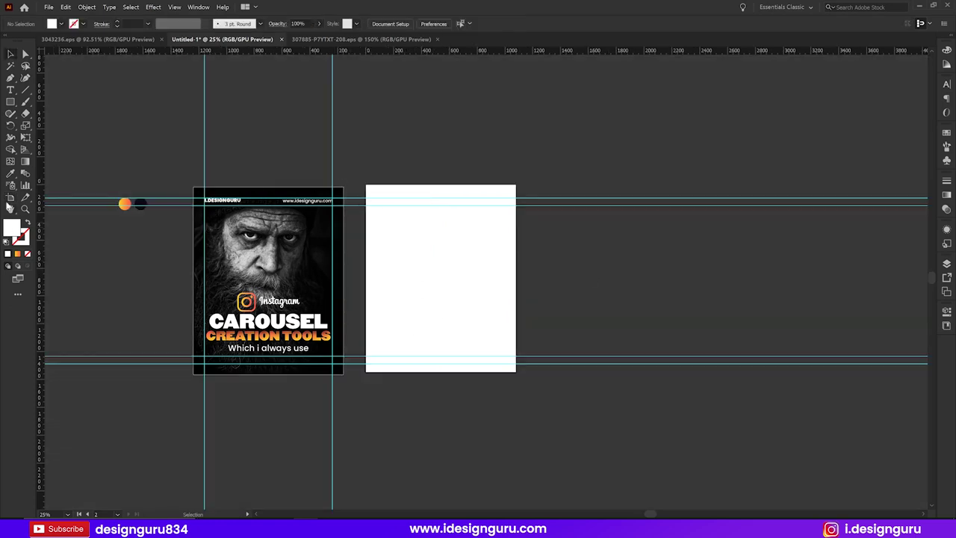
Step: Check the two artboards, then switch to the Content notes in Notepad
key(shift+o)
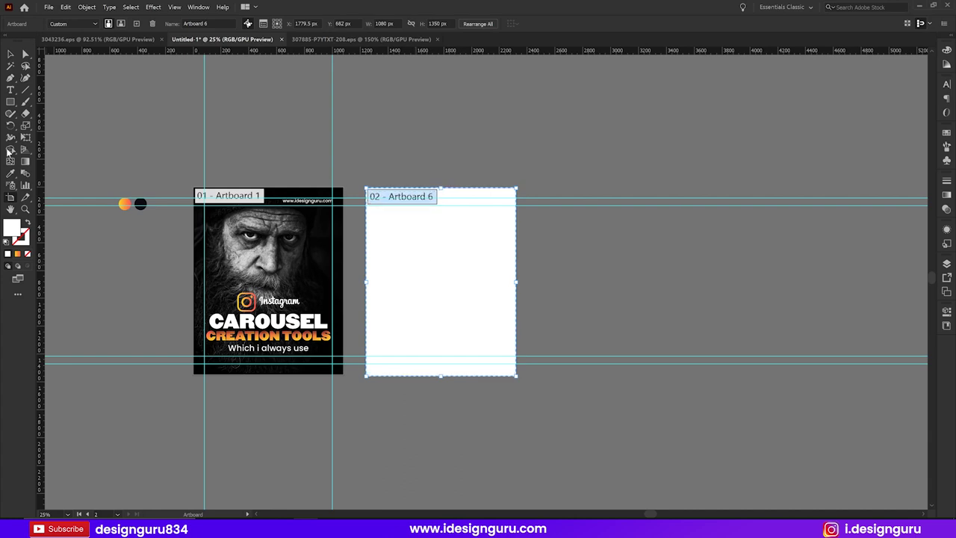
key(Escape)
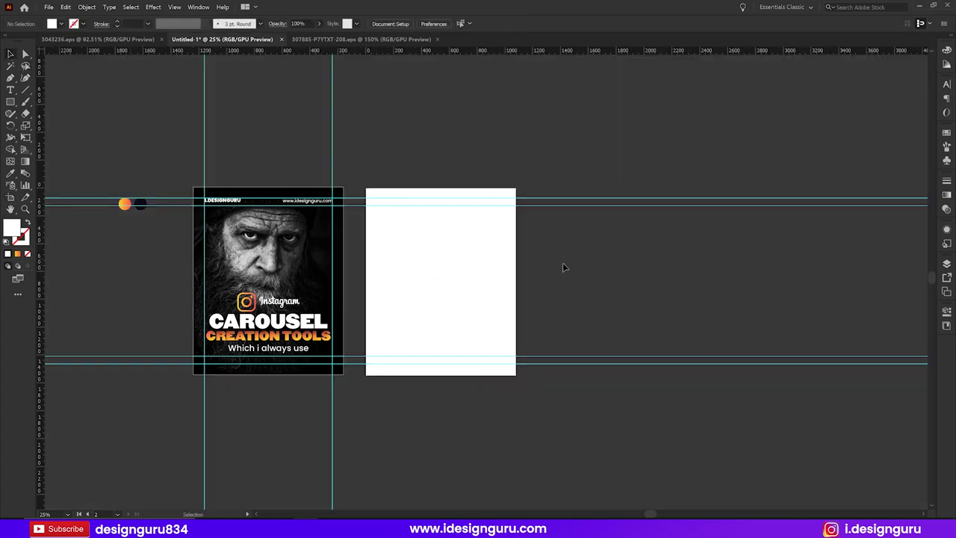
scroll(571, 257, right, 1)
scroll(448, 262, left, 2)
scroll(448, 262, up, 1)
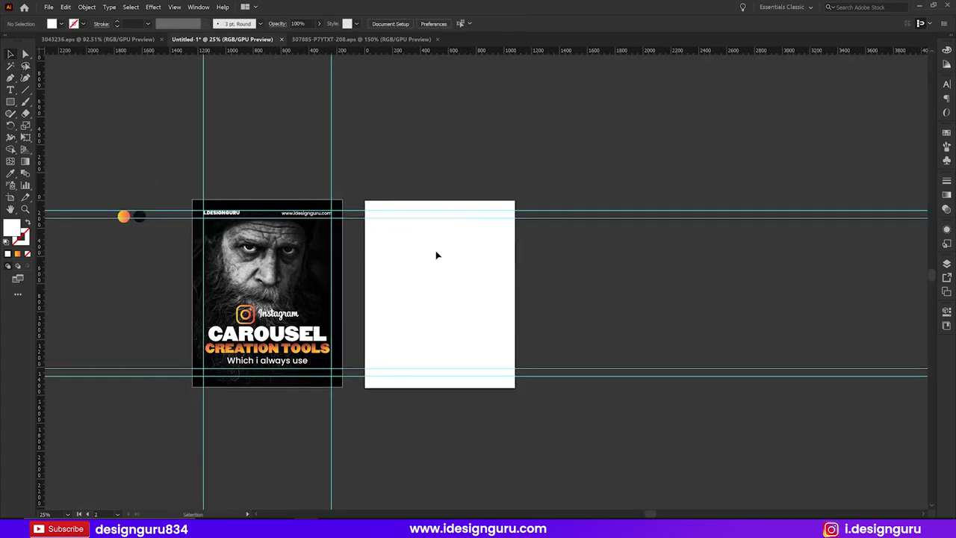
key(alt+Tab)
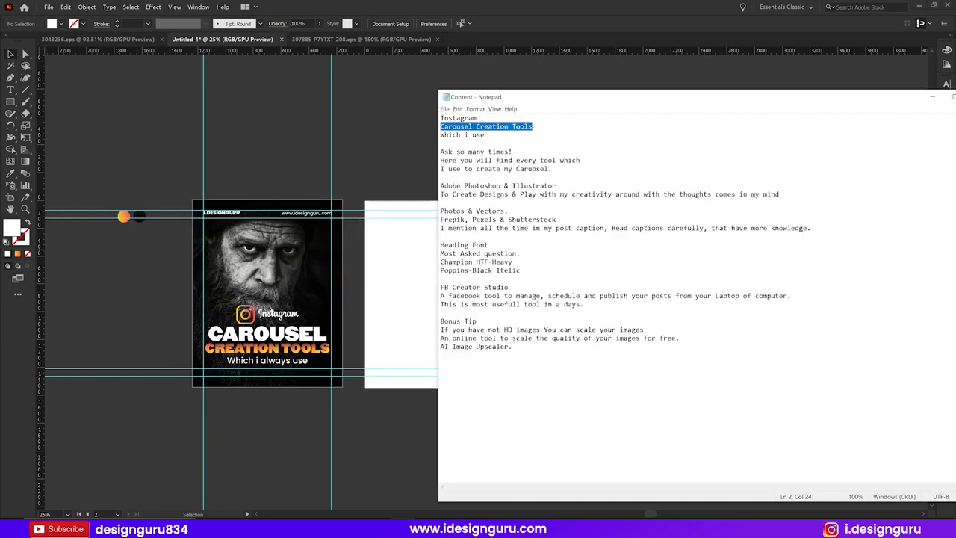
Step: Select 'Ask so many times!' in the notes, then return to Illustrator to place a rectangle
drag(440, 151, 513, 152)
key(alt+Tab)
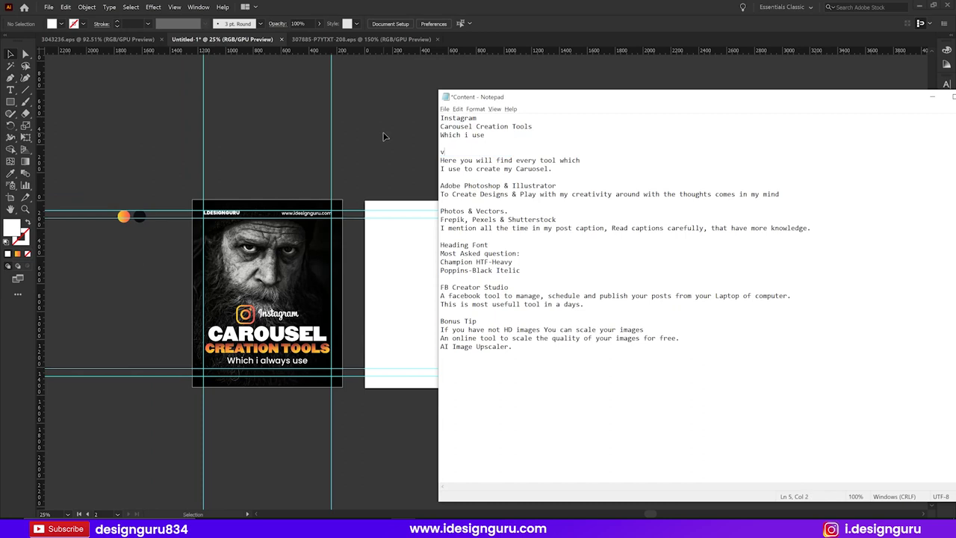
key(alt+Tab)
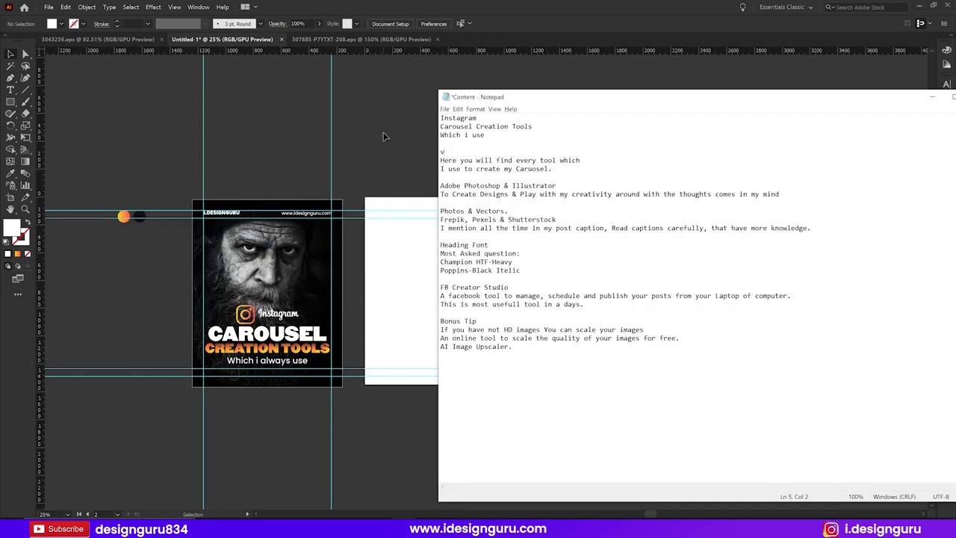
key(ctrl+z)
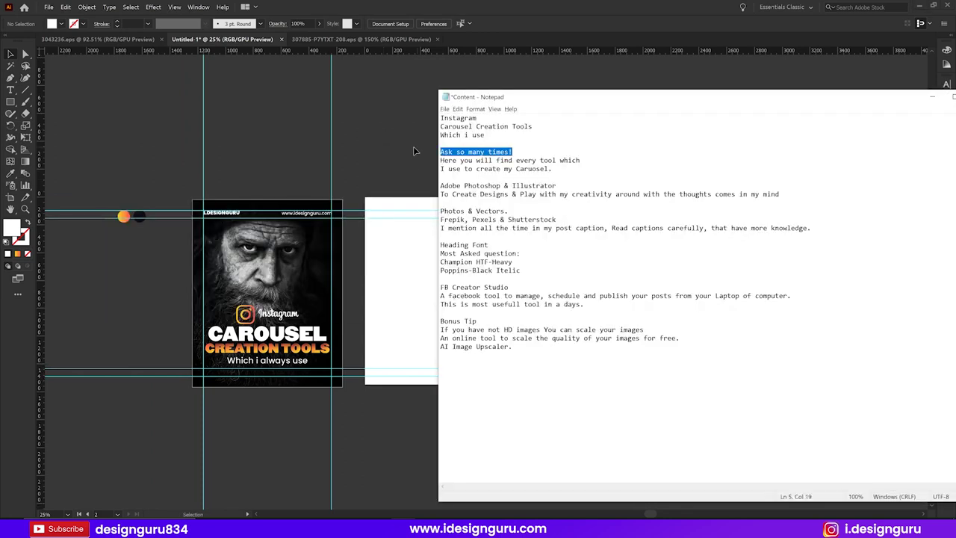
key(alt+Tab)
key(m)
click(459, 278)
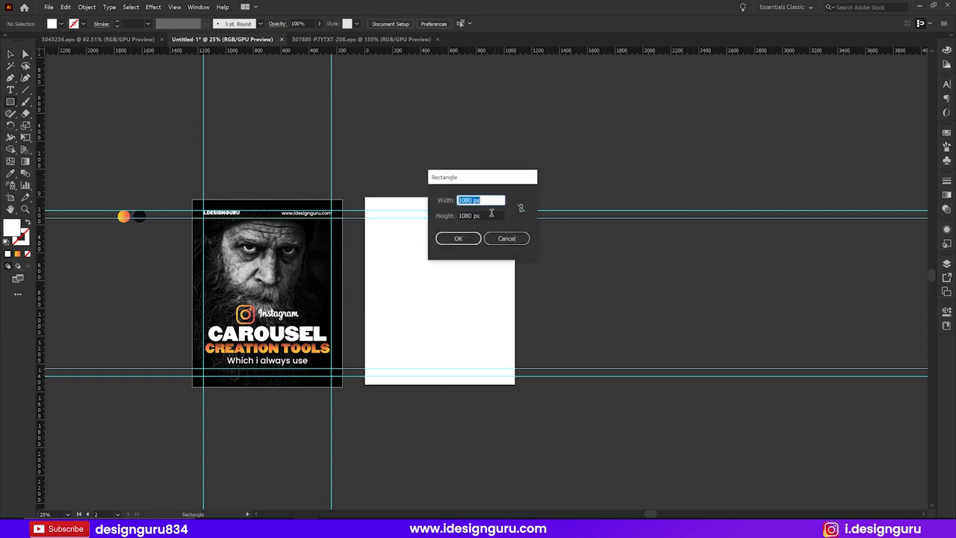
Step: Create a 1080 × 1350 px rectangle centered on slide 02, filled with the photo's dark navy
key(Tab)
text(1)
key(Return)
key(v)
click(426, 23)
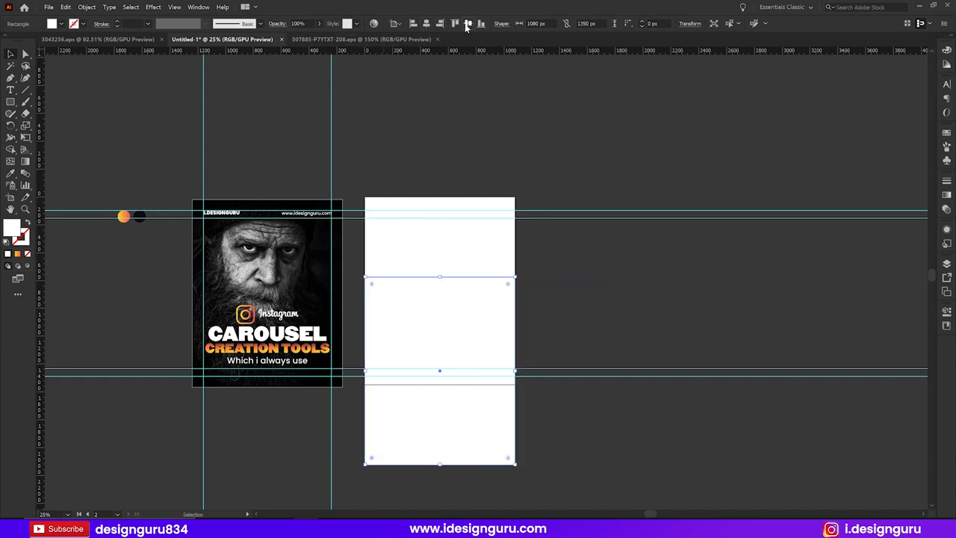
click(468, 23)
click(210, 224)
click(166, 155)
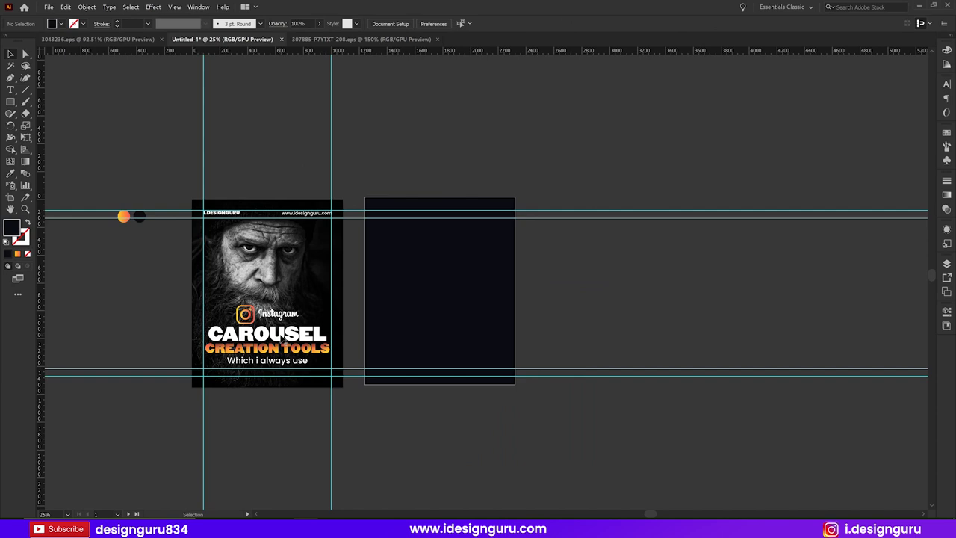
drag(296, 335, 393, 309)
Step: Remove the duplicated heading and paste 'Ask so many times!' on slide 02, enlarged to about 92 pt
key(z)
key(ctrl+z)
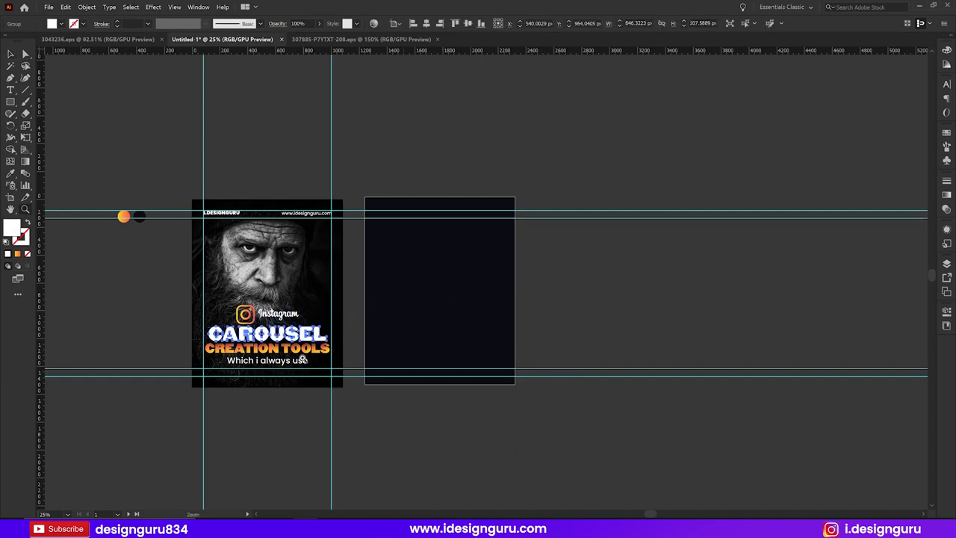
key(t)
click(401, 254)
key(Escape)
key(Escape)
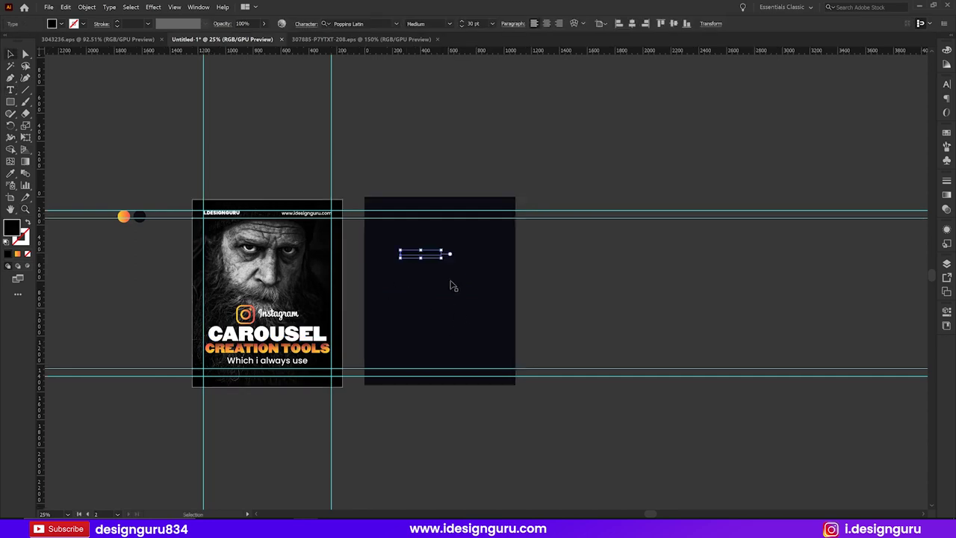
drag(445, 259, 482, 251)
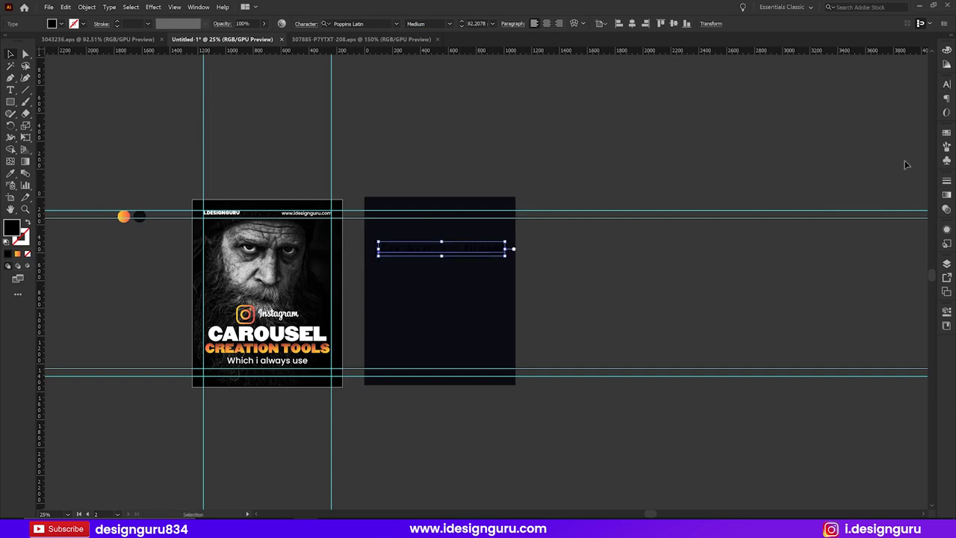
Step: Set the heading font to Poppins Latin Black
click(946, 83)
click(874, 95)
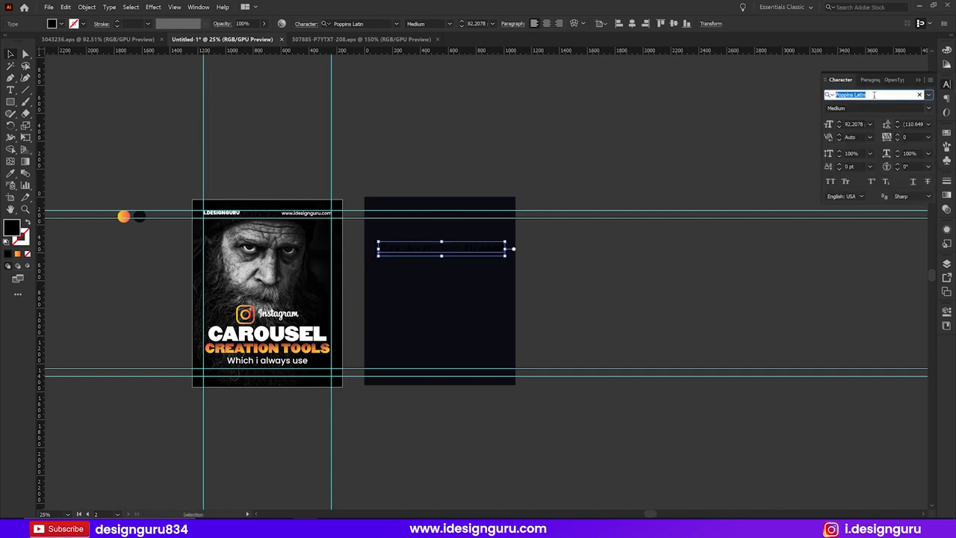
text(cham)
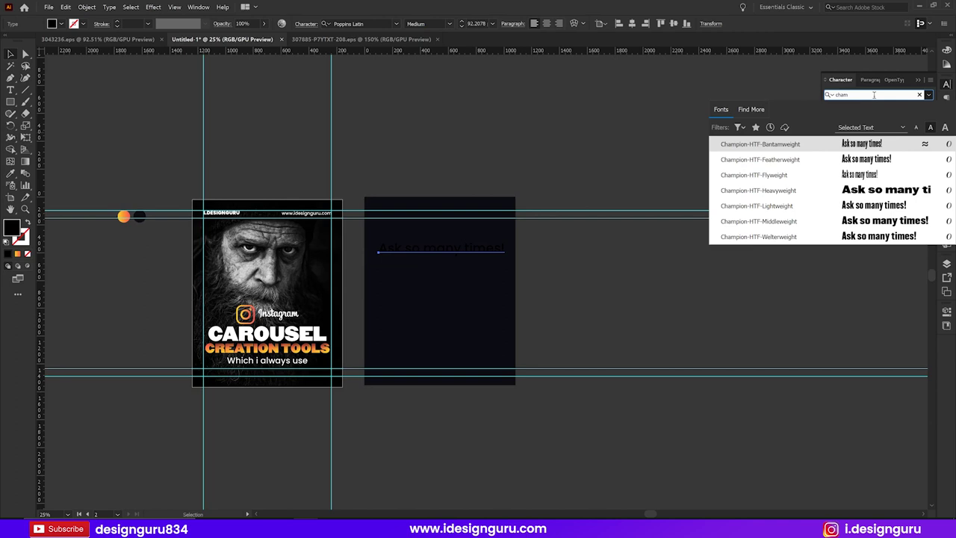
double_click(874, 95)
text(poppins)
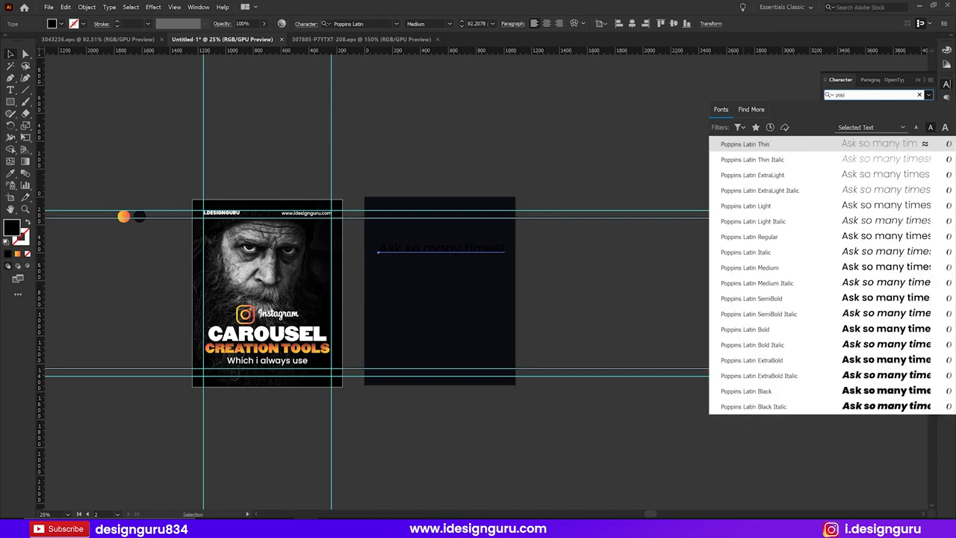
click(749, 391)
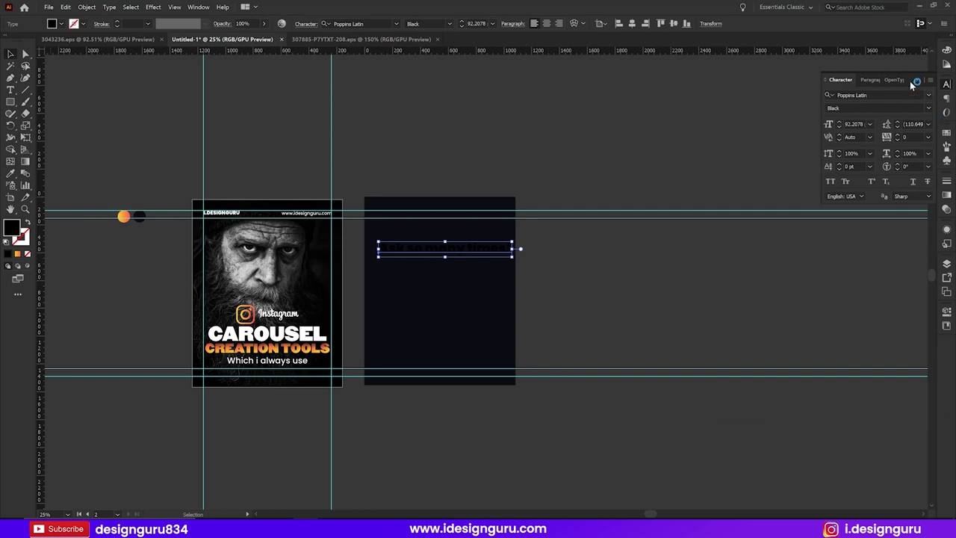
click(918, 79)
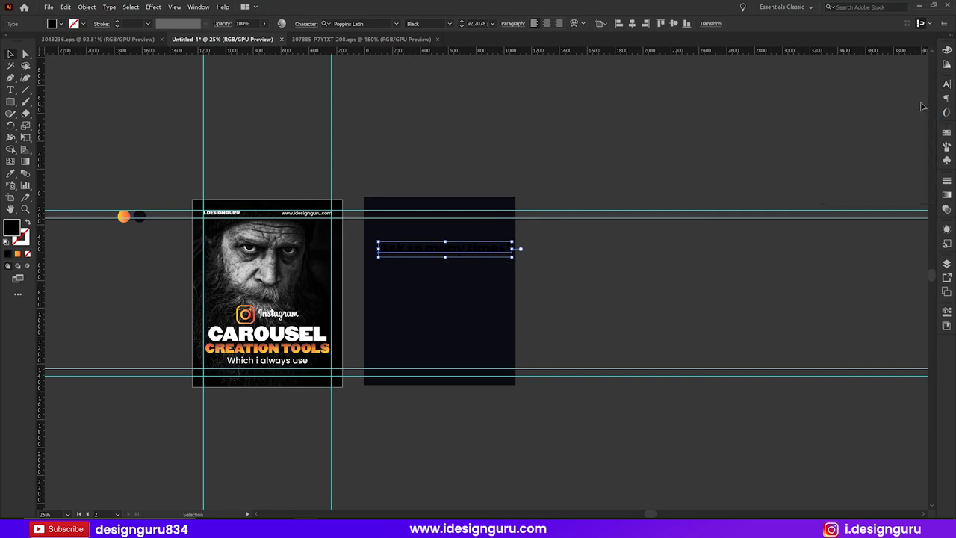
Step: Make the heading white and center it horizontally on the slide
click(946, 86)
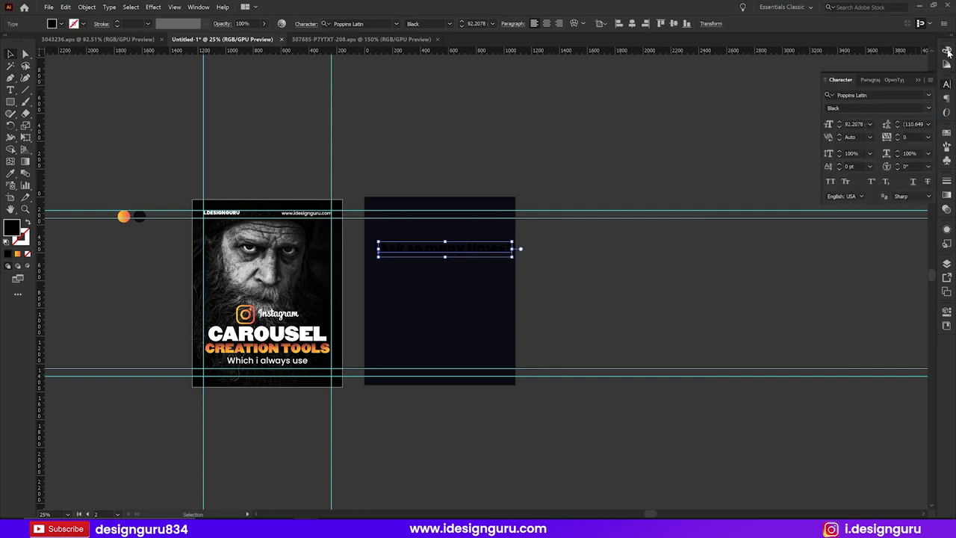
click(947, 50)
click(926, 121)
click(672, 160)
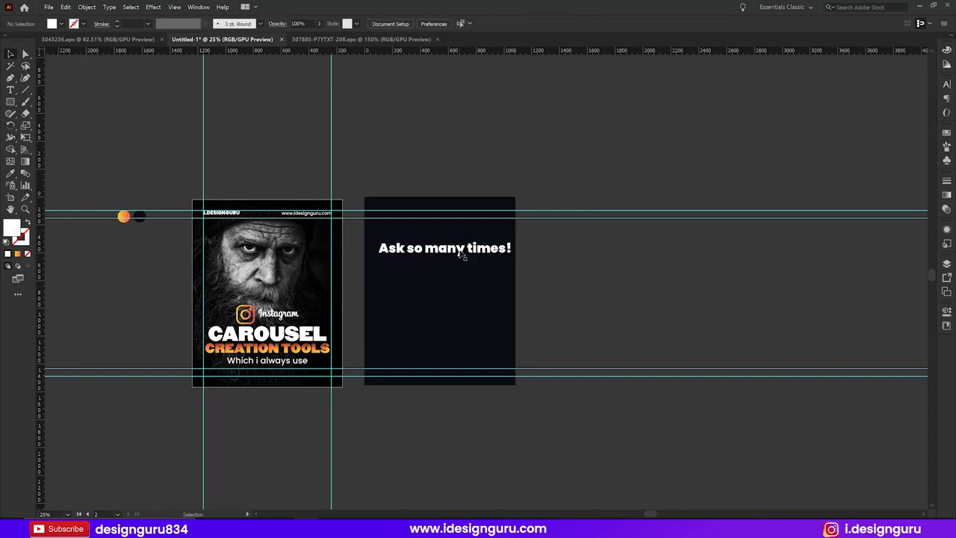
click(461, 254)
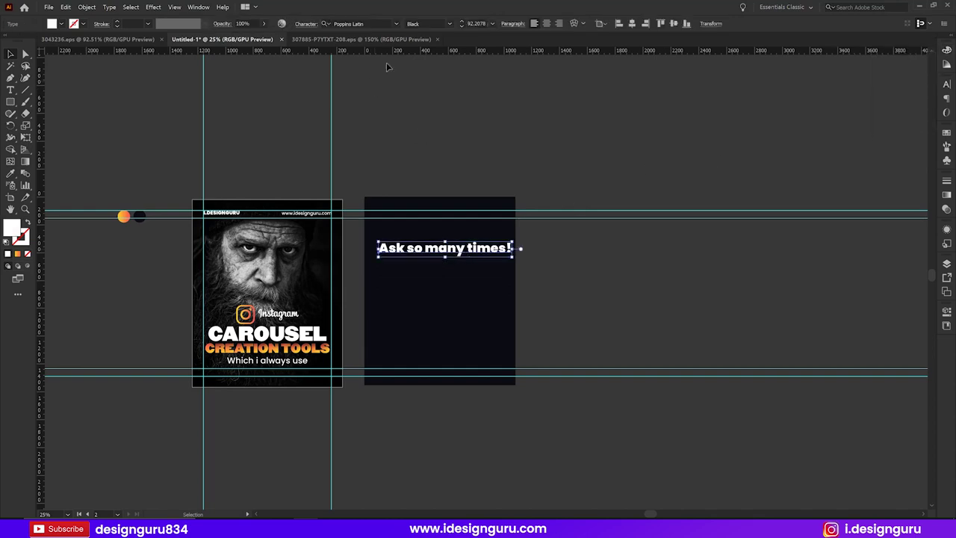
click(632, 24)
click(634, 74)
Step: Raise the heading and add horizontal guides along the slide tops and bottoms
drag(450, 254, 450, 232)
click(454, 175)
drag(454, 176, 472, 175)
key(ctrl+semicolon)
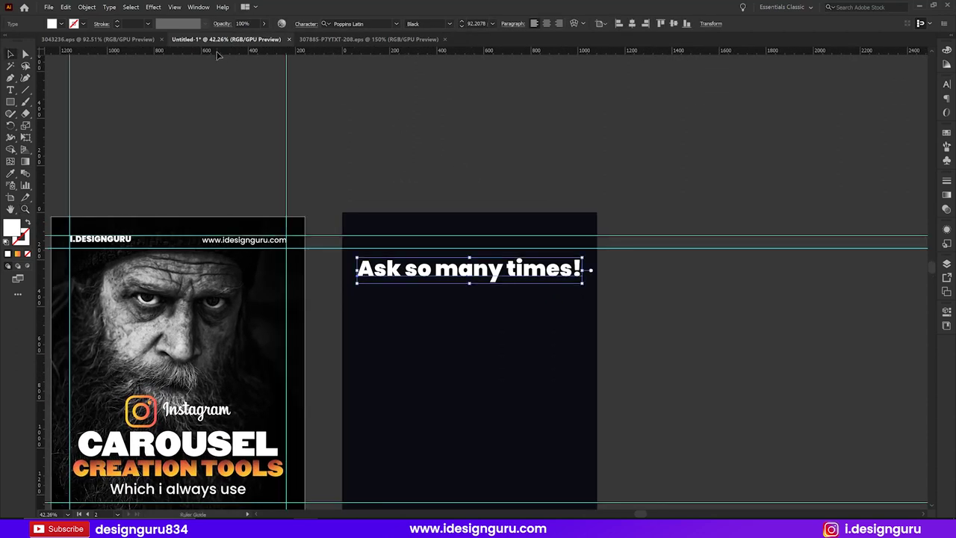
drag(216, 54, 220, 216)
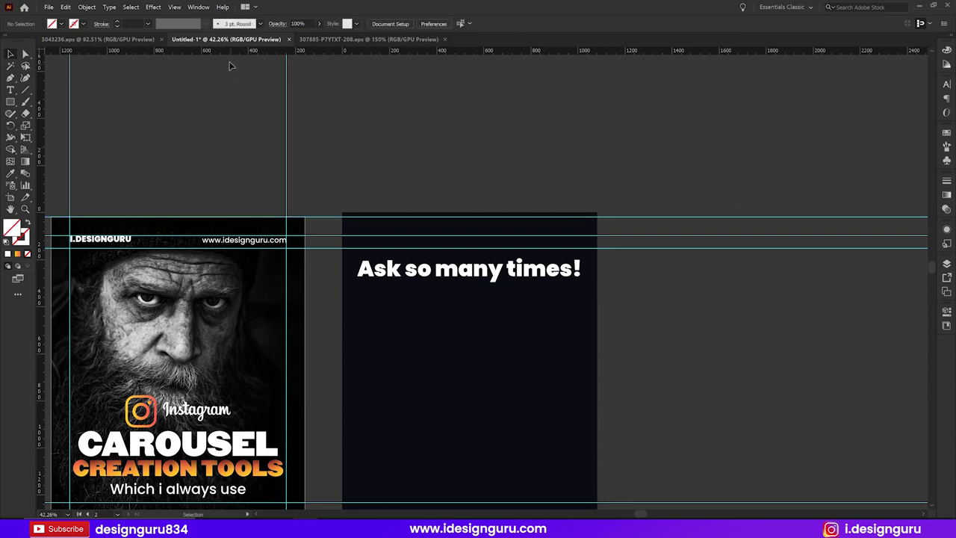
scroll(228, 82, down, 2)
scroll(228, 105, down, 2)
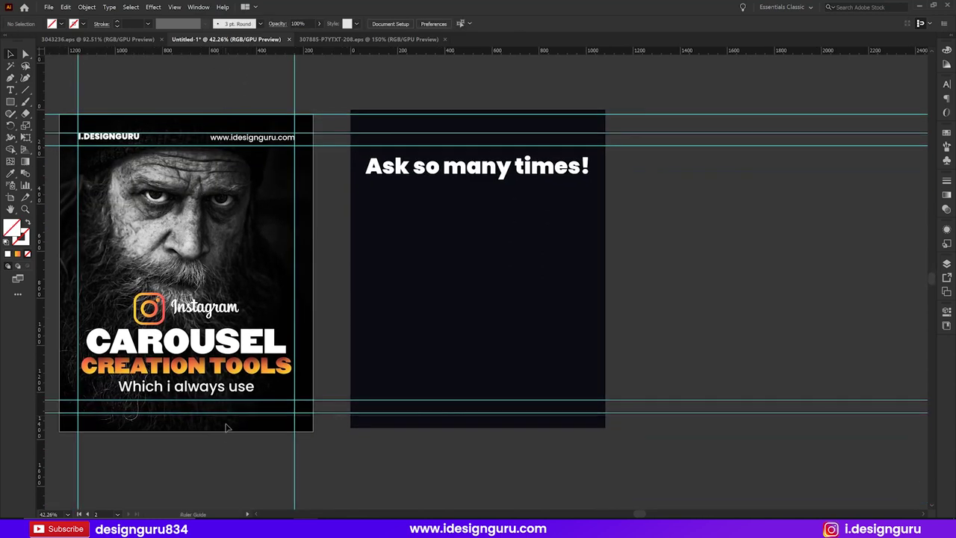
drag(229, 433, 230, 432)
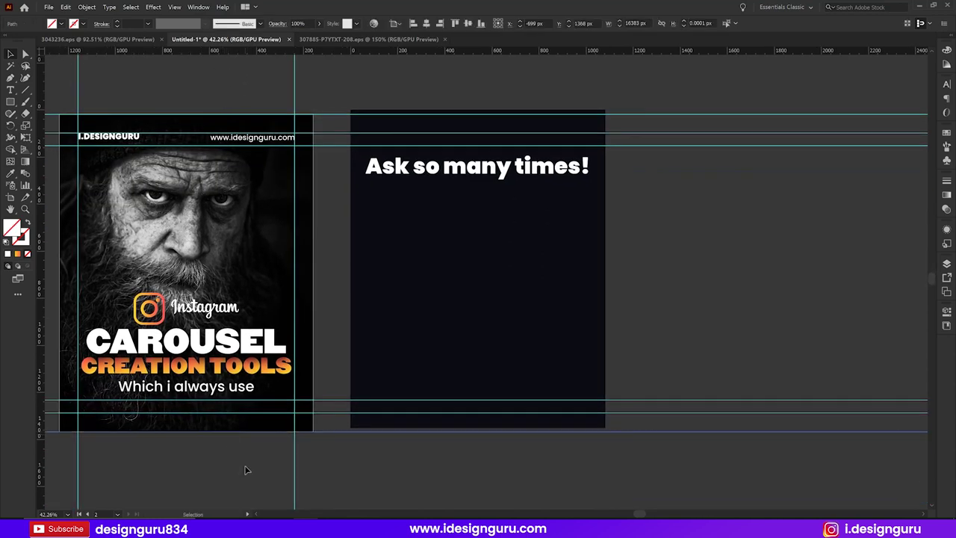
Step: Nudge slide 02 down to line up with the guides and lift the heading slightly
click(10, 200)
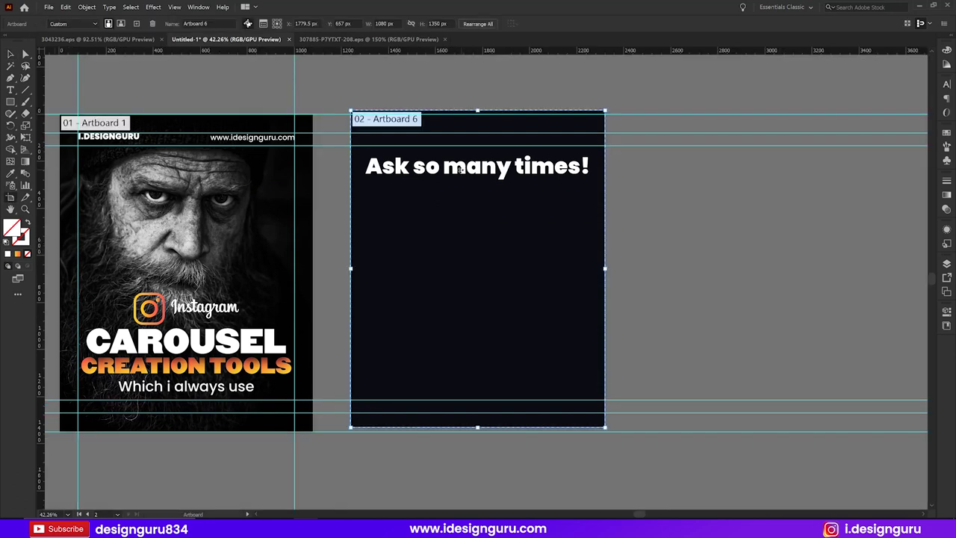
drag(576, 227, 576, 231)
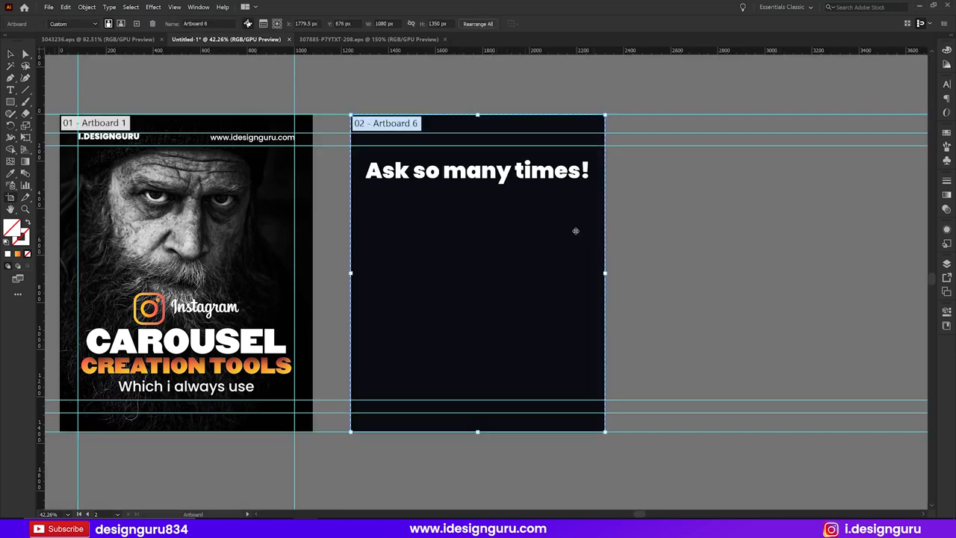
click(10, 53)
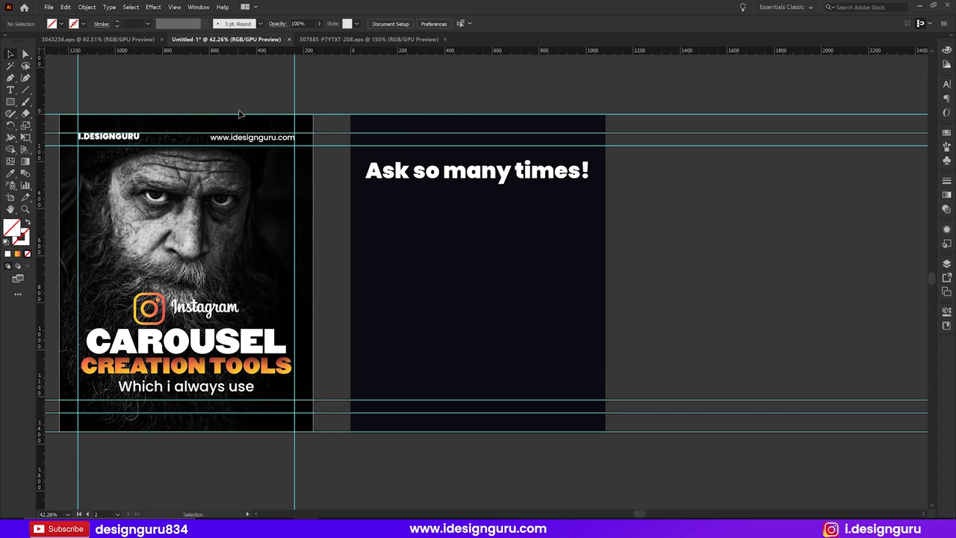
drag(699, 282, 647, 303)
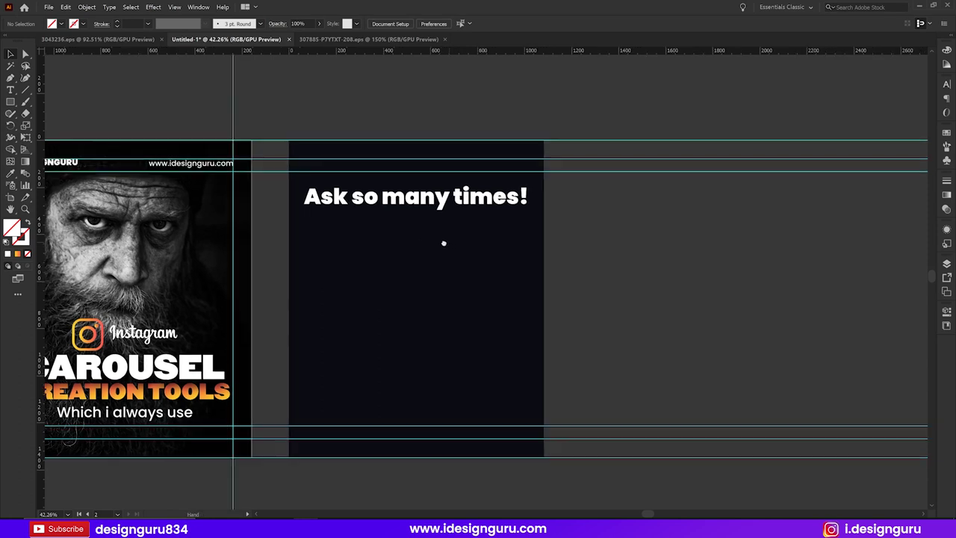
drag(442, 243, 522, 246)
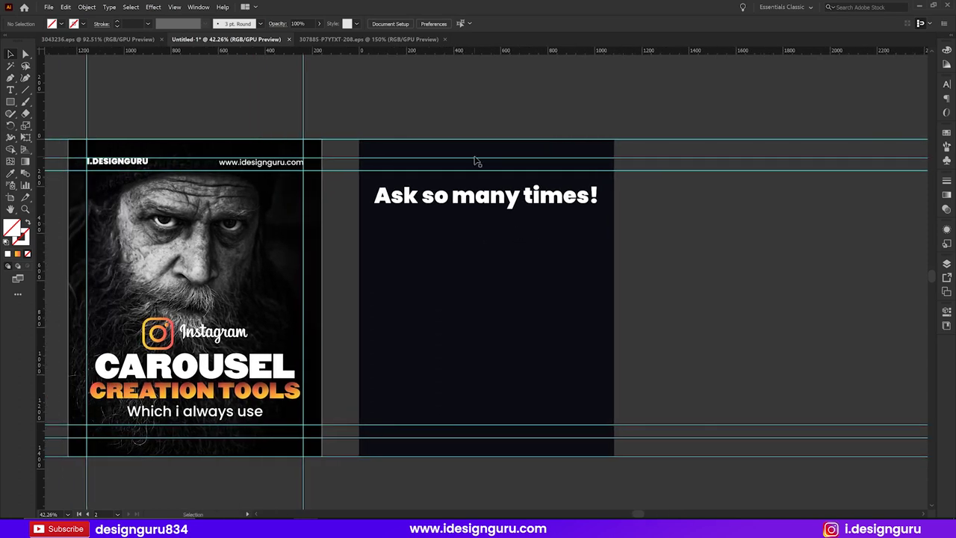
drag(506, 202, 506, 188)
click(119, 162)
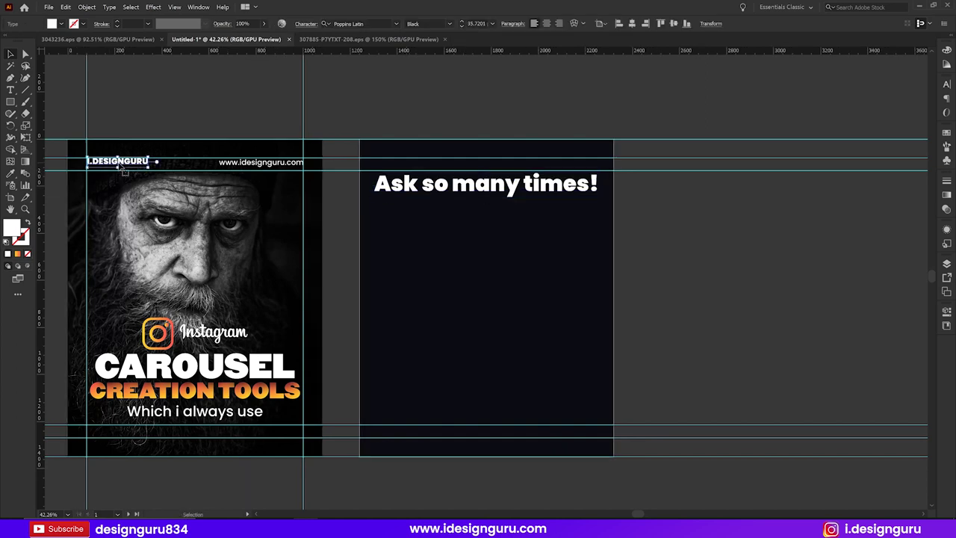
shift+click(241, 164)
drag(131, 169, 422, 171)
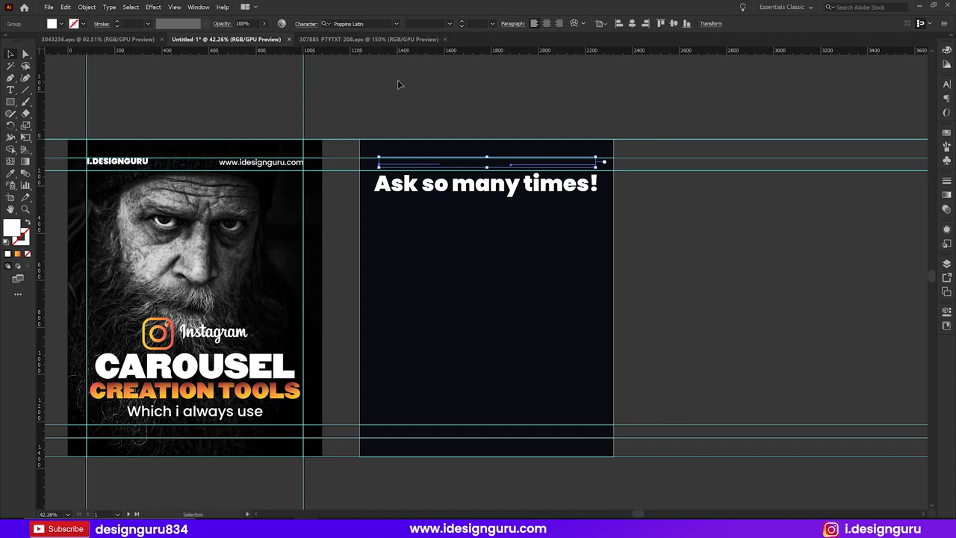
key(ctrl+z)
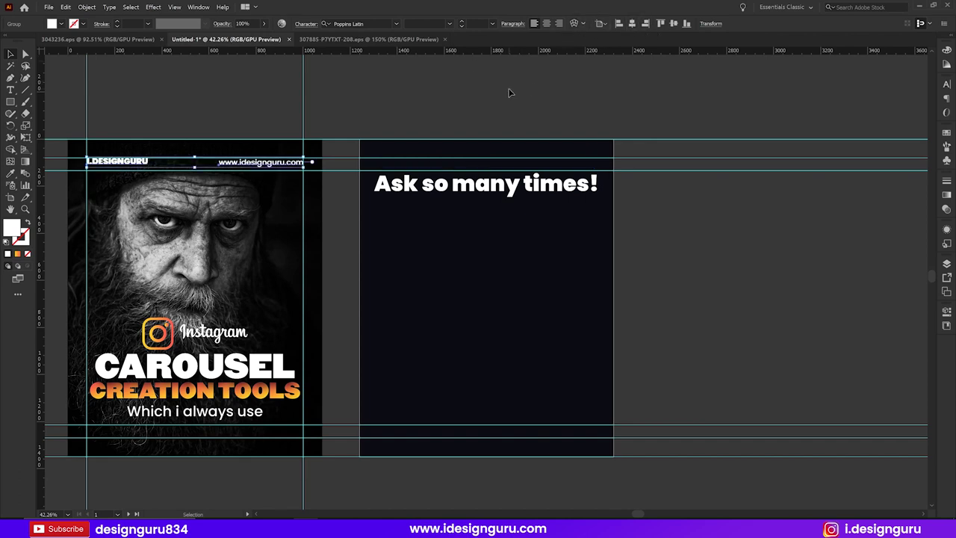
key(ctrl+shift+z)
key(ctrl+z)
click(529, 160)
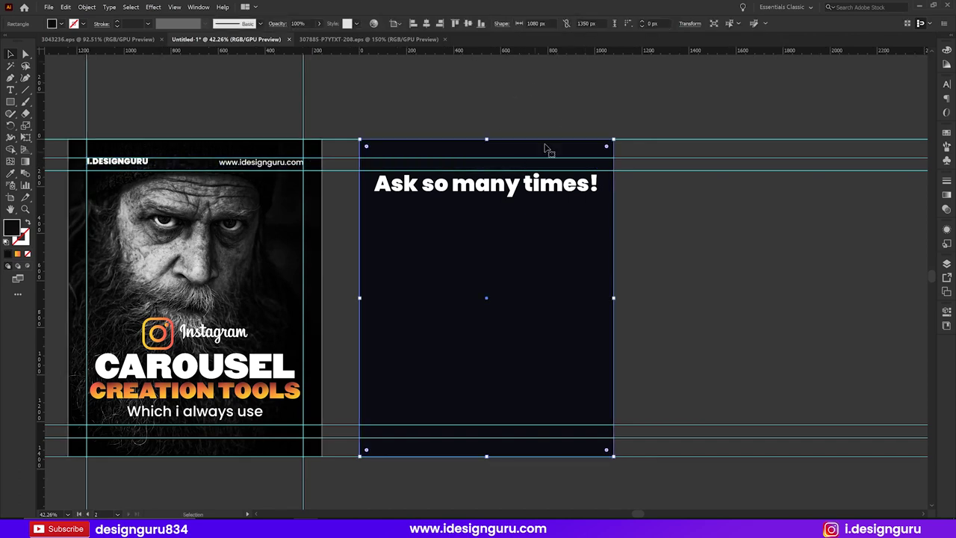
key(ctrl+shift+a)
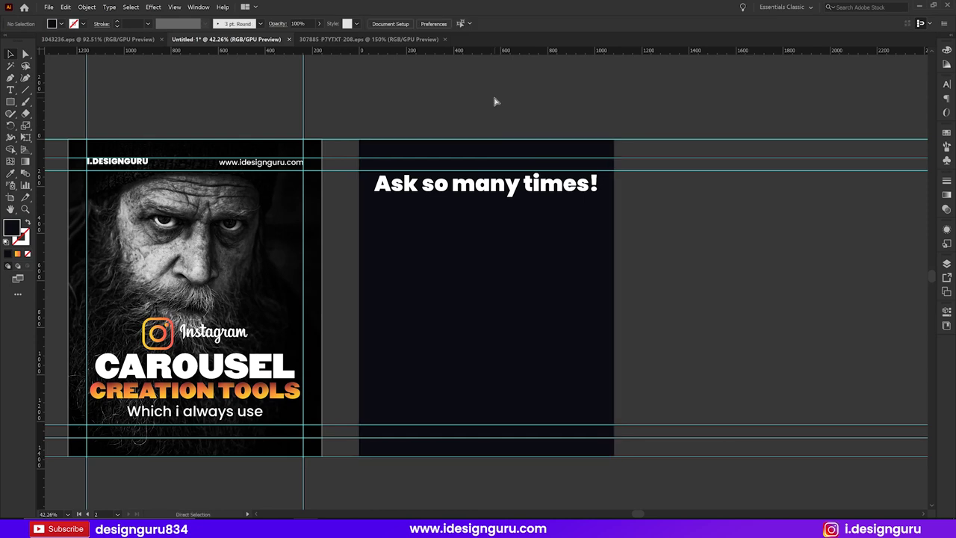
Step: In Outline view, bring the copied header group in front of the dark background
key(ctrl+y)
key(v)
click(542, 164)
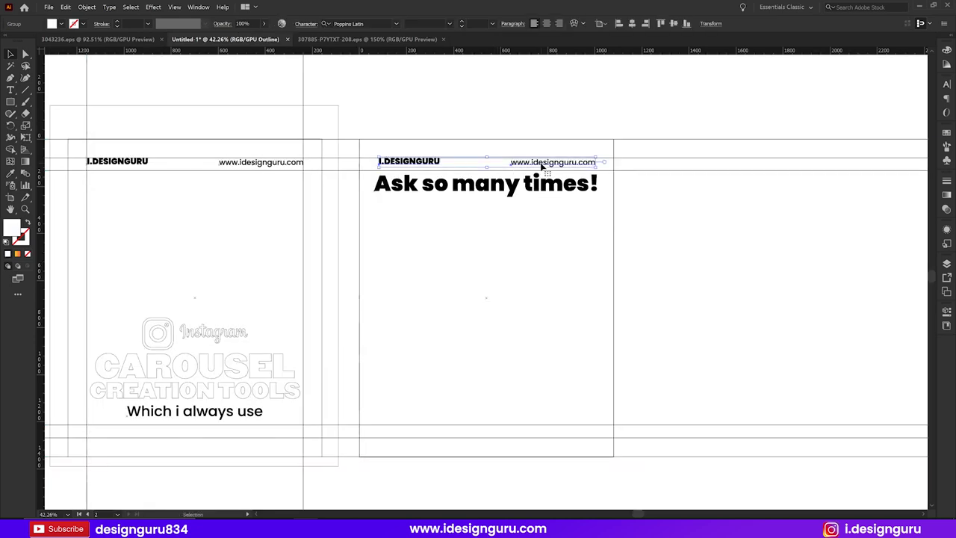
right_click(542, 165)
mouse_move(565, 262)
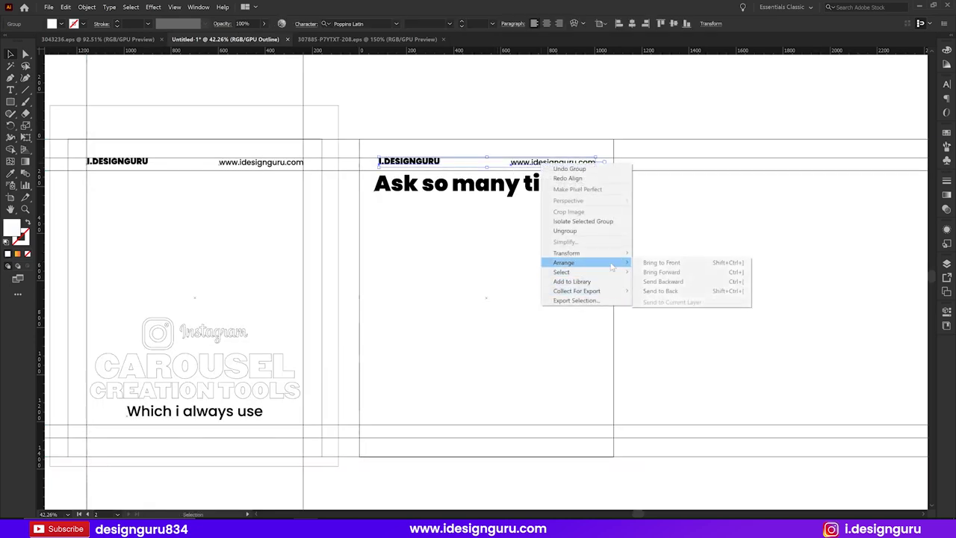
click(664, 273)
key(ctrl+y)
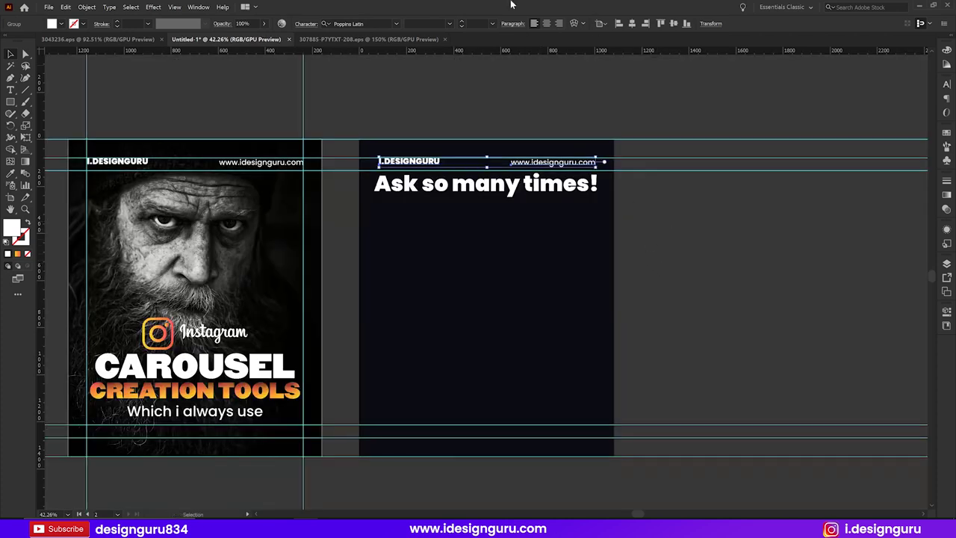
click(543, 114)
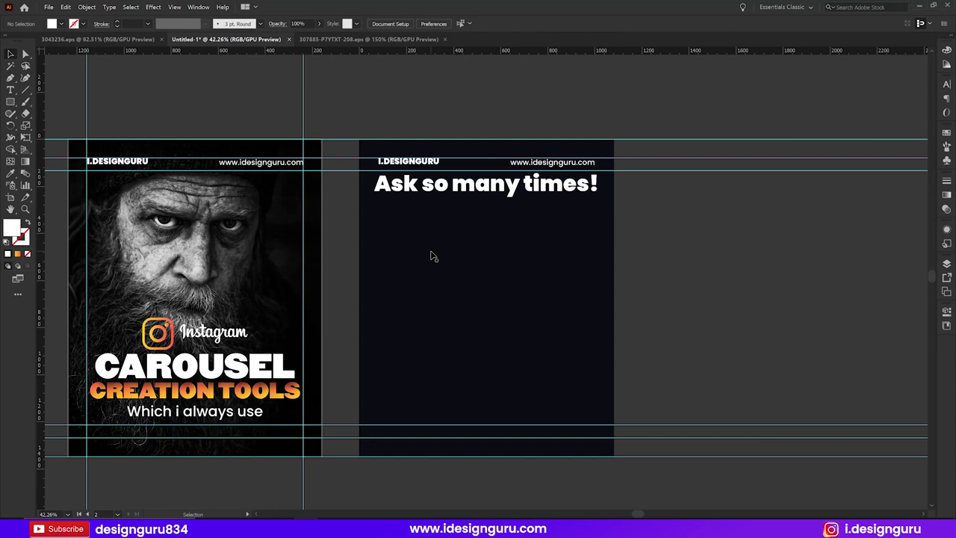
Step: Break the heading into three lines: 'Ask so', 'many', 'times!'
drag(493, 196, 495, 201)
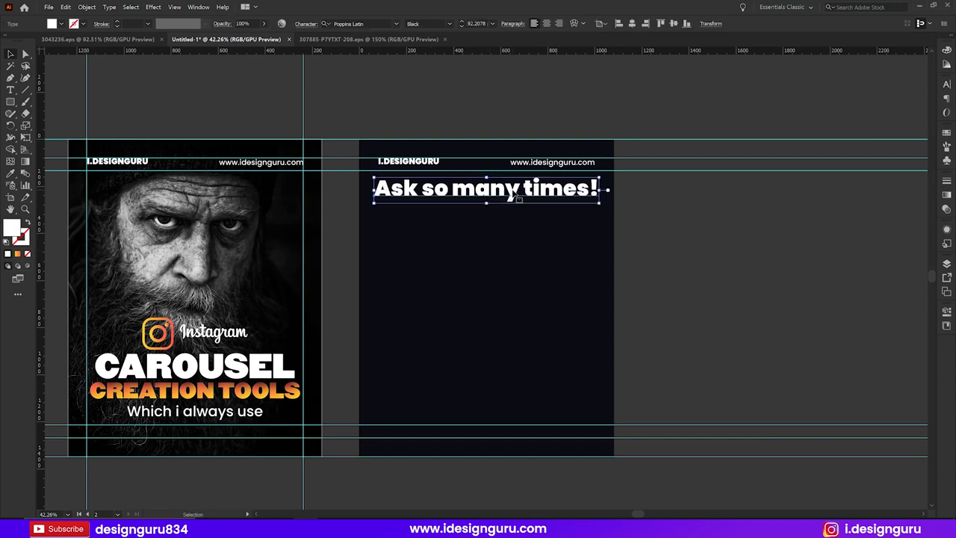
double_click(516, 193)
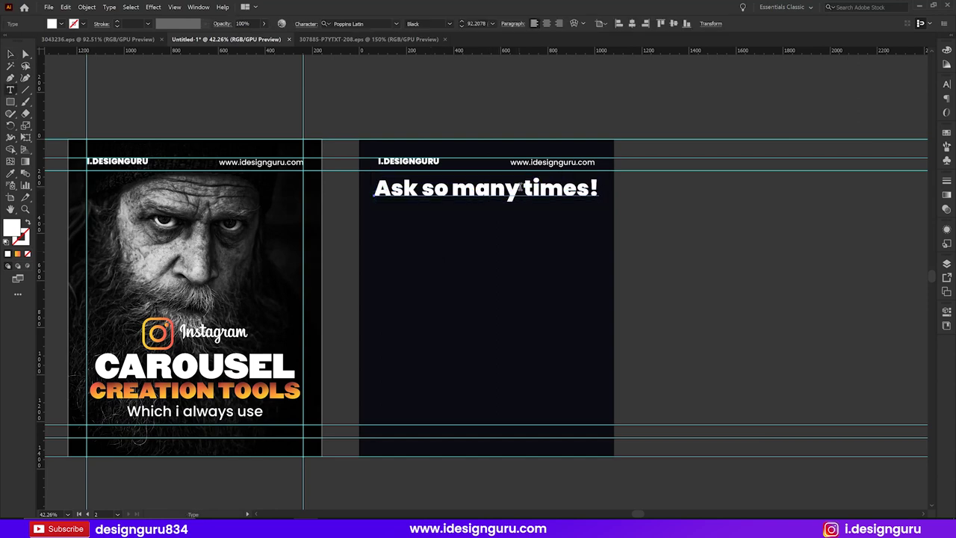
click(521, 189)
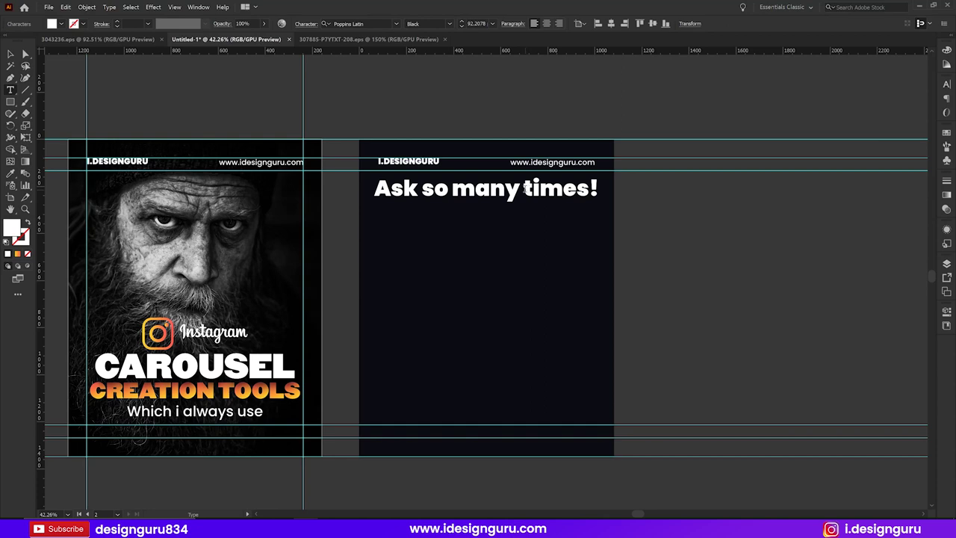
key(BackSpace)
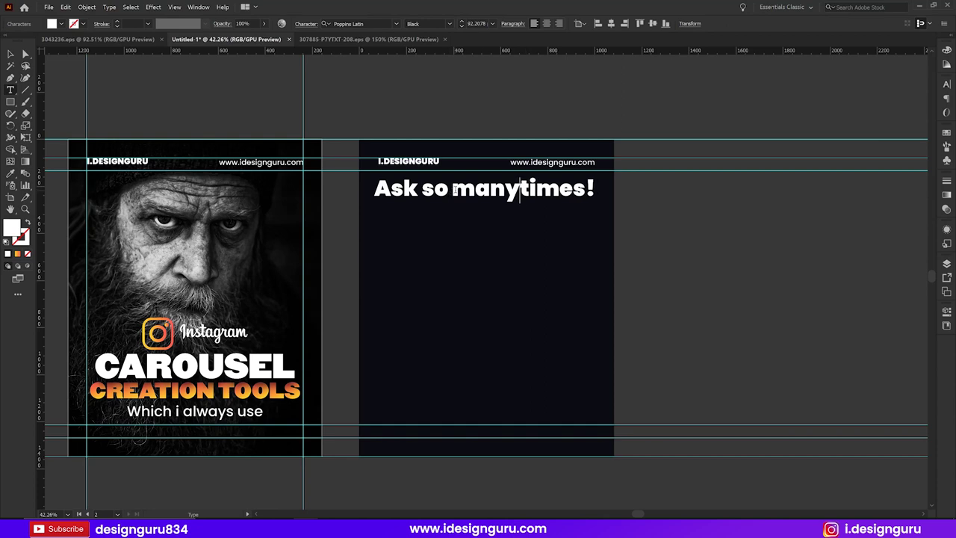
key(Return)
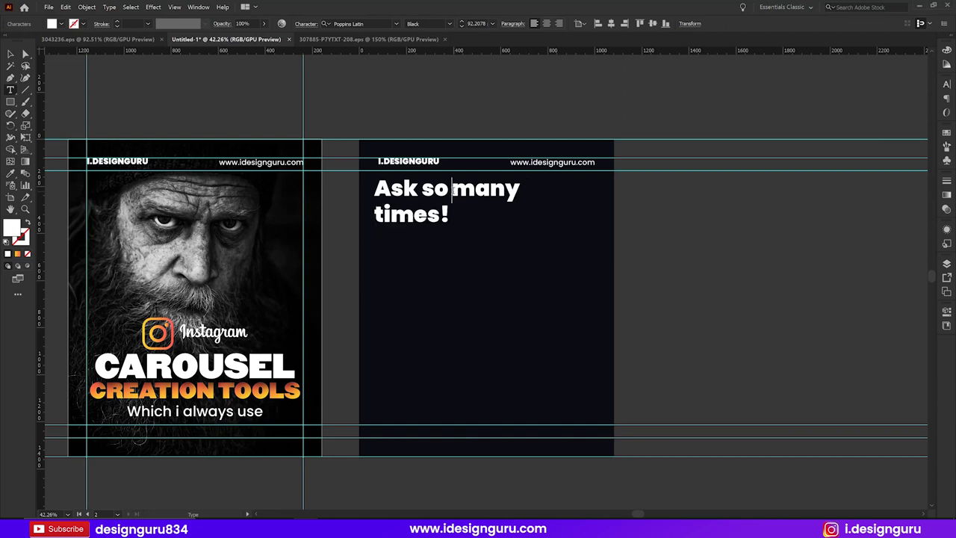
click(453, 190)
key(BackSpace)
key(Return)
key(Escape)
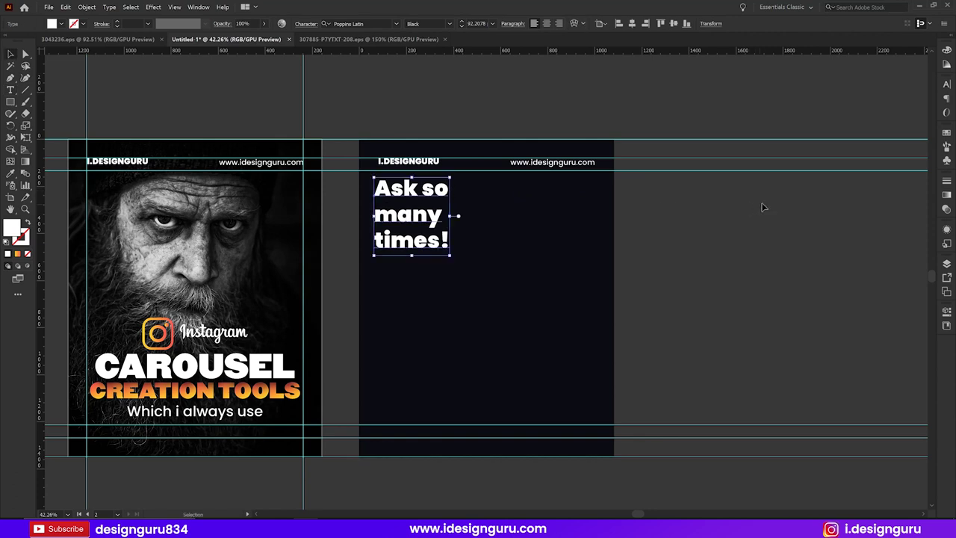
Step: Give the heading 90 pt leading and All Caps, then enlarge and reposition it
click(948, 85)
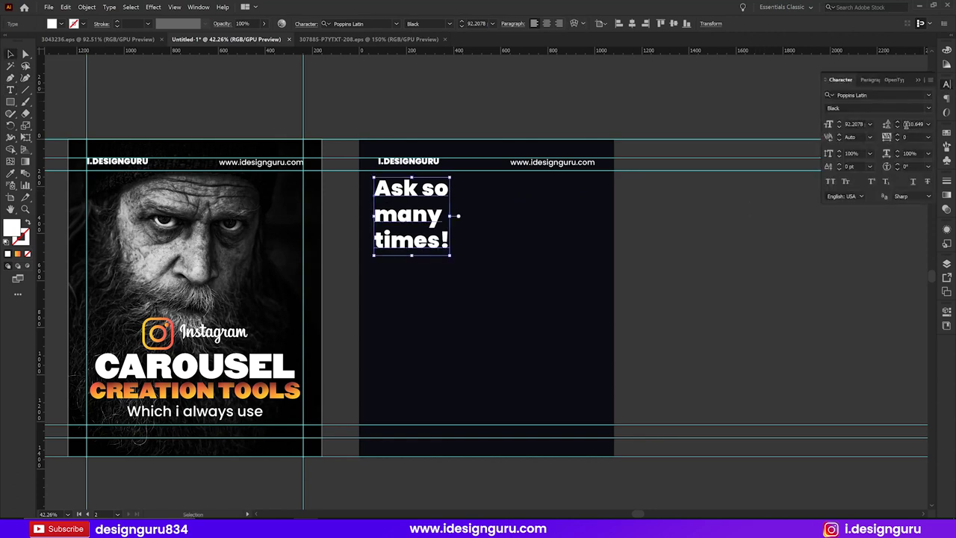
double_click(913, 124)
text(90)
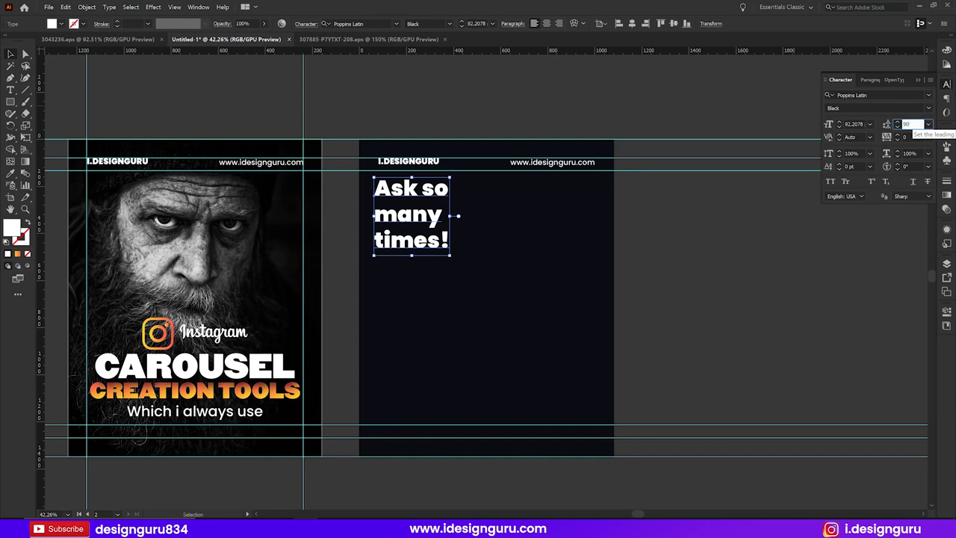
key(Return)
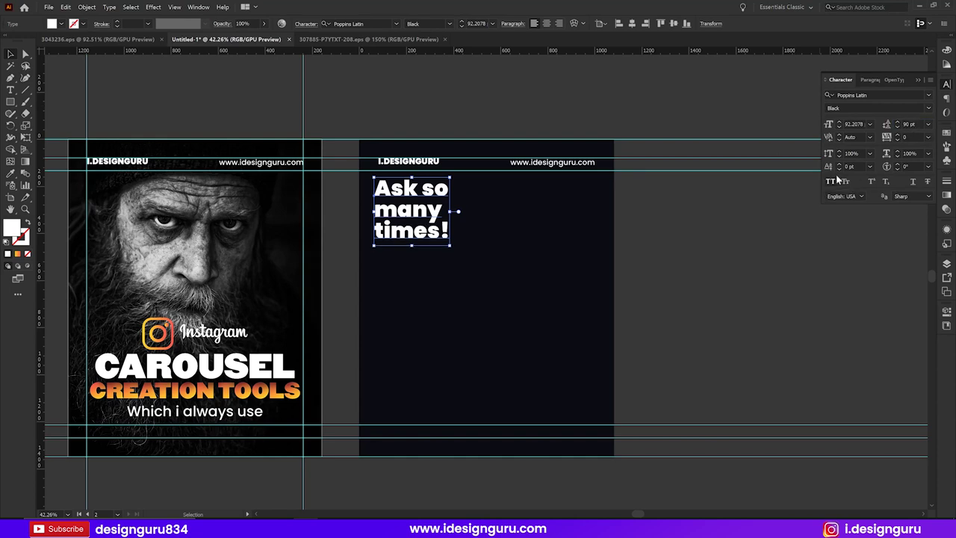
click(830, 181)
drag(457, 245, 553, 321)
mouse_move(469, 248)
mouse_down()
mouse_move(484, 267)
mouse_move(522, 276)
mouse_up()
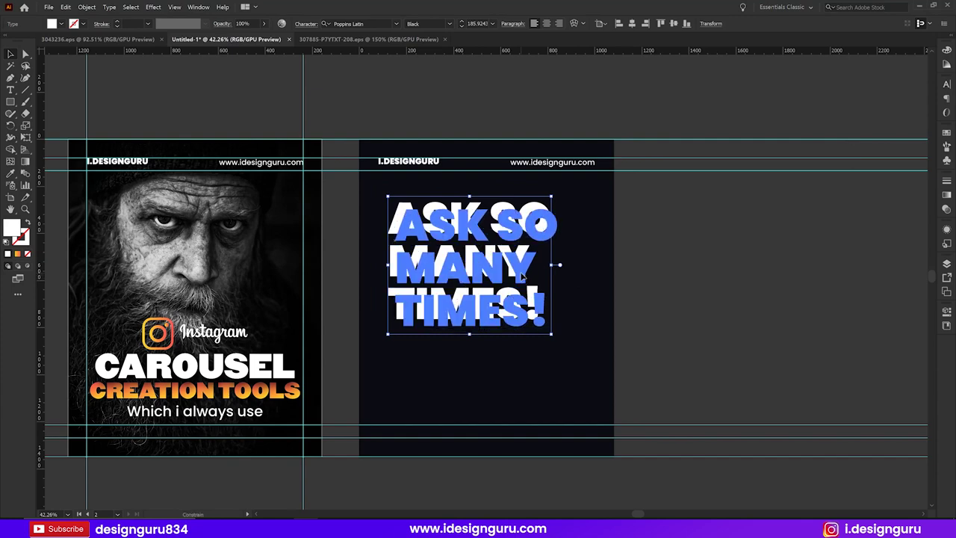
drag(521, 275, 493, 276)
click(733, 283)
click(738, 287)
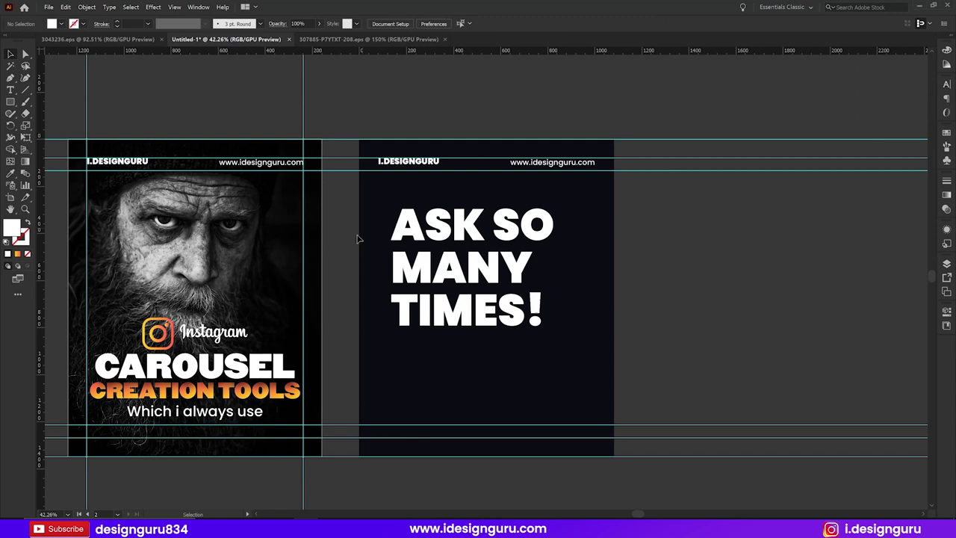
Step: Try heading leading values of 90, 120 and finally 150 pt
click(499, 276)
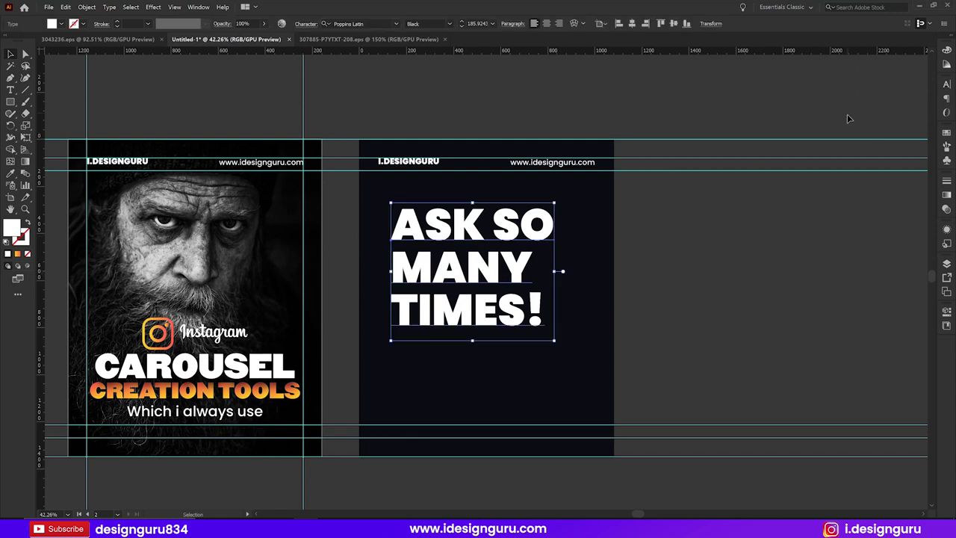
click(948, 83)
click(912, 124)
text(90)
key(Return)
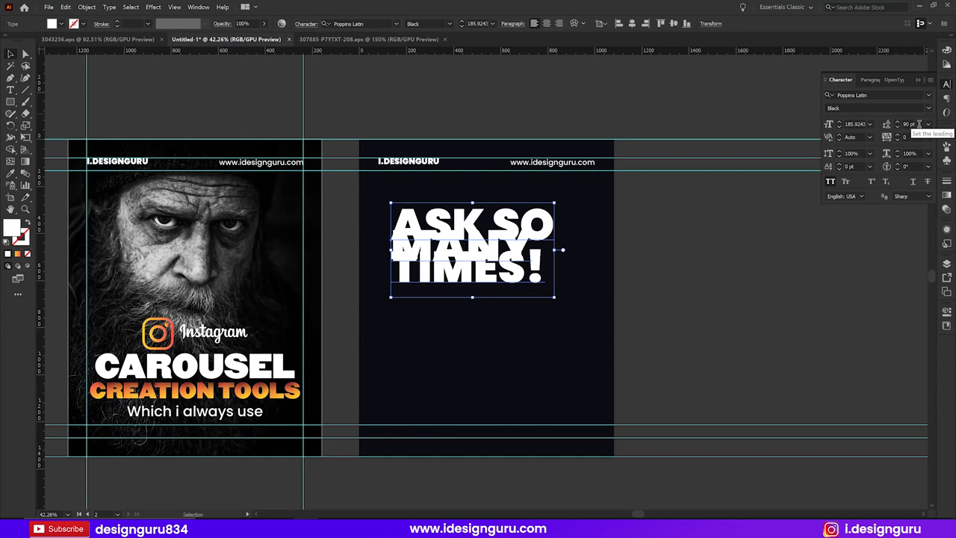
click(891, 127)
text(120)
key(Return)
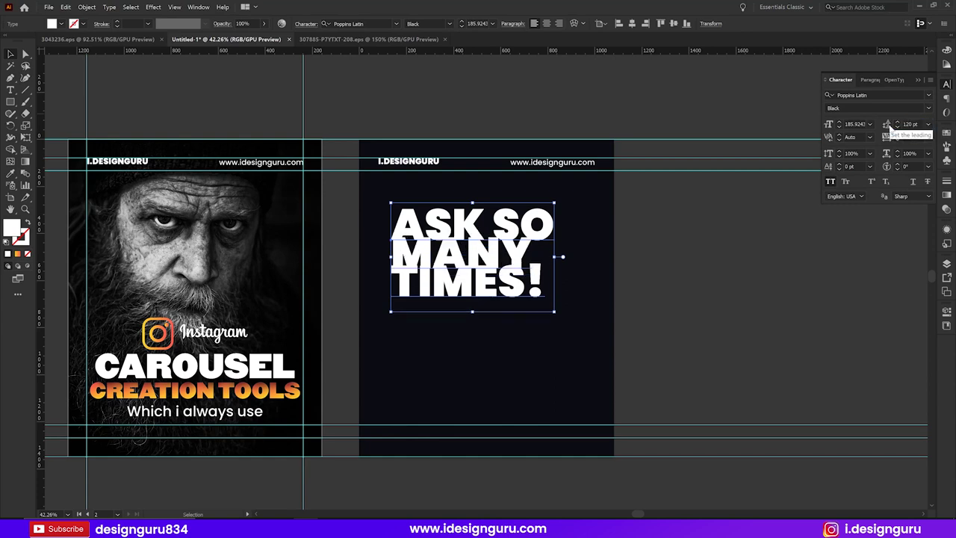
click(888, 125)
text(150)
key(Return)
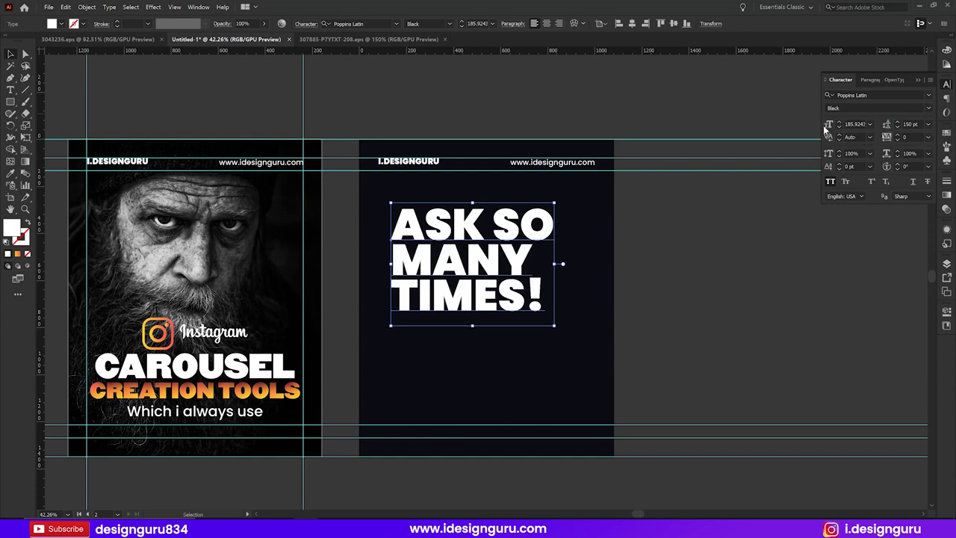
click(663, 339)
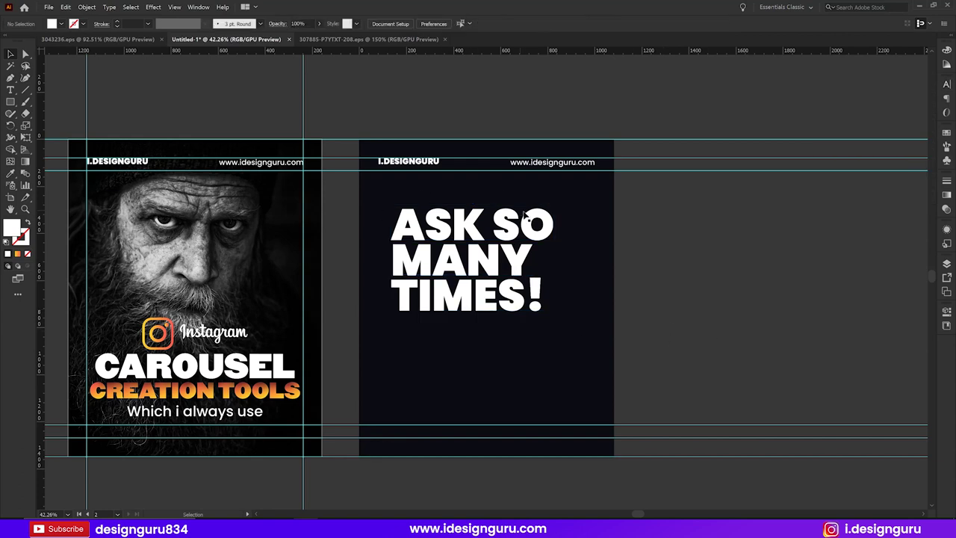
Step: Paste 'Here you will find every tool which' from the Notepad notes into the subtext, breaking after 'will'
drag(254, 415, 516, 330)
key(alt+Tab)
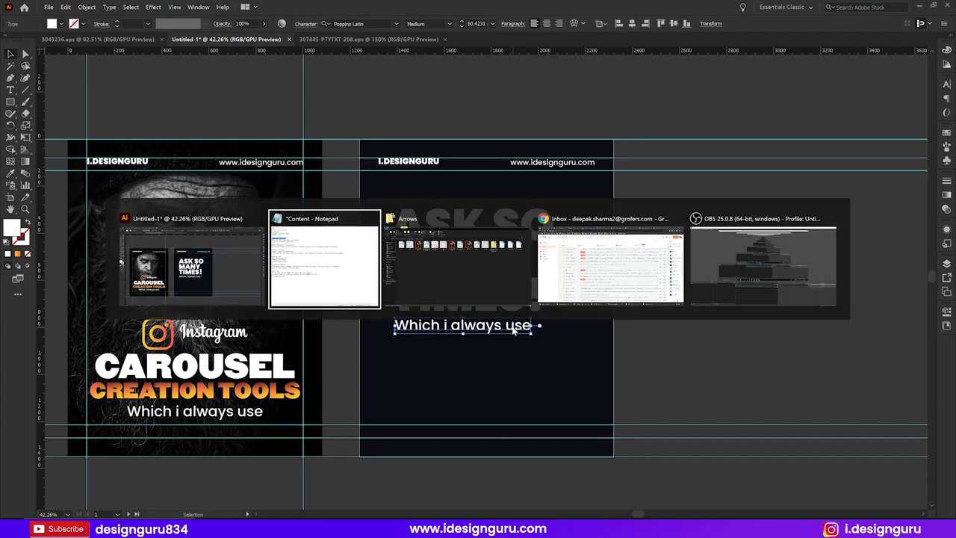
key(Down)
key(Home)
key(ctrl+shift+Right)
key(ctrl+shift+Right)
key(ctrl+shift+Right)
key(ctrl+shift+Right)
key(alt+Tab)
click(485, 325)
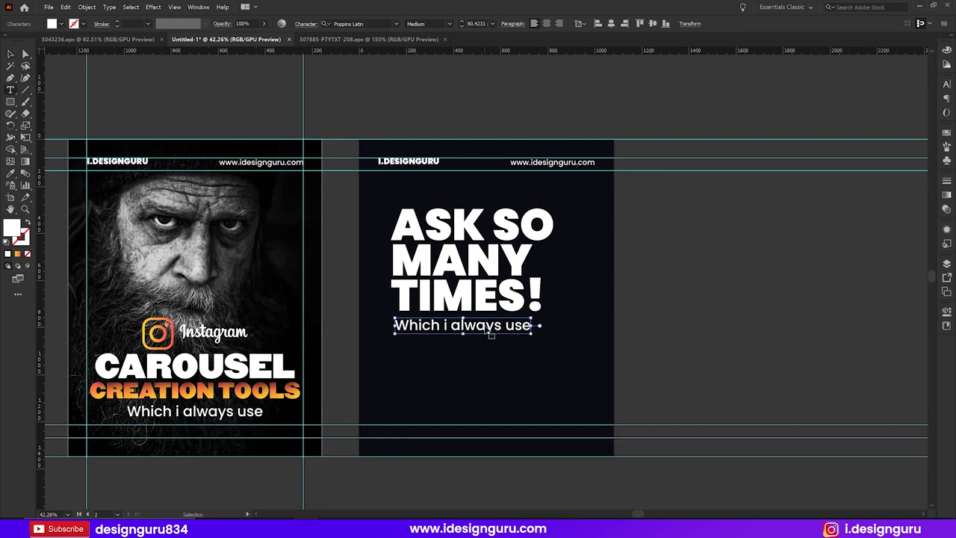
text(Here you will find every tool which)
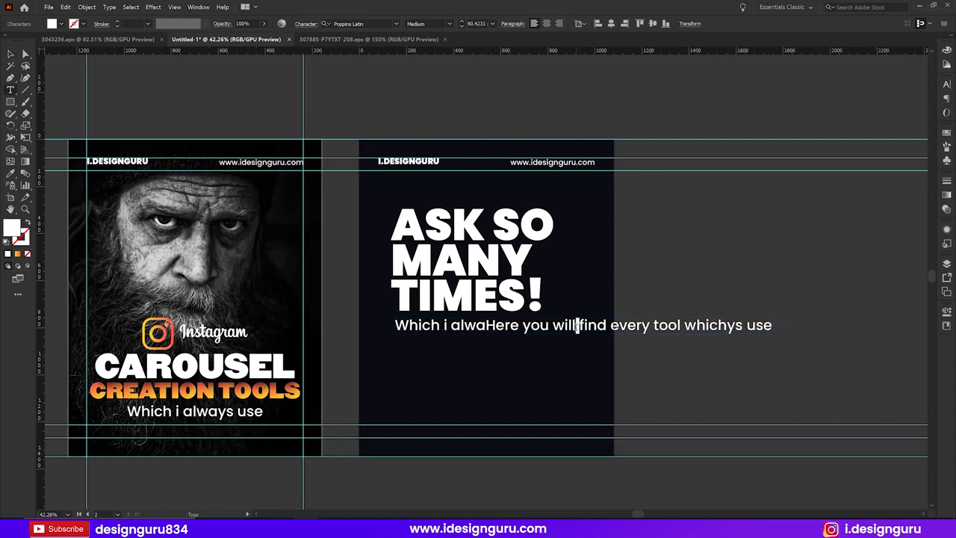
key(Return)
key(Escape)
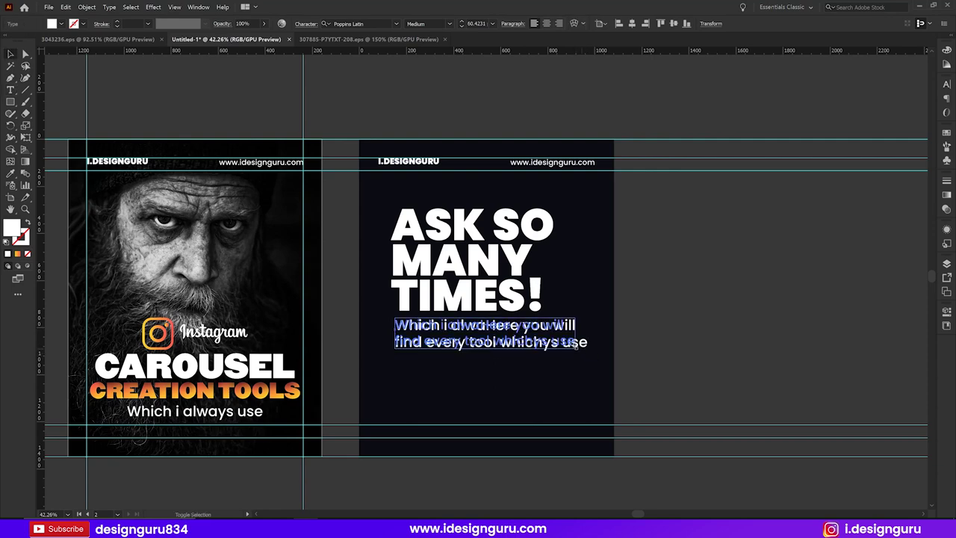
drag(576, 344, 539, 342)
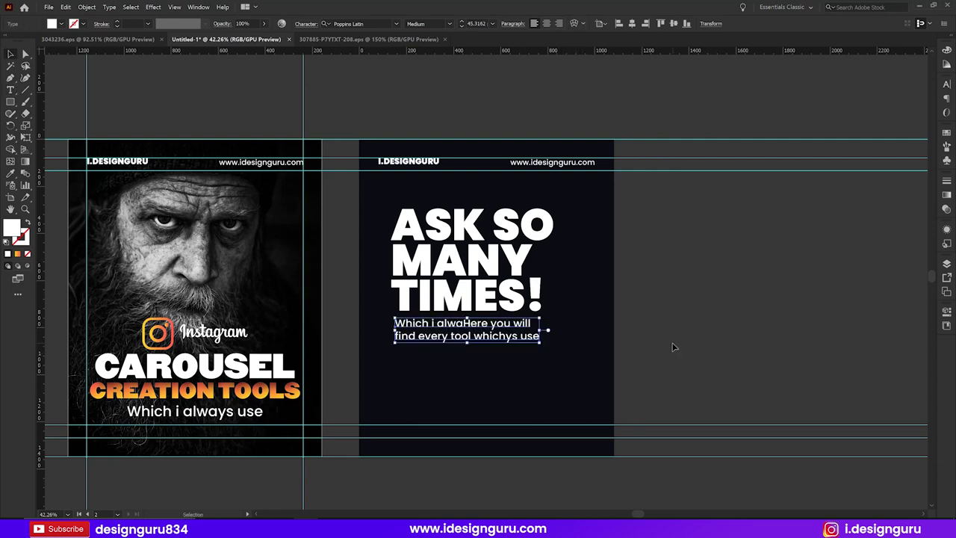
Step: Delete the leftover 'Which i always' and rebreak the subtext so 'which use' starts line two
double_click(508, 338)
key(Delete)
key(Delete)
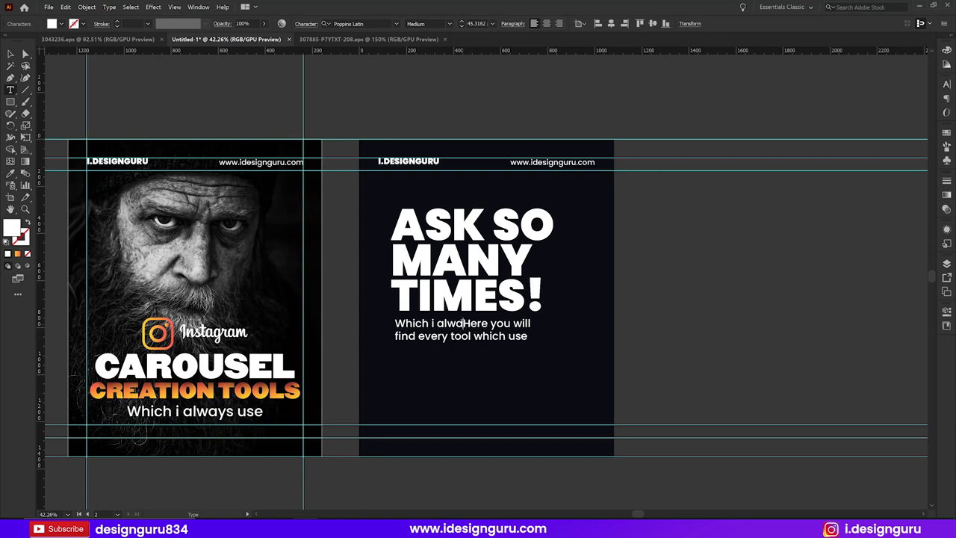
text(ys)
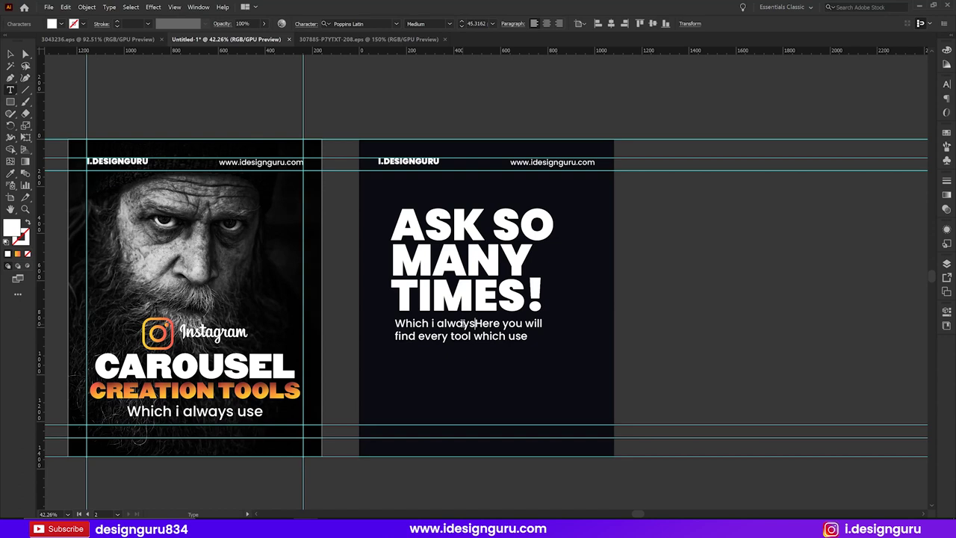
drag(473, 323, 358, 315)
key(Delete)
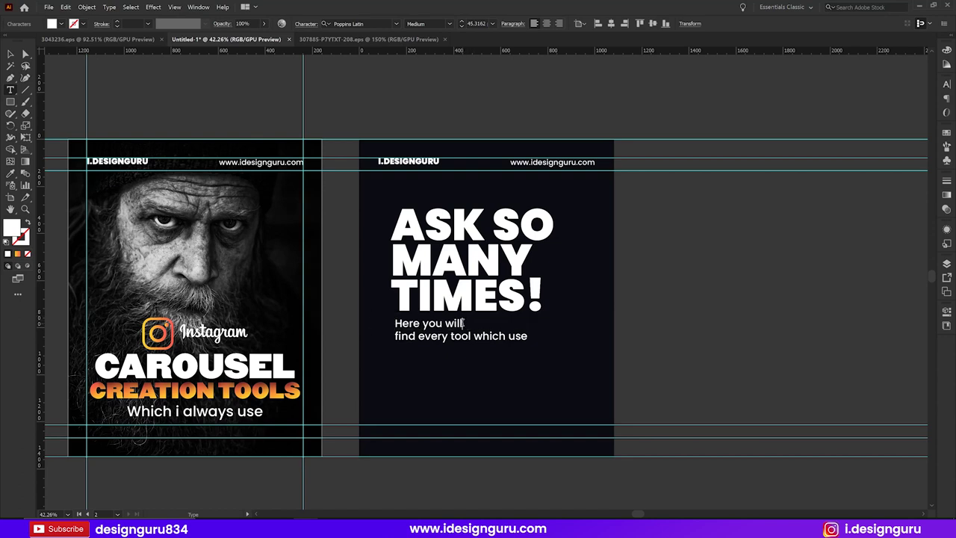
key(Delete)
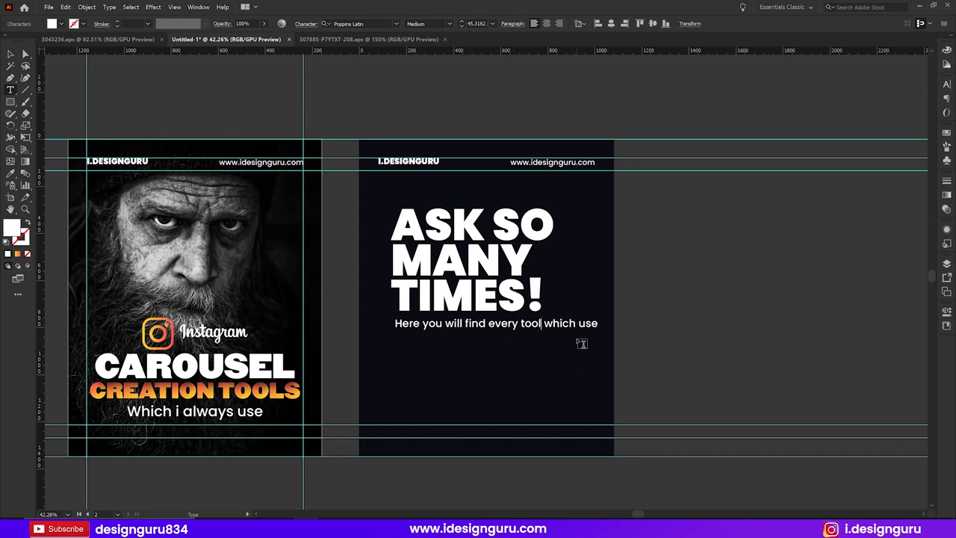
key(Delete)
key(Return)
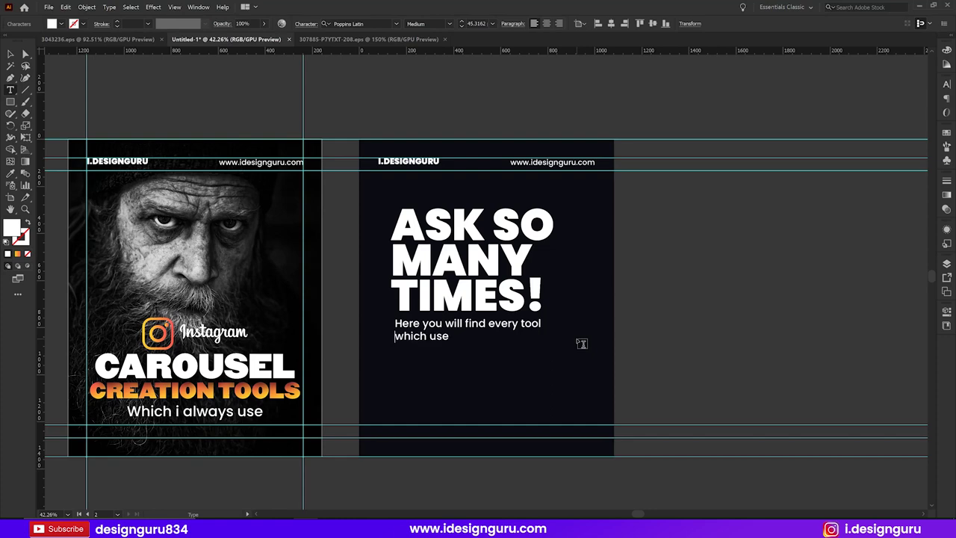
Step: Paste the next Notepad line after 'which i use' to complete the subtext
key(alt+Tab)
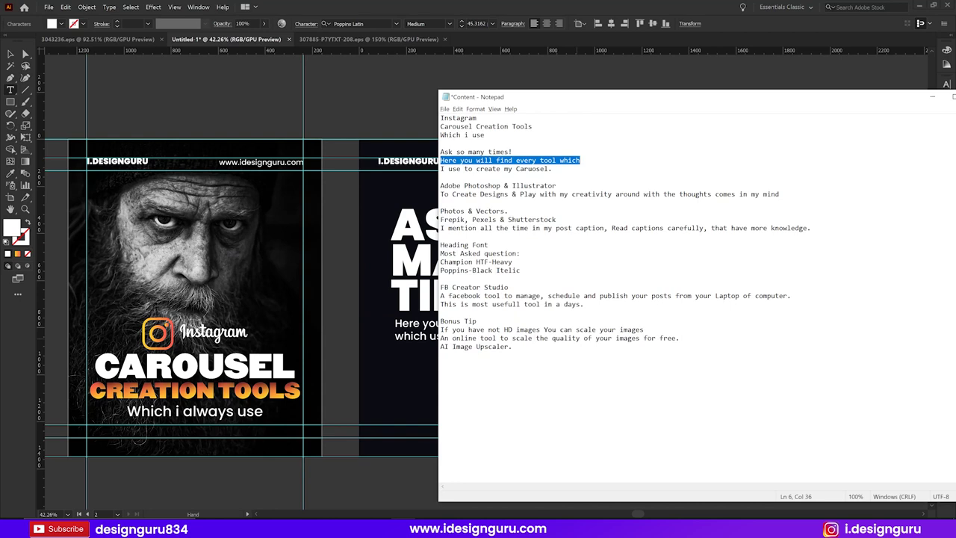
key(Down)
key(Home)
key(ctrl+shift+Right)
key(ctrl+shift+Right)
key(ctrl+shift+Right)
key(shift+End)
key(alt+Tab)
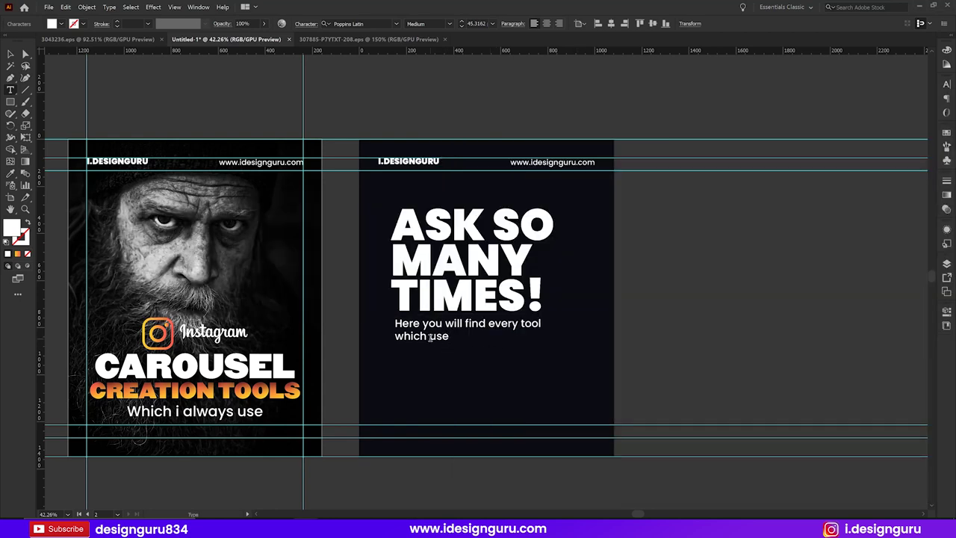
text(i)
key(ctrl+v)
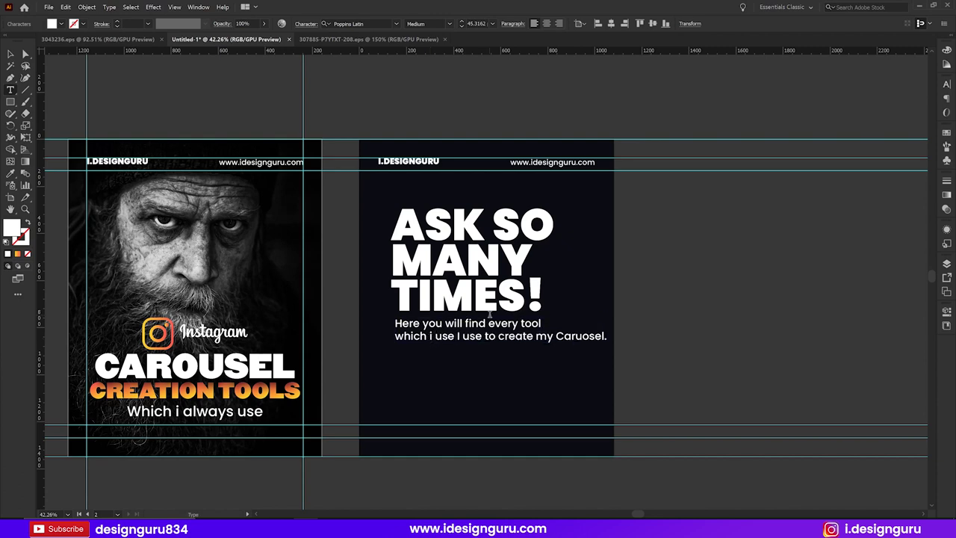
key(Escape)
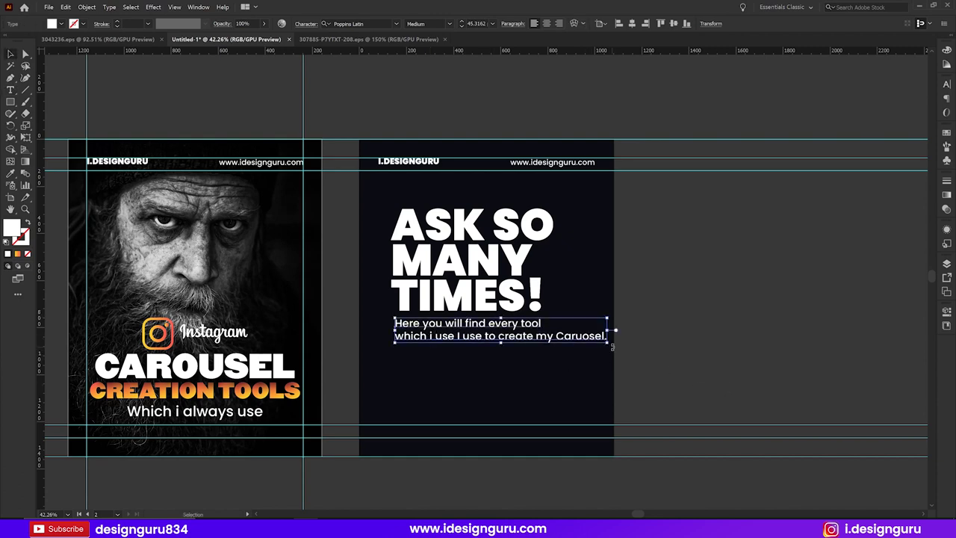
click(654, 301)
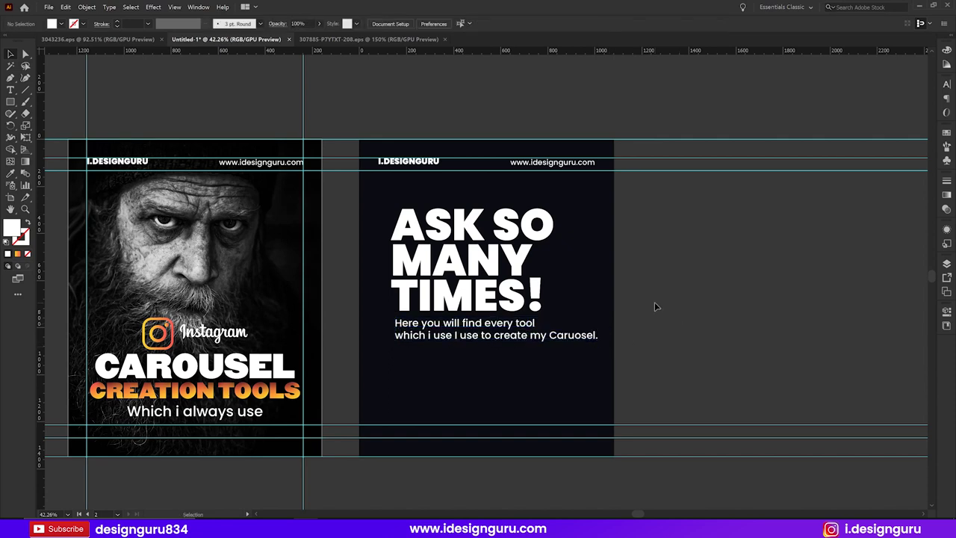
Step: Group the headline and subtext and centre the group horizontally on the dark slide
click(528, 329)
shift+click(518, 302)
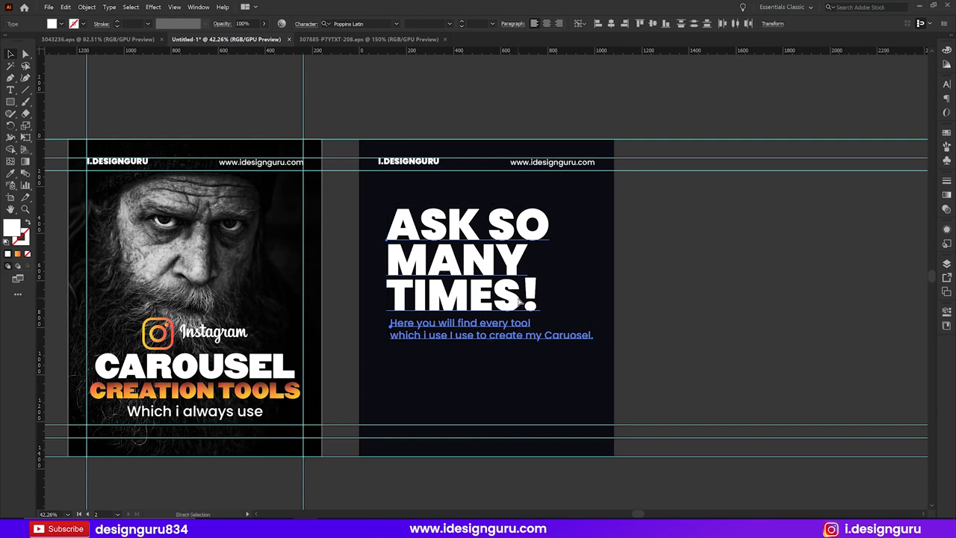
key(ctrl+g)
click(540, 286)
click(632, 23)
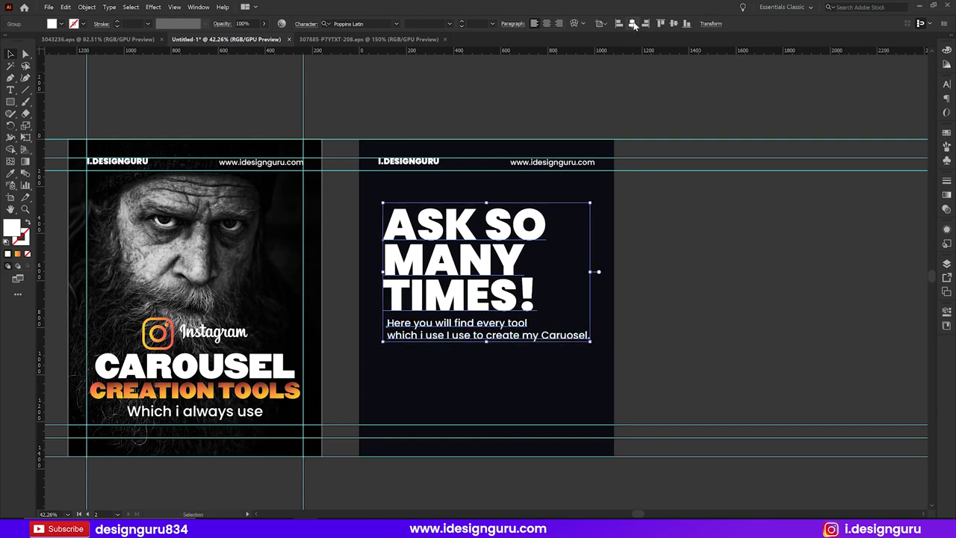
click(719, 263)
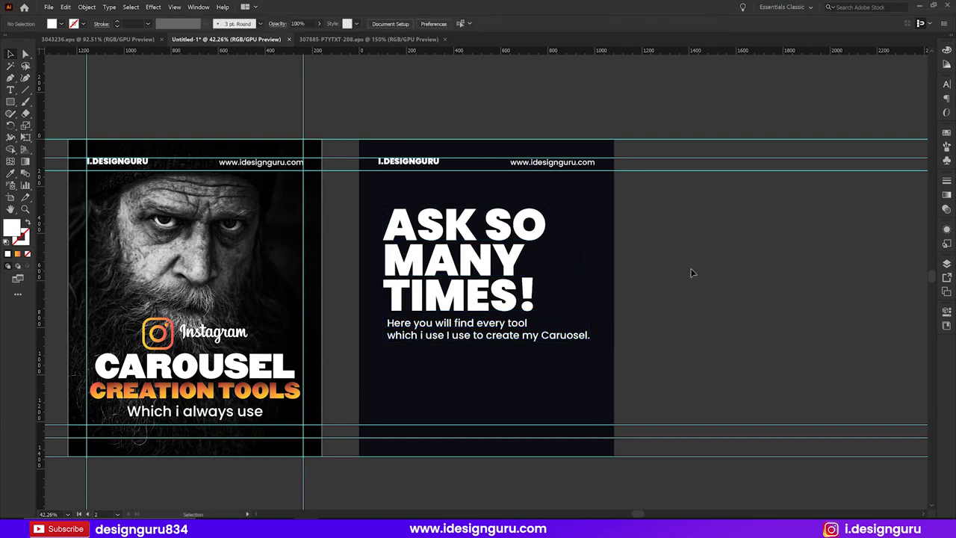
scroll(691, 273, down, 1)
click(477, 251)
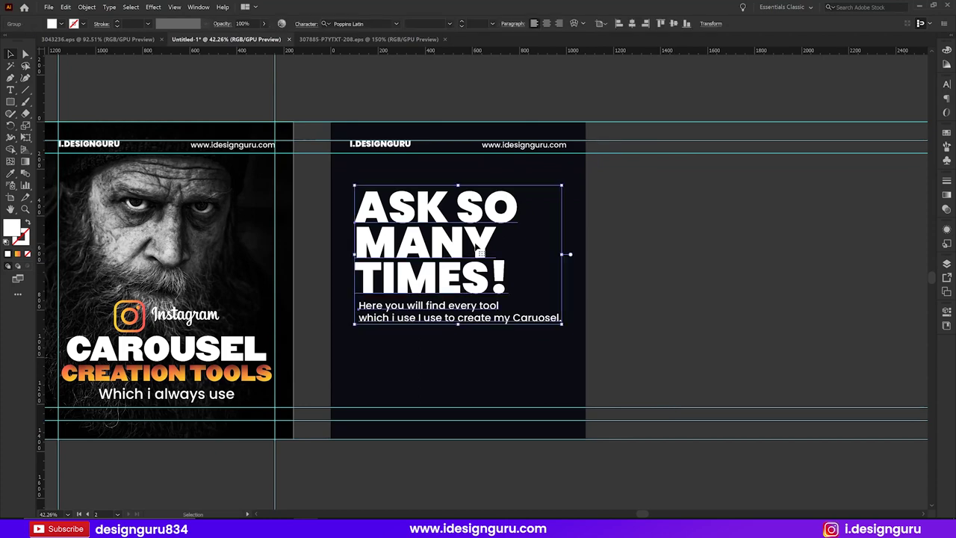
click(711, 269)
Step: Alt-drag the dark slide's artboard with the Artboard tool to duplicate it to the right
drag(409, 289, 509, 301)
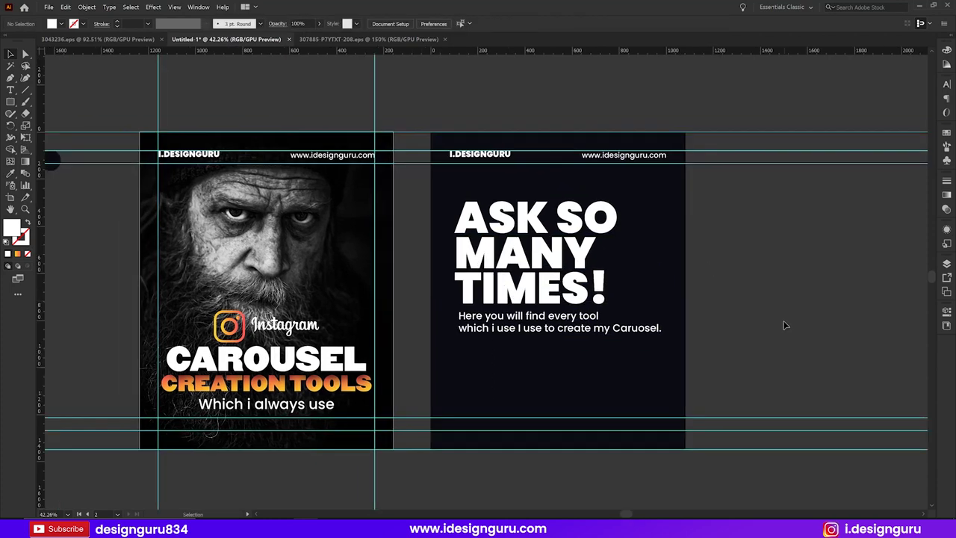
drag(722, 274, 512, 267)
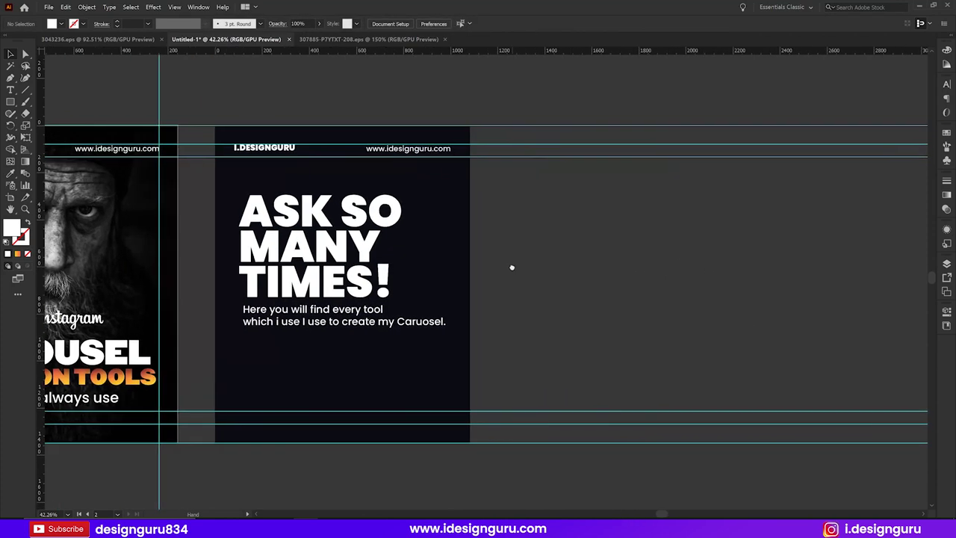
click(338, 239)
double_click(269, 281)
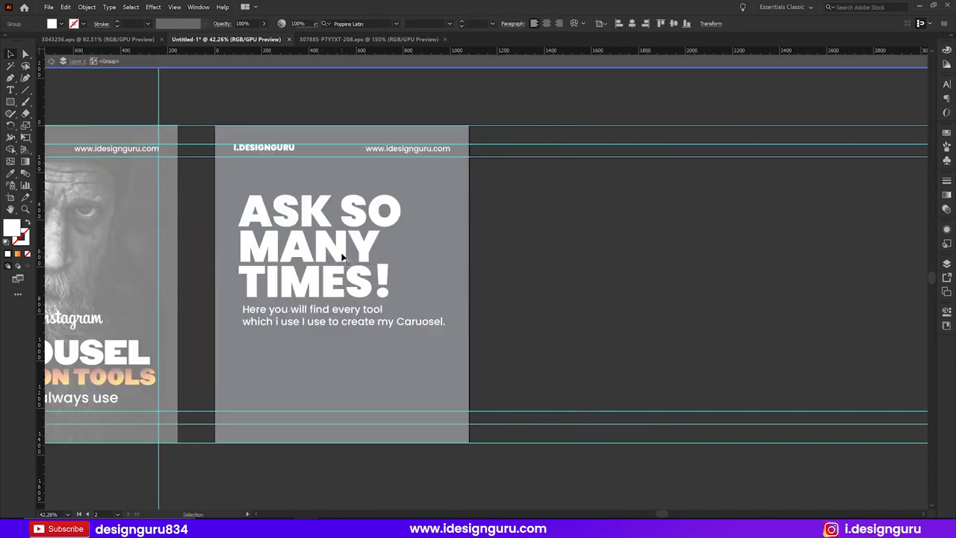
double_click(607, 262)
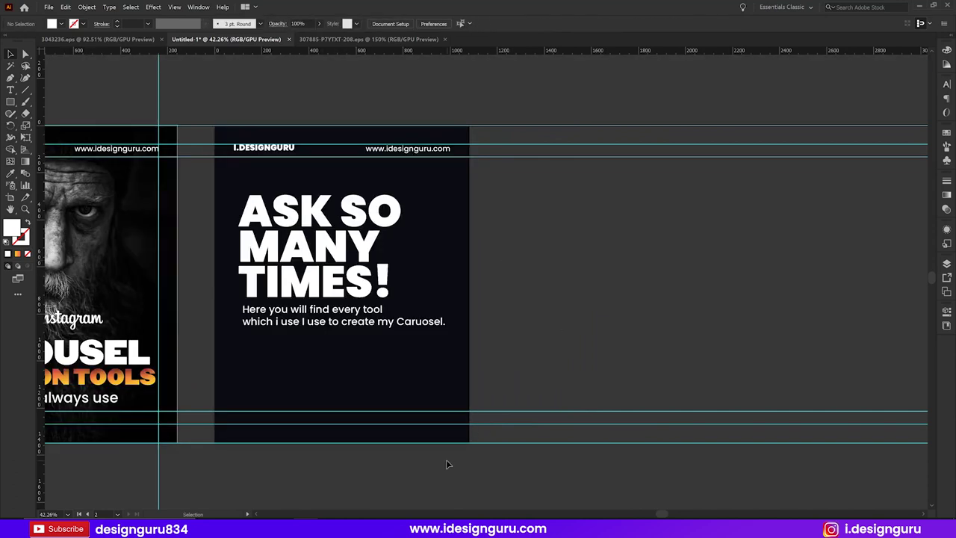
drag(260, 265, 431, 290)
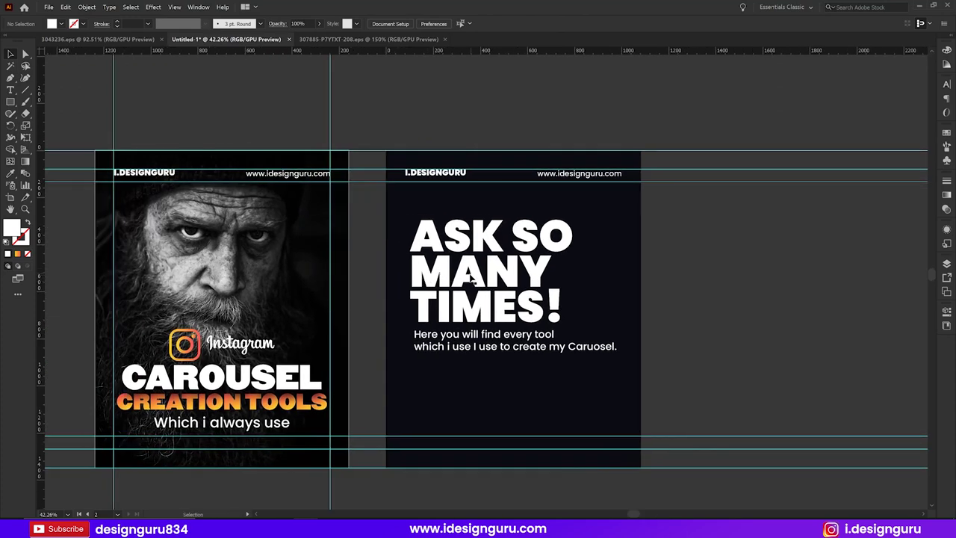
drag(805, 309, 525, 284)
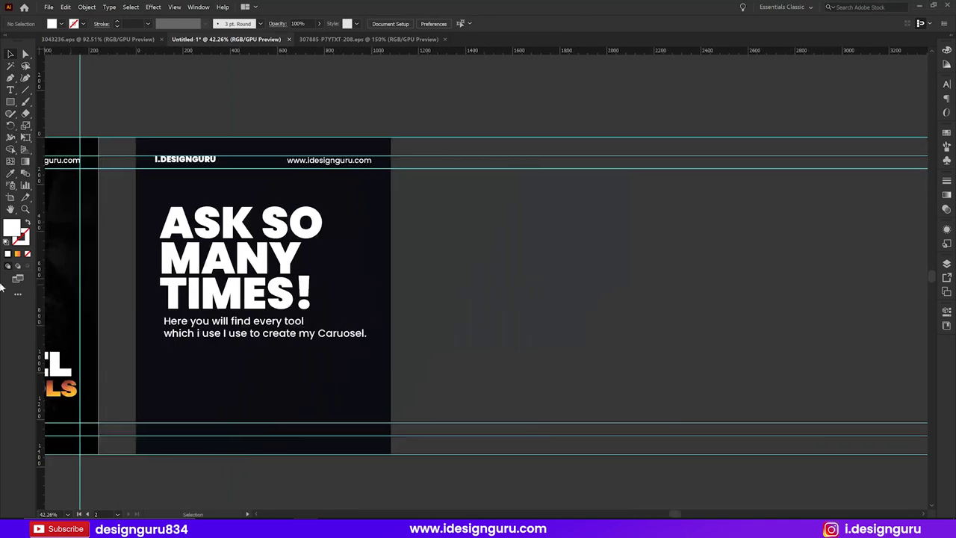
click(10, 197)
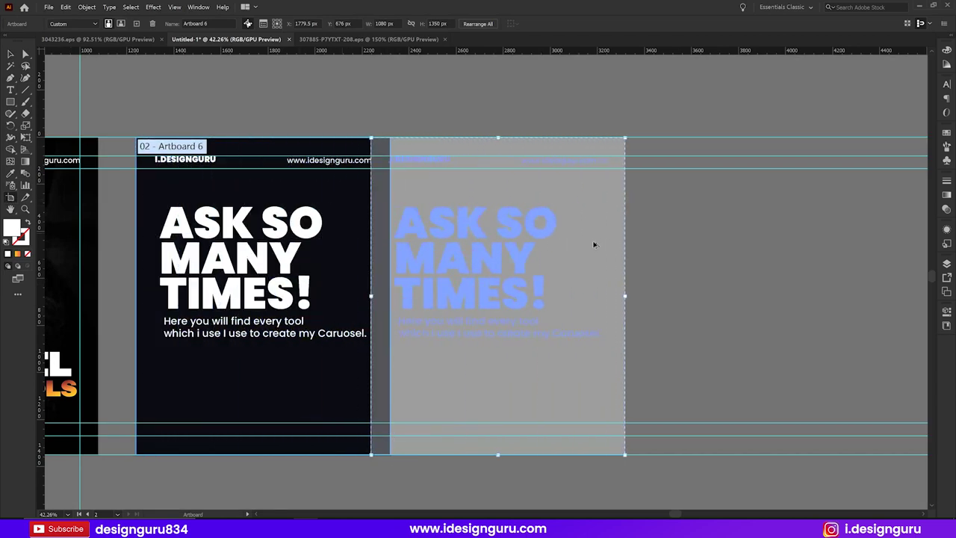
alt+drag(344, 237, 632, 237)
click(9, 55)
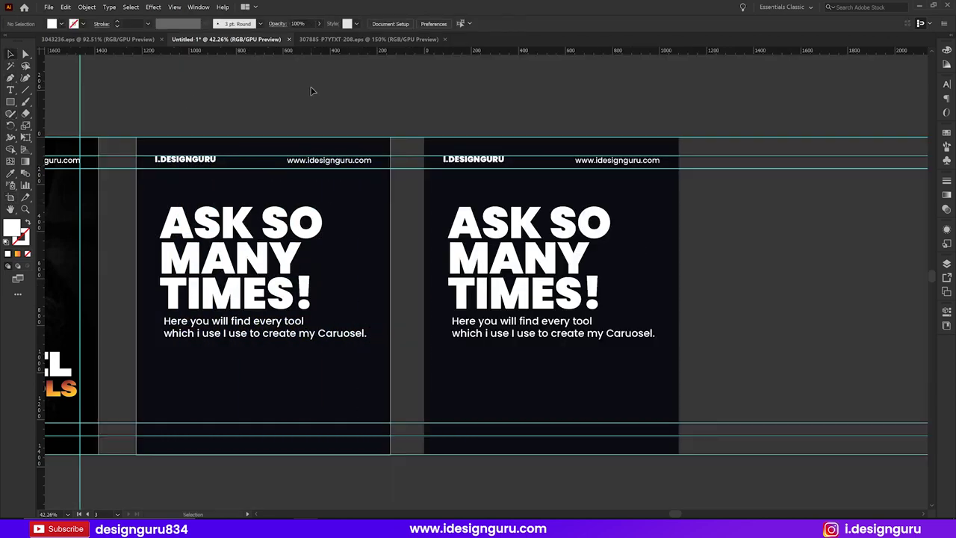
drag(540, 186, 364, 182)
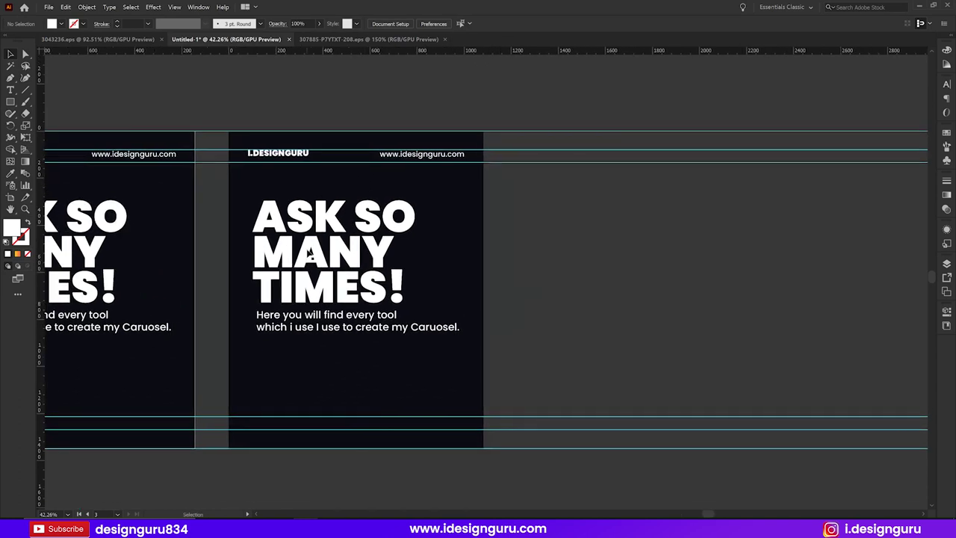
click(307, 528)
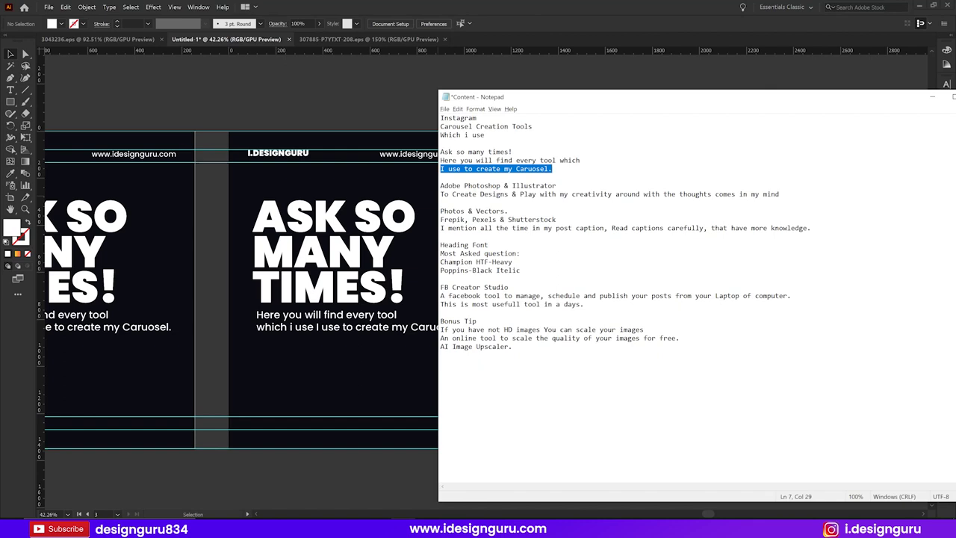
Step: Replace the copied slide's headline with 'ADOBE PHOTOSHOP & ILLUSTRATOR', then trim it to 'ADOBE'
drag(440, 185, 556, 185)
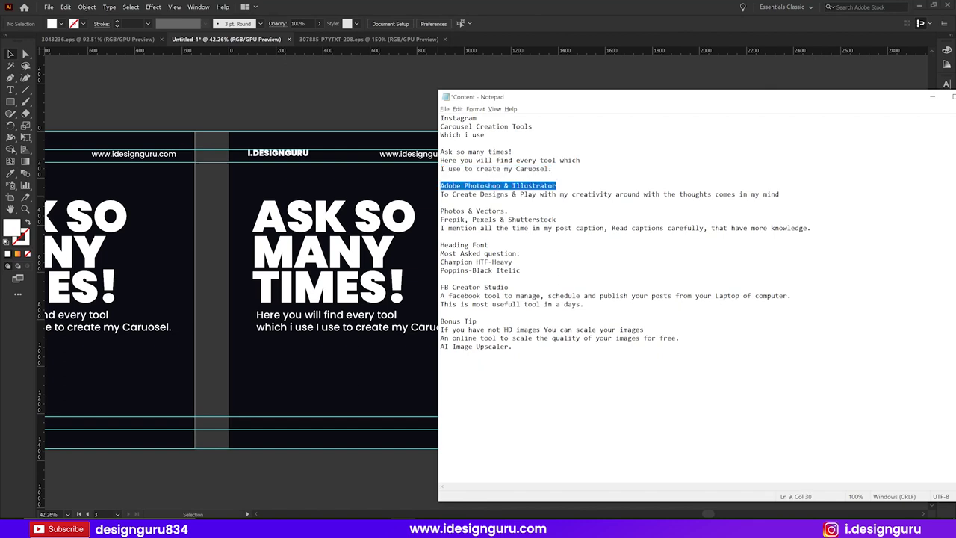
double_click(394, 230)
double_click(389, 225)
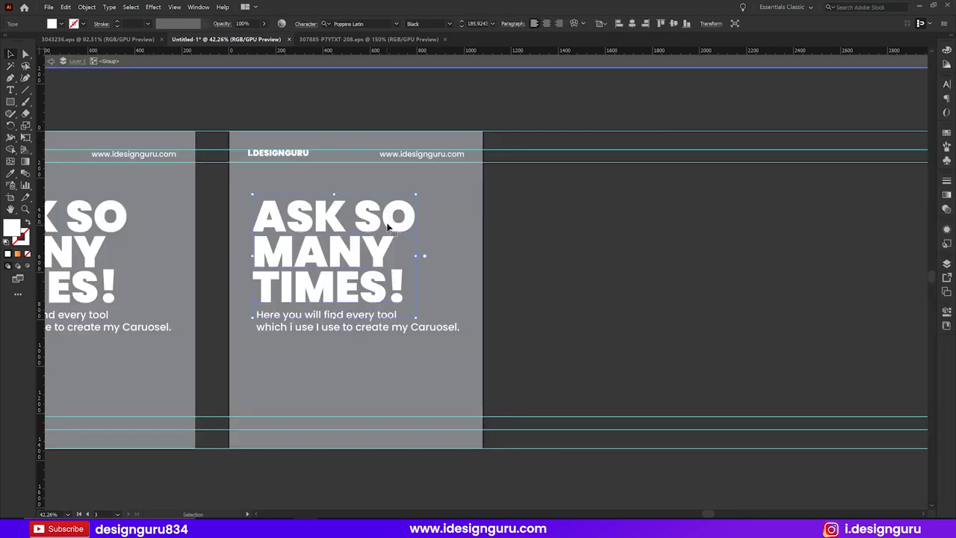
key(ctrl+a)
key(ctrl+v)
key(Escape)
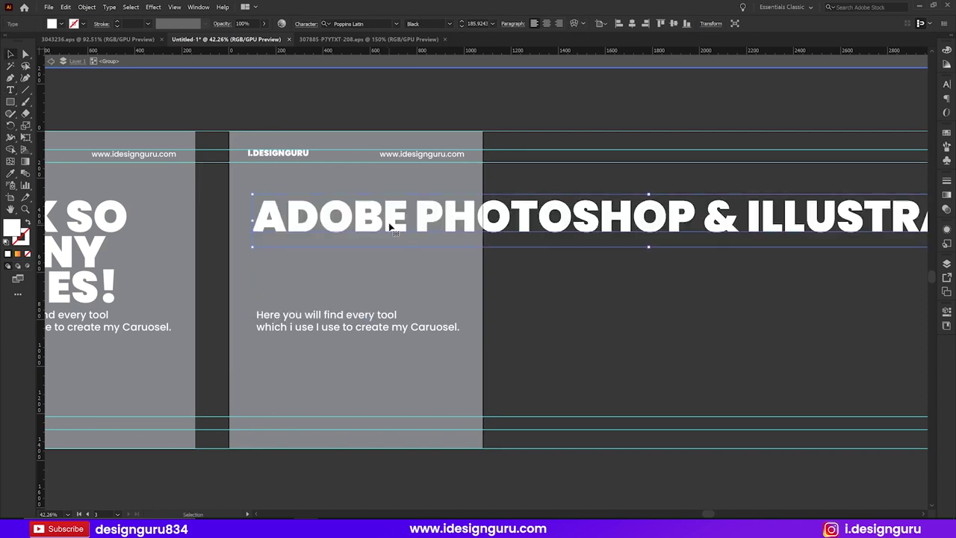
key(t)
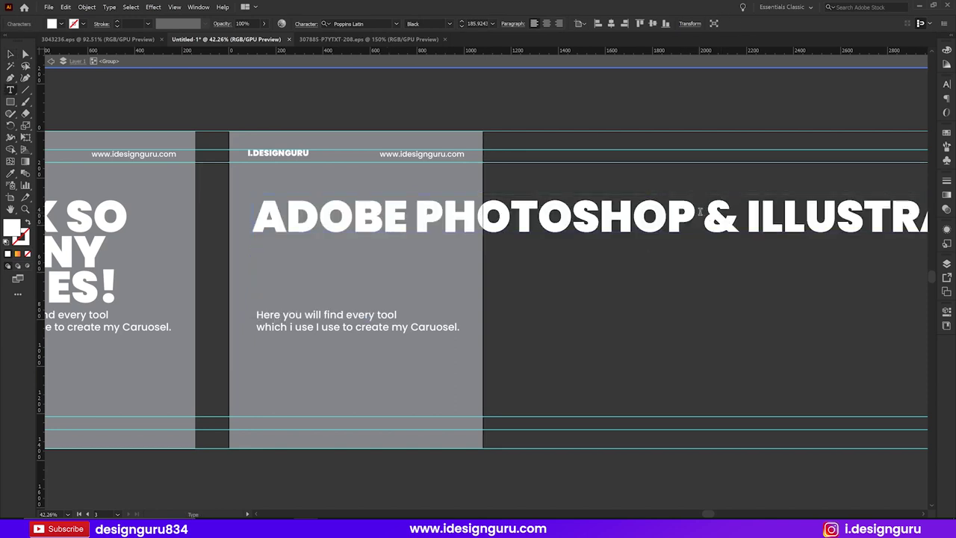
drag(423, 208, 898, 208)
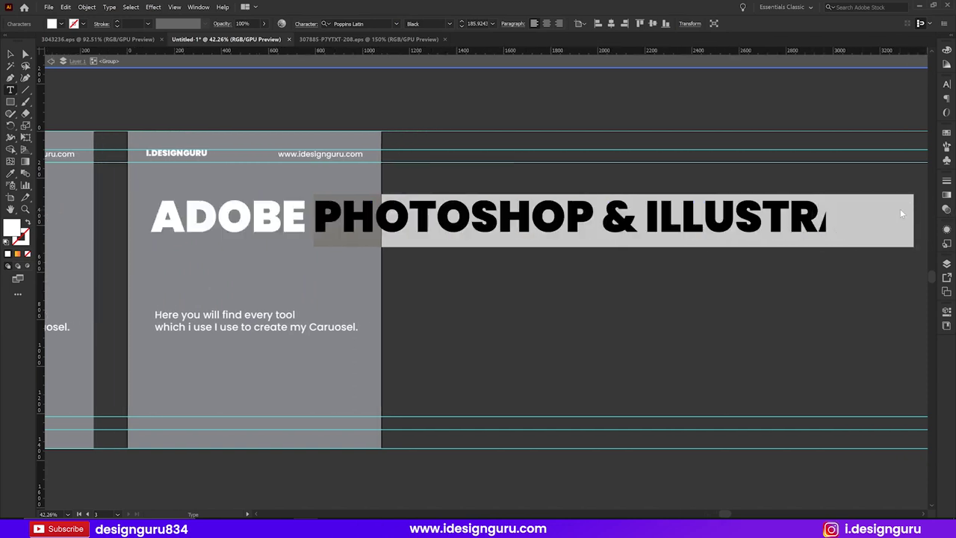
key(Escape)
key(BackSpace)
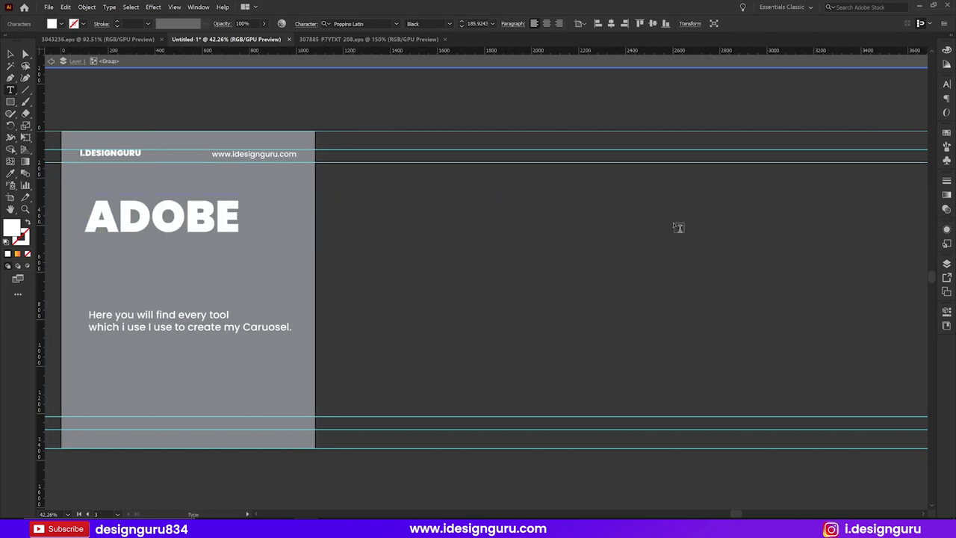
key(Escape)
key(Escape)
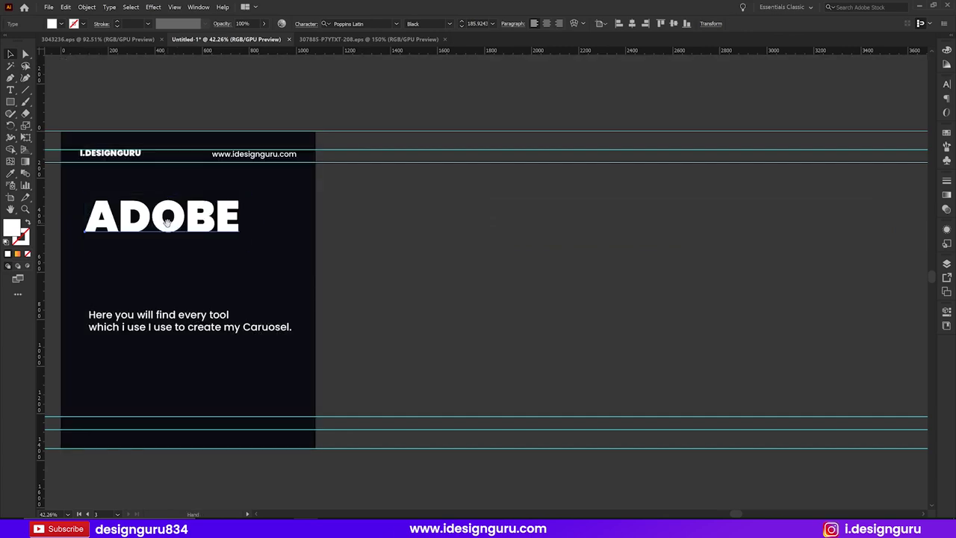
Step: Centre ADOBE horizontally and place a scaled-down PHOTOSHOP & ILLUSTRATOR subtitle beneath it
scroll(478, 284, left, 5)
scroll(478, 284, up, 1)
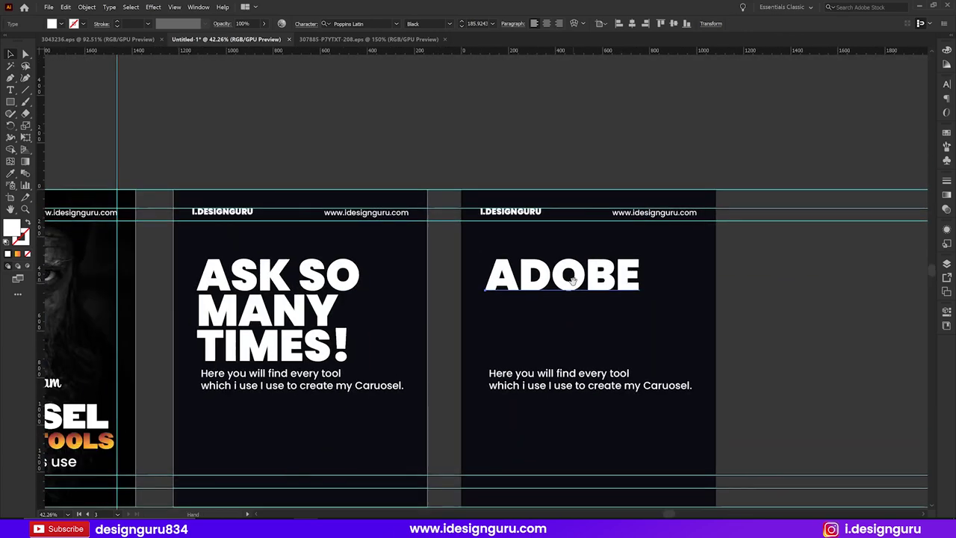
click(632, 24)
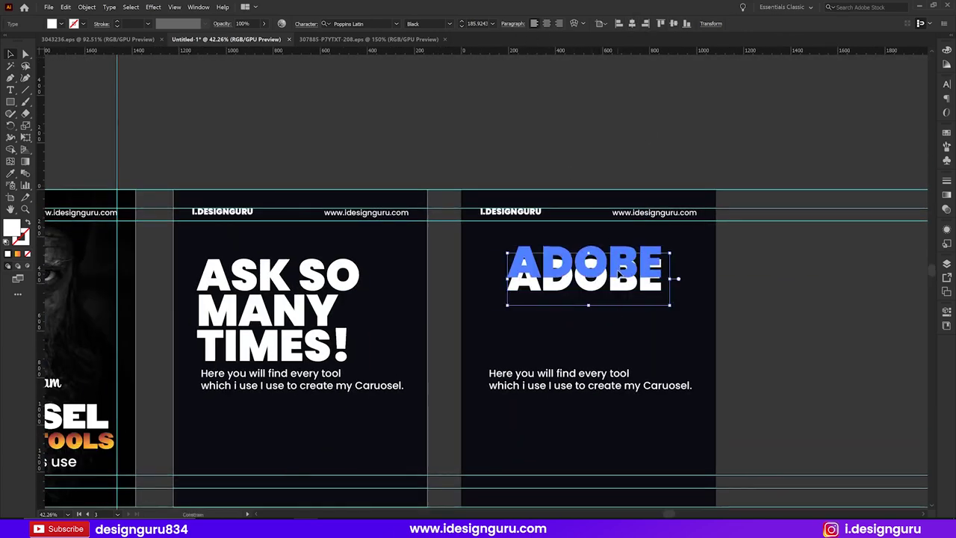
click(696, 299)
key(ctrl+v)
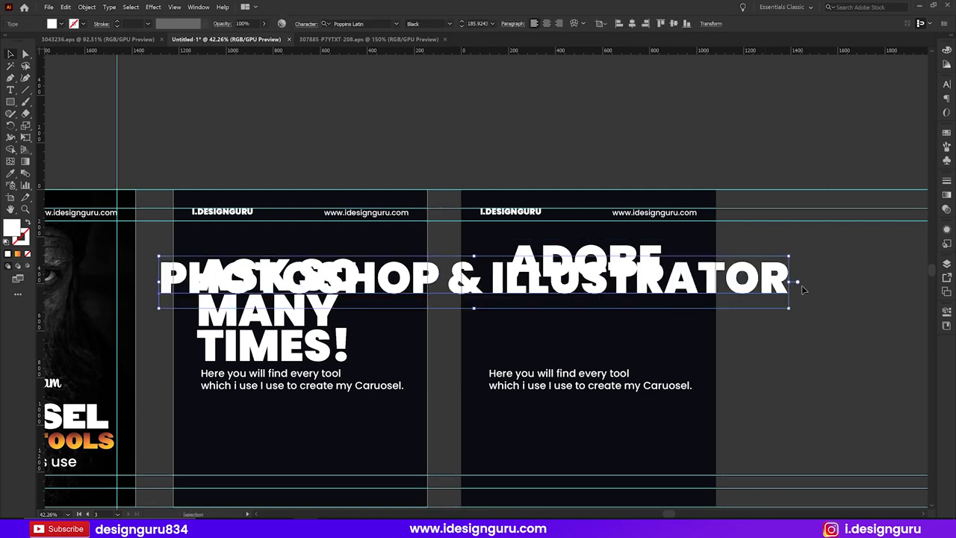
mouse_move(789, 306)
mouse_down()
mouse_move(613, 293)
mouse_move(670, 311)
mouse_up()
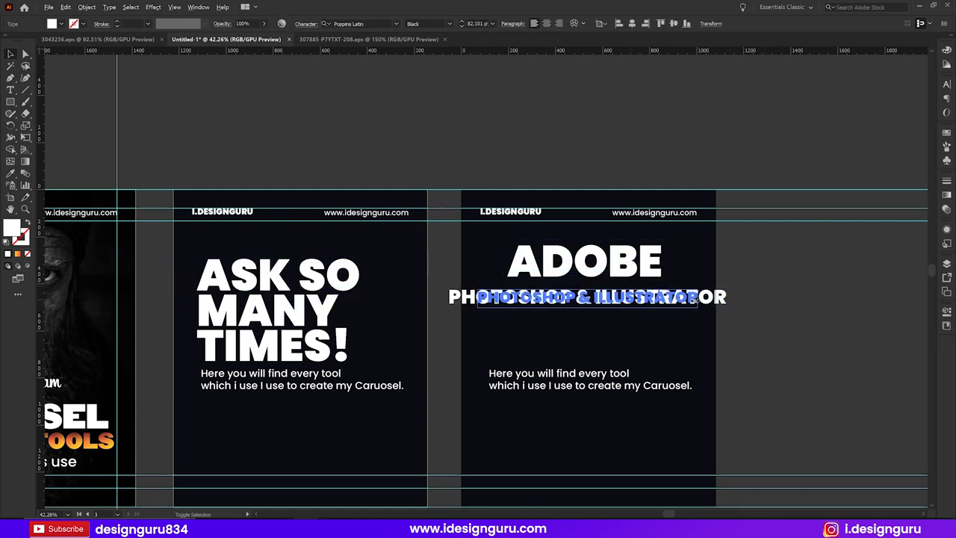
drag(727, 299, 693, 298)
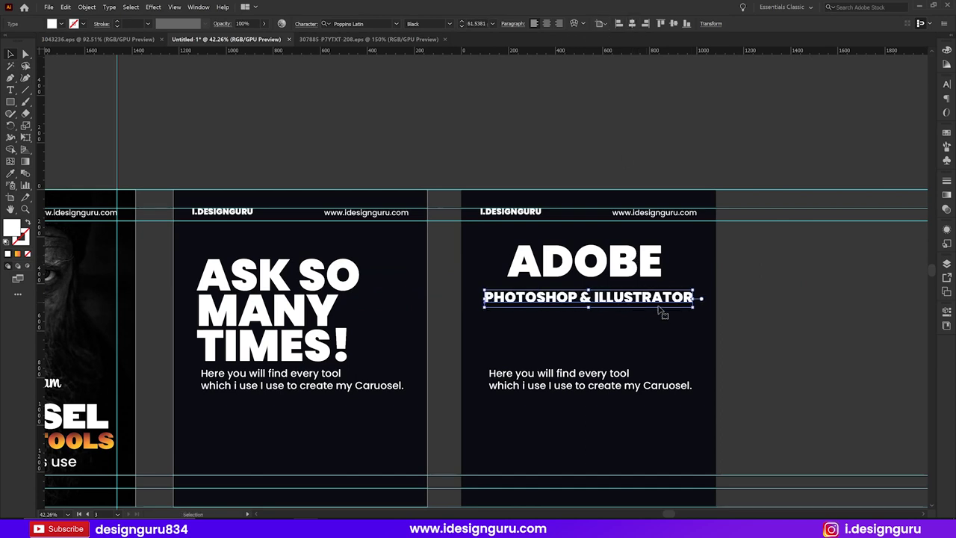
drag(665, 306, 662, 288)
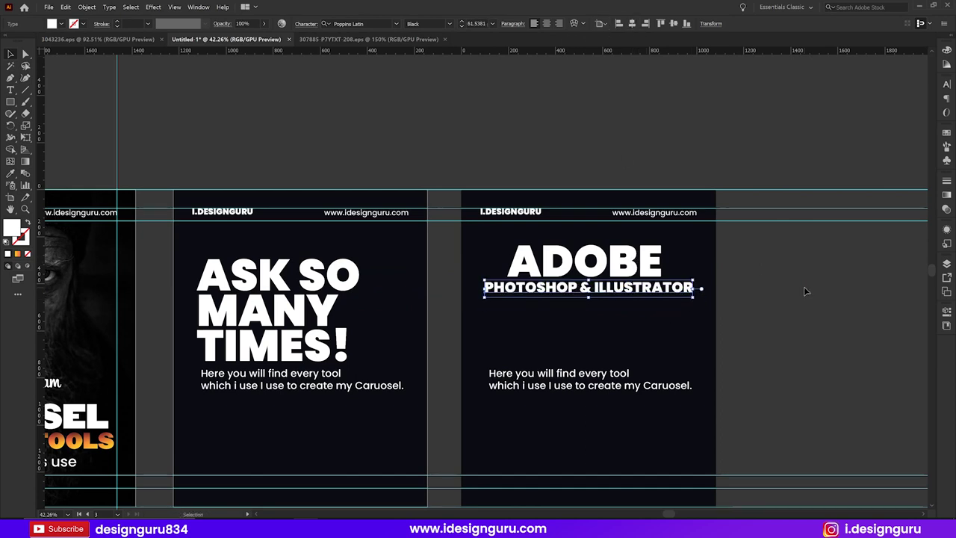
drag(804, 286, 697, 211)
Step: Tighten the title block spacing and move the paragraph up under the subtitle
click(526, 193)
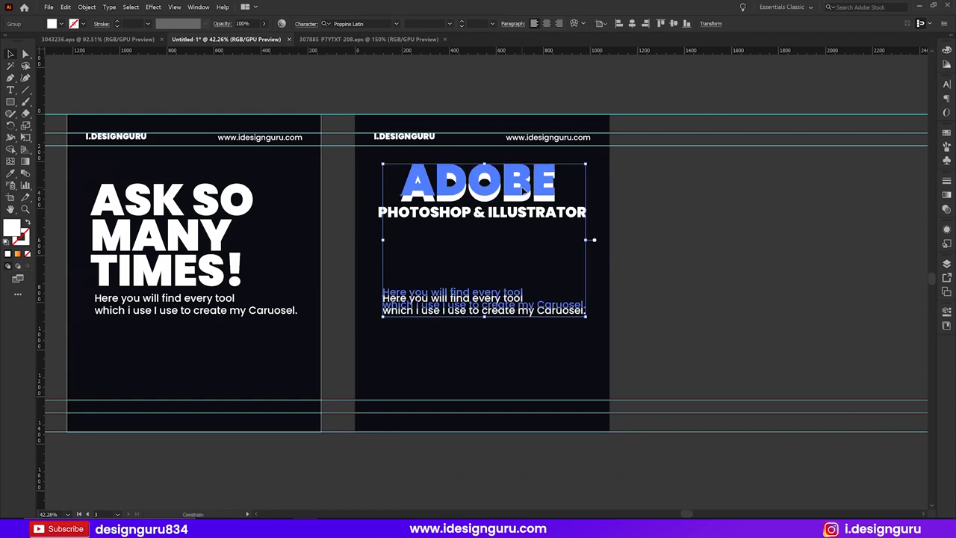
drag(525, 193, 526, 187)
click(625, 202)
drag(525, 224, 525, 220)
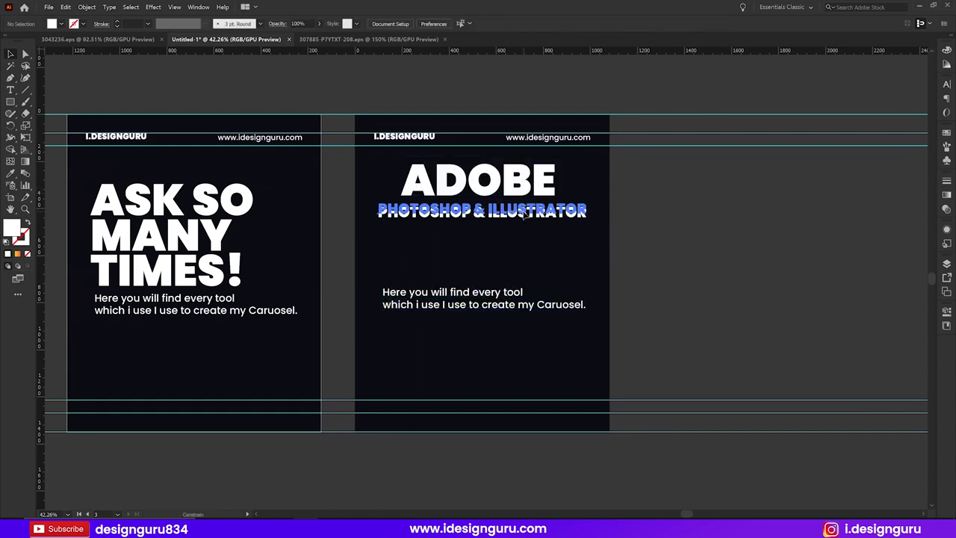
shift+click(529, 196)
click(504, 306)
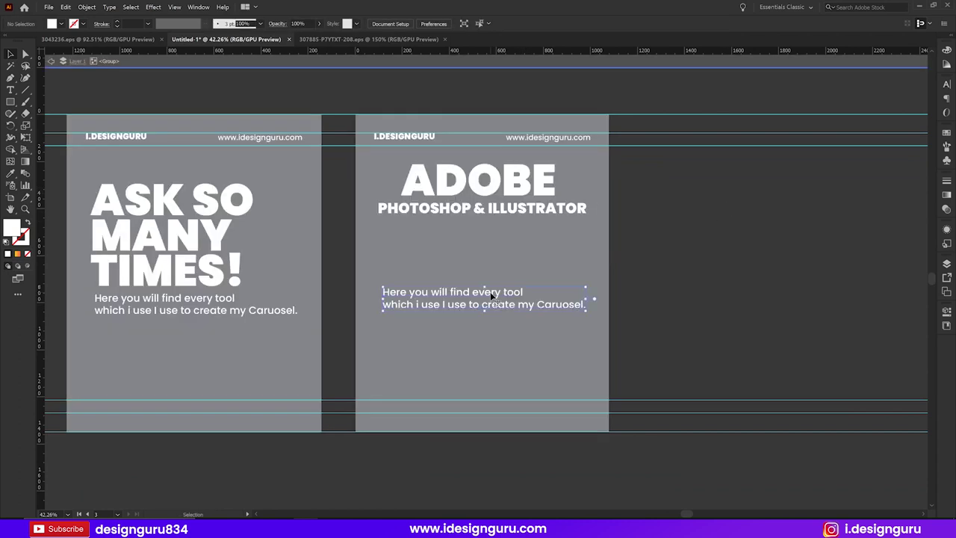
key(Delete)
key(ctrl+z)
click(721, 245)
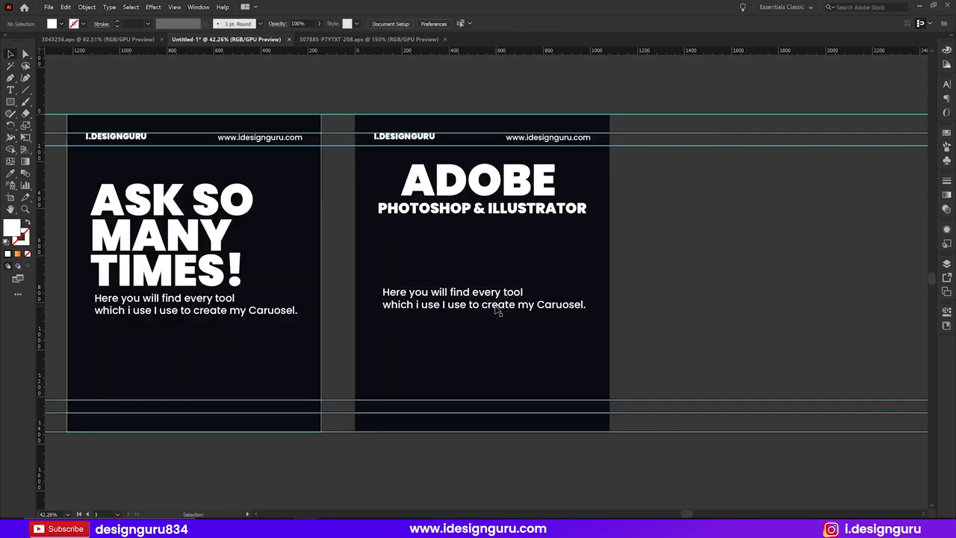
drag(496, 308, 499, 283)
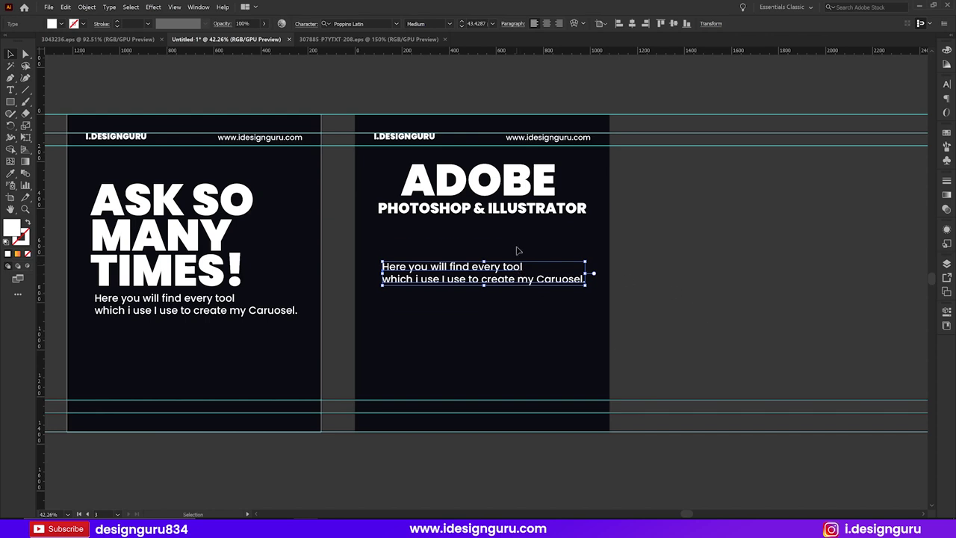
drag(517, 260, 518, 232)
Step: Try a duplicate of the paragraph below the original, then delete it
key(a)
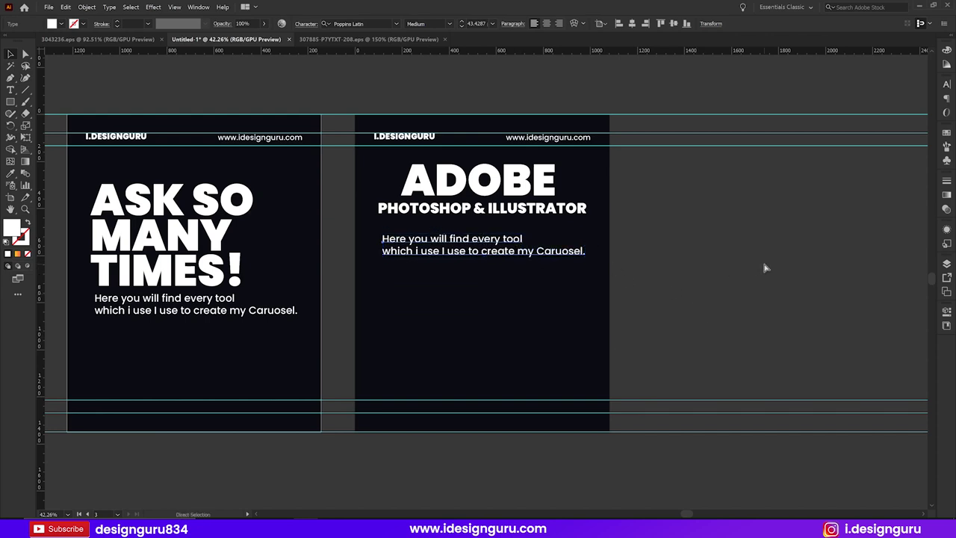
key(ctrl+v)
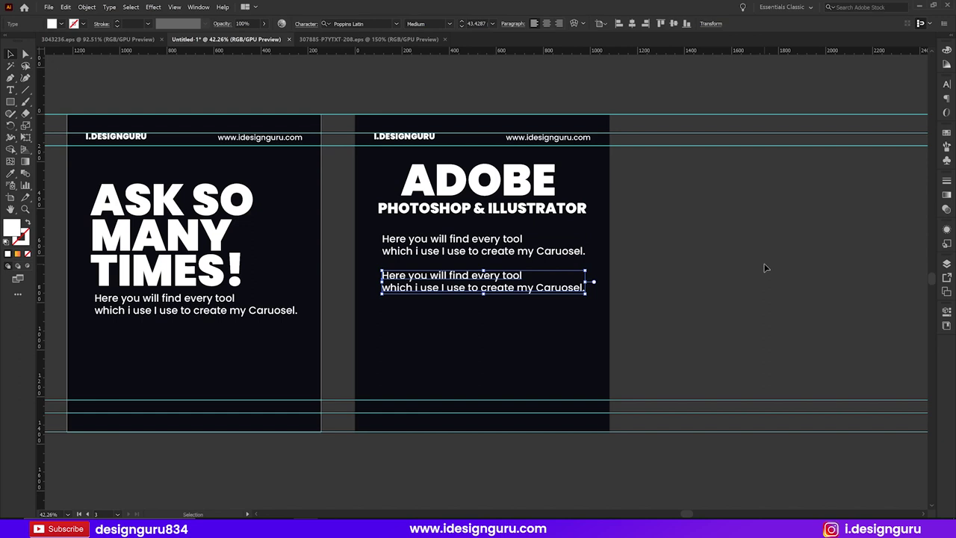
key(a)
key(ctrl+z)
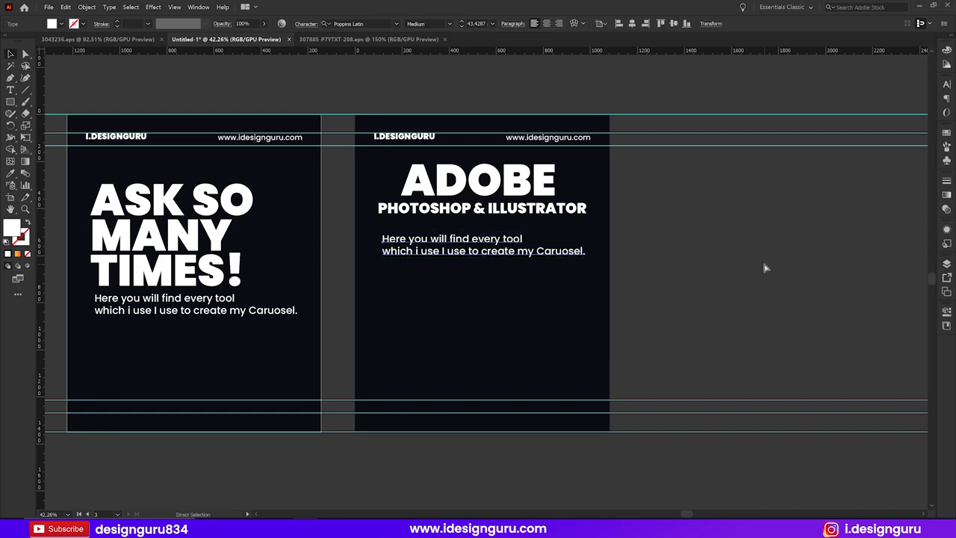
key(v)
drag(542, 258, 545, 308)
key(Delete)
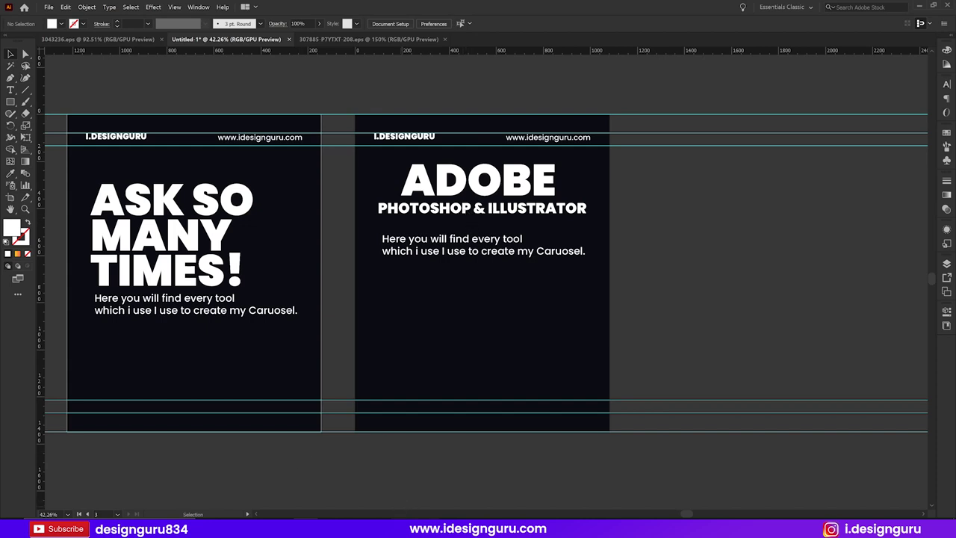
click(249, 516)
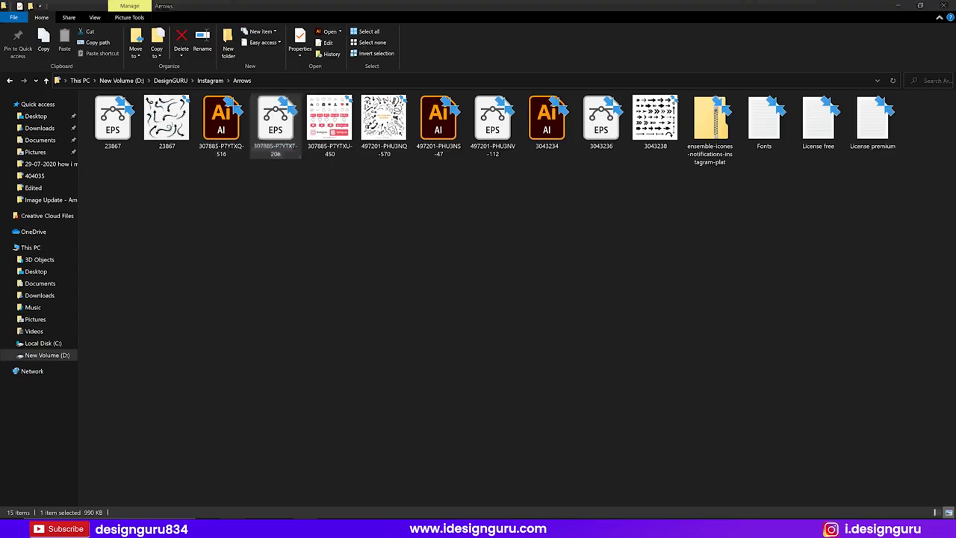
Step: Drag the Ai and Ps icon files from the 04-07-2020 post folder into Illustrator
click(210, 80)
double_click(224, 127)
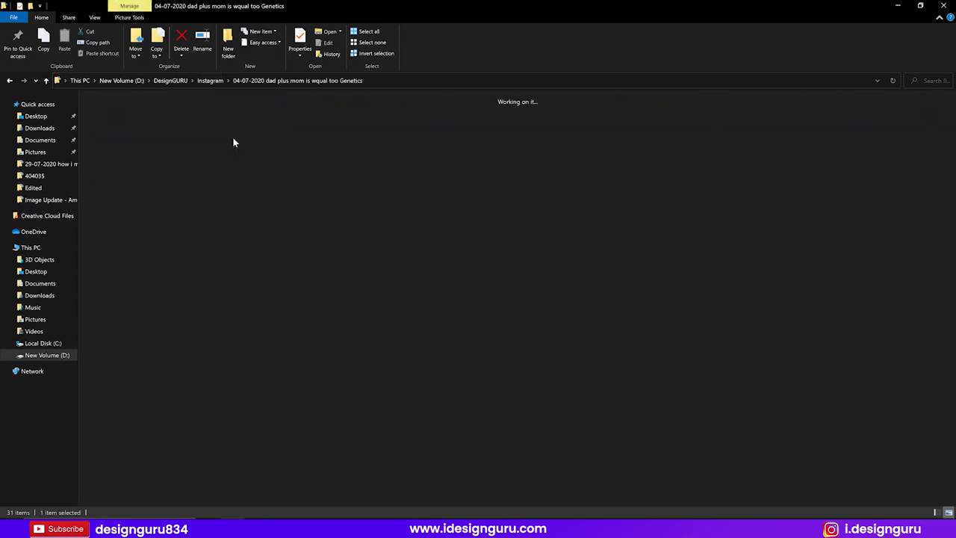
click(275, 124)
ctrl+click(167, 123)
mouse_move(275, 124)
mouse_down()
mouse_move(441, 267)
mouse_move(714, 287)
mouse_up()
key(alt+Tab)
Step: Open the 29-07-2020 carousel folder in File Explorer
click(211, 80)
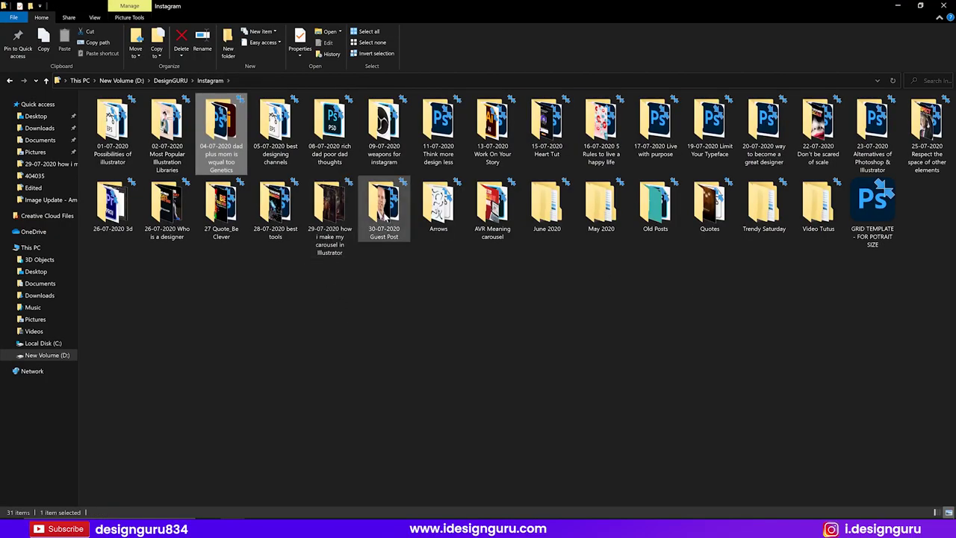
click(344, 212)
double_click(343, 212)
key(alt+Tab)
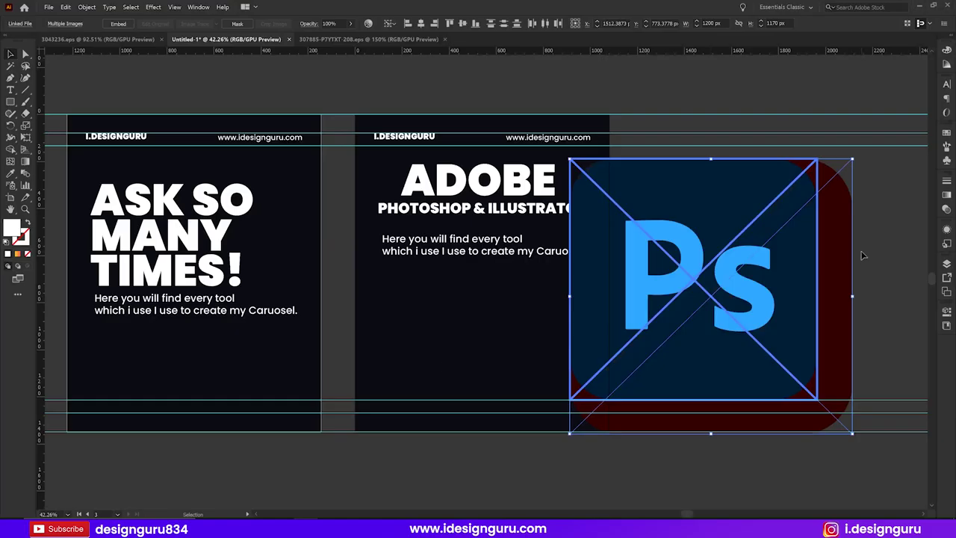
Step: Embed both the Ps and Ai images in the document
drag(768, 273, 546, 306)
click(761, 248)
click(469, 244)
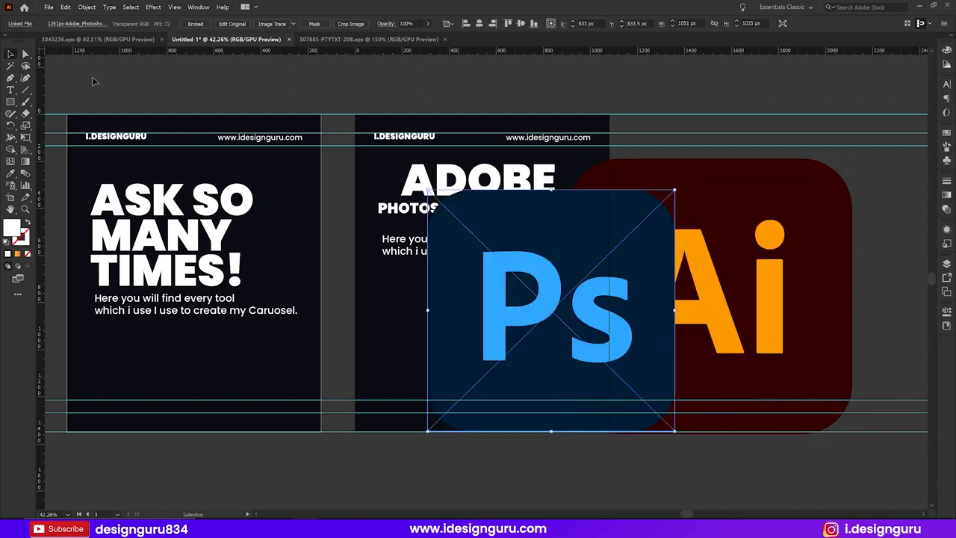
click(195, 23)
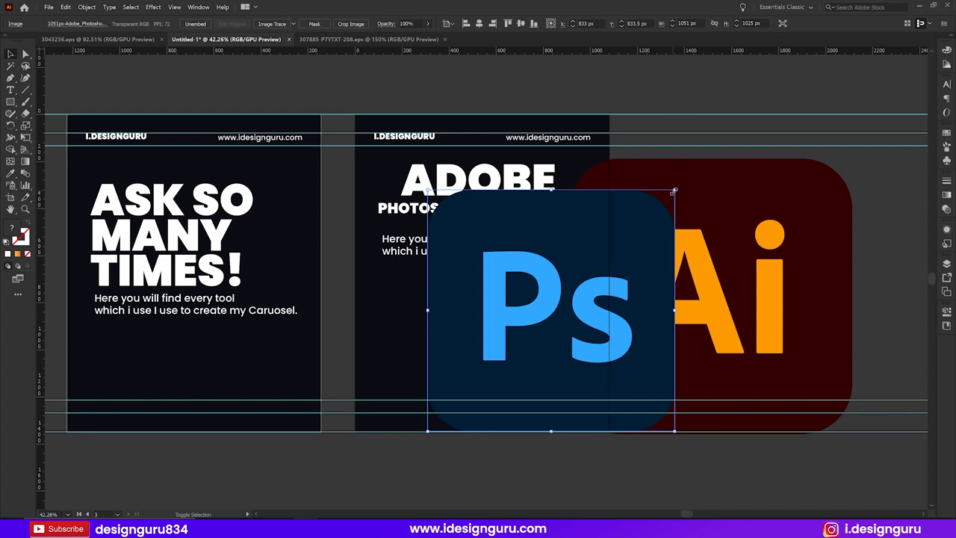
drag(675, 191, 507, 352)
click(732, 284)
click(195, 23)
Step: Shrink, tilt and position the Ps and Ai icons on either side of ADOBE
drag(852, 159, 716, 362)
drag(608, 393, 417, 203)
mouse_move(460, 248)
mouse_down()
mouse_move(416, 209)
mouse_move(394, 170)
mouse_up()
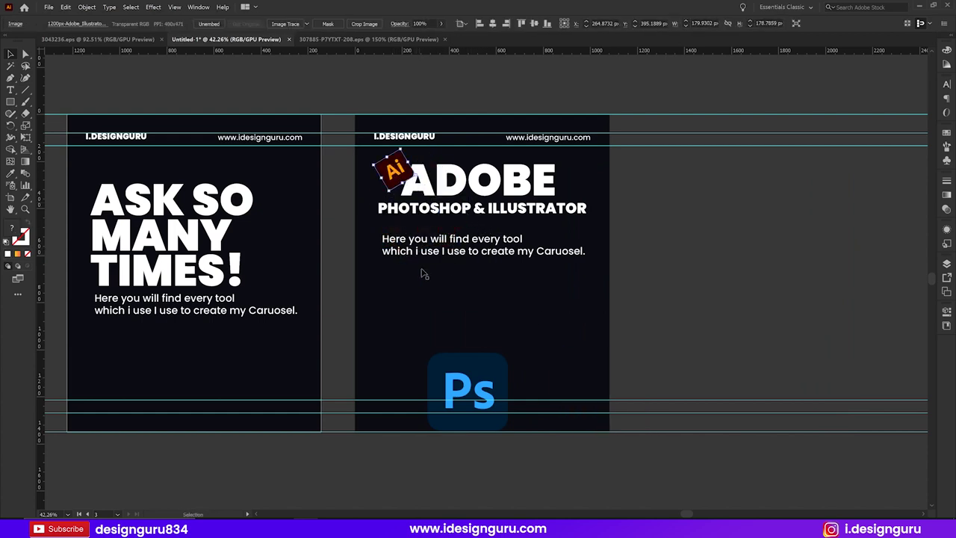
click(468, 367)
mouse_move(507, 353)
mouse_down()
mouse_move(482, 380)
mouse_move(498, 248)
mouse_move(521, 238)
mouse_move(511, 244)
mouse_move(381, 203)
mouse_up()
mouse_move(394, 170)
mouse_down()
mouse_move(542, 221)
mouse_move(377, 200)
mouse_move(387, 192)
mouse_move(396, 201)
mouse_up()
click(549, 224)
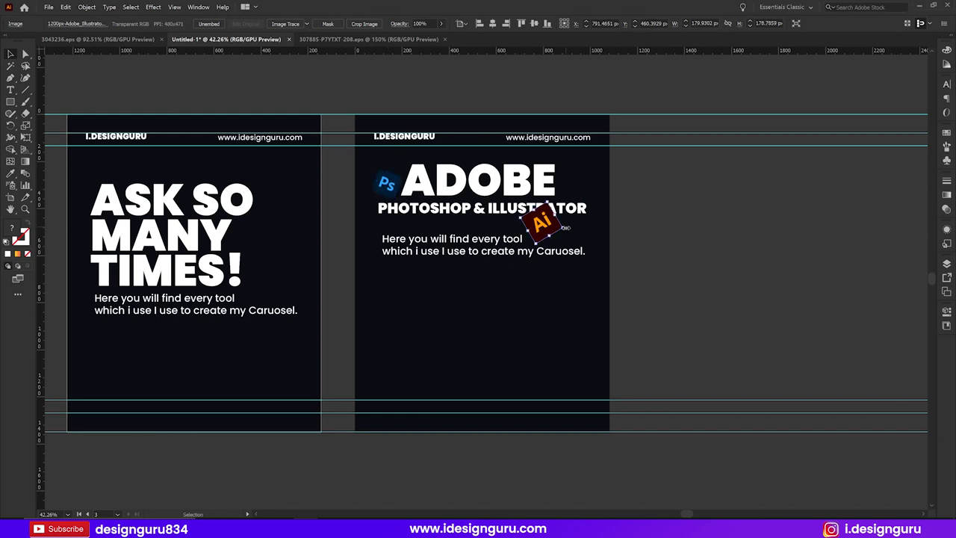
mouse_move(565, 228)
mouse_down()
mouse_move(556, 237)
mouse_move(583, 198)
mouse_move(577, 191)
mouse_up()
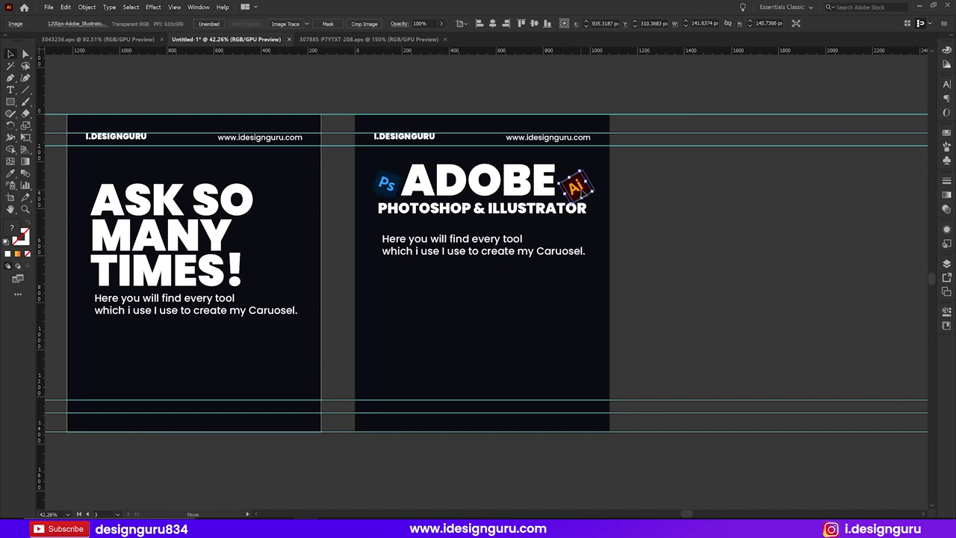
click(753, 197)
drag(384, 188, 384, 184)
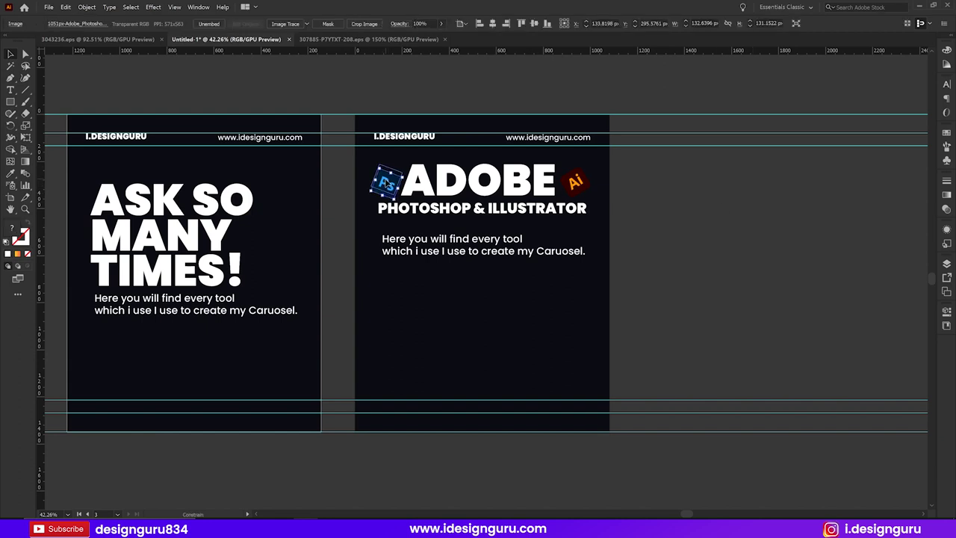
click(411, 230)
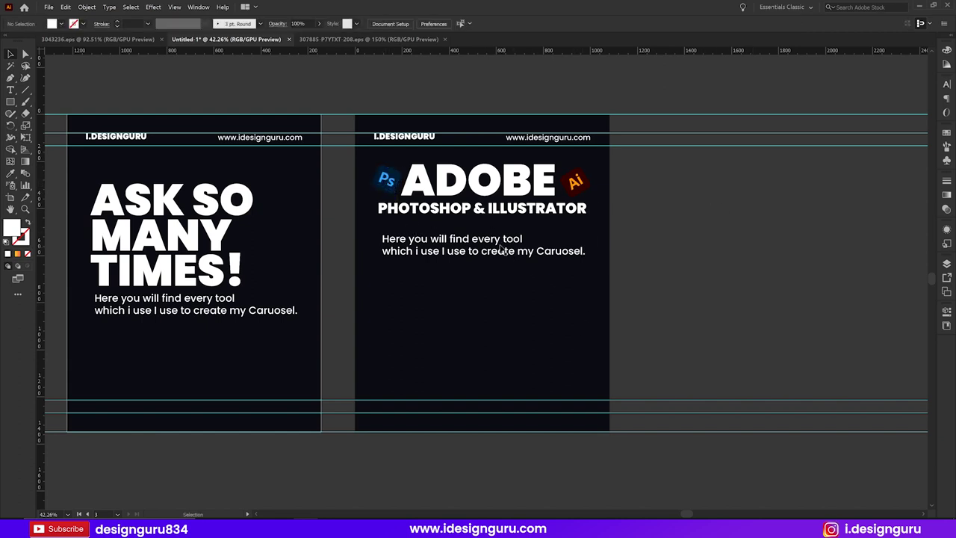
scroll(513, 306, up, 1)
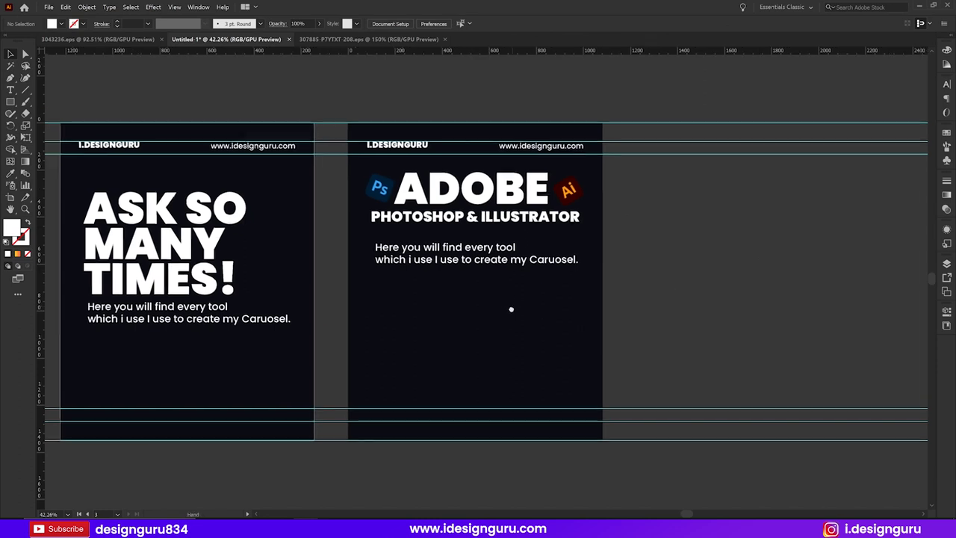
Step: Copy the description line from the Notepad notes, paste it into the slide paragraph, and undo it
key(alt+Tab)
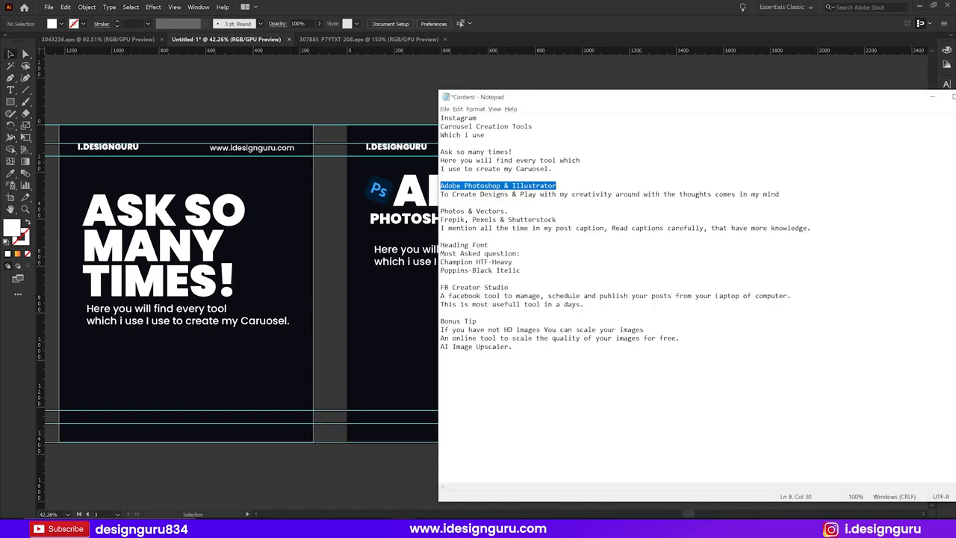
key(Down)
key(Home)
key(shift+End)
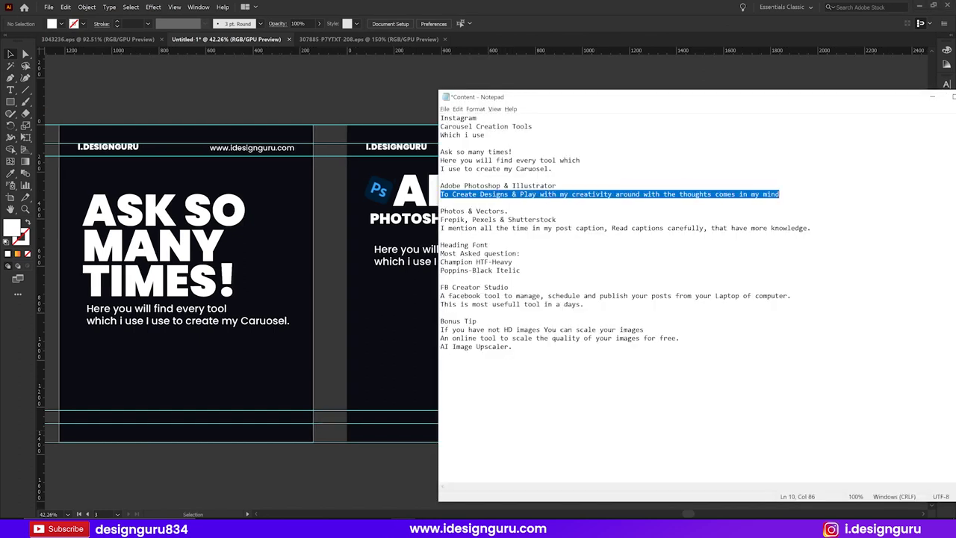
key(ctrl+c)
key(alt+Tab)
double_click(423, 250)
key(ctrl+v)
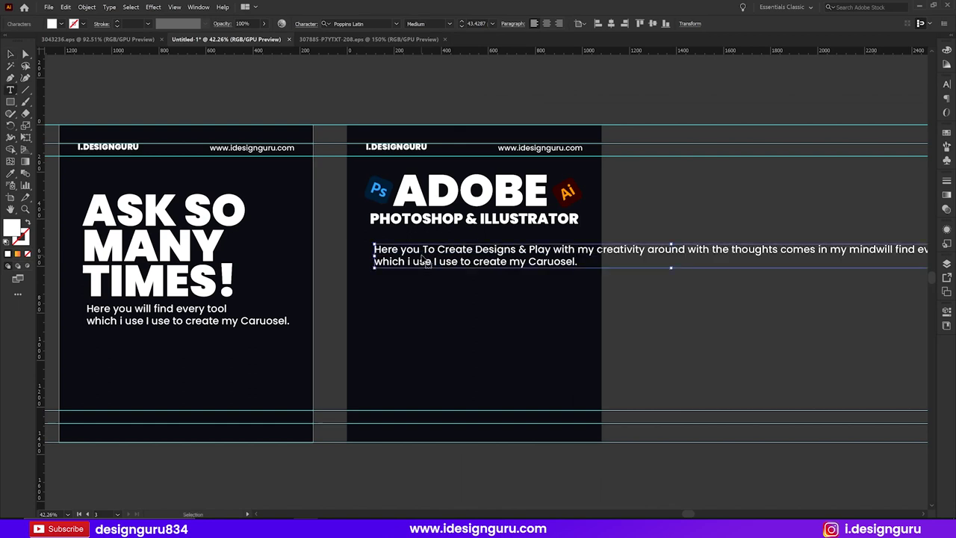
key(ctrl+z)
key(Escape)
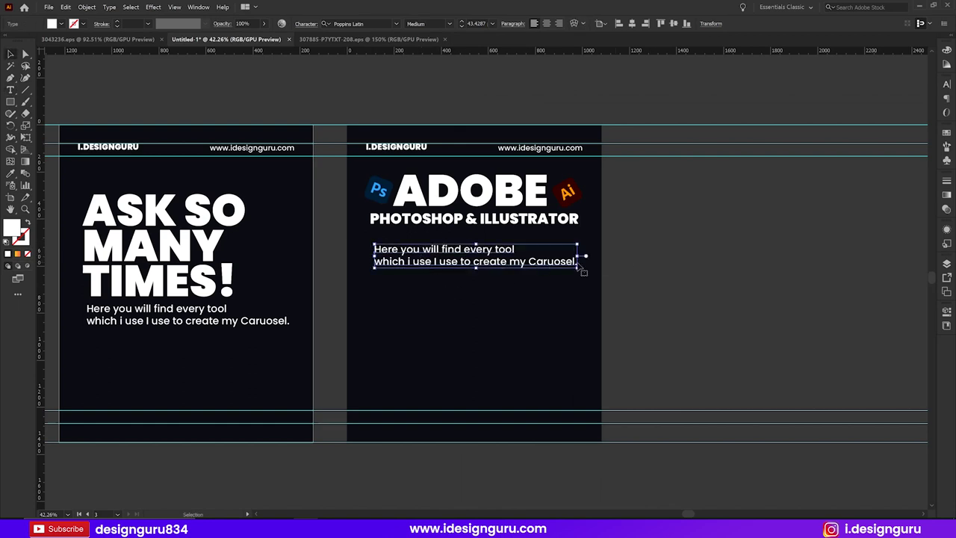
Step: Restore the original two-line caption and move it down near the slide's bottom
double_click(409, 254)
key(ctrl+a)
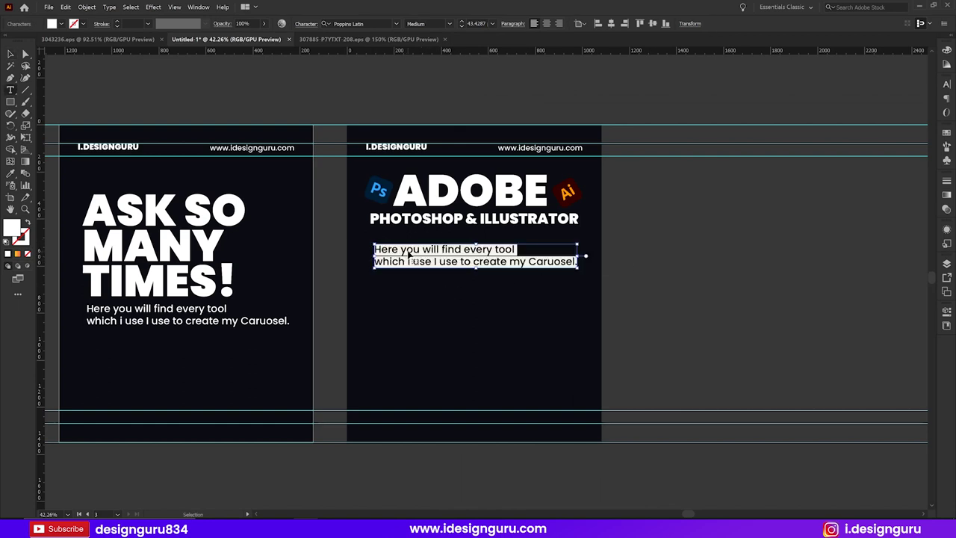
key(ctrl+v)
key(ctrl+a)
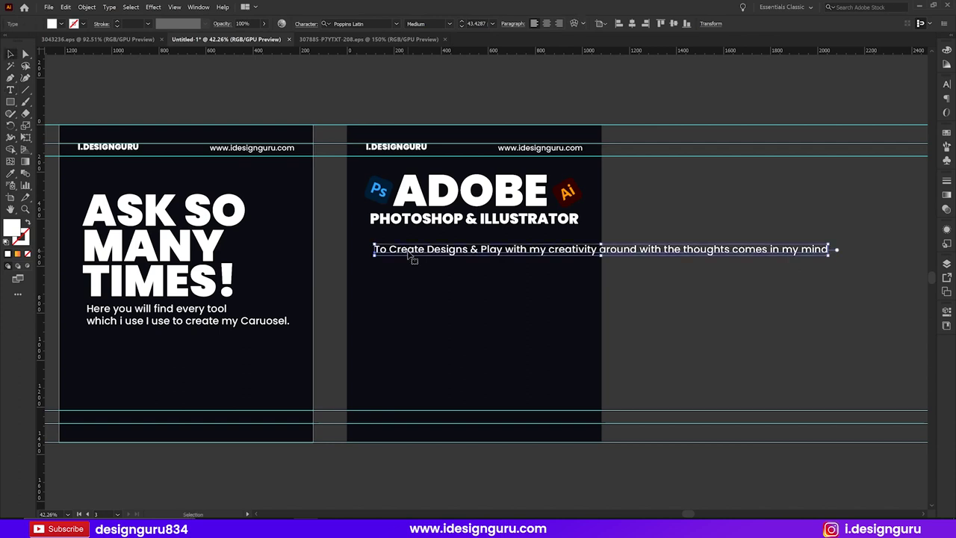
key(Escape)
key(ctrl+z)
drag(409, 254, 409, 366)
key(t)
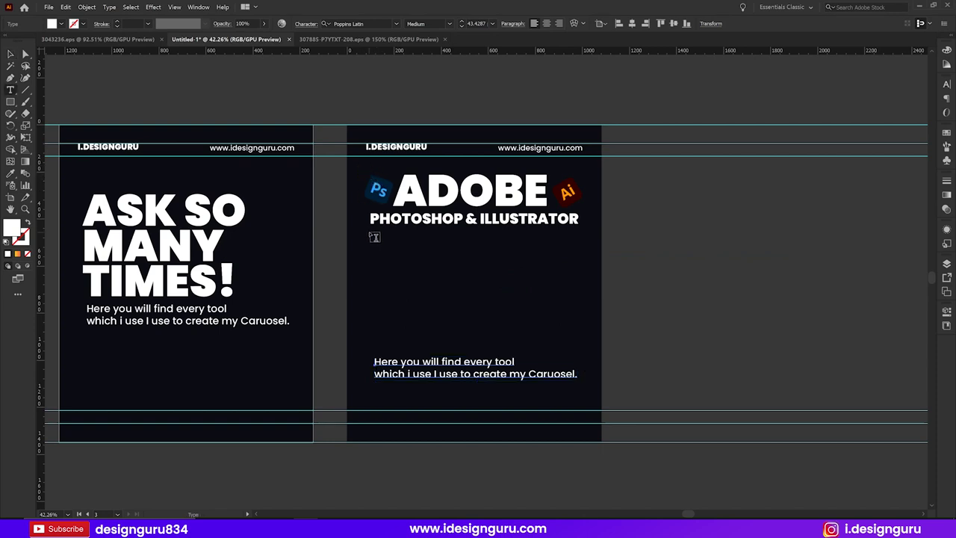
Step: Draw an area-type text box under the heading for the new paragraph
drag(371, 234, 584, 338)
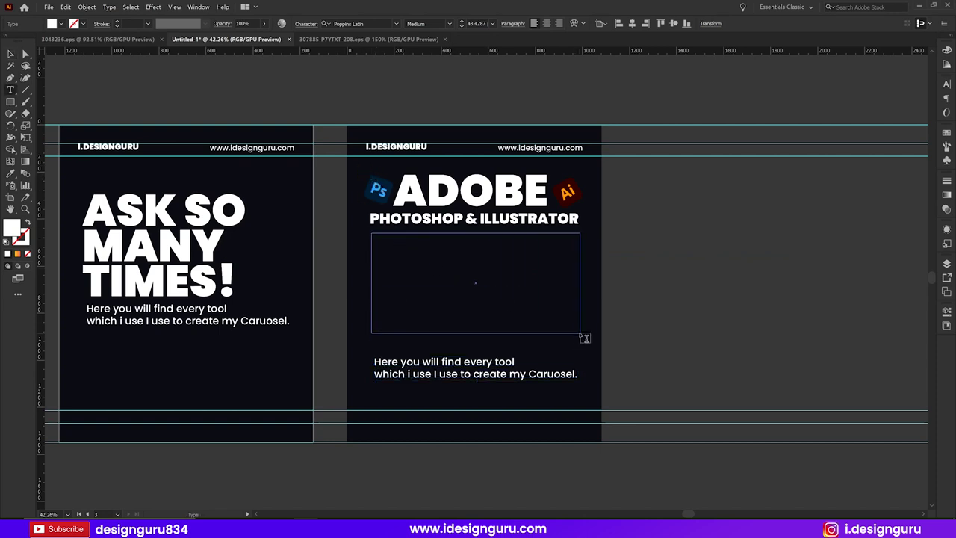
drag(585, 338, 580, 333)
key(Escape)
double_click(456, 274)
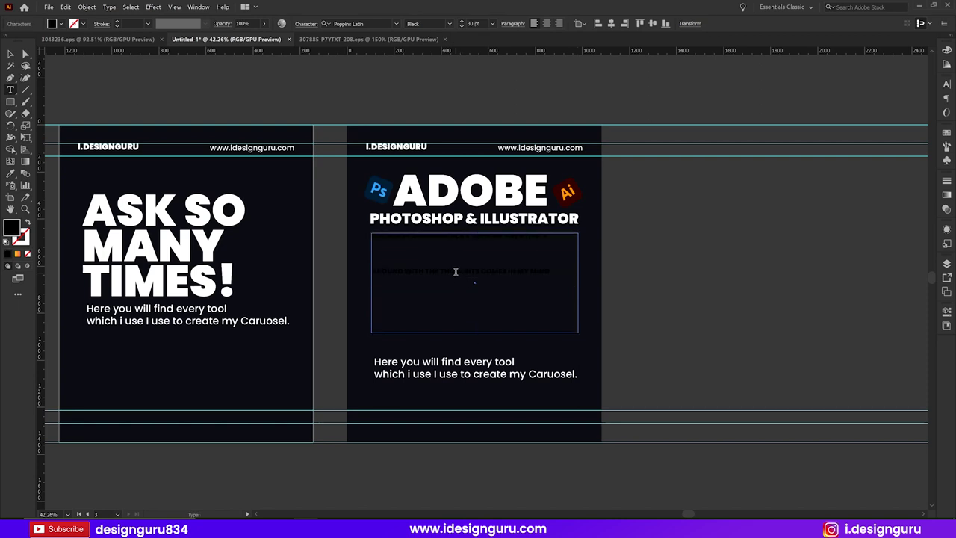
key(ctrl+a)
click(947, 85)
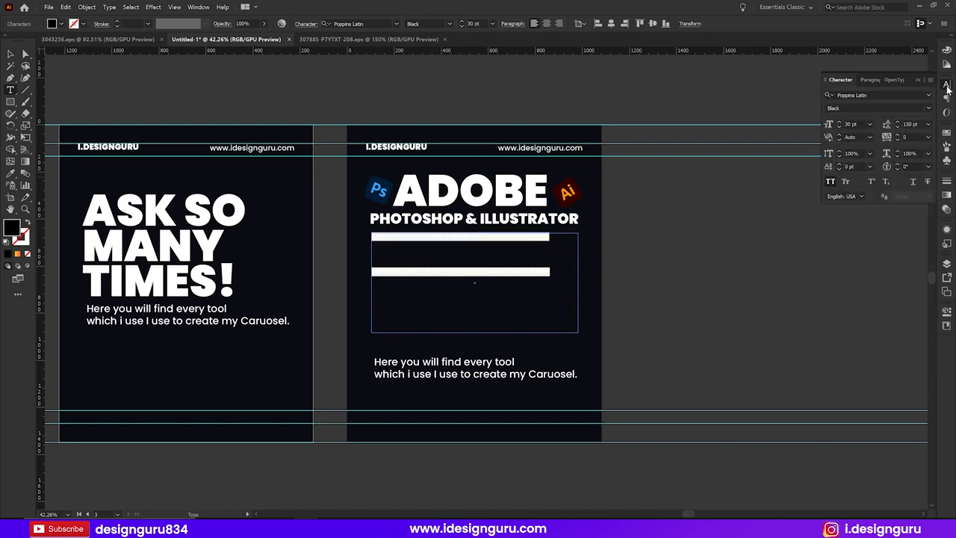
key(Escape)
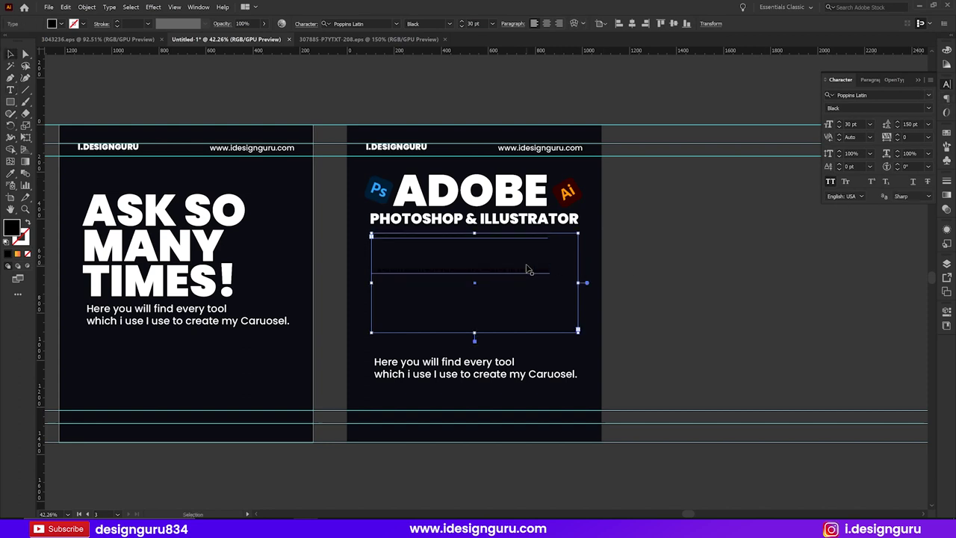
Step: Eyedropper the old caption's white Medium style onto the new paragraph
key(i)
click(502, 361)
key(b)
key(v)
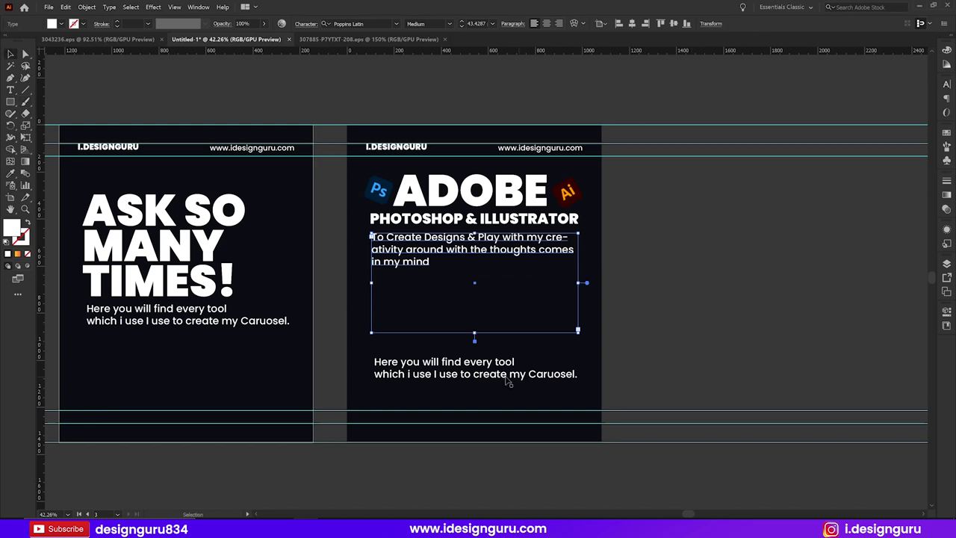
click(474, 376)
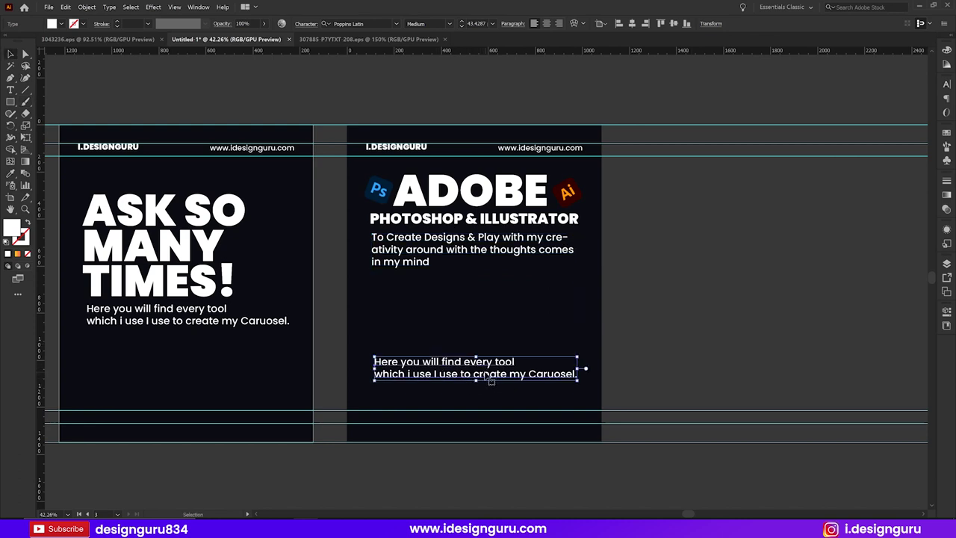
Step: Remove the hyphen in 'creativity', delete the old two-line caption, and nudge the paragraph lower
double_click(549, 243)
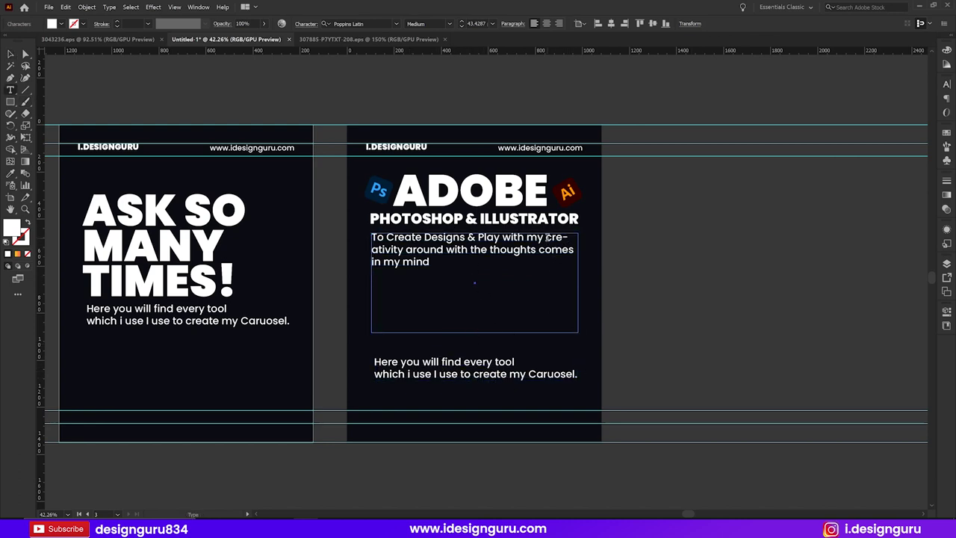
key(BackSpace)
key(Escape)
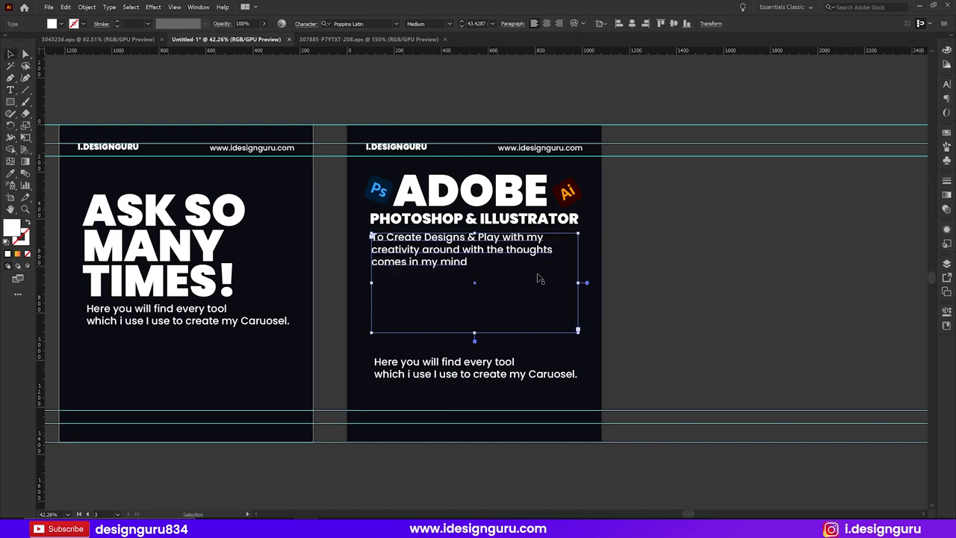
click(521, 375)
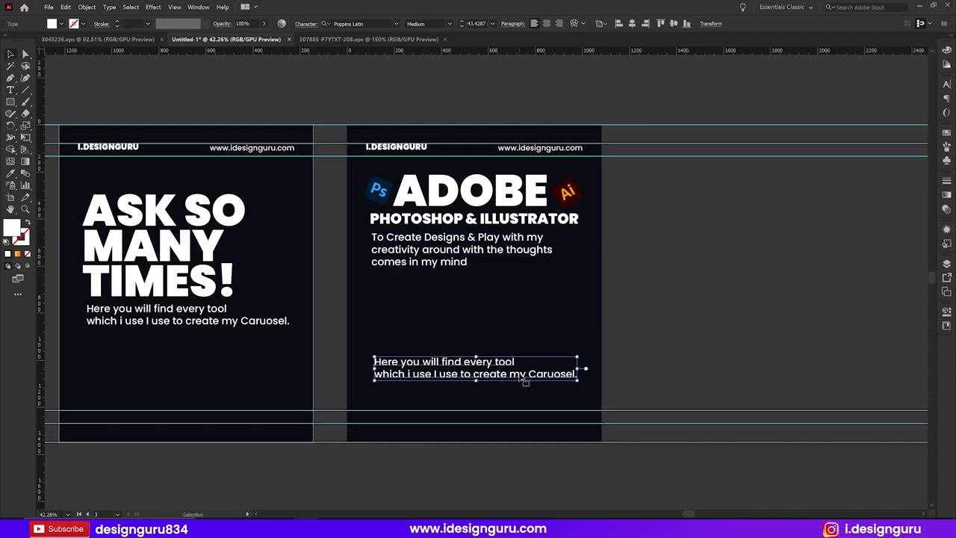
key(Delete)
drag(515, 258, 515, 276)
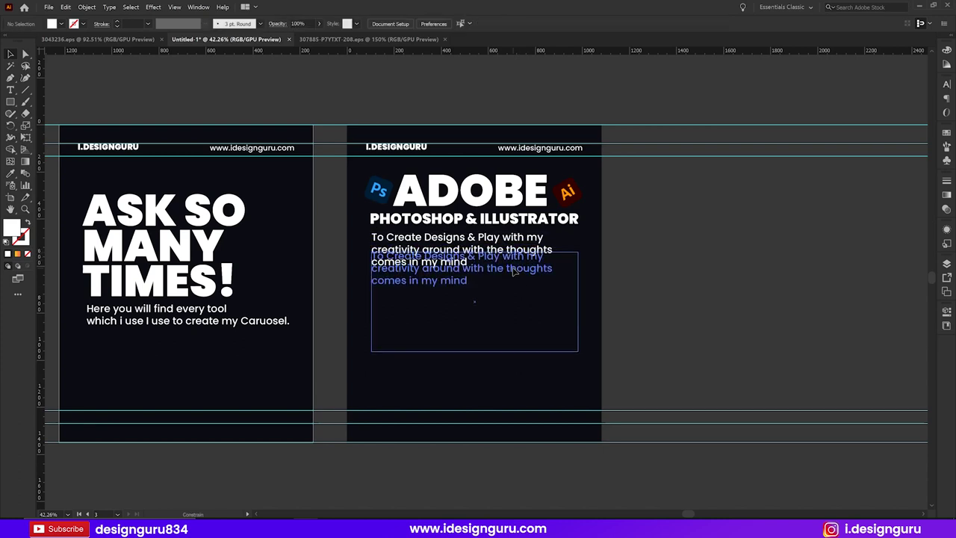
Step: Increase the creativity paragraph's font size in the Character panel
click(946, 85)
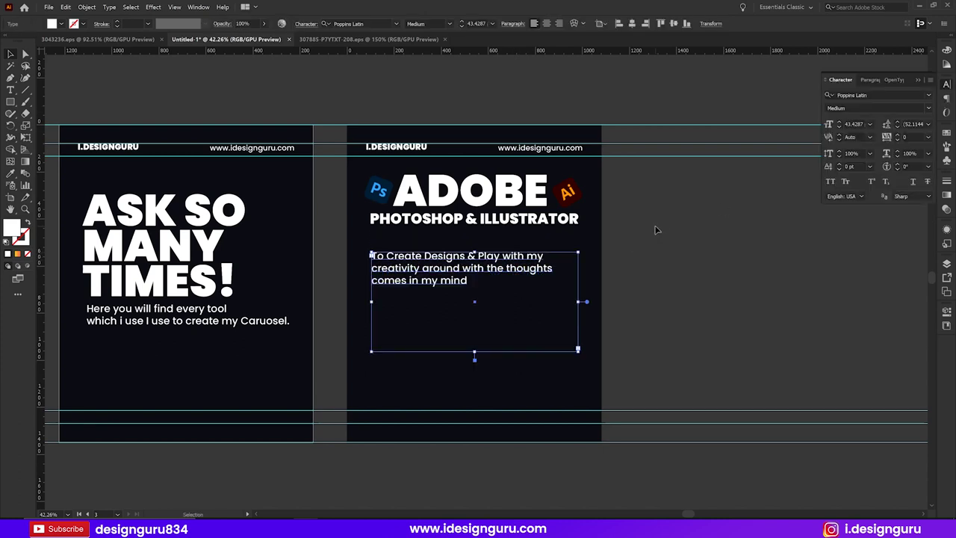
click(852, 124)
key(Up)
key(Up)
key(Up)
key(Up)
key(Up)
key(Up)
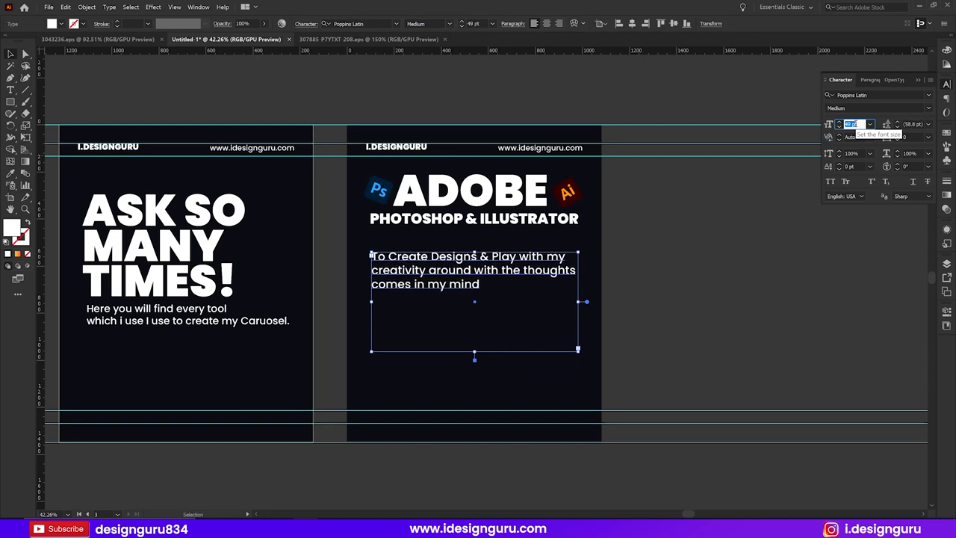
click(733, 281)
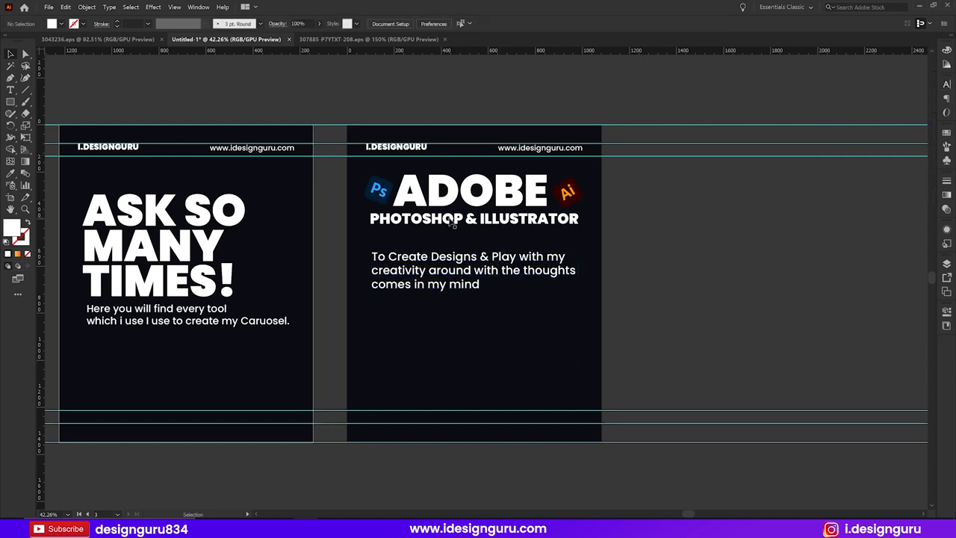
click(452, 224)
click(740, 274)
Step: Reposition the paragraph lower on the slide, toward mid-slide
click(494, 266)
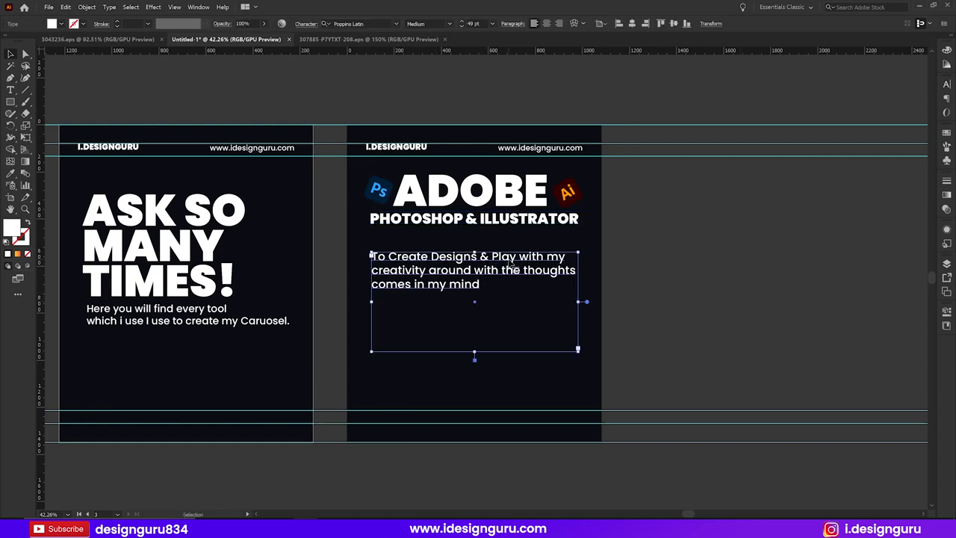
drag(511, 259, 511, 281)
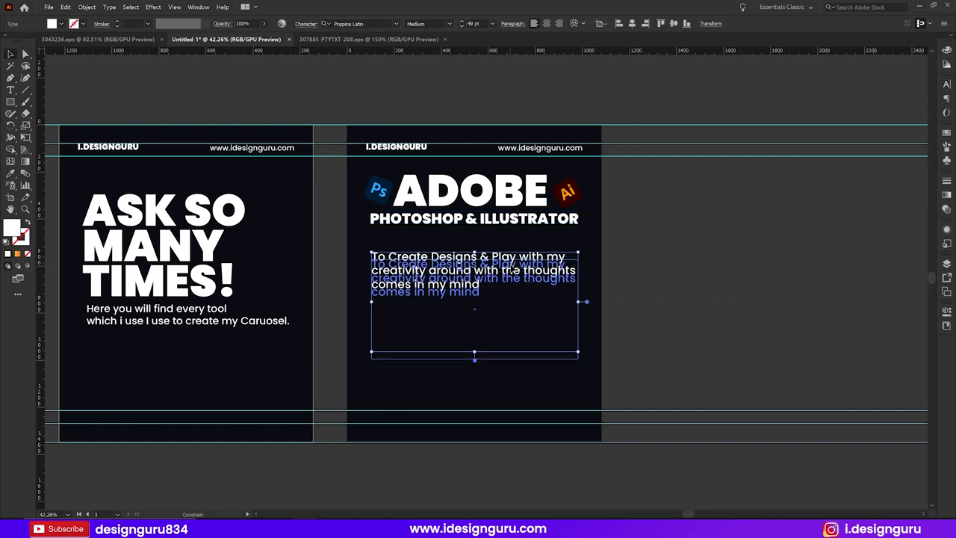
click(790, 282)
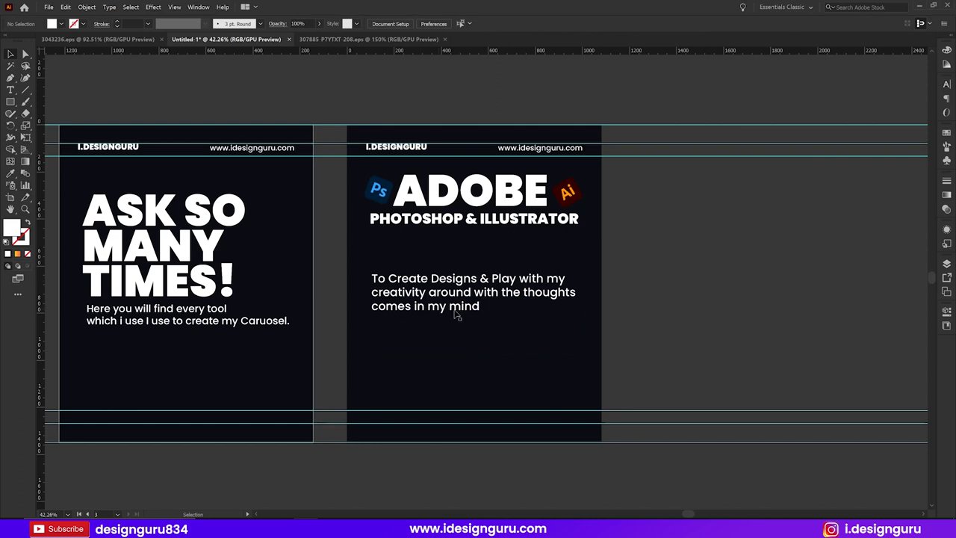
mouse_move(469, 282)
mouse_down()
mouse_move(469, 239)
mouse_move(470, 248)
mouse_up()
click(779, 298)
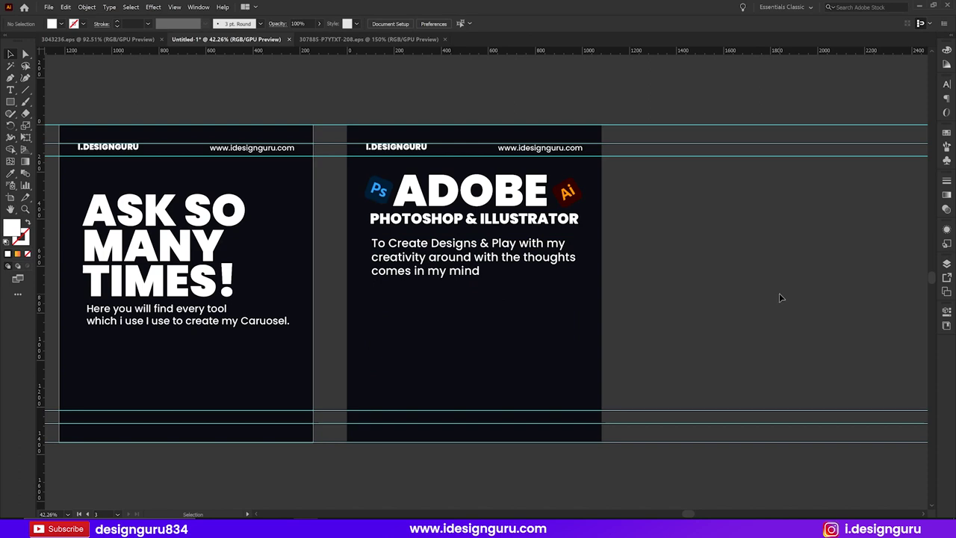
drag(480, 260, 484, 307)
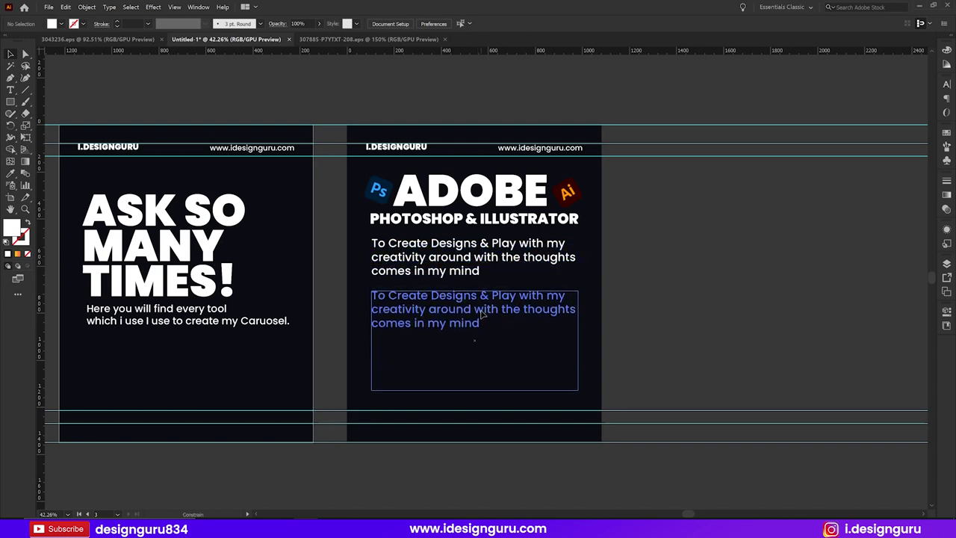
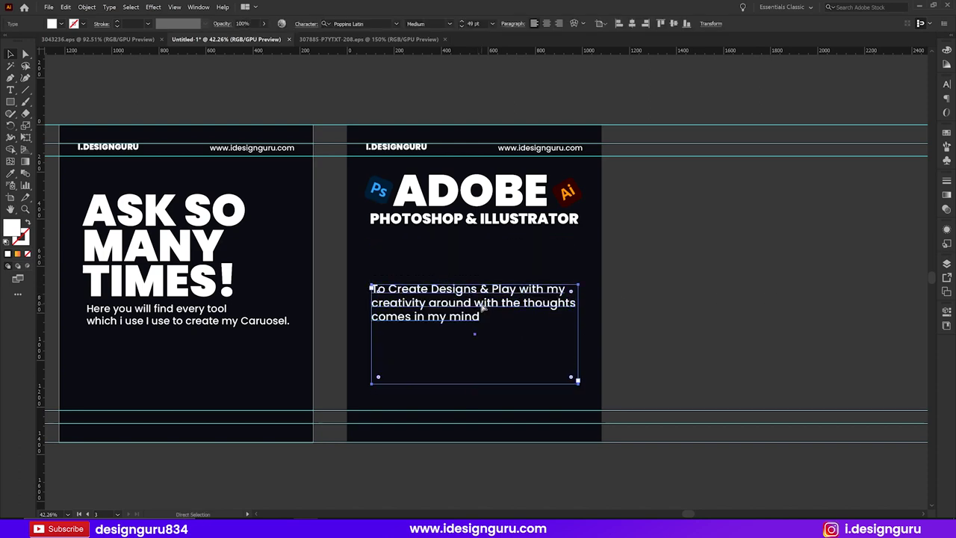
Step: Undo the paragraph move, hide the guides, and zoom out to frame the artboards
key(ctrl+z)
click(713, 265)
key(ctrl+semicolon)
key(ctrl+minus)
key(ctrl+minus)
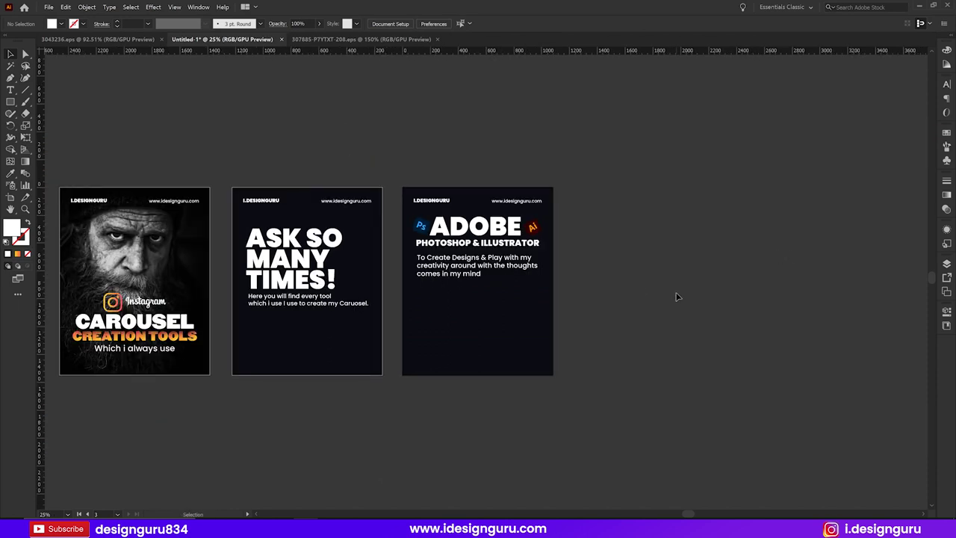
drag(329, 347, 416, 360)
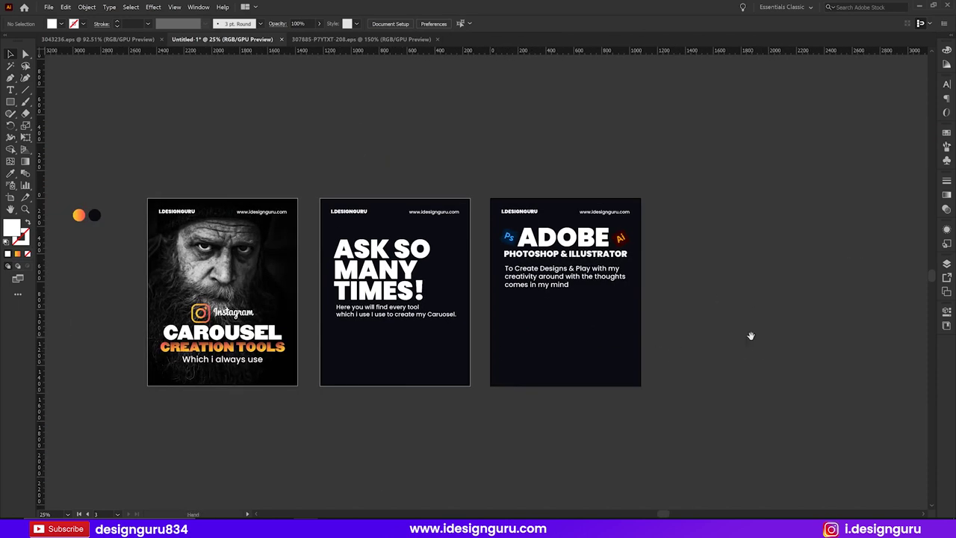
drag(751, 337, 670, 338)
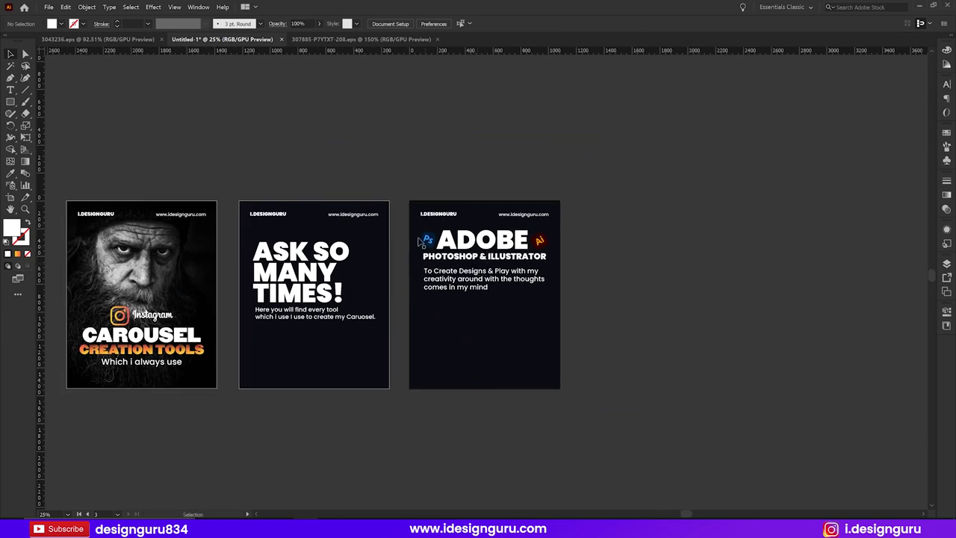
Step: Move the ADOBE slide paragraph lower to add space beneath the heading
drag(494, 286, 493, 317)
click(725, 283)
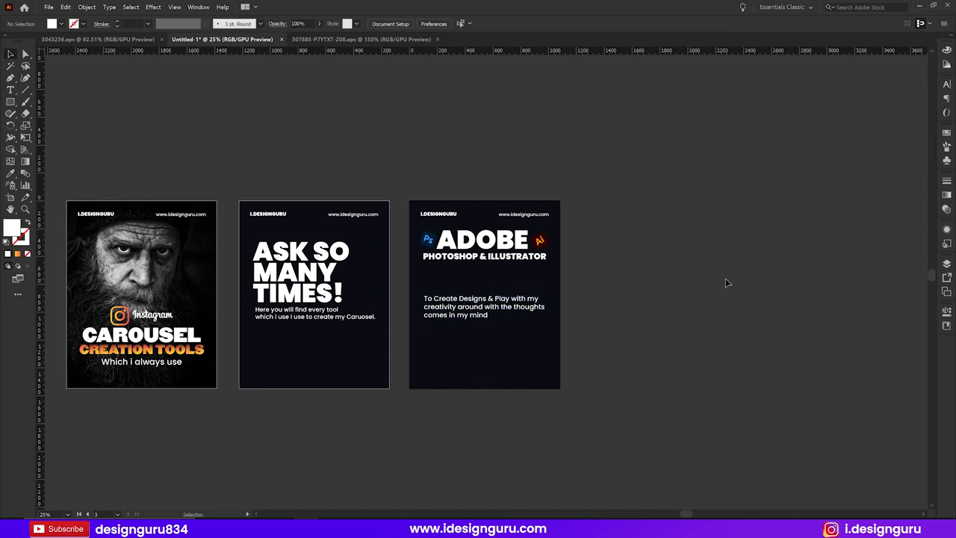
scroll(763, 313, right, 3)
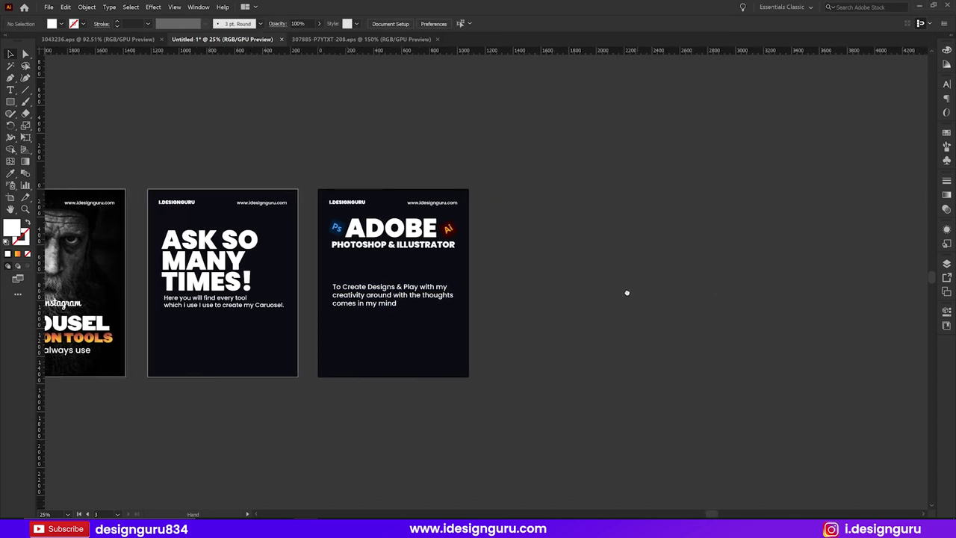
scroll(625, 292, right, 2)
click(11, 197)
Step: Alt-drag artboard 03 to the right to create a fourth ADOBE slide copy, then zoom to it
drag(355, 212, 523, 211)
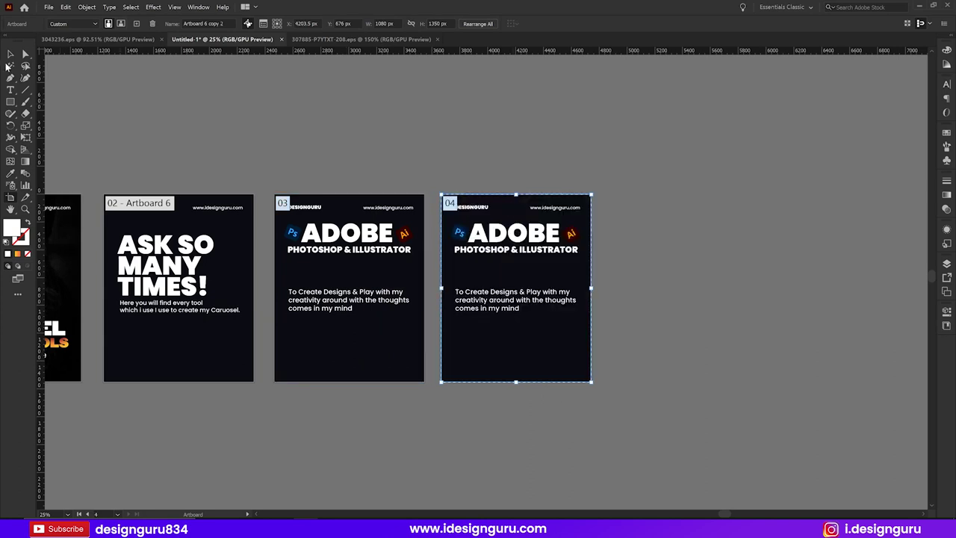
key(Delete)
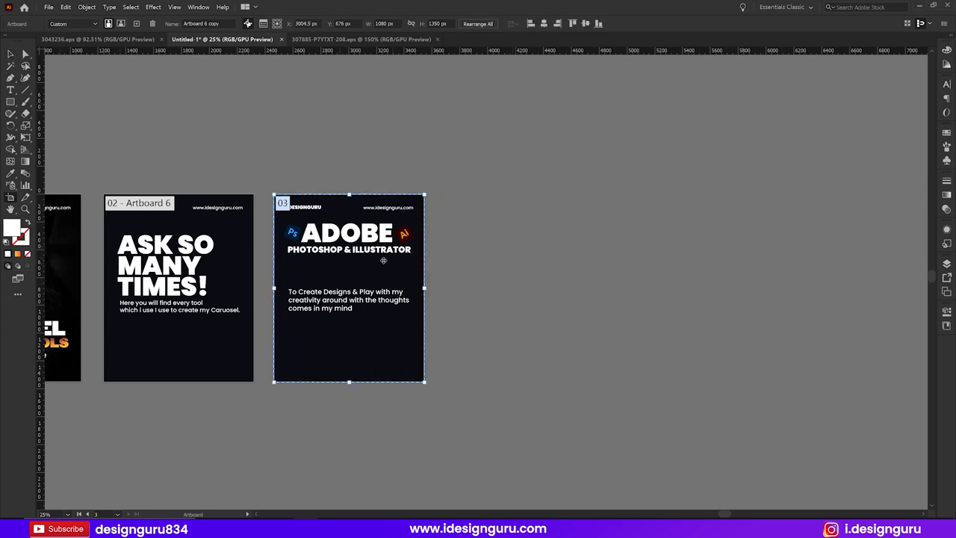
drag(345, 270, 510, 272)
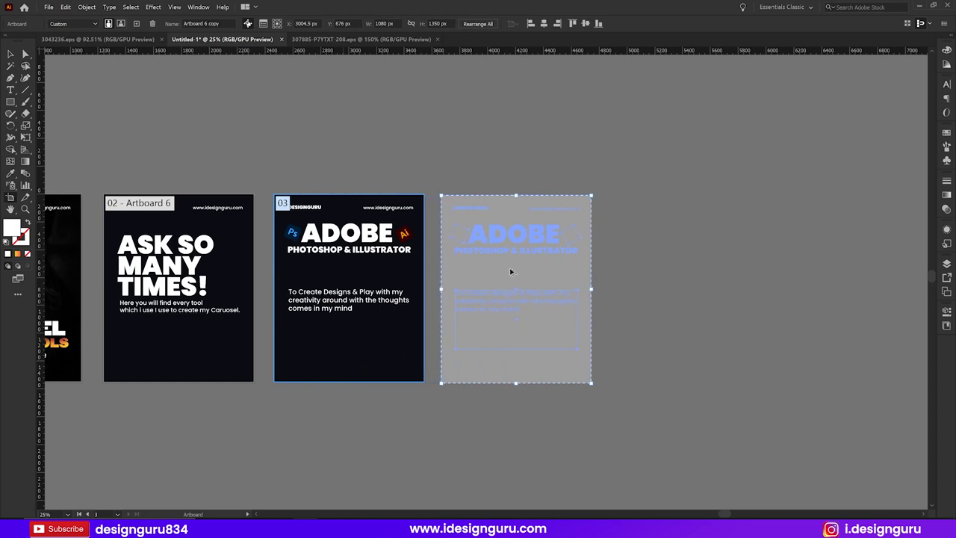
drag(511, 272, 510, 269)
click(12, 53)
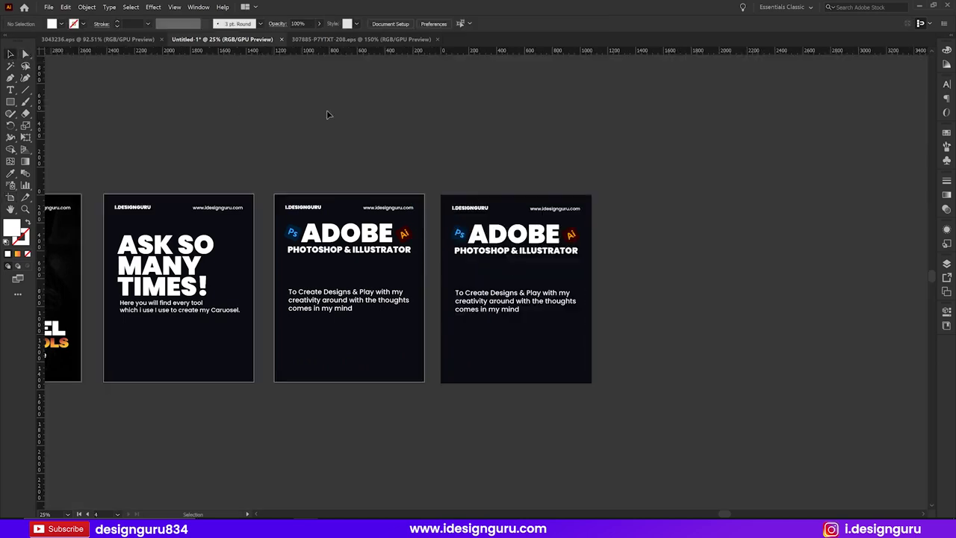
drag(567, 181, 480, 160)
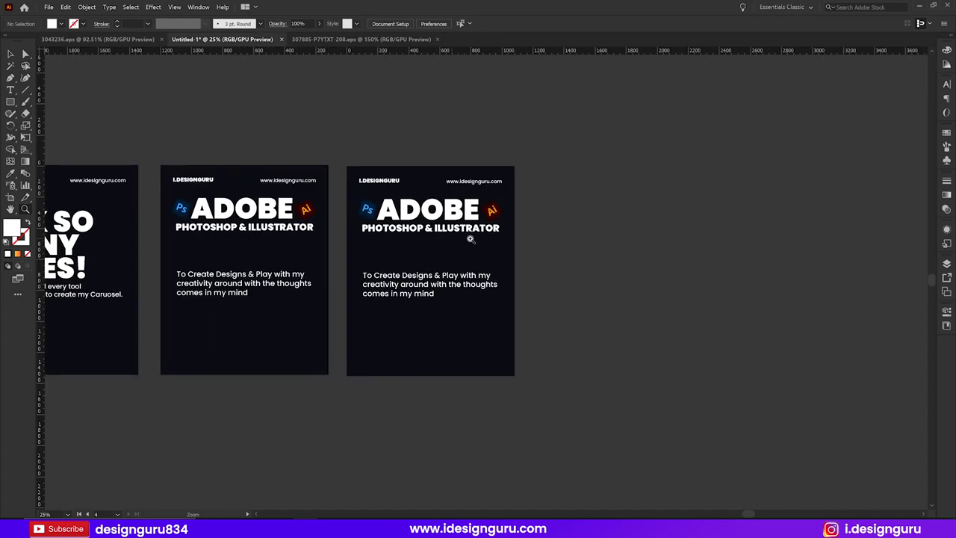
drag(439, 239, 542, 239)
drag(403, 270, 384, 280)
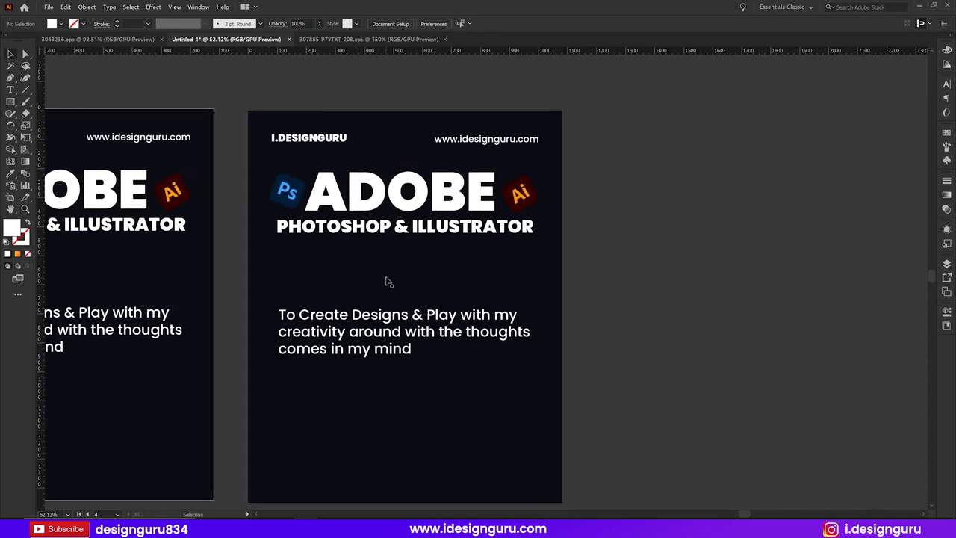
Step: Copy 'Photos & Vectors' from the Notepad slide notes
key(alt+Tab)
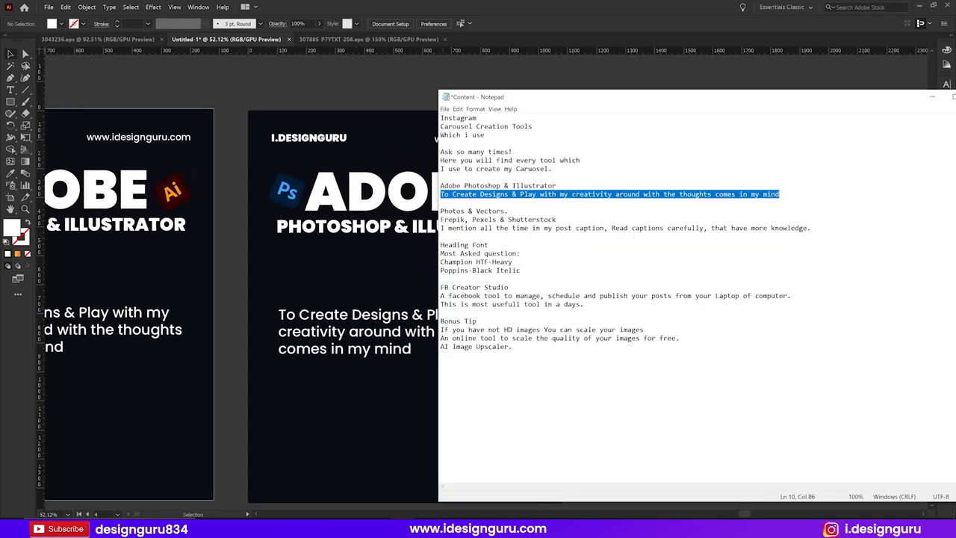
double_click(453, 210)
key(ctrl+shift+Right)
key(ctrl+shift+Right)
key(alt+Tab)
Step: Delete the Ps and Ai icons and the ADOBE heading from the copied slide
double_click(416, 205)
double_click(416, 200)
key(Escape)
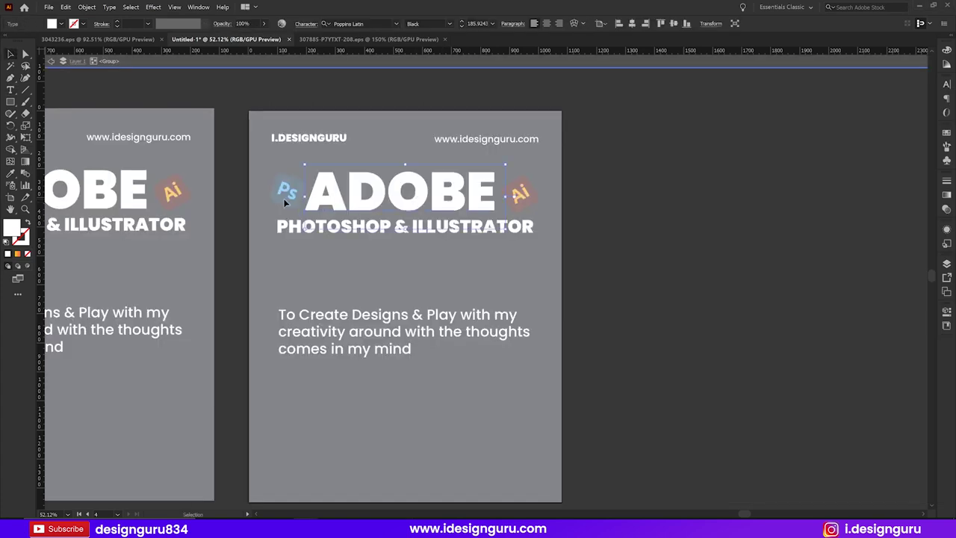
double_click(286, 198)
click(286, 193)
shift+click(521, 194)
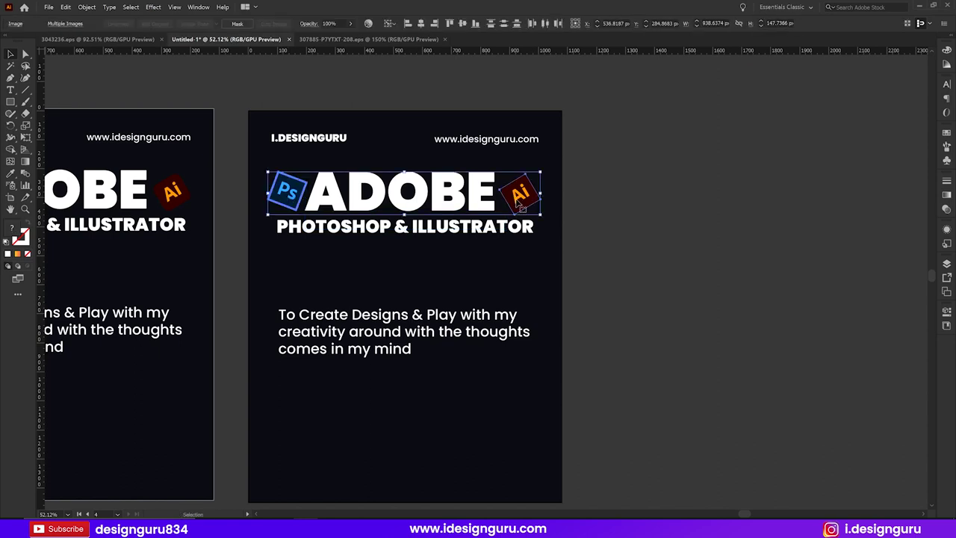
key(Delete)
click(446, 200)
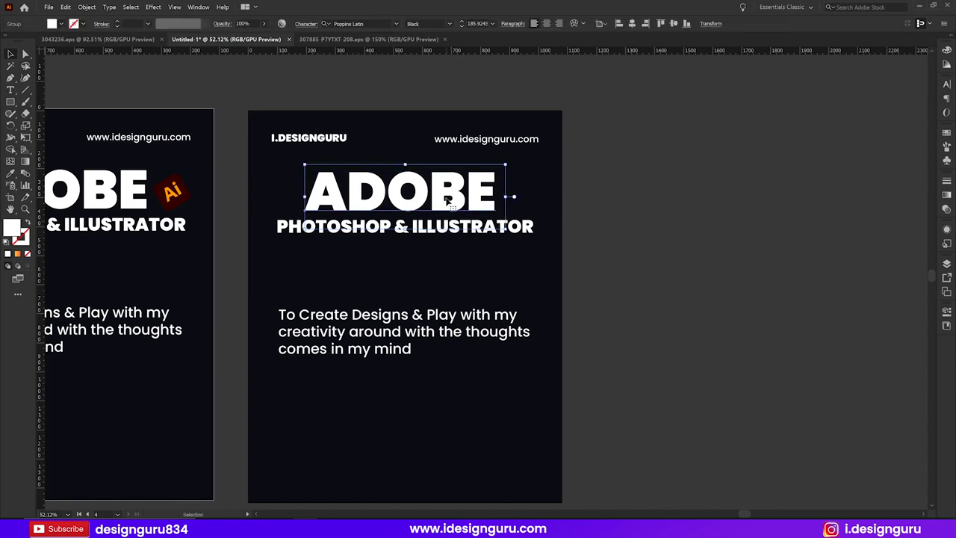
key(Delete)
Step: Replace the PHOTOSHOP & ILLUSTRATOR line with 'PHOTOS & VECTORS'
double_click(448, 228)
text(PHOTOS & VECTORS)
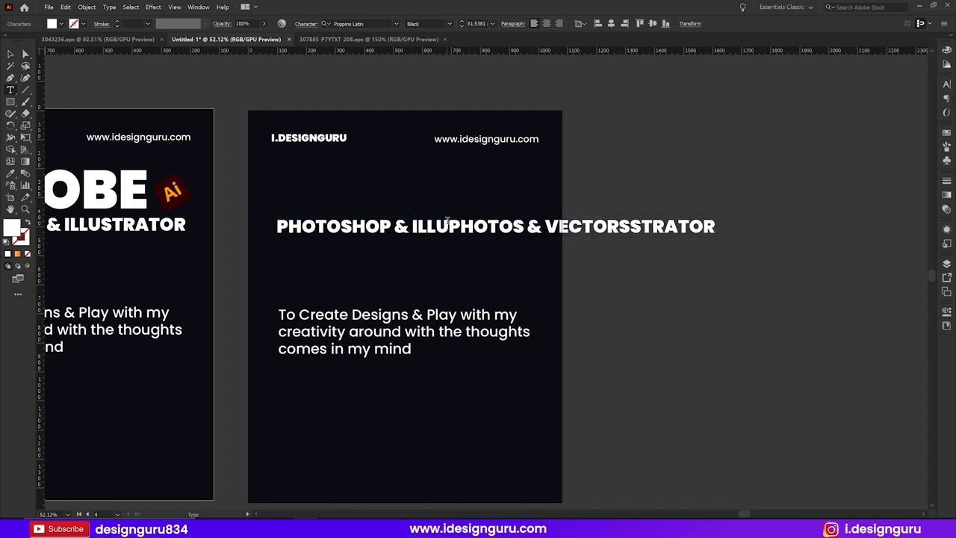
key(ctrl+a)
key(ctrl+v)
key(Escape)
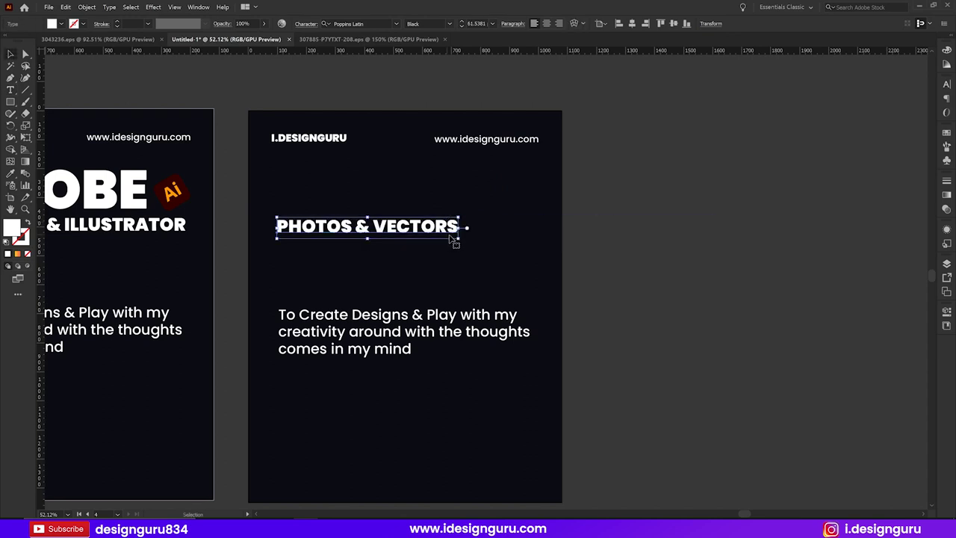
Step: Trim the line to 'PHOTOS', centre it horizontally on the artboard, and enlarge it
double_click(390, 230)
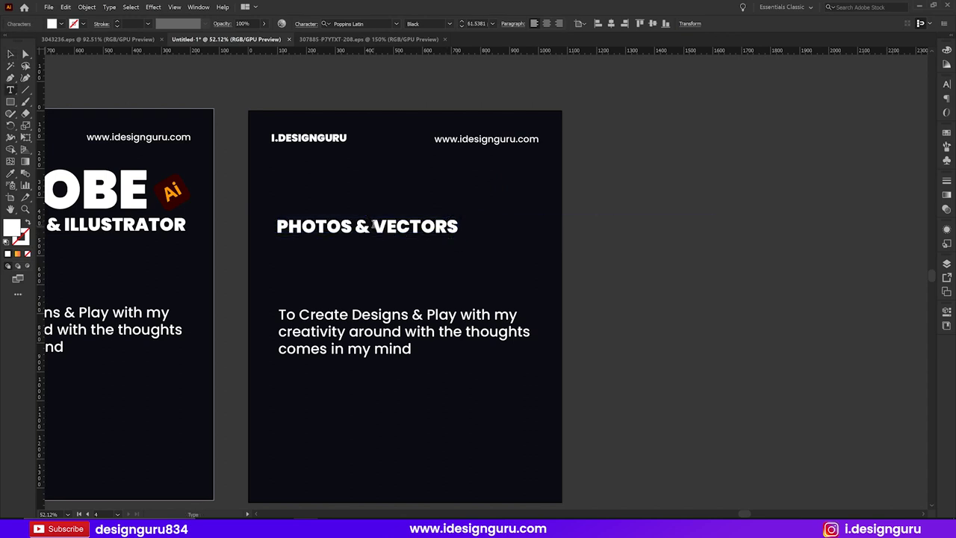
key(ctrl+a)
click(355, 227)
key(Delete)
key(Delete)
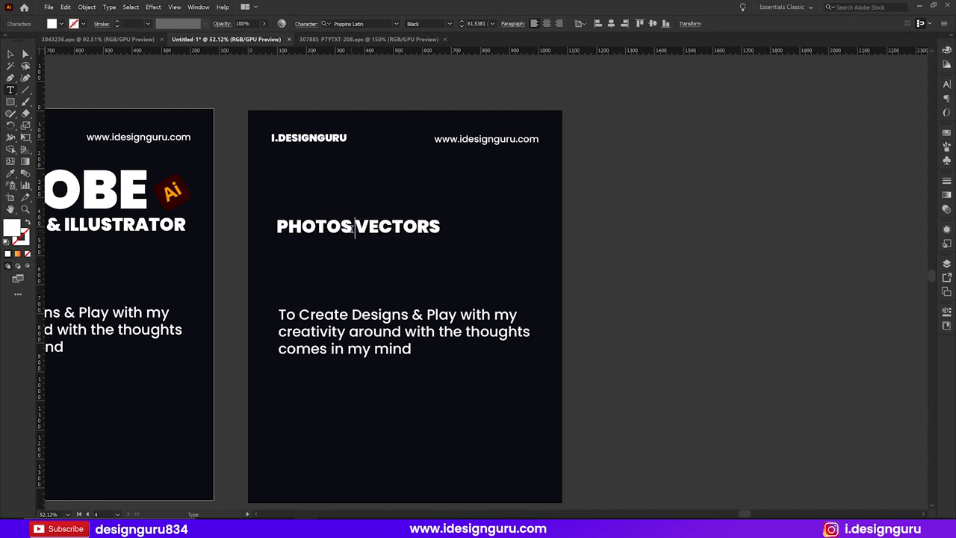
key(shift+End)
key(ctrl+x)
key(Escape)
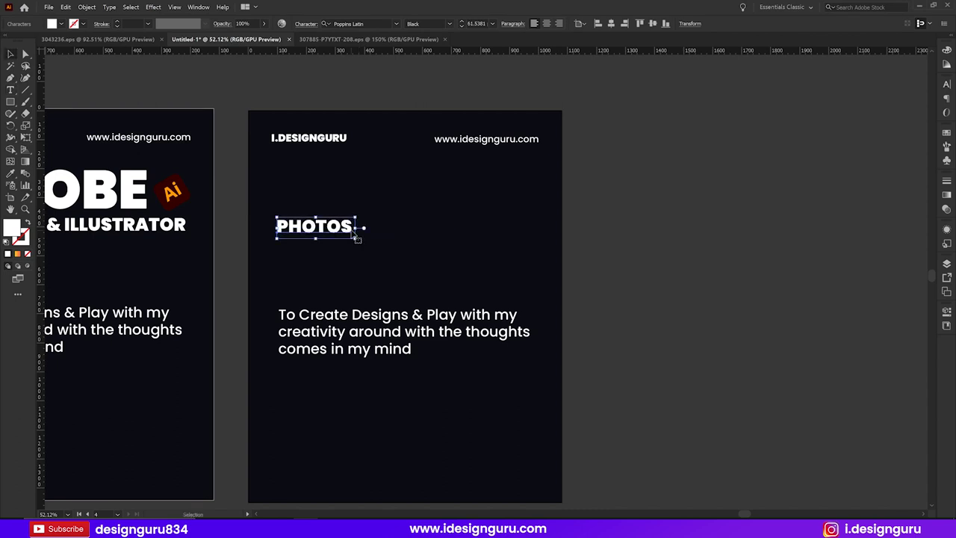
click(632, 23)
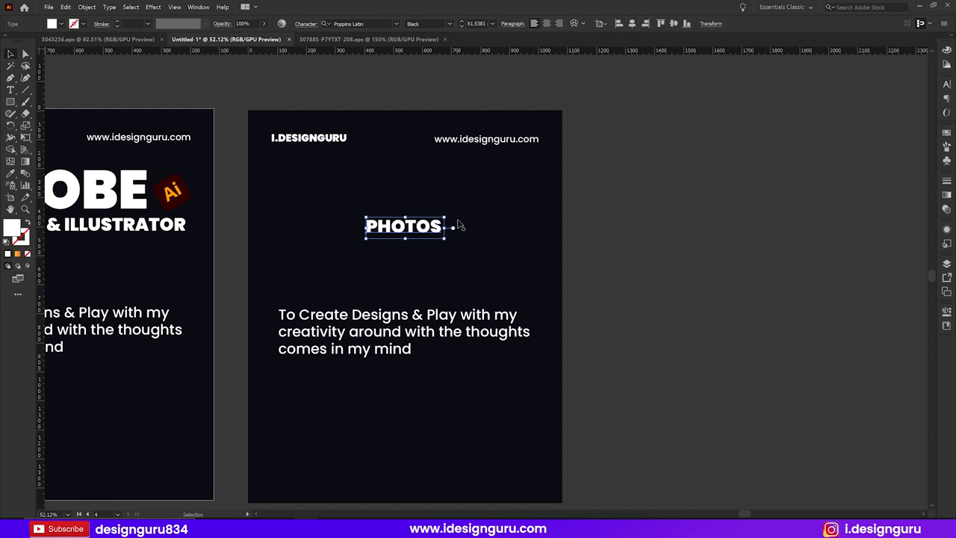
mouse_move(452, 227)
mouse_down()
mouse_move(492, 228)
mouse_move(455, 197)
mouse_up()
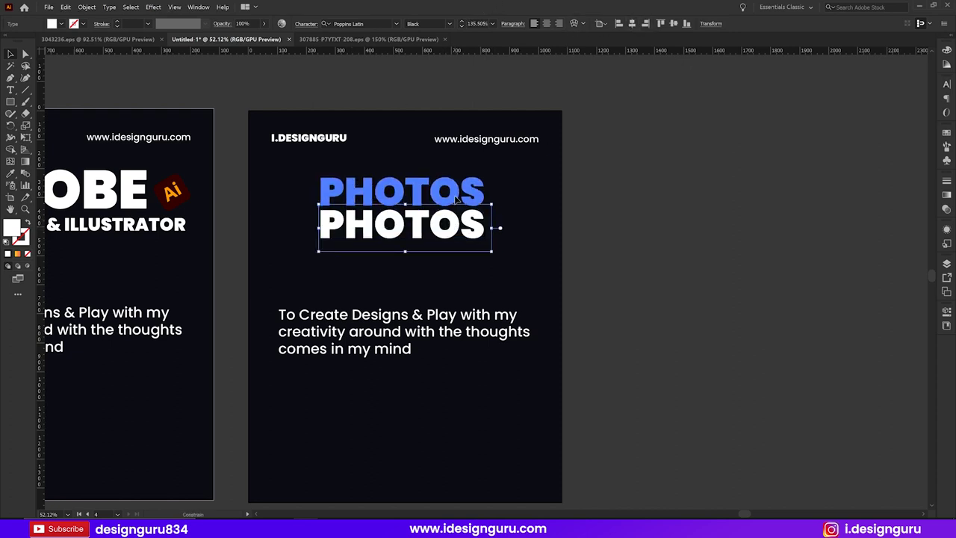
Step: Paste VECTORS beneath PHOTOS, centre it, and enlarge it to match PHOTOS' width
click(641, 230)
key(ctrl+v)
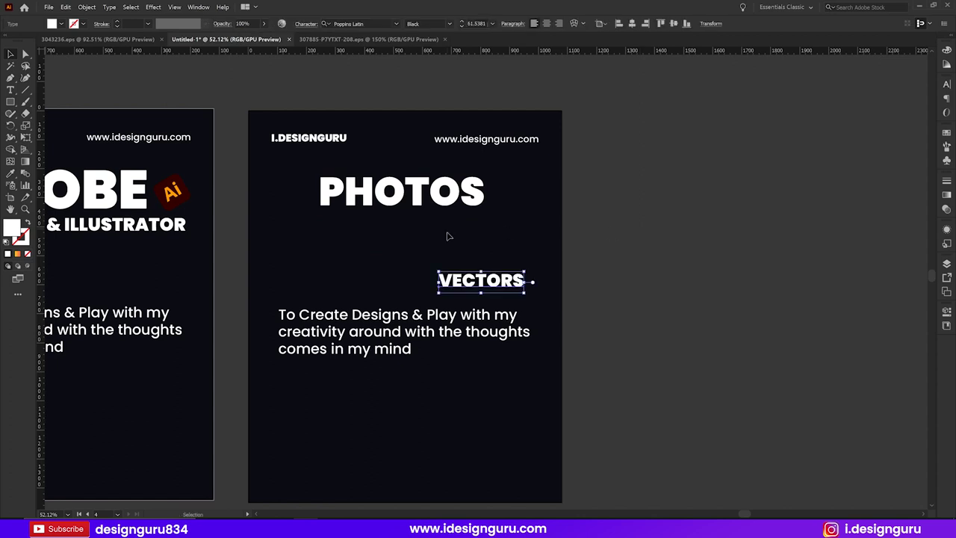
drag(512, 284, 439, 232)
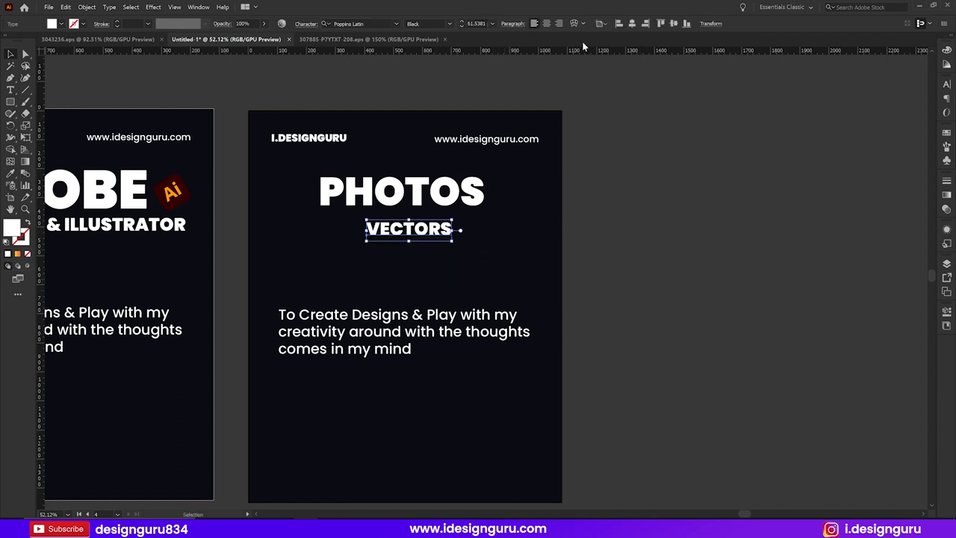
click(632, 24)
mouse_move(450, 231)
mouse_down()
mouse_move(485, 234)
mouse_move(458, 285)
mouse_up()
click(652, 247)
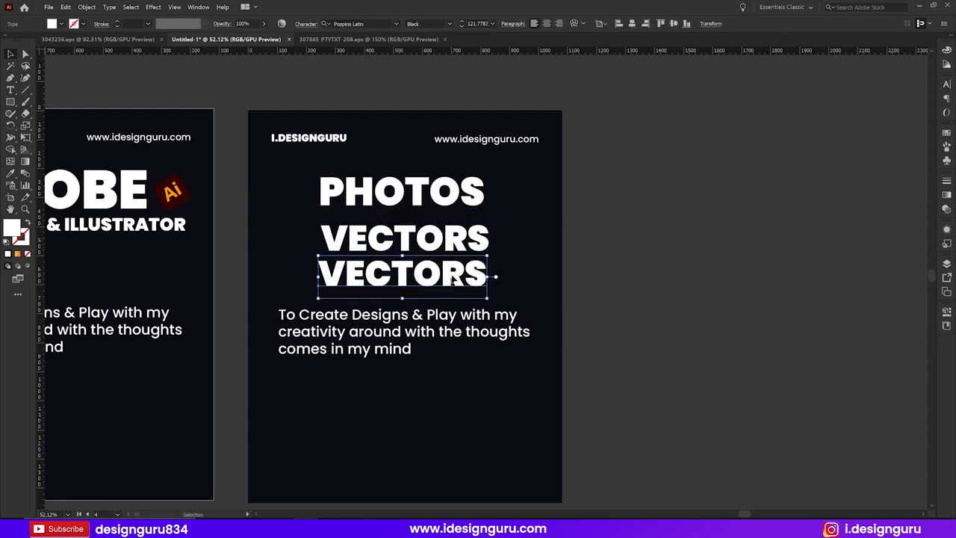
Step: Change a duplicated VECTORS text to '&' and move it up between PHOTOS and VECTORS
double_click(456, 278)
text(&)
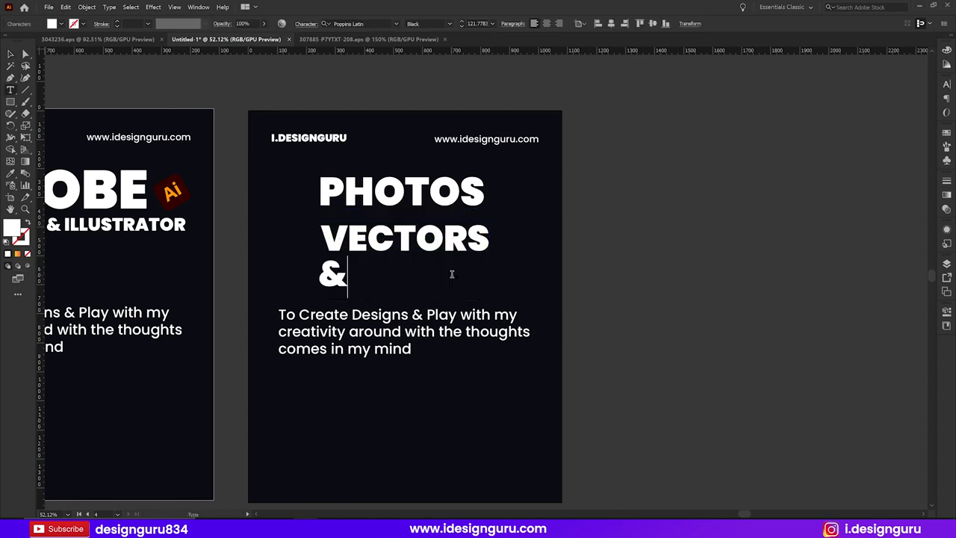
key(Escape)
mouse_move(321, 286)
mouse_down()
mouse_move(404, 232)
mouse_move(394, 224)
mouse_up()
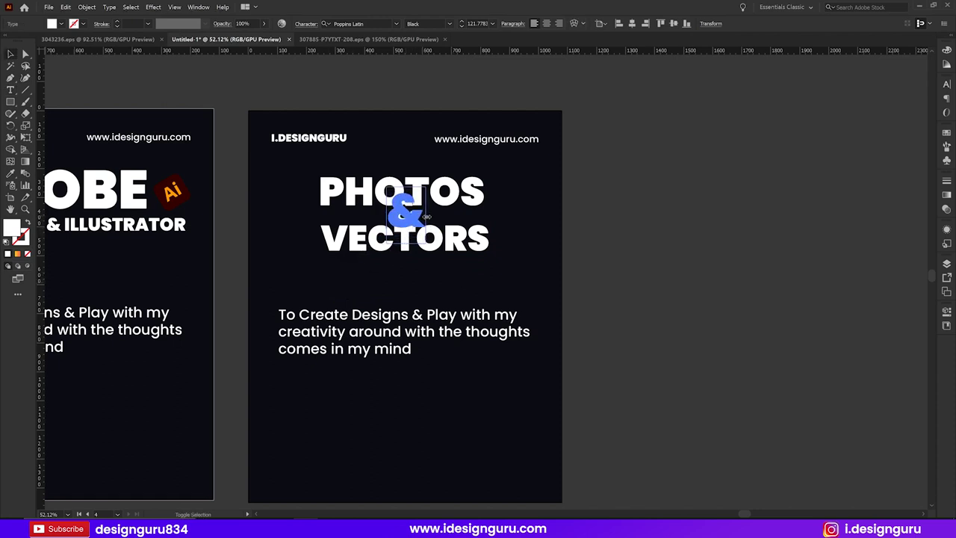
Step: Nudge VECTORS and the ampersand down a few pixels, then select the ampersand group
click(465, 248)
drag(466, 249, 466, 252)
click(419, 222)
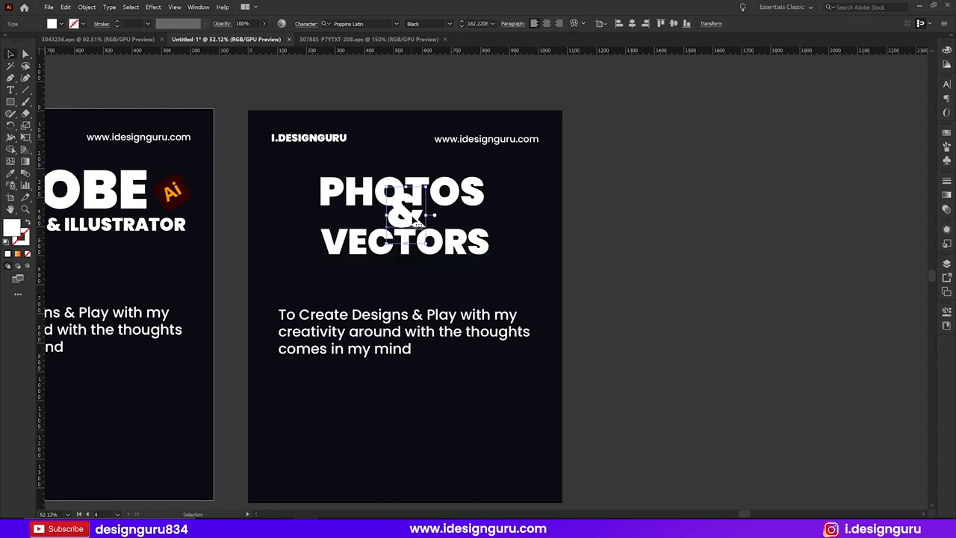
drag(418, 222, 419, 225)
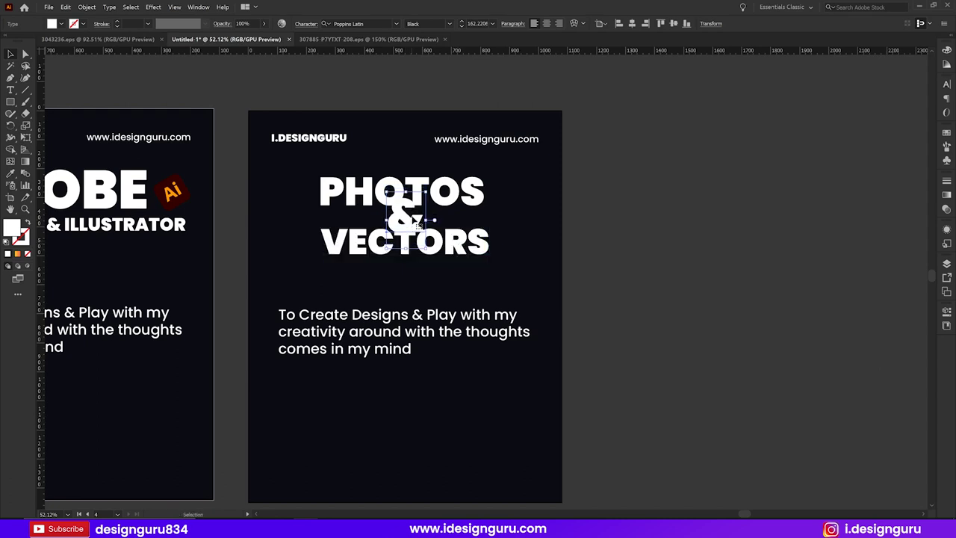
key(ctrl+shift+a)
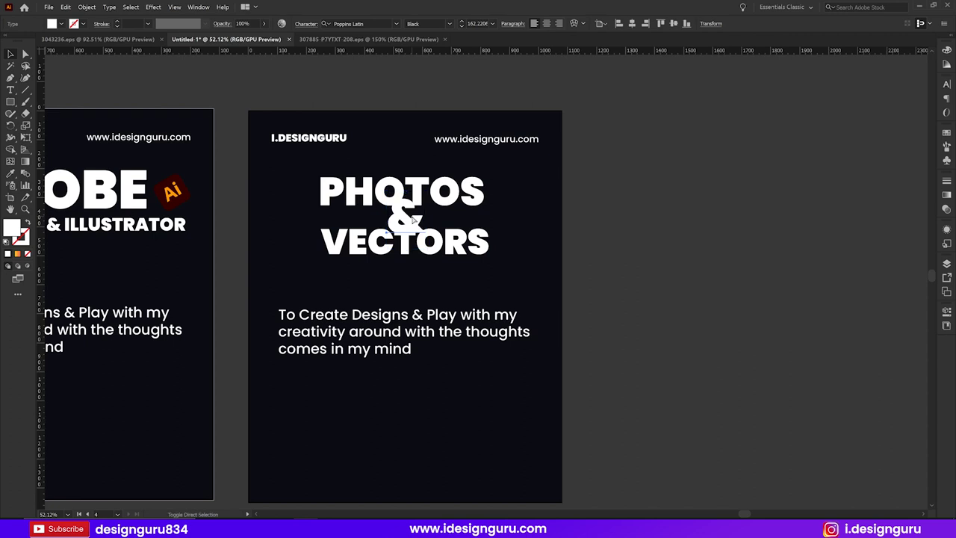
click(412, 219)
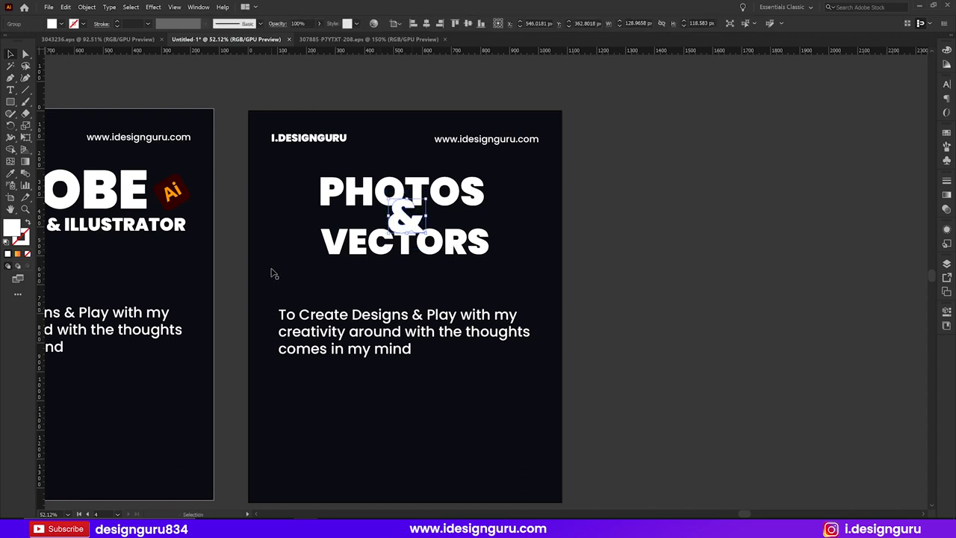
click(226, 272)
Step: Eyedrop the cover slide's orange gradient onto the ampersand
drag(109, 271, 835, 267)
key(i)
click(247, 159)
key(v)
click(252, 262)
key(ctrl+0)
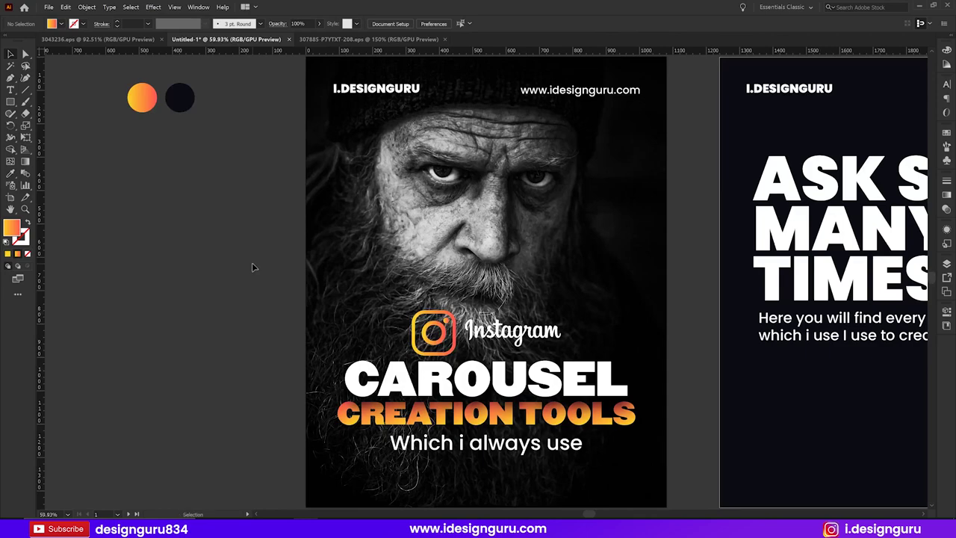
mouse_move(693, 273)
mouse_down()
mouse_move(320, 304)
mouse_move(437, 241)
mouse_up()
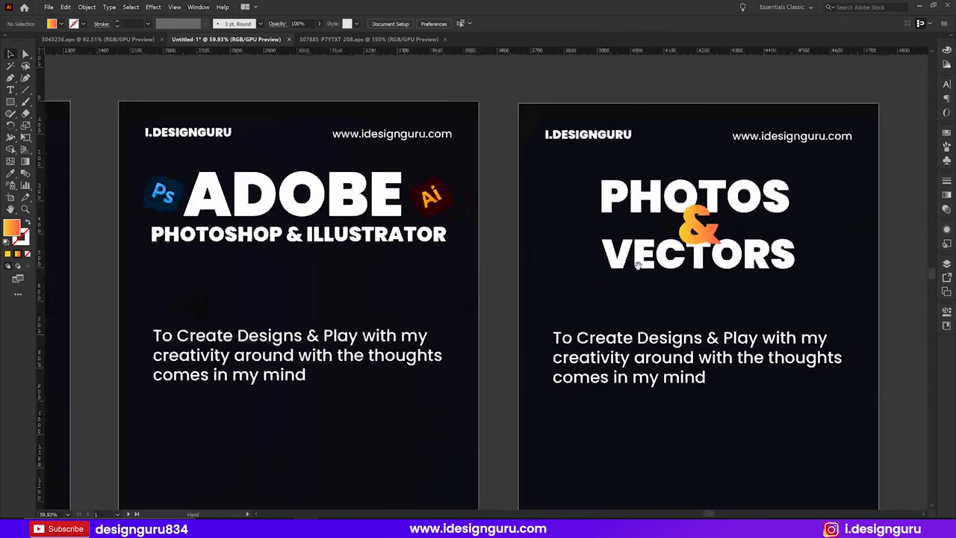
drag(638, 265, 313, 250)
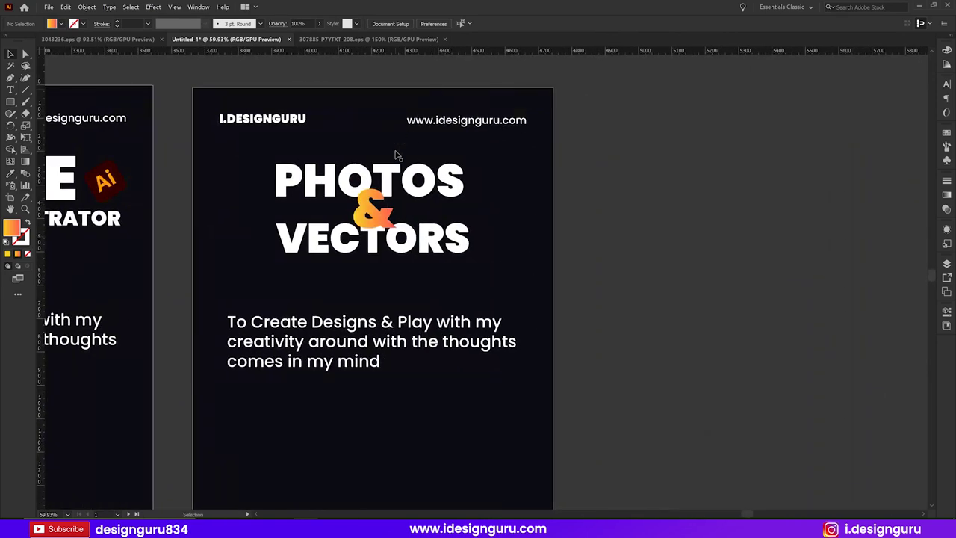
Step: Give the ampersand a Drop Shadow with X 10, Y 10 and Blur 10 px
click(396, 177)
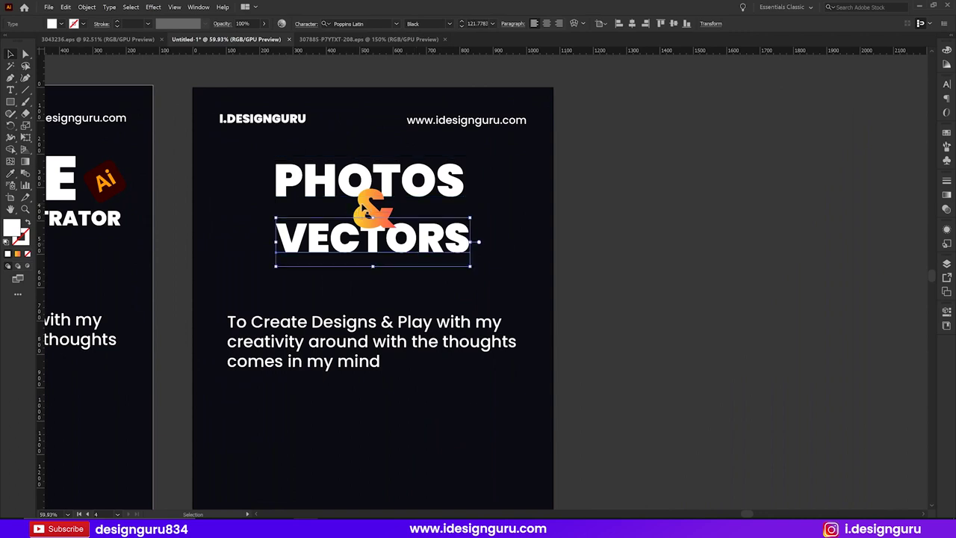
click(374, 206)
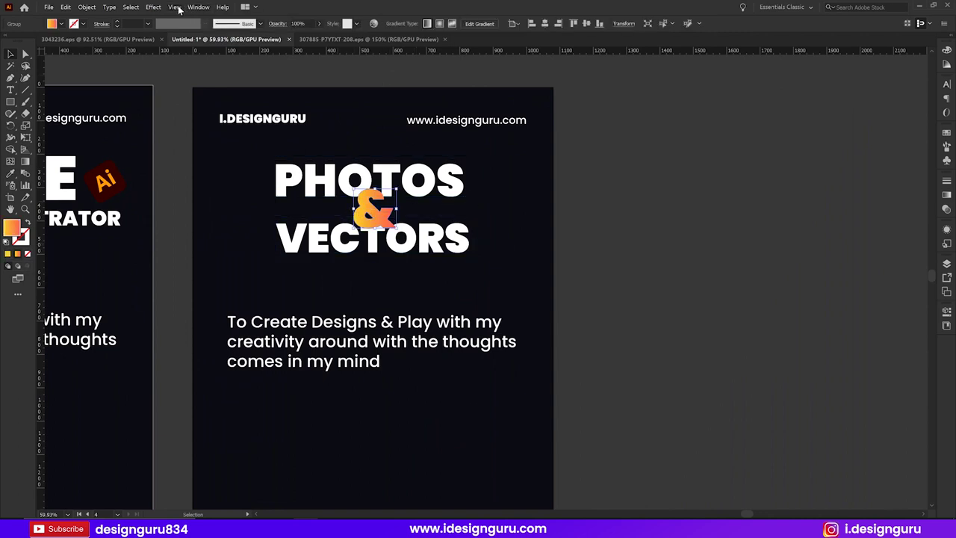
click(147, 7)
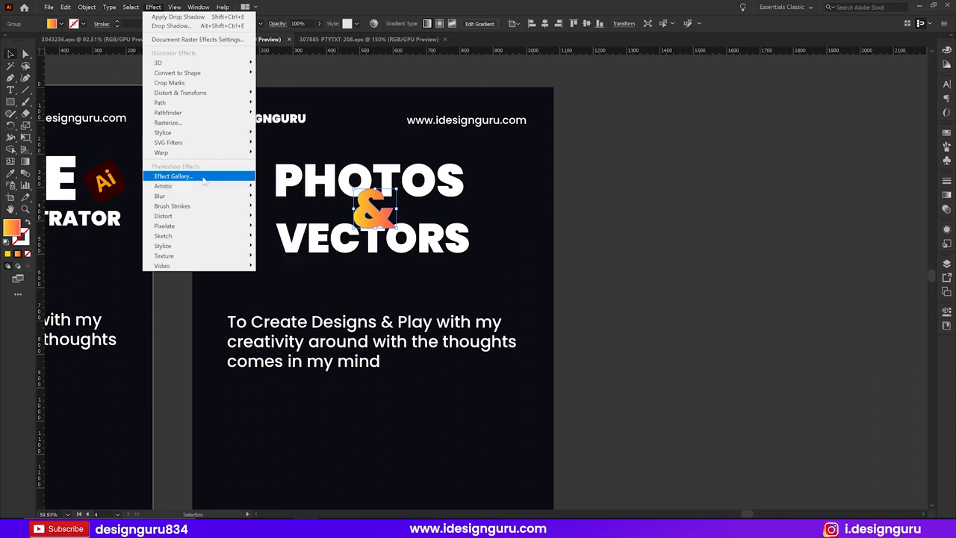
mouse_move(163, 132)
click(295, 134)
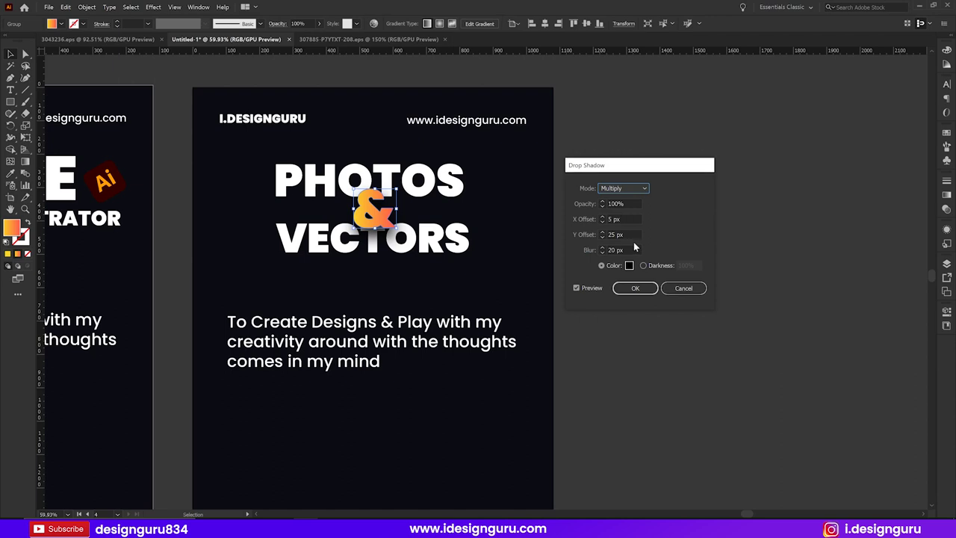
mouse_move(631, 234)
mouse_down()
mouse_move(586, 237)
mouse_move(570, 217)
mouse_up()
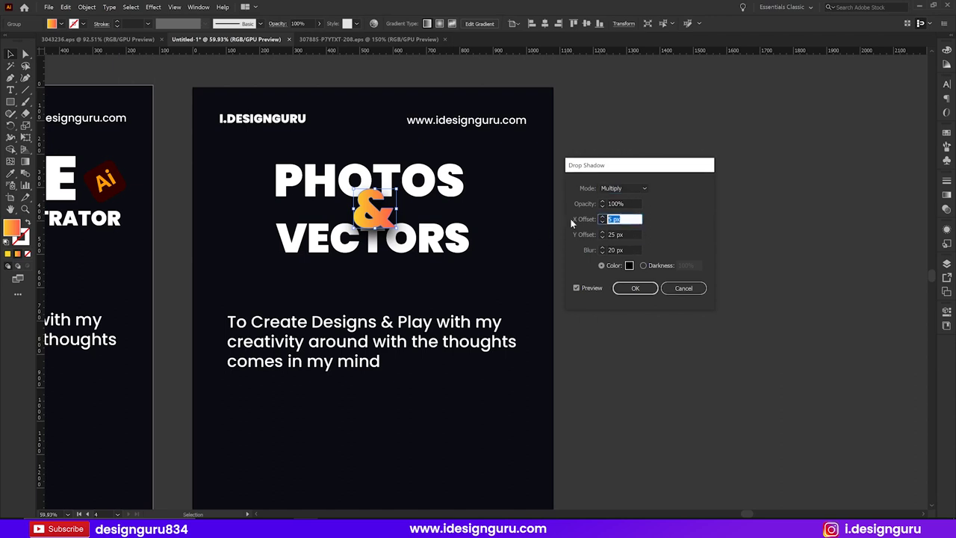
text(10)
key(Tab)
text(10)
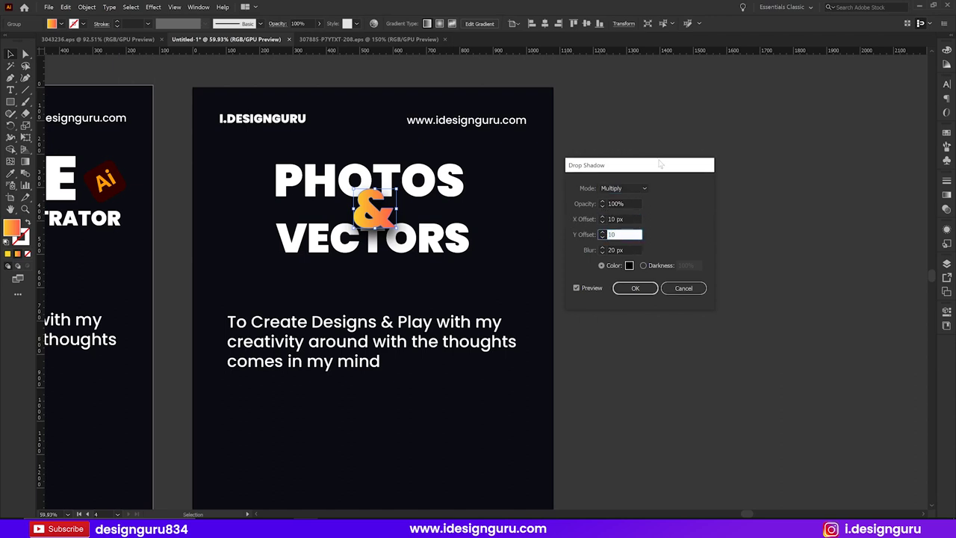
drag(630, 252, 583, 244)
text(10)
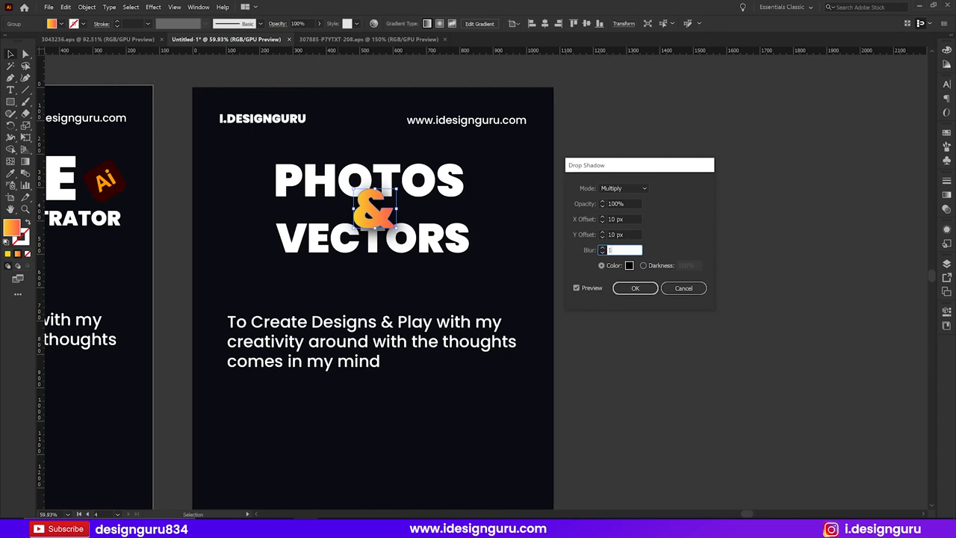
click(636, 289)
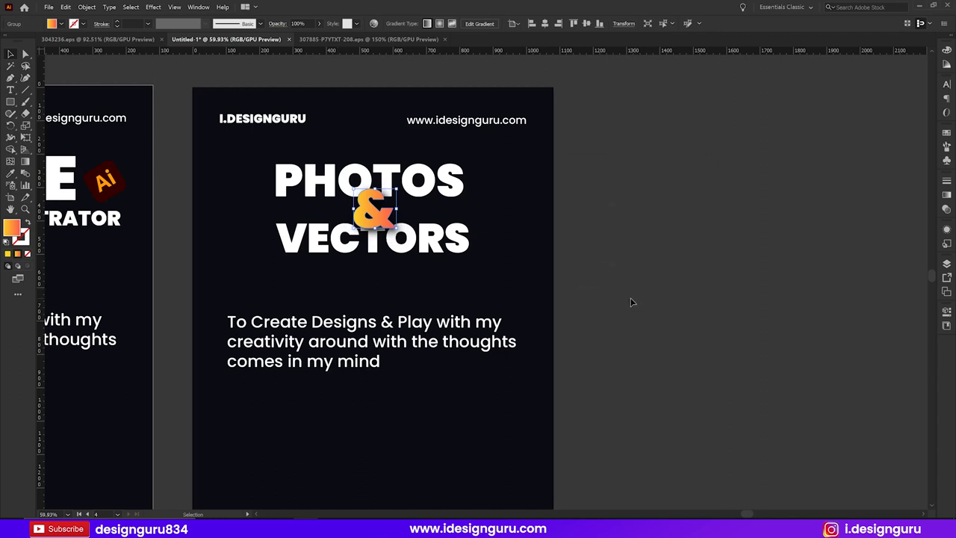
Step: Nudge VECTORS down slightly with the arrow key
click(442, 256)
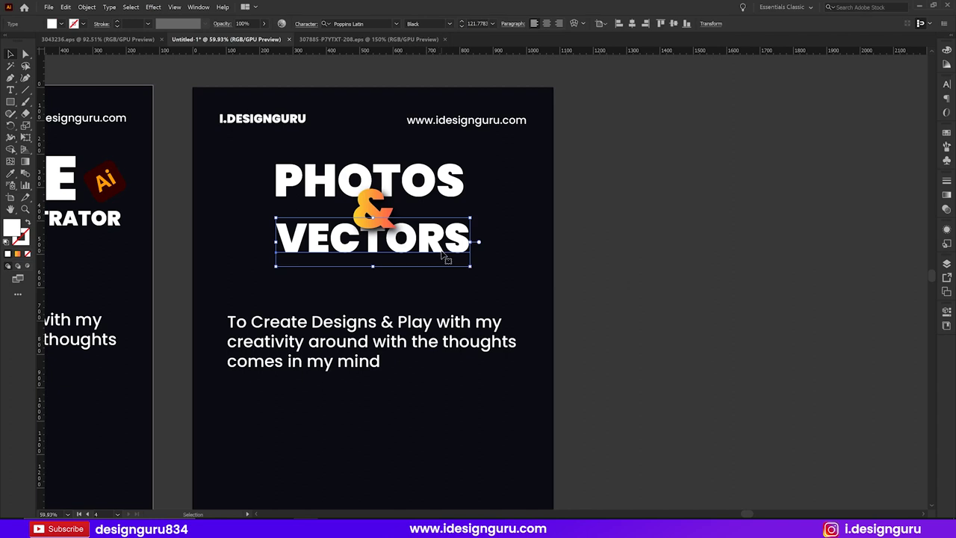
key(Down)
key(Down)
key(Down)
key(Down)
key(Down)
key(Down)
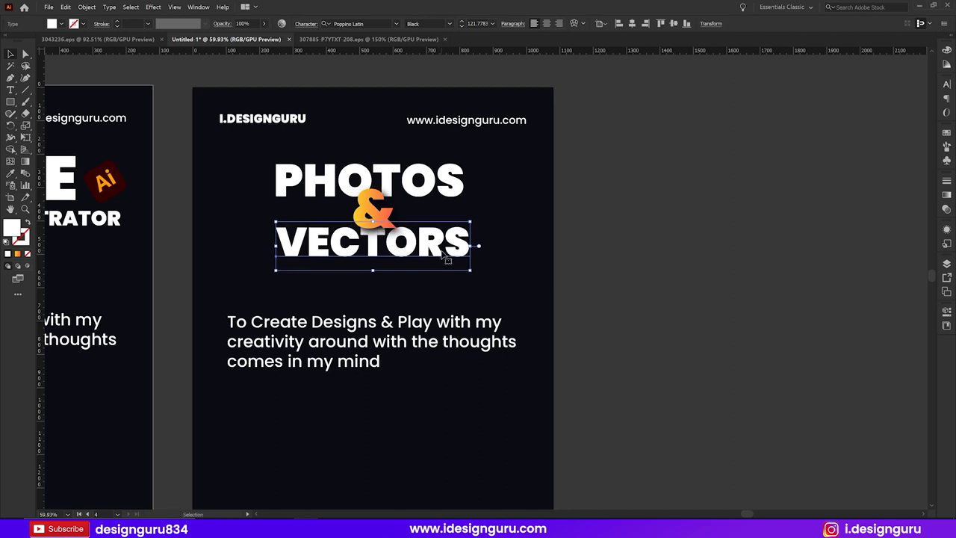
click(616, 229)
drag(405, 269, 424, 249)
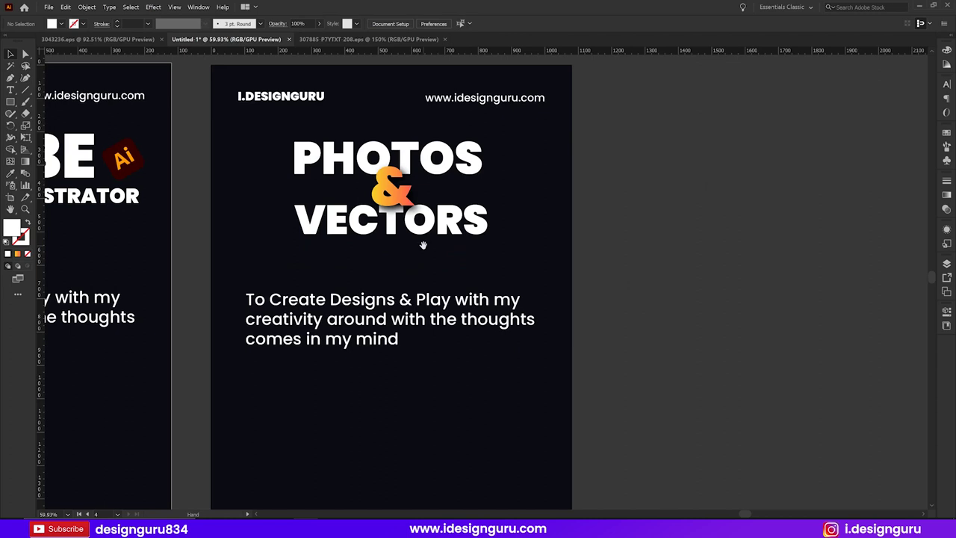
Step: Copy the stock photo sites line from the Notepad slide notes
key(ctrl+minus)
key(alt+Tab)
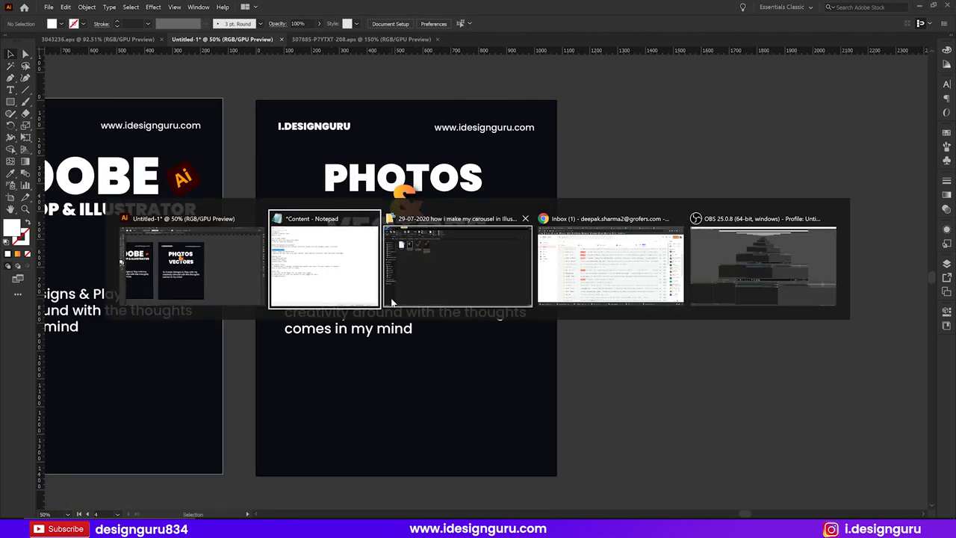
click(329, 269)
key(Down)
key(Home)
key(ctrl+shift+Right)
key(ctrl+shift+Right)
key(ctrl+shift+Right)
key(ctrl+shift+Right)
key(alt+Tab)
Step: Select the body paragraph and VECTORS text on the fourth slide, then pan to the ADOBE slide
click(367, 295)
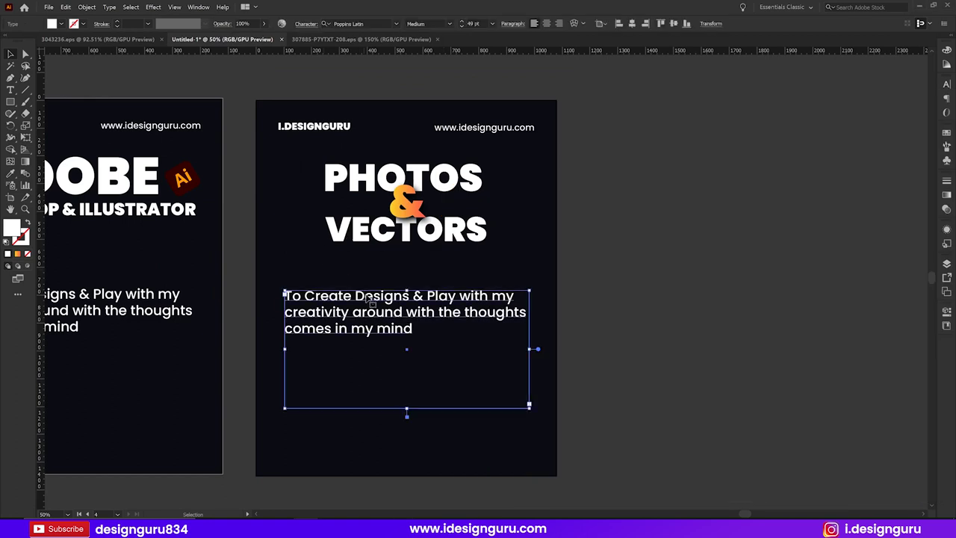
click(417, 245)
click(396, 304)
click(439, 237)
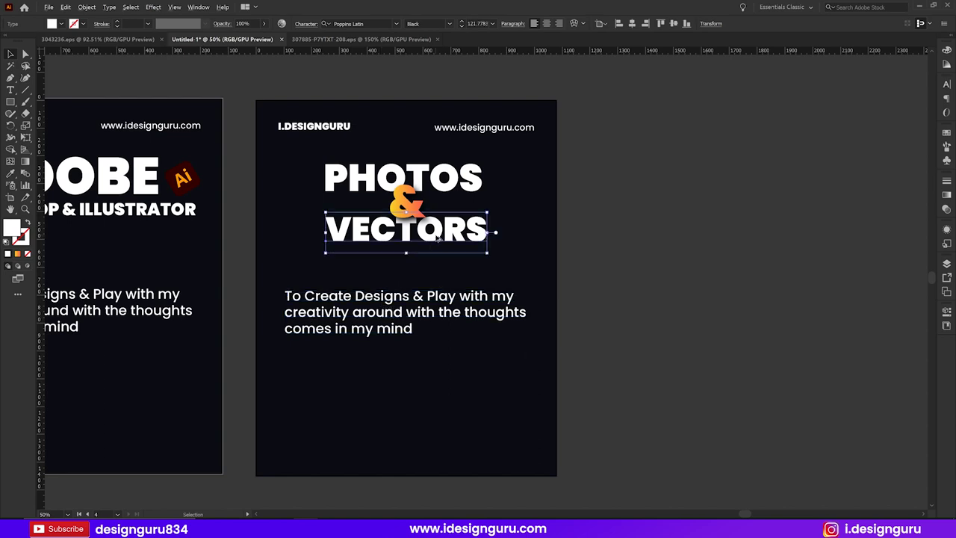
click(402, 285)
drag(401, 285, 527, 303)
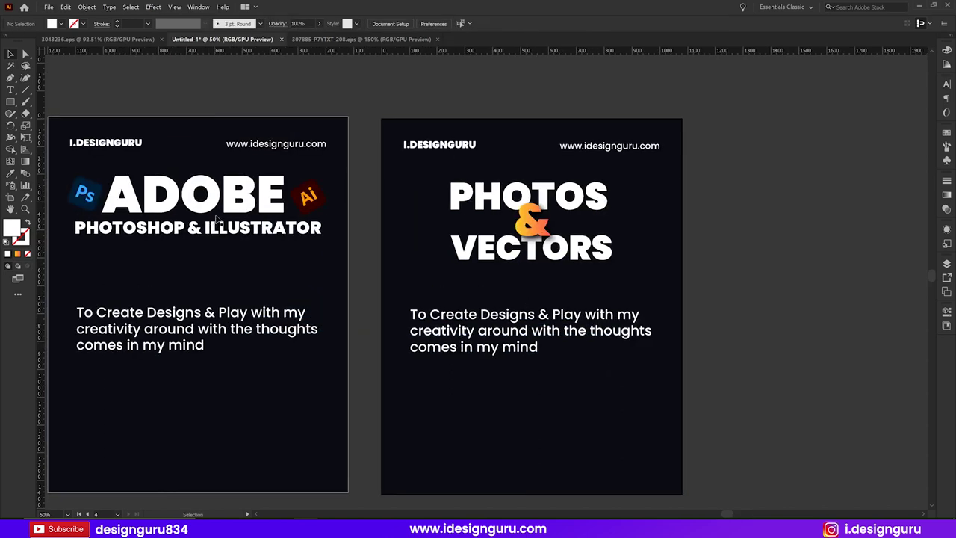
Step: Eyedrop the ampersand's orange gradient onto the ADOBE lettering
click(244, 207)
key(ctrl)
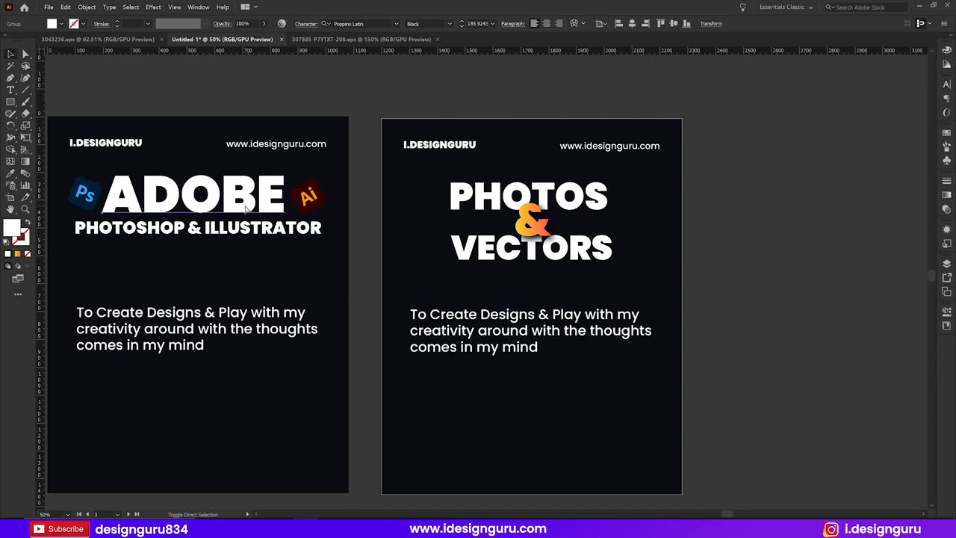
ctrl+click(245, 209)
key(i)
click(534, 224)
key(v)
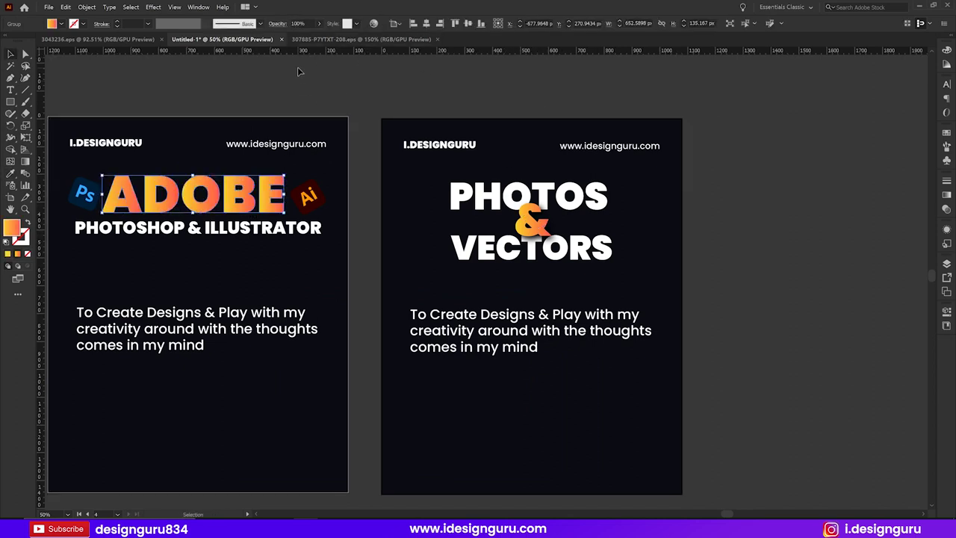
click(300, 88)
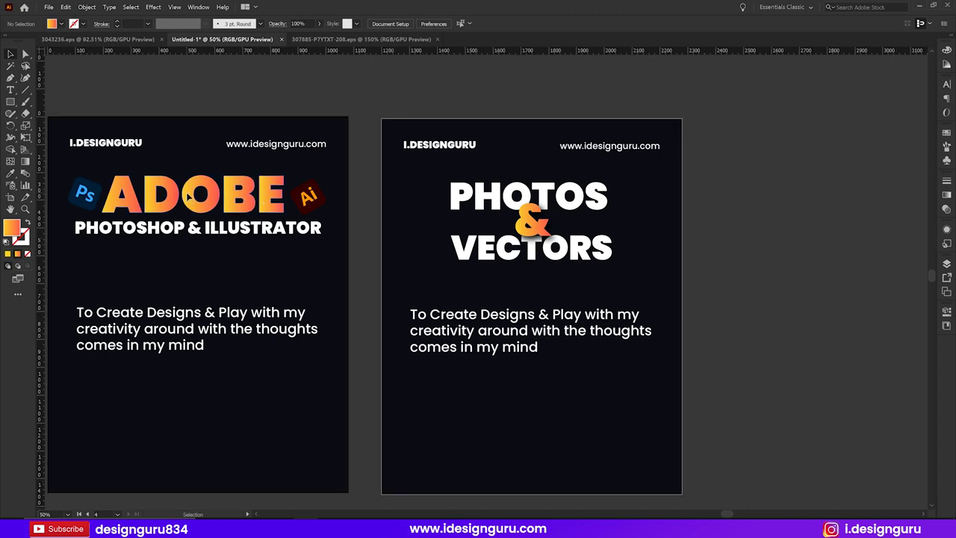
Step: Check the ADOBE heading's gradient angle in the Gradient panel, then deselect
click(221, 192)
click(948, 85)
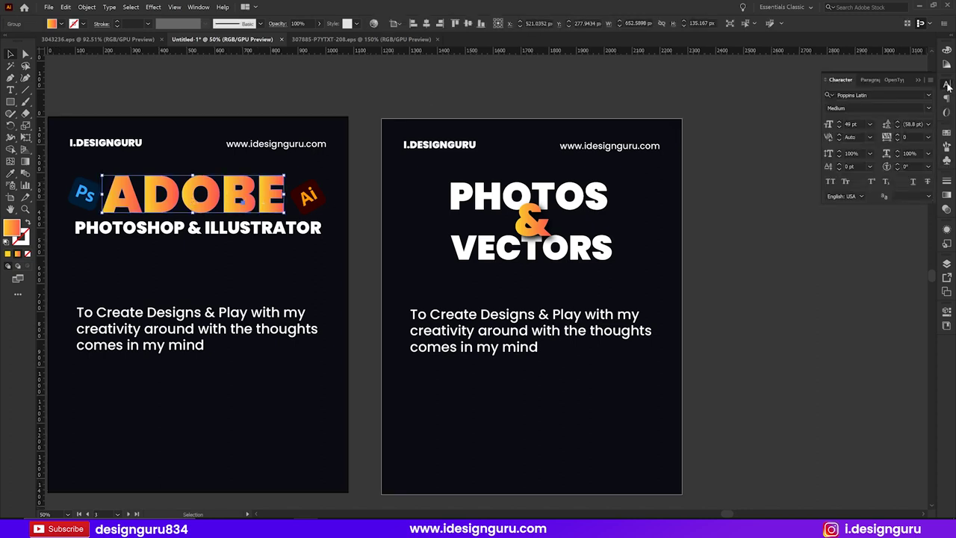
click(947, 85)
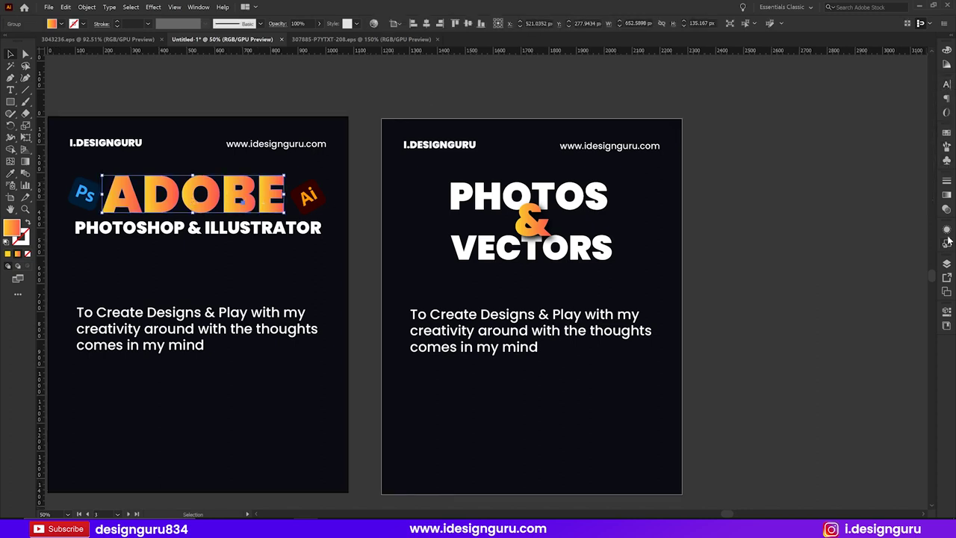
click(947, 194)
click(870, 219)
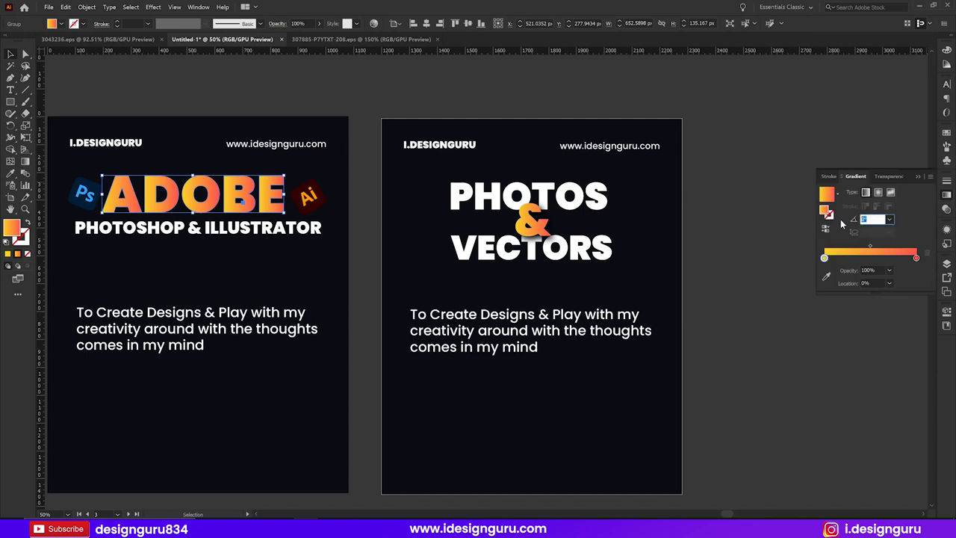
text(120)
click(753, 216)
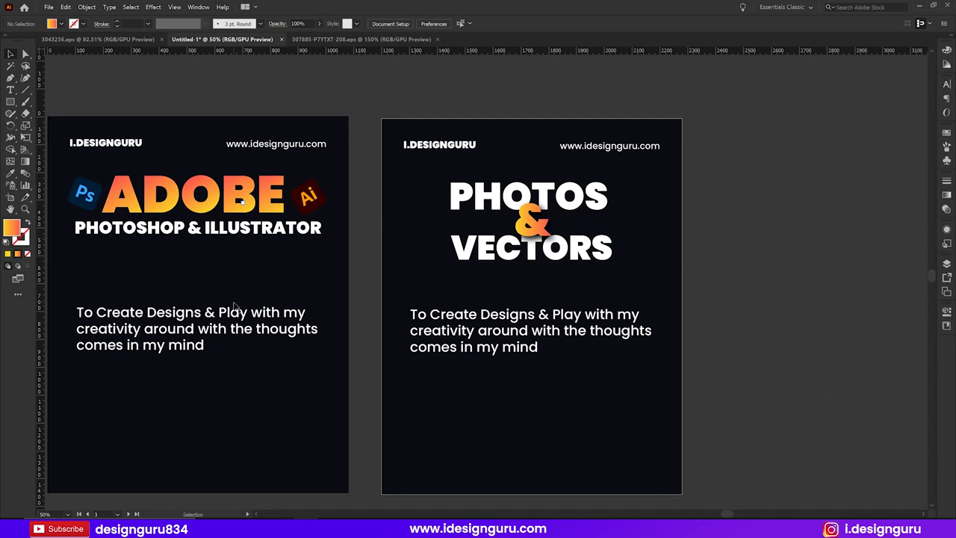
scroll(235, 323, right, 3)
Step: Duplicate VECTORS as a centred FREPIK, PEXELS & SHUTTERSTOCK subtitle, scaled to fit the slide
scroll(236, 323, right, 2)
drag(409, 261, 408, 294)
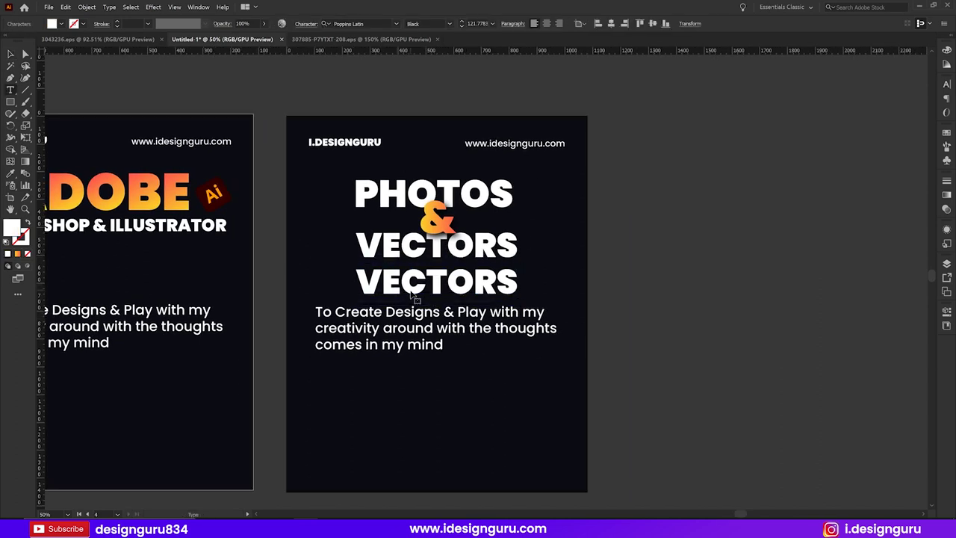
double_click(410, 294)
text(FREPIK, PEXELS & SHUTTERSTOCK)
key(Escape)
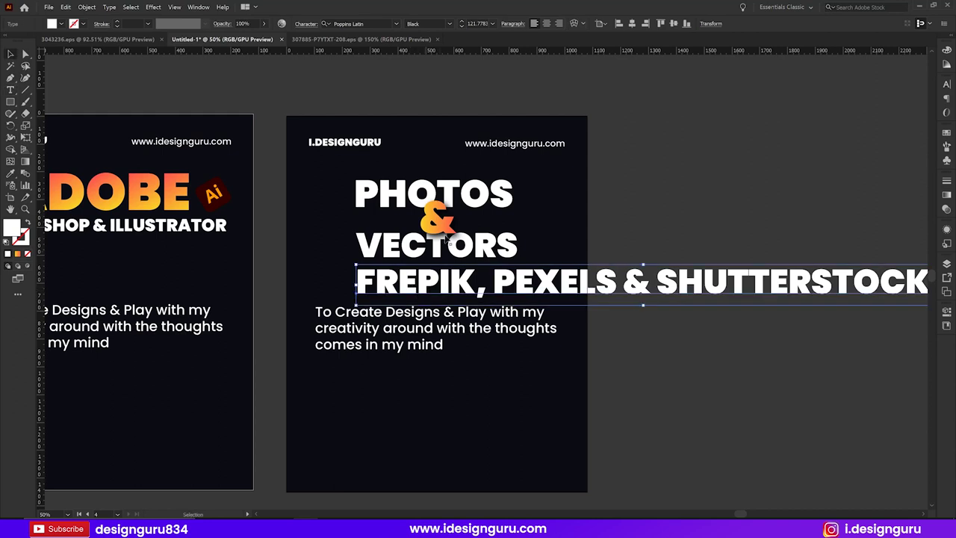
click(632, 23)
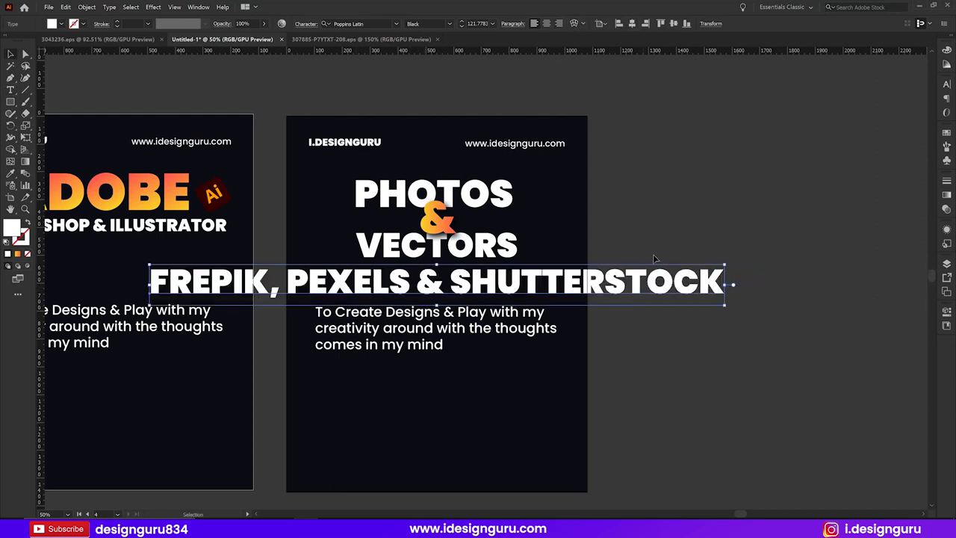
drag(726, 284, 554, 284)
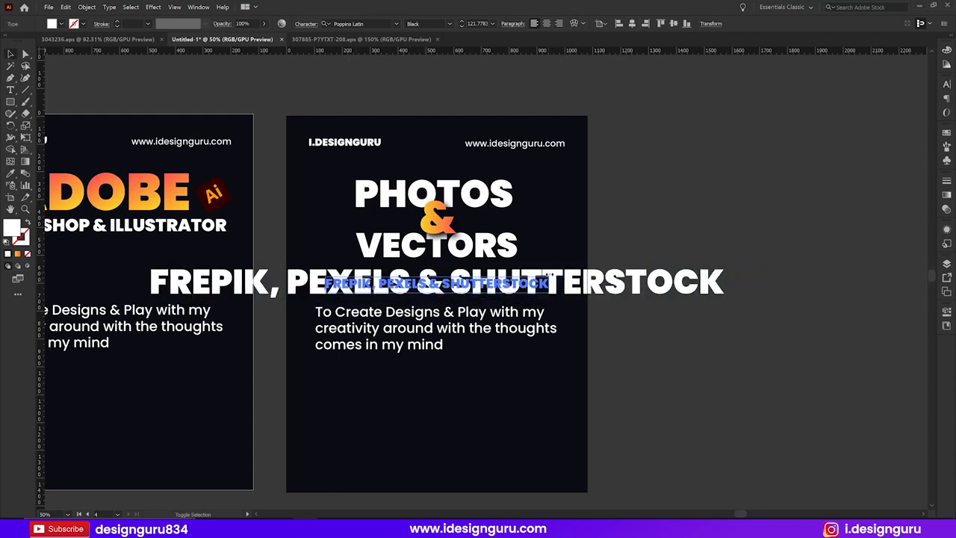
Step: Set the subtitle weight to Medium, tuck it under VECTORS, and move the paragraph lower
click(947, 84)
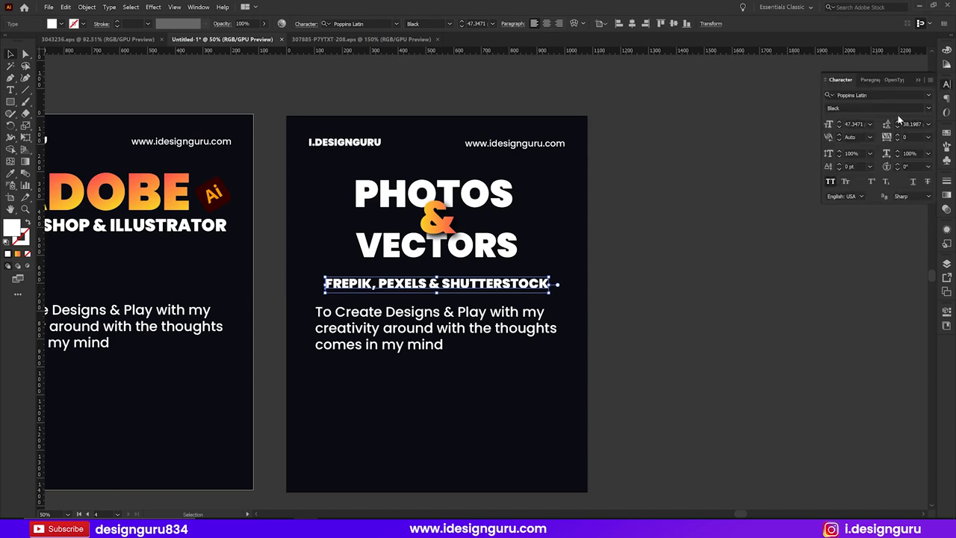
click(928, 108)
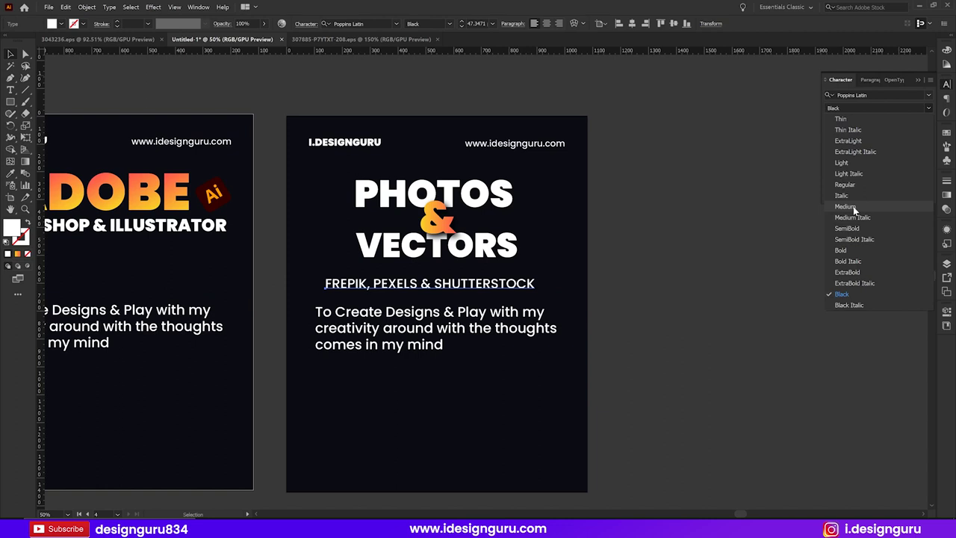
click(846, 207)
click(919, 80)
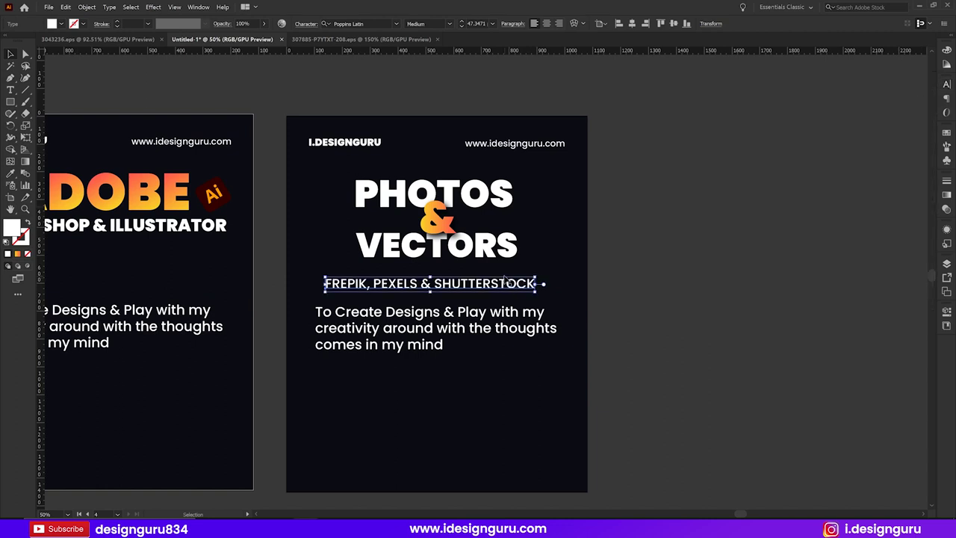
drag(505, 285, 502, 275)
drag(484, 314, 482, 346)
click(484, 281)
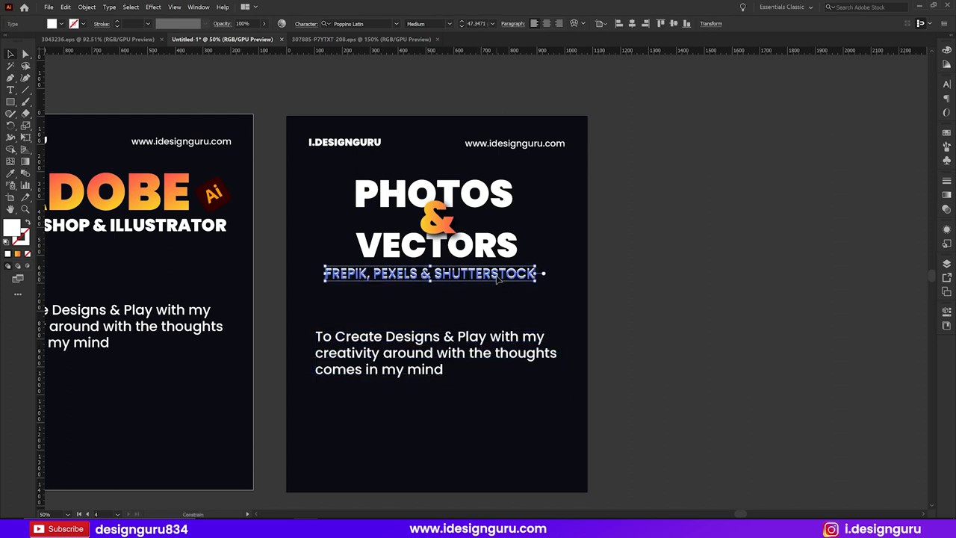
click(685, 271)
Step: Replace the body paragraph with the Notepad sentence about reading captions carefully
key(alt+Tab)
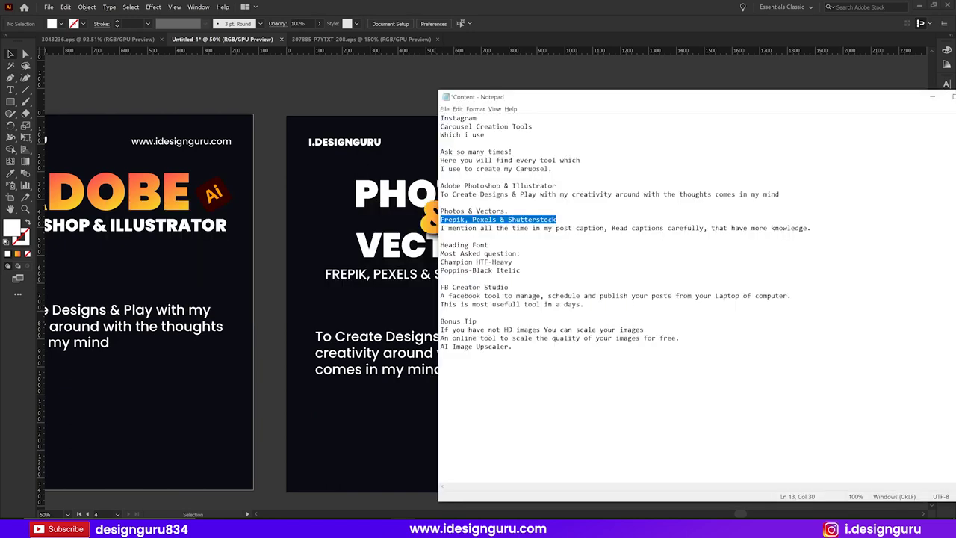
key(Down)
key(Home)
key(shift+End)
key(ctrl+c)
key(alt+Tab)
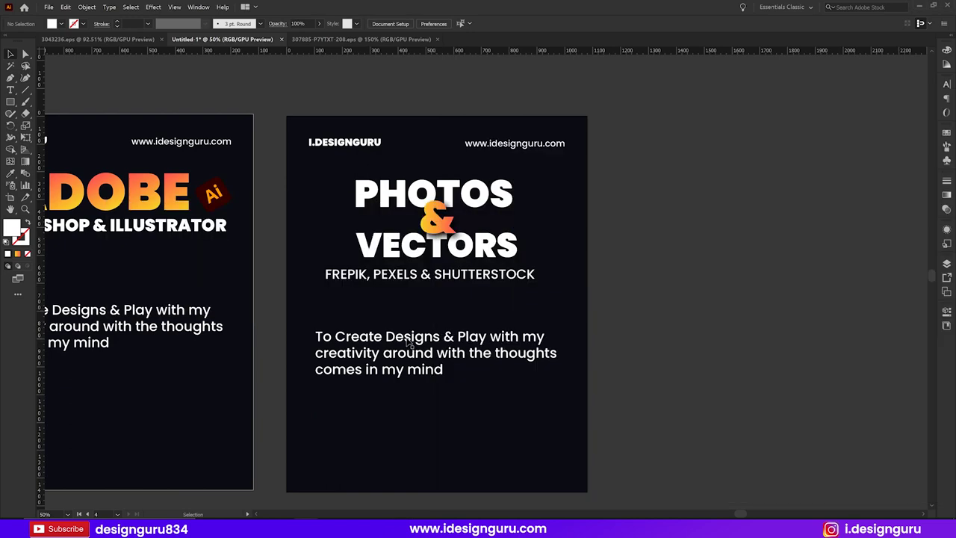
click(407, 338)
double_click(407, 337)
key(ctrl+v)
key(ctrl+a)
key(ctrl+v)
key(Escape)
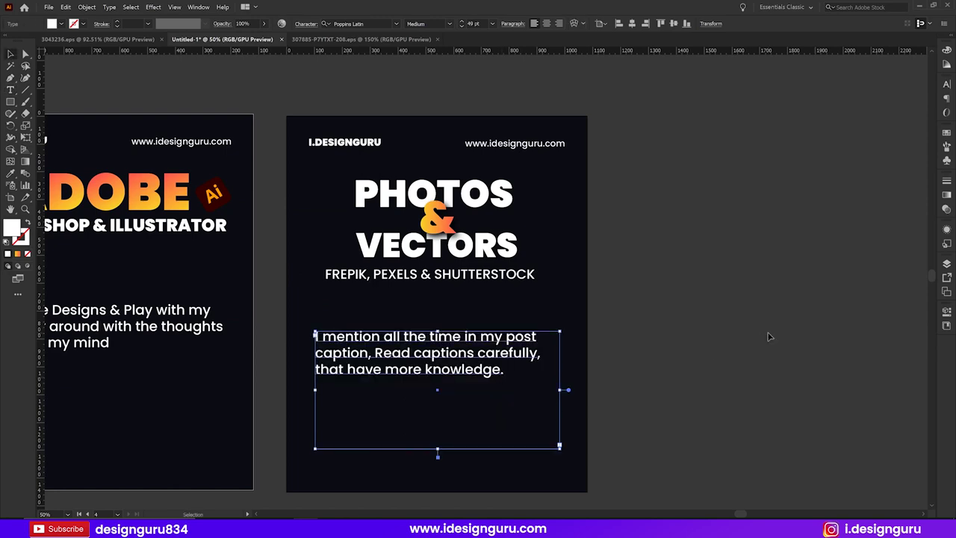
click(731, 334)
key(ctrl+minus)
key(ctrl+minus)
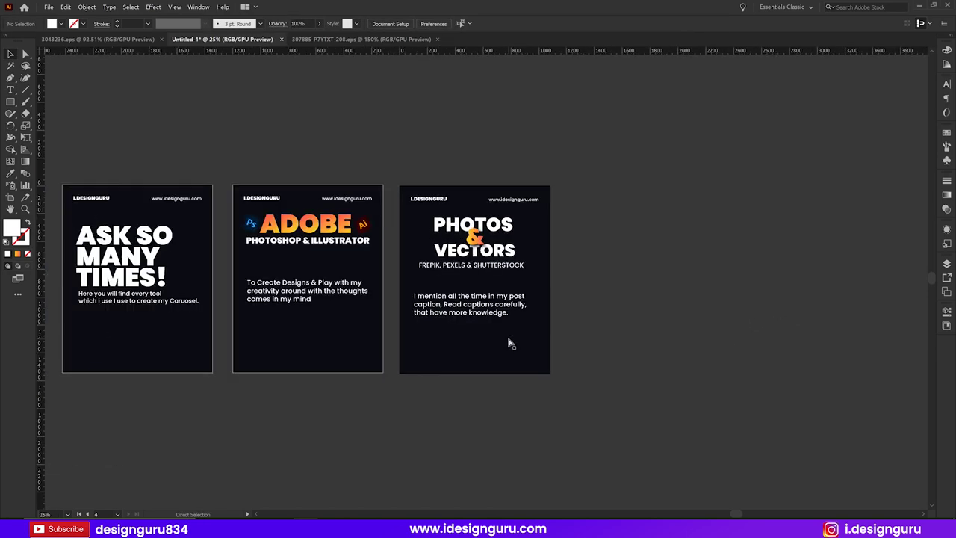
Step: Zoom and pan to bring the PHOTOS & VECTORS slide into view
key(ctrl+minus)
scroll(596, 301, right, 3)
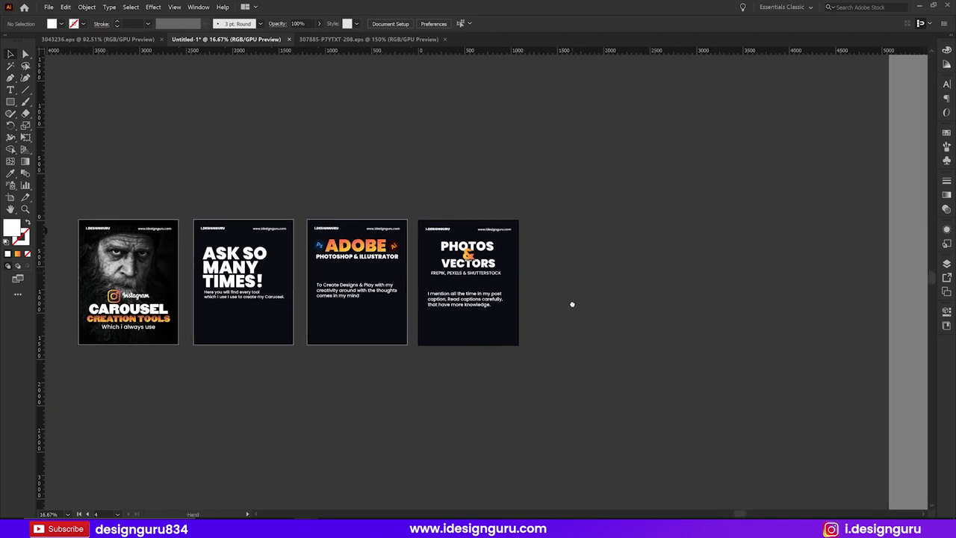
key(ctrl+plus)
key(ctrl+plus)
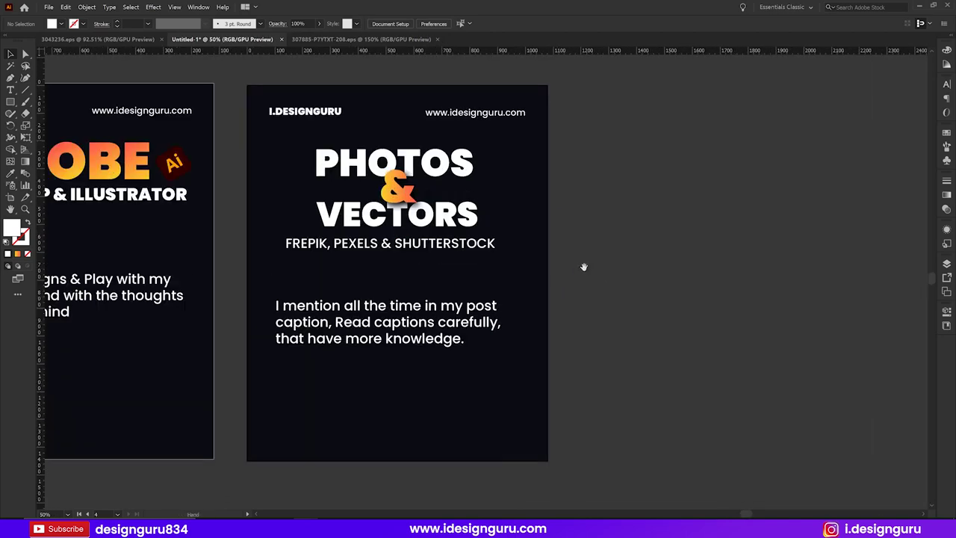
scroll(579, 284, up, 1)
key(ctrl+minus)
scroll(584, 293, down, 3)
scroll(585, 294, up, 2)
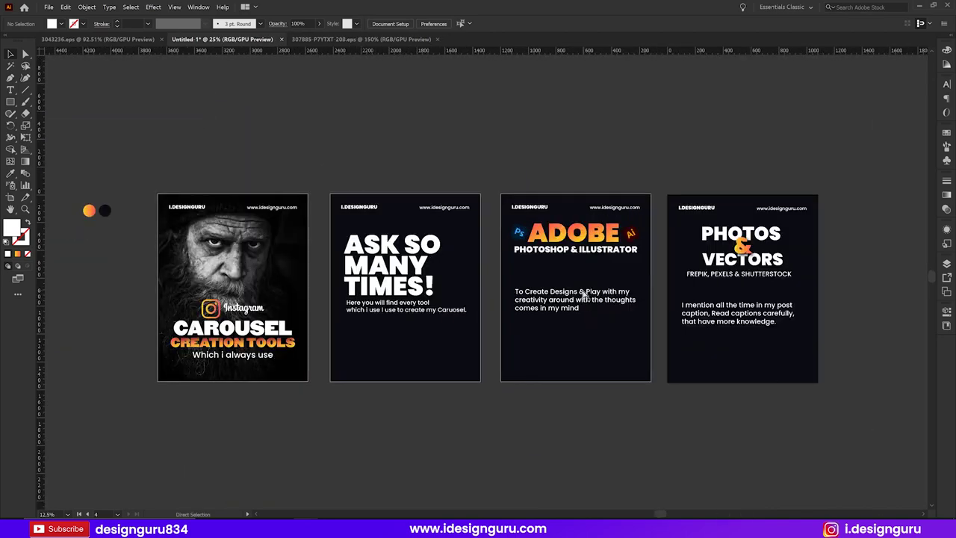
scroll(583, 293, up, 3)
drag(807, 270, 346, 284)
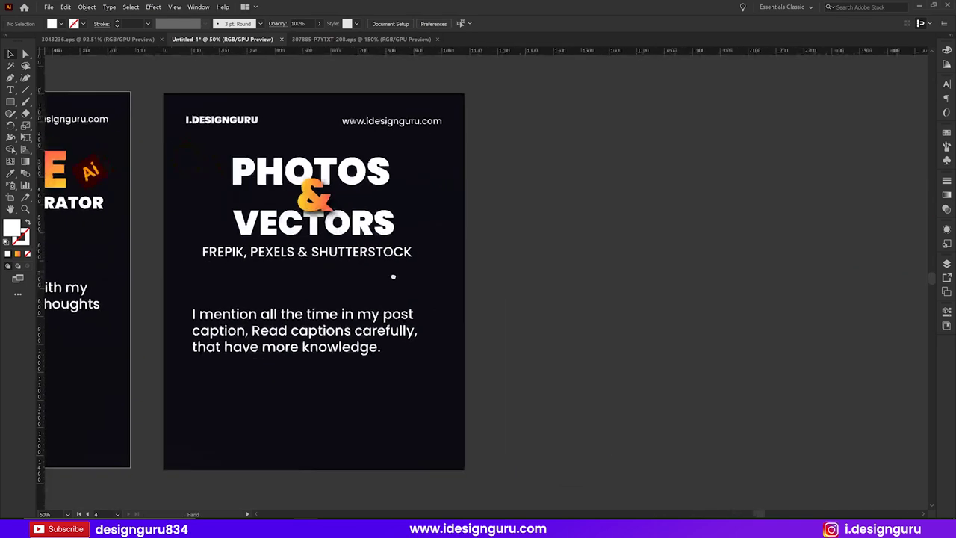
key(ctrl+minus)
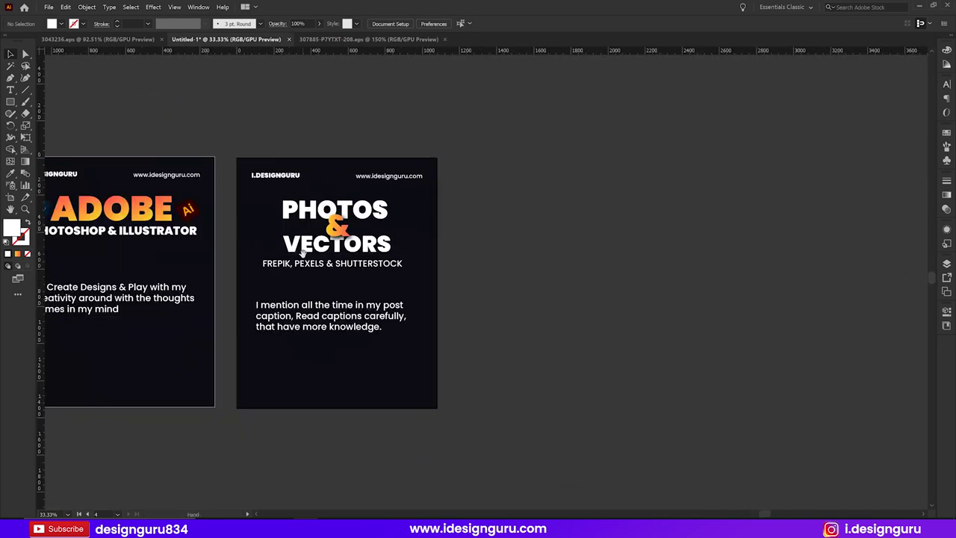
drag(294, 253, 205, 232)
Step: Duplicate the PHOTOS & VECTORS artboard as a fifth artboard to its right
click(11, 199)
drag(307, 180, 539, 187)
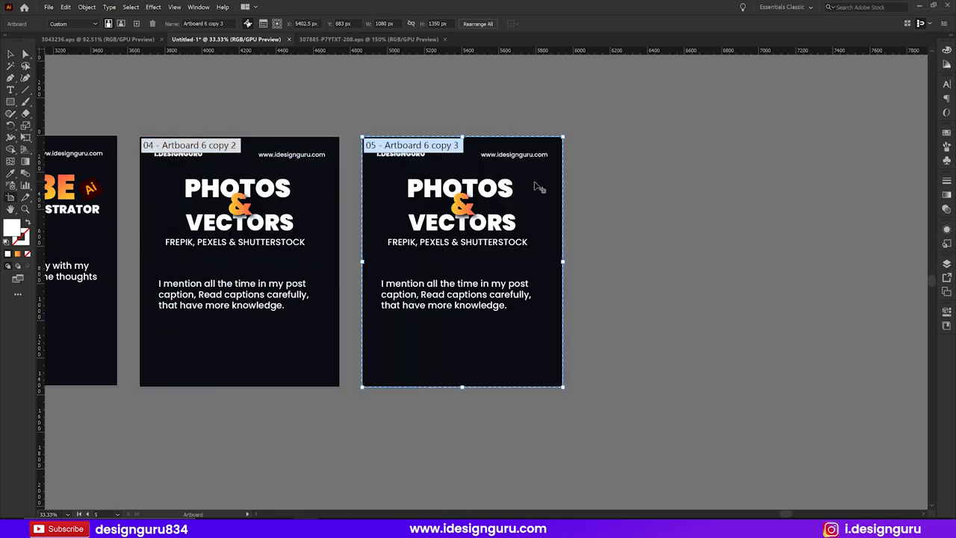
click(10, 54)
scroll(343, 109, right, 3)
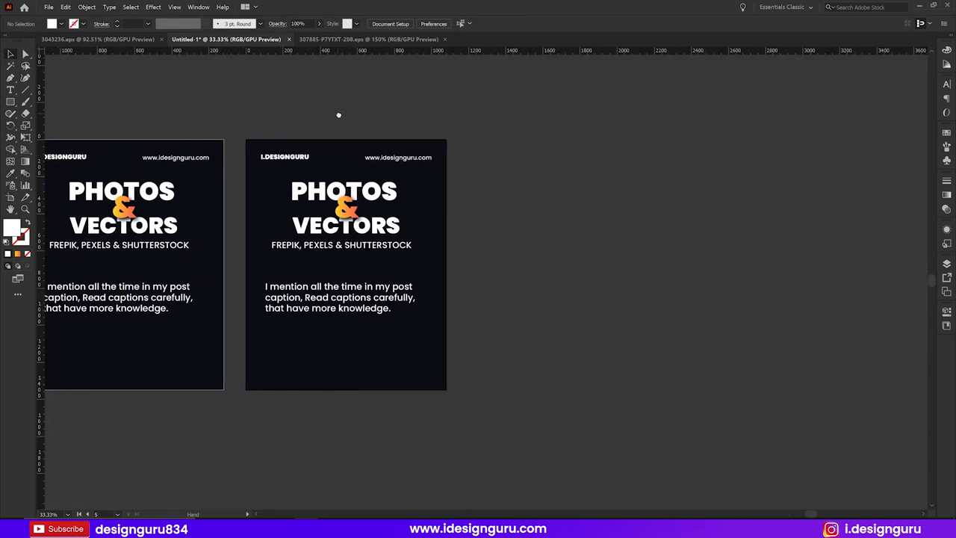
scroll(346, 120, up, 1)
scroll(345, 124, left, 2)
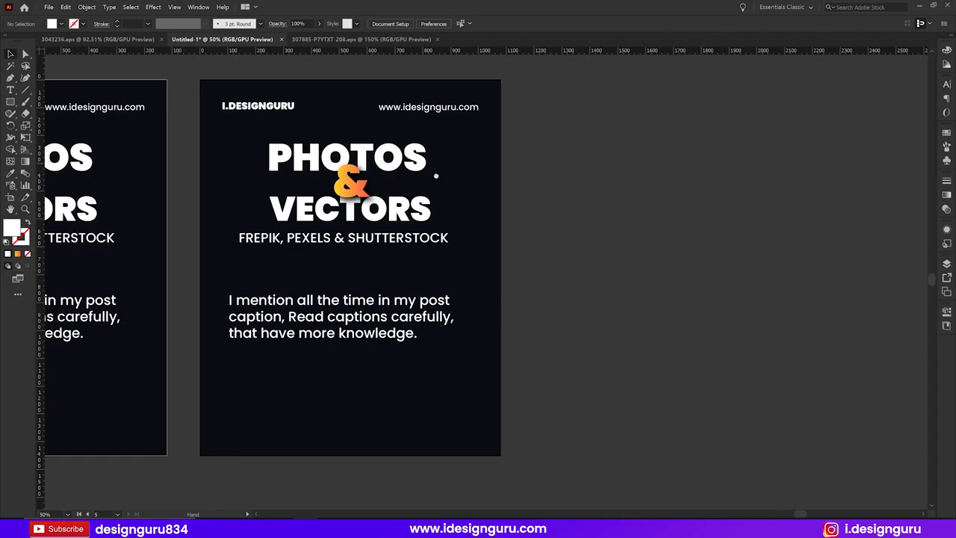
Step: Pan across the carousel slides to review them, from the ADOBE slide onward
scroll(346, 124, left, 2)
scroll(425, 227, left, 3)
scroll(424, 227, left, 2)
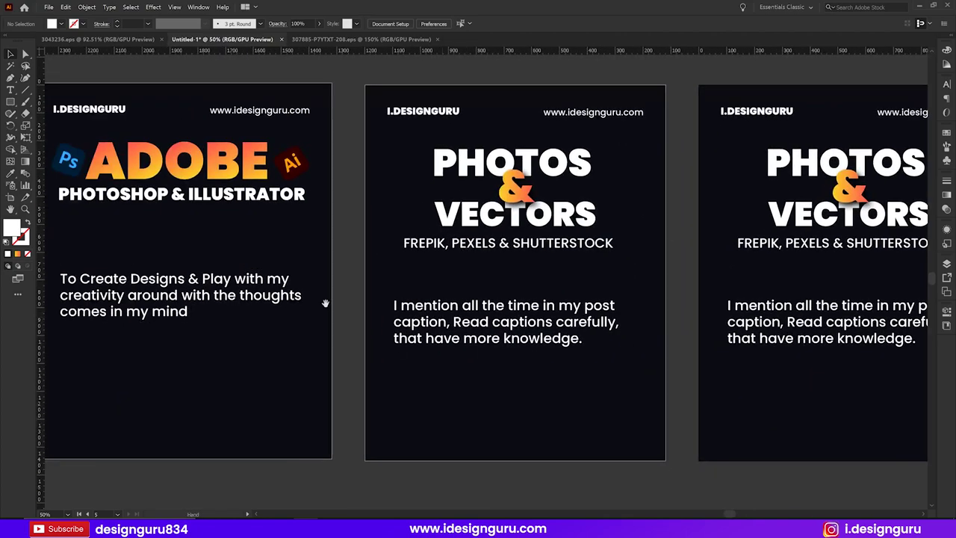
drag(279, 258, 500, 281)
scroll(453, 284, left, 3)
scroll(530, 282, right, 1)
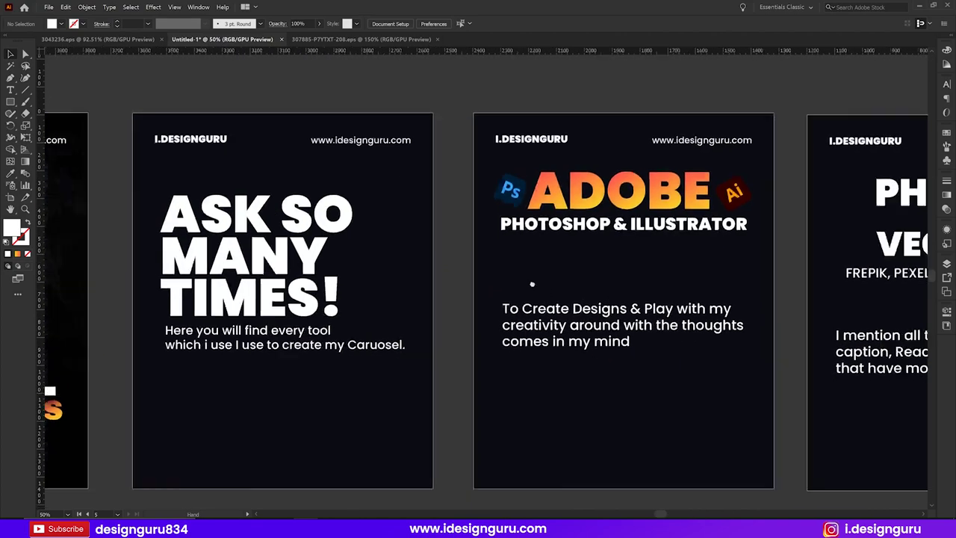
scroll(581, 320, right, 10)
scroll(437, 254, right, 2)
scroll(437, 254, left, 1)
key(alt+Tab)
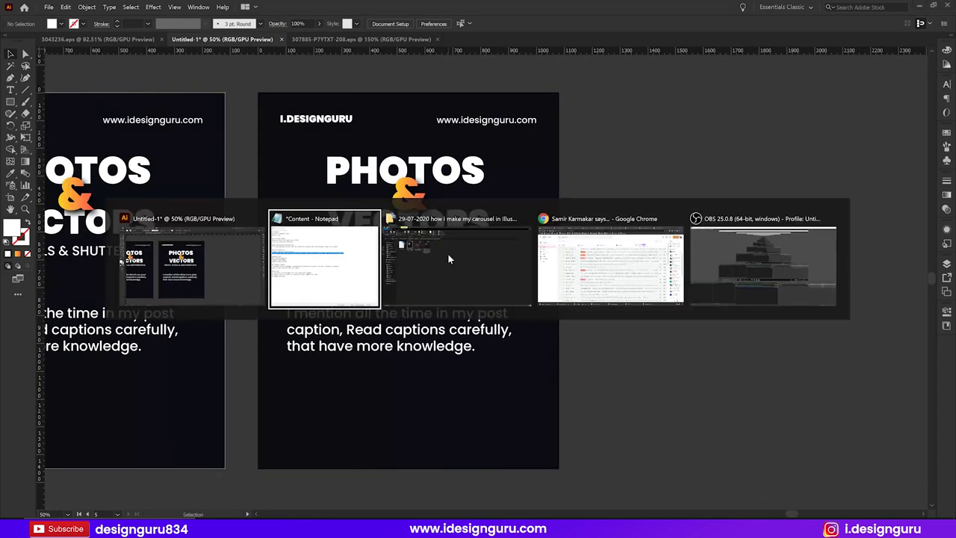
Step: Delete the orange ampersand and change the PHOTOS title to HEADING FONT
double_click(454, 245)
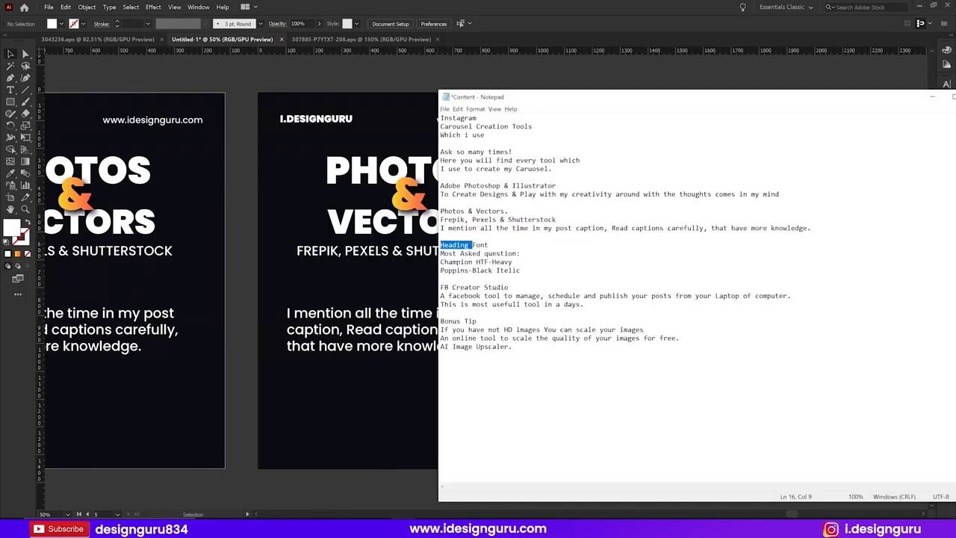
key(alt+Tab)
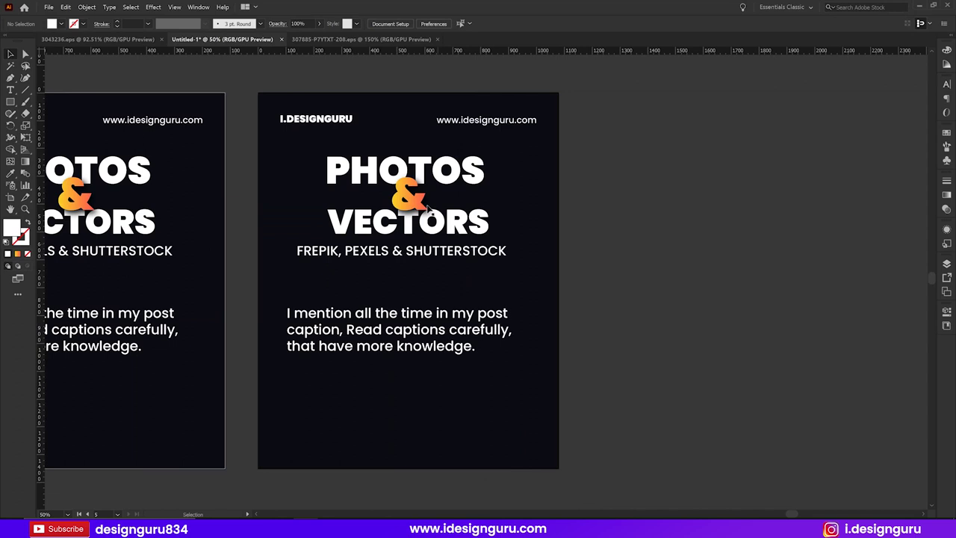
click(407, 198)
key(Delete)
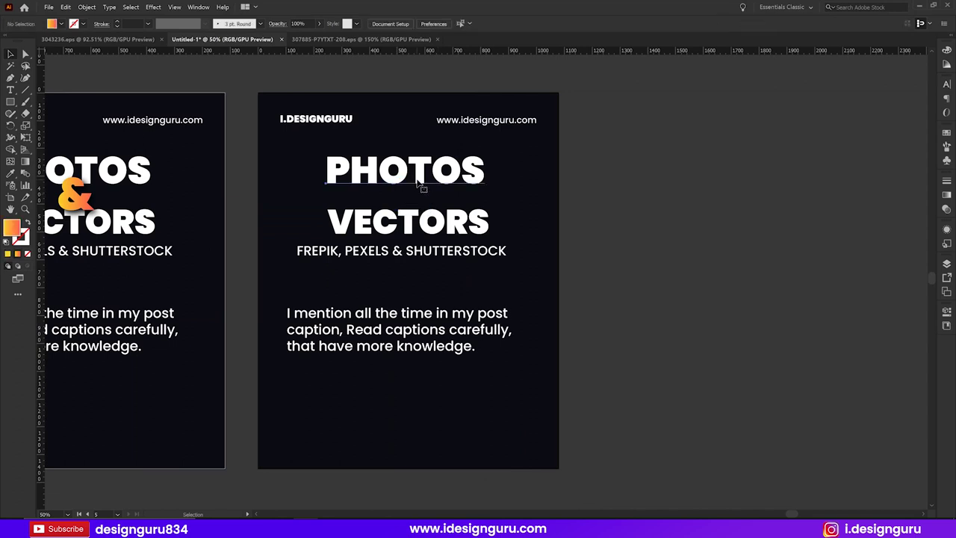
click(418, 185)
double_click(418, 184)
text(HEADING FONT)
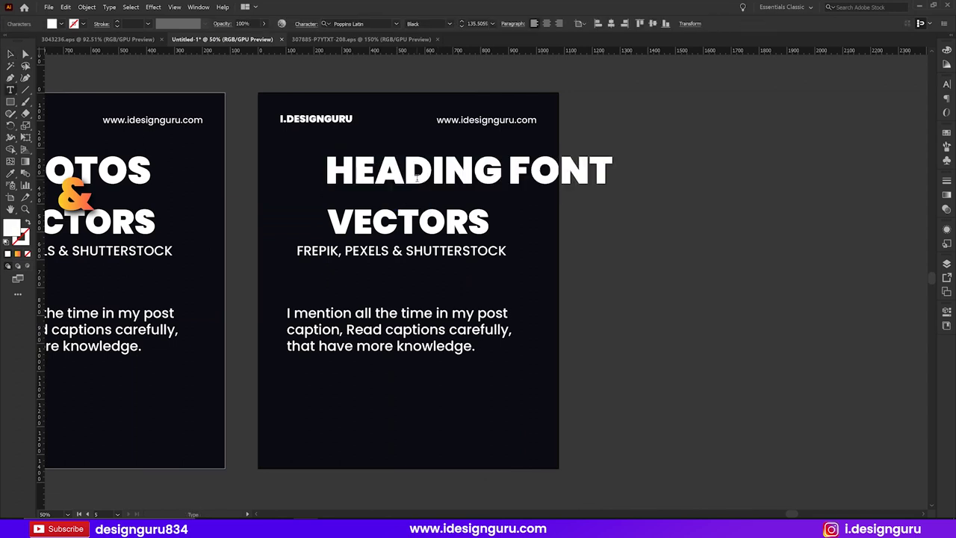
key(Escape)
Step: Remove VECTORS, shift HEADING FONT onto the artboard, and centre the subtitle beneath it
click(441, 229)
key(Delete)
click(469, 172)
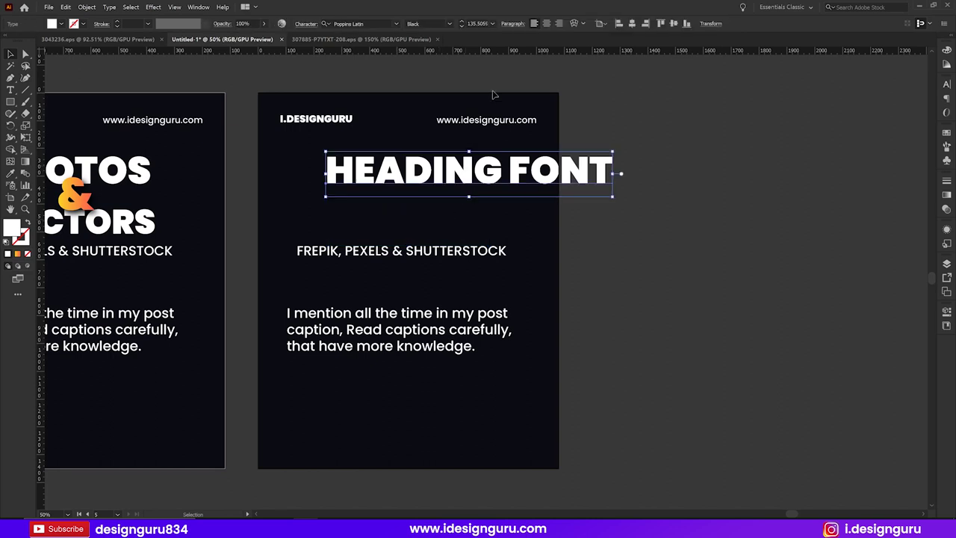
mouse_move(615, 171)
mouse_down()
mouse_move(557, 194)
mouse_move(517, 174)
mouse_up()
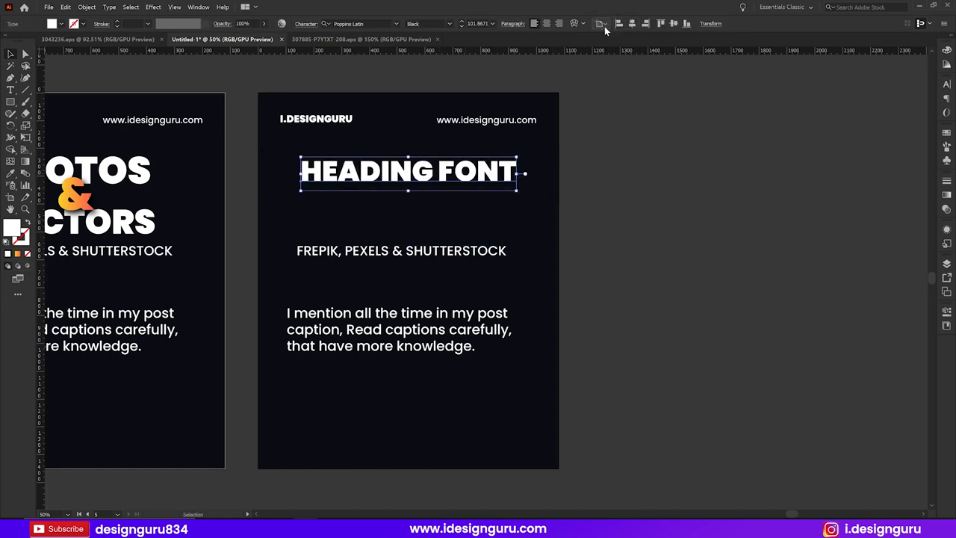
click(454, 224)
click(437, 252)
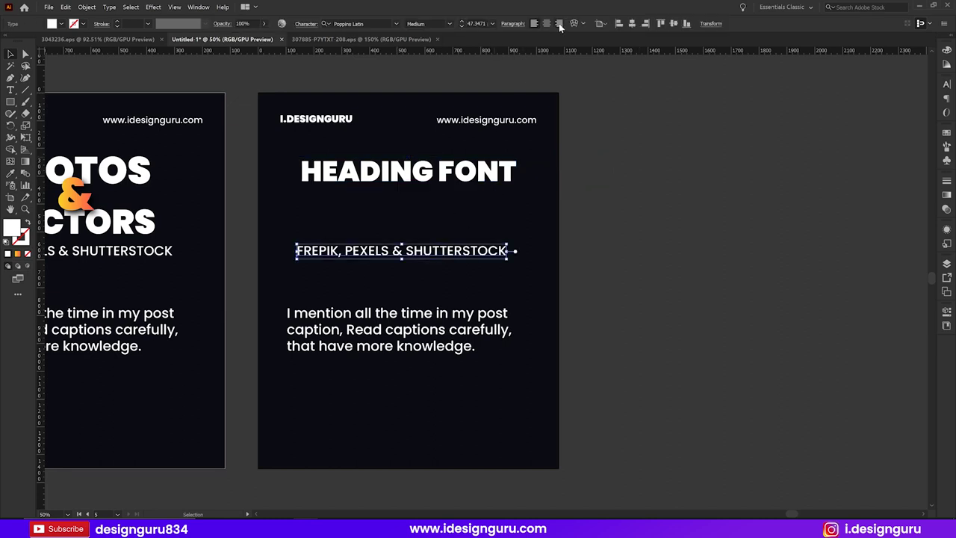
click(638, 24)
drag(469, 253, 464, 196)
Step: Change the subtitle to 'Most Asked question:' from the notes and centre it horizontally
key(alt+Tab)
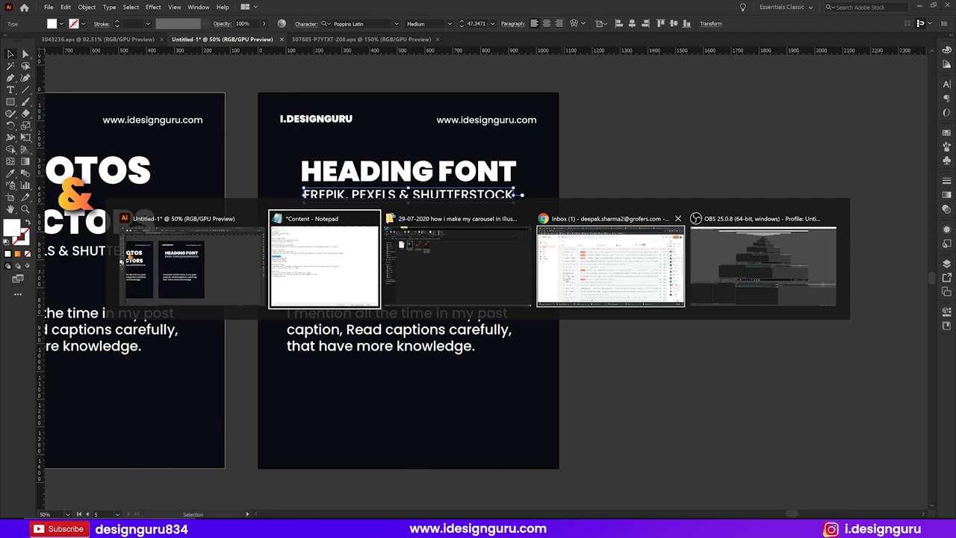
key(Down)
key(Home)
key(shift+End)
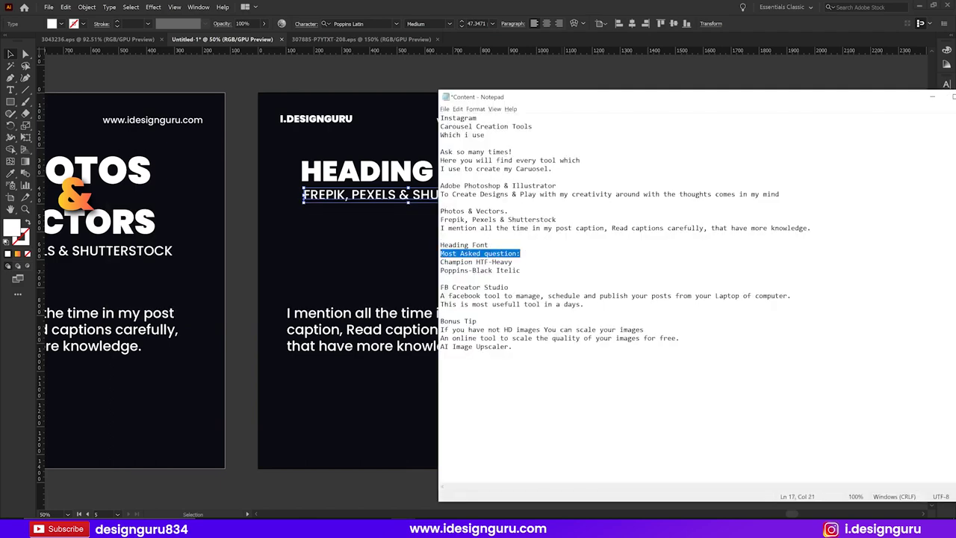
key(ctrl+c)
key(alt+Tab)
double_click(375, 196)
key(ctrl+v)
key(ctrl+a)
key(ctrl+v)
key(Escape)
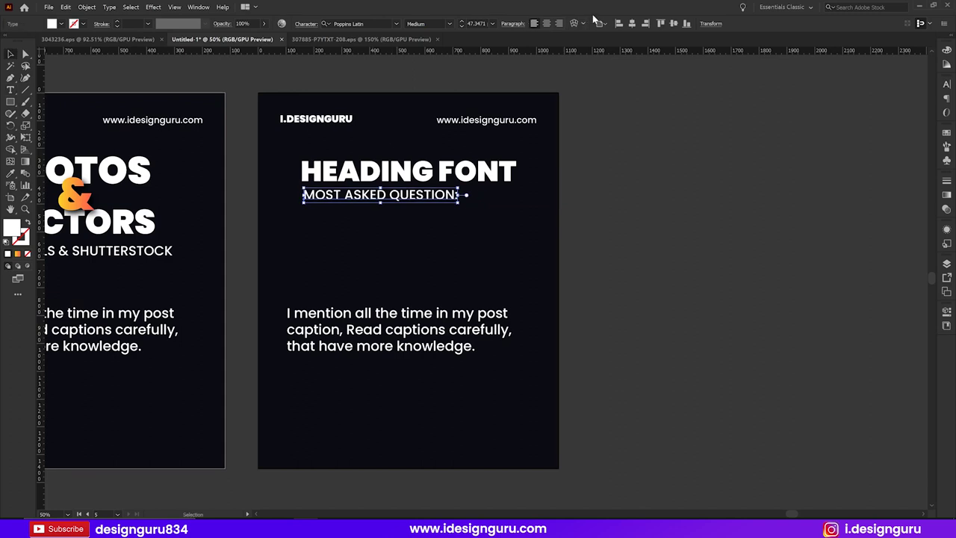
click(632, 23)
click(635, 264)
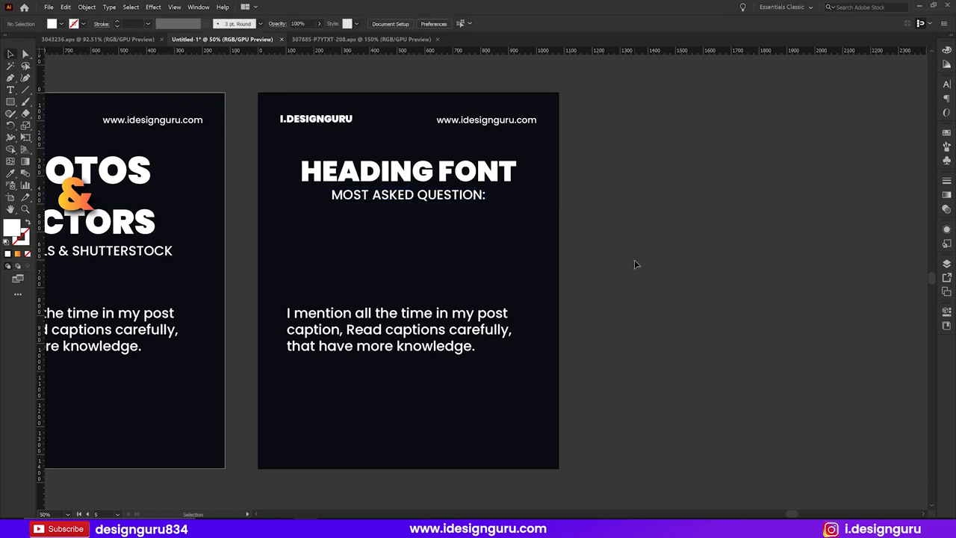
Step: Replace the caption with the centred font names Champion HTF-Heavy and Poppins-Black Itelic
key(alt+Tab)
drag(440, 262, 440, 279)
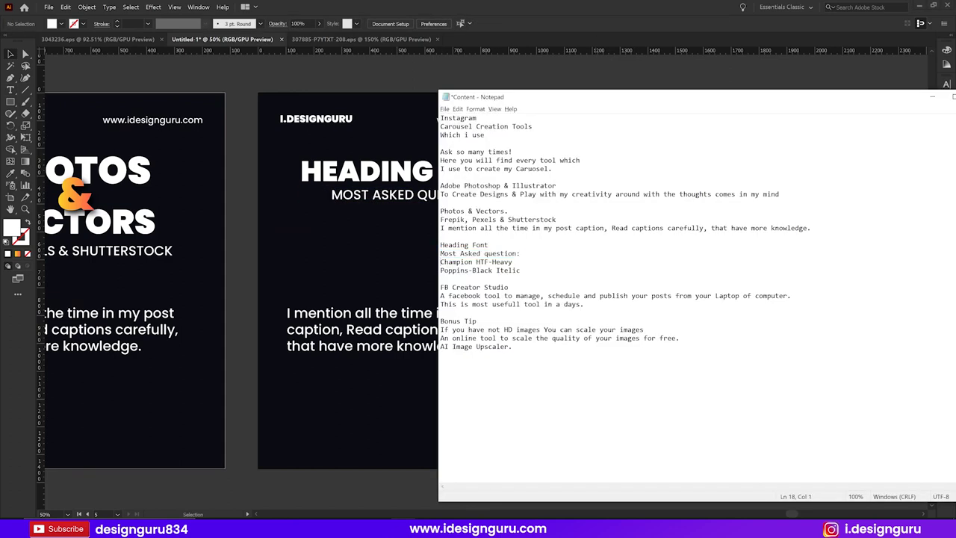
key(alt+Tab)
click(358, 335)
triple_click(357, 334)
key(ctrl+v)
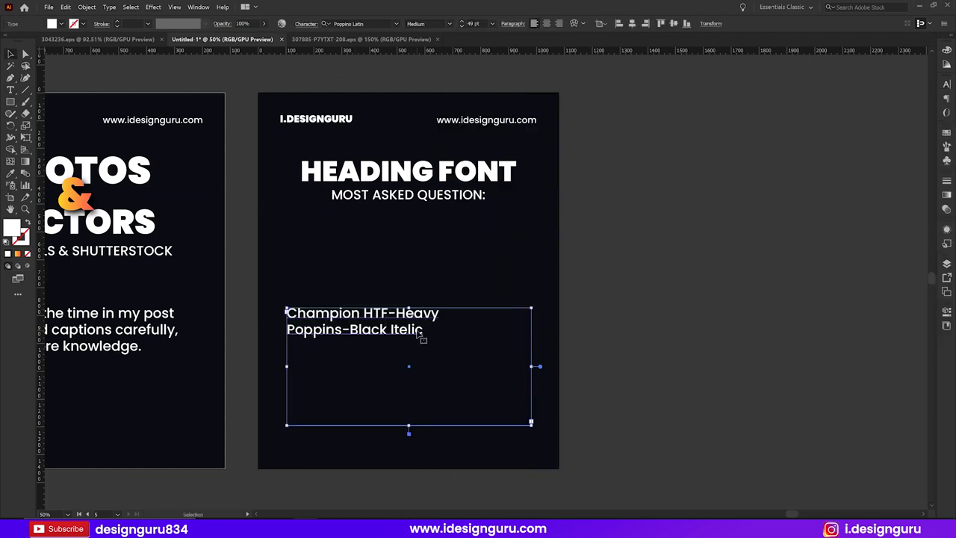
click(546, 24)
Step: Shrink the font-names text box to two lines and centre it vertically on the artboard
drag(439, 321, 439, 246)
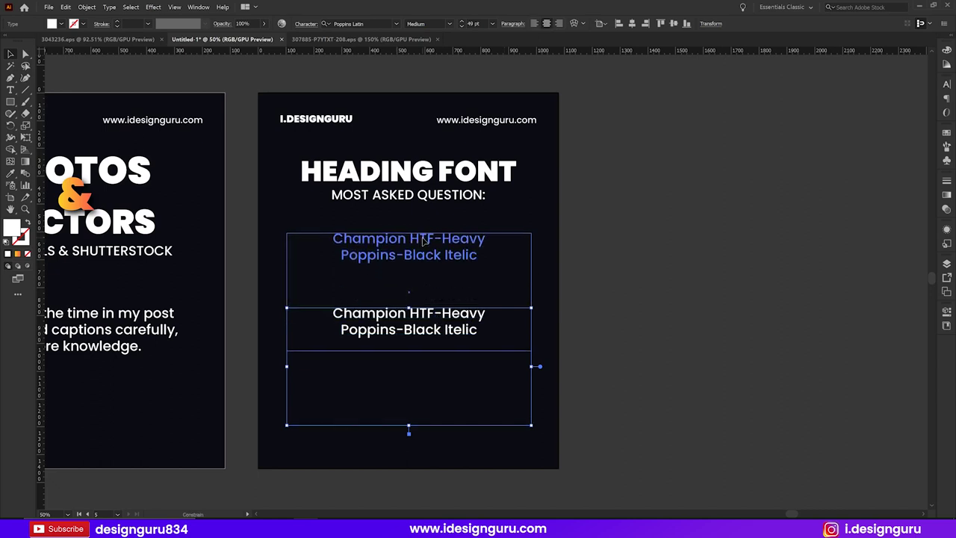
click(689, 259)
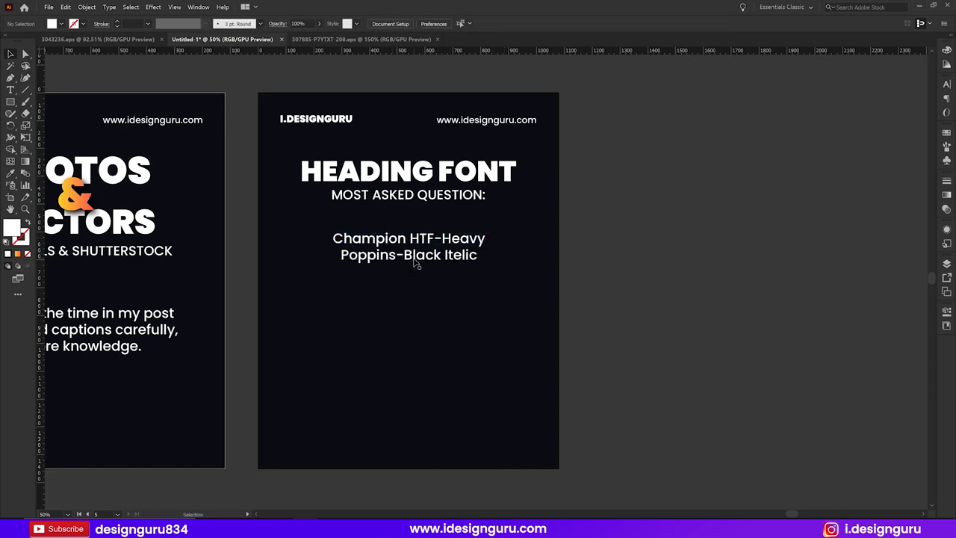
click(451, 261)
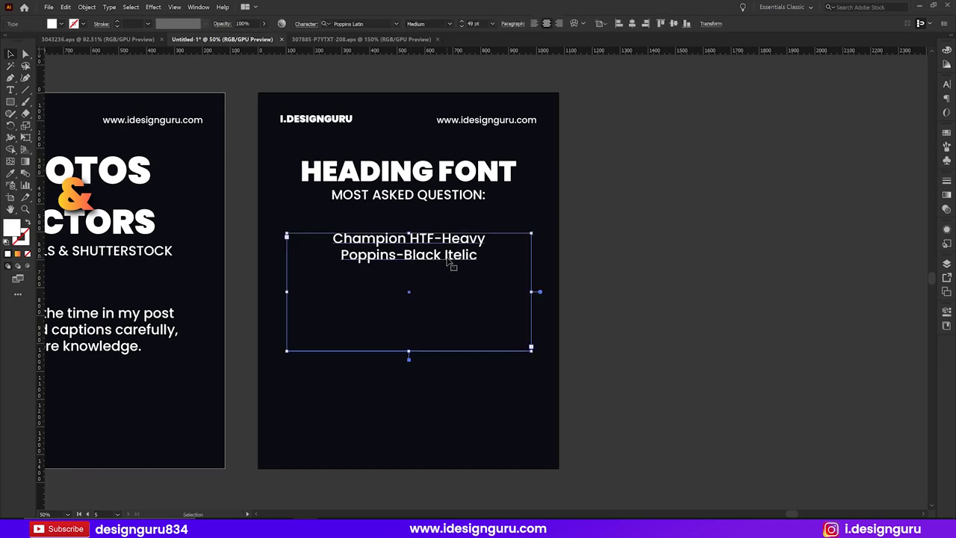
click(673, 23)
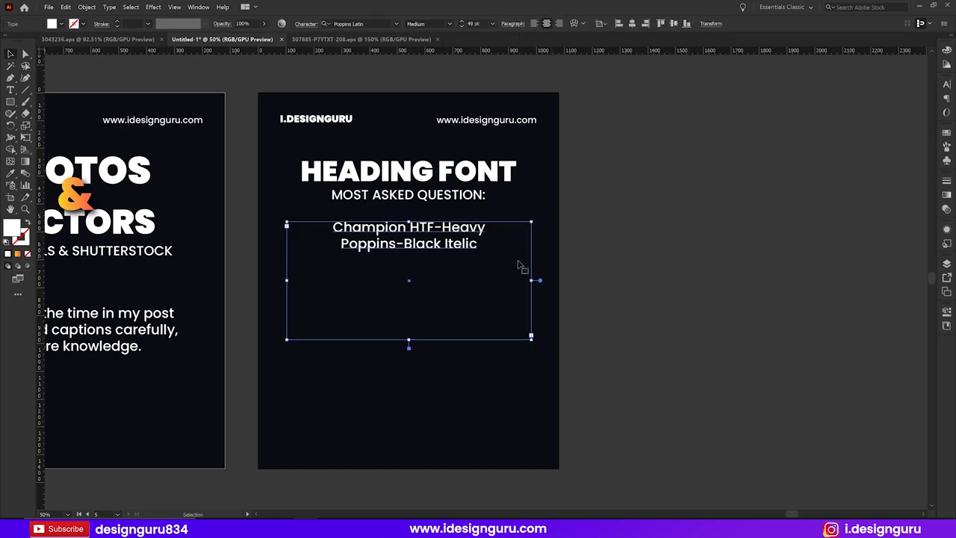
click(409, 342)
click(425, 252)
drag(409, 342, 408, 260)
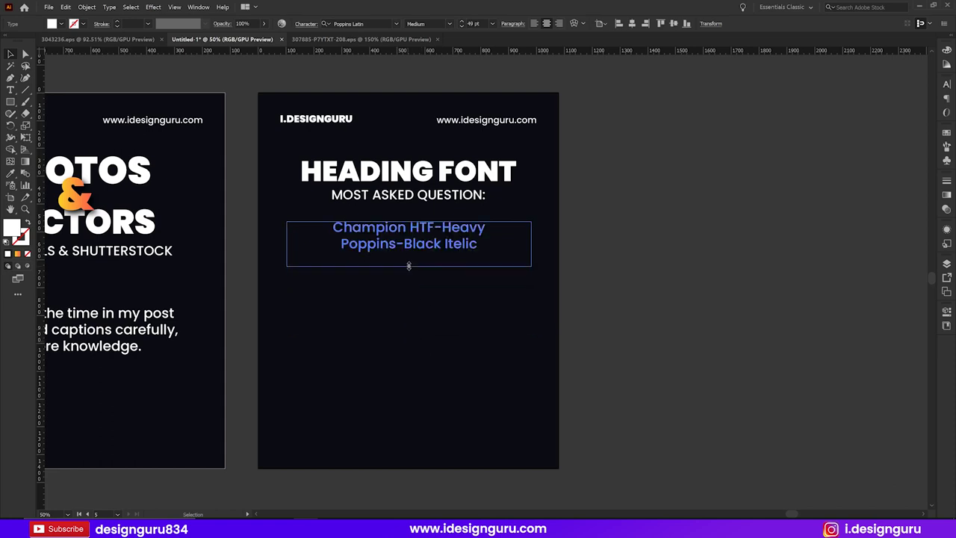
click(673, 23)
click(615, 284)
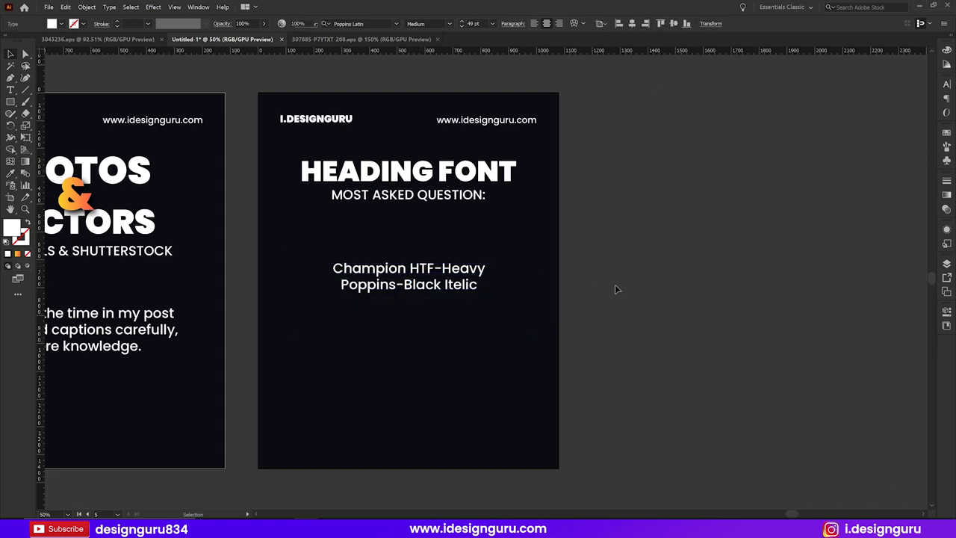
click(431, 196)
click(424, 179)
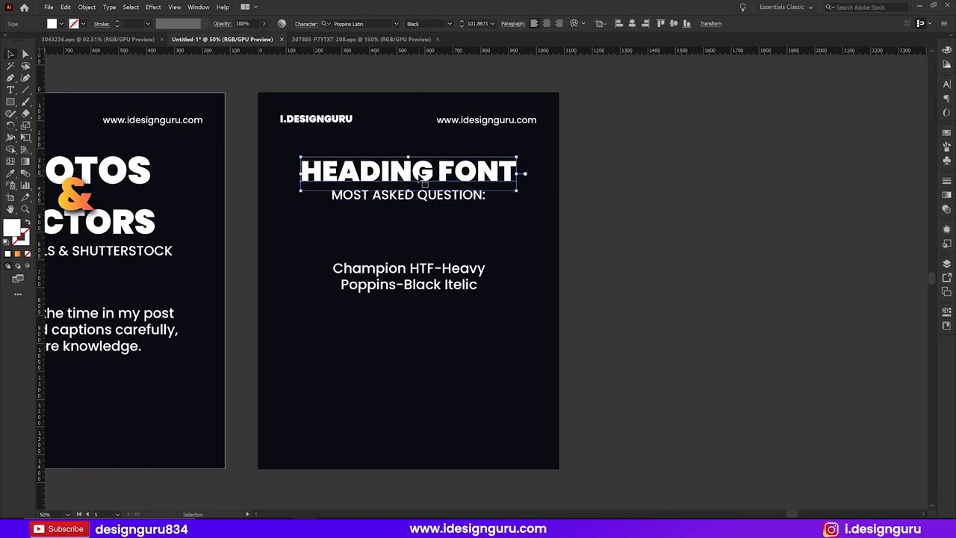
Step: Outline HEADING FONT, sample the ampersand's orange gradient onto it, and adjust the gradient angle
key(ctrl+shift+o)
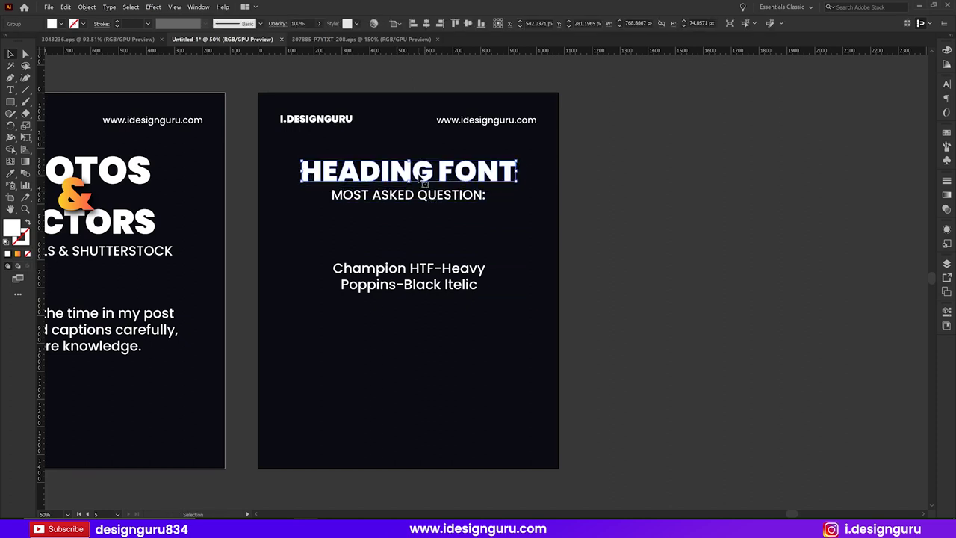
key(i)
click(90, 199)
key(v)
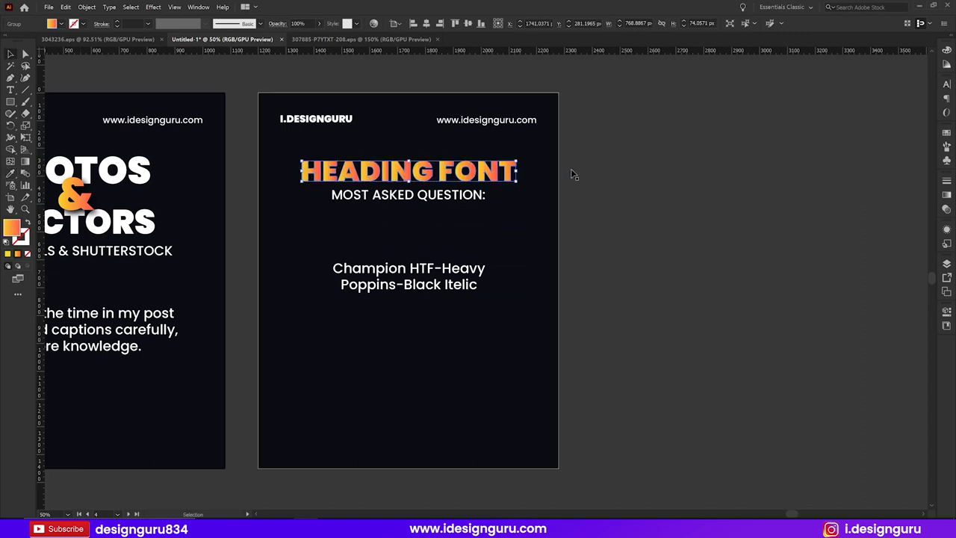
click(633, 229)
click(490, 180)
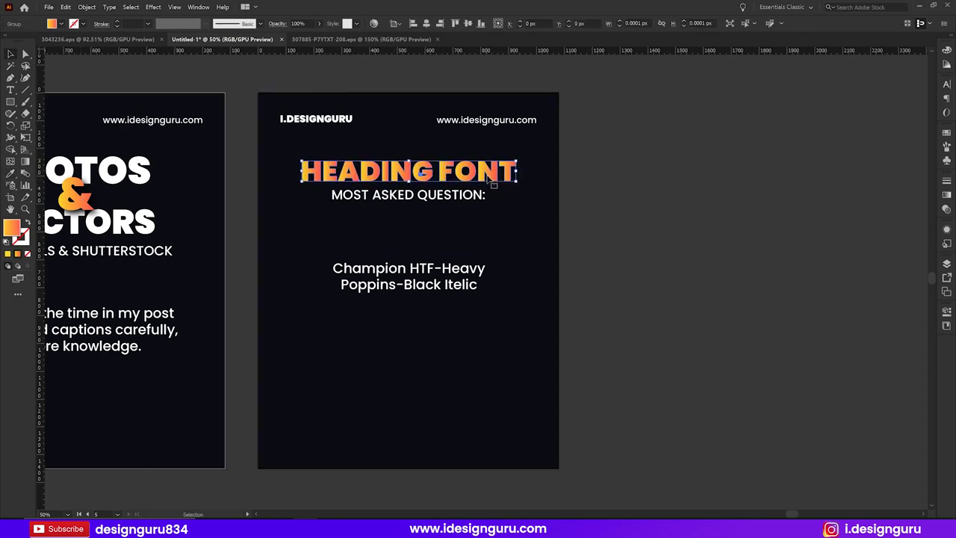
click(946, 195)
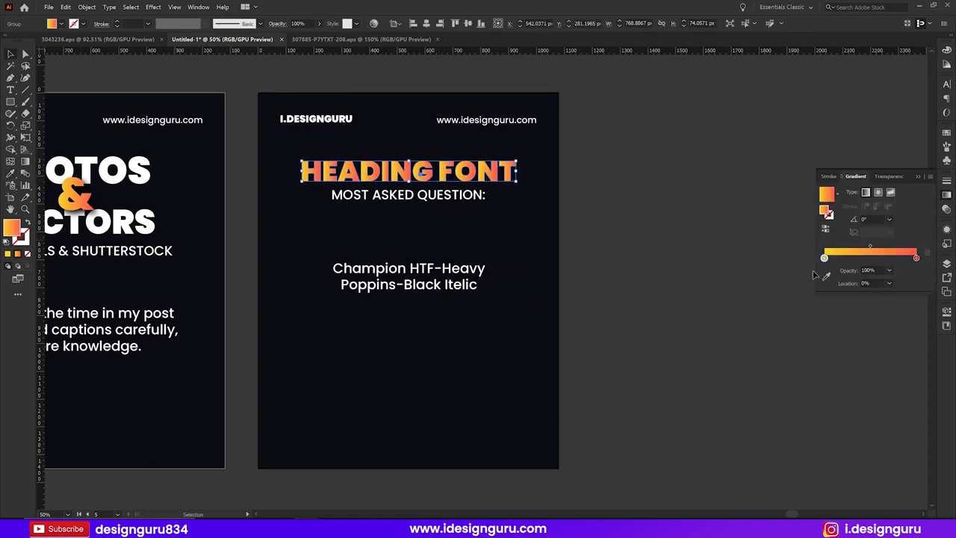
click(878, 220)
key(Return)
click(610, 199)
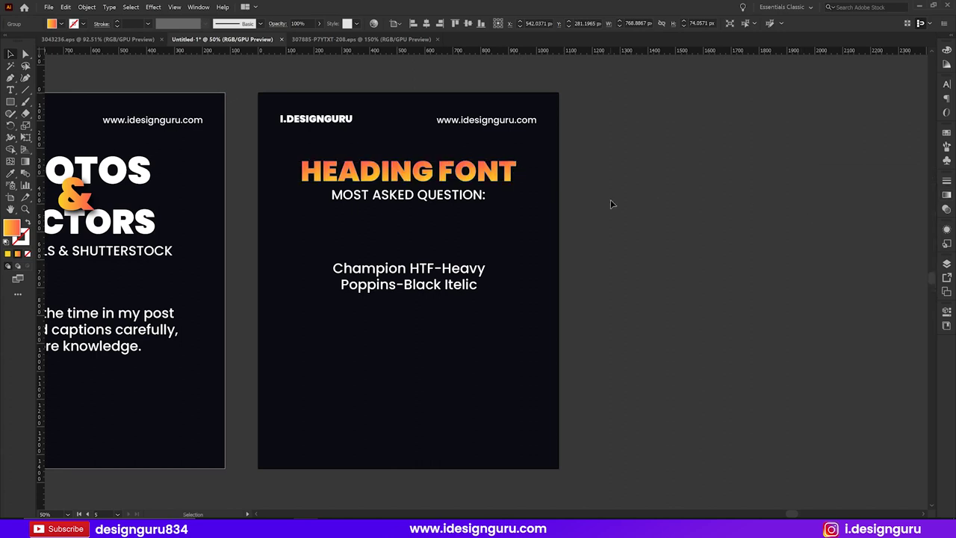
key(ctrl+minus)
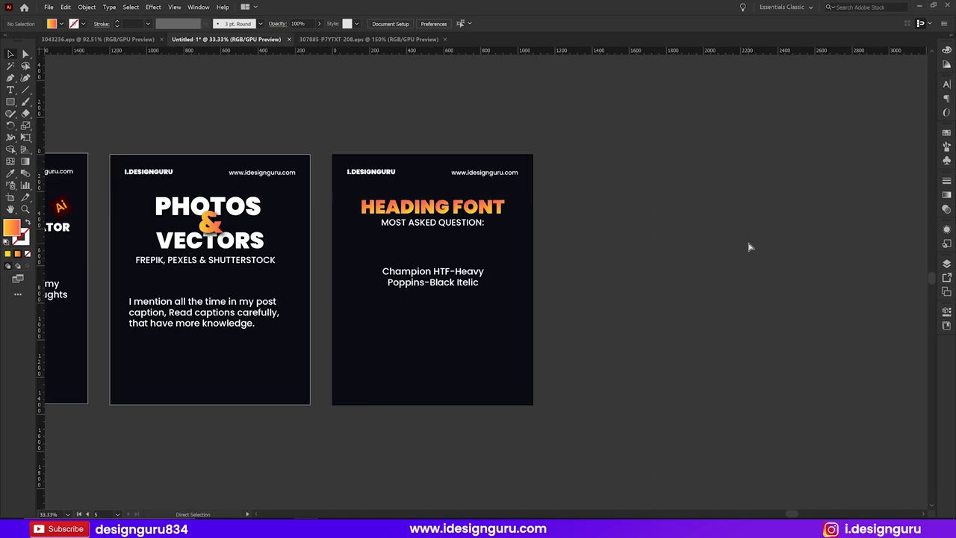
Step: Lower the MOST ASKED QUESTION: line and move FONT onto a second line
click(481, 284)
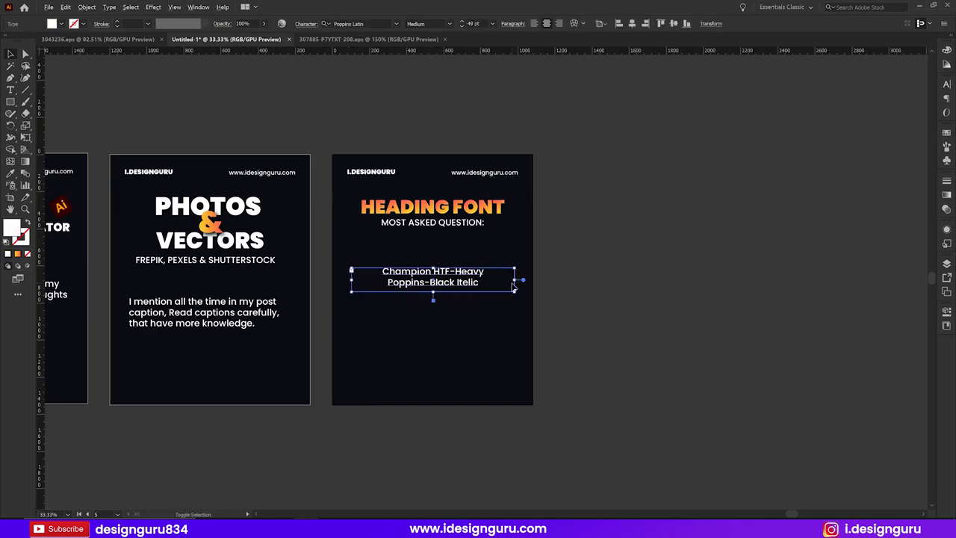
click(685, 299)
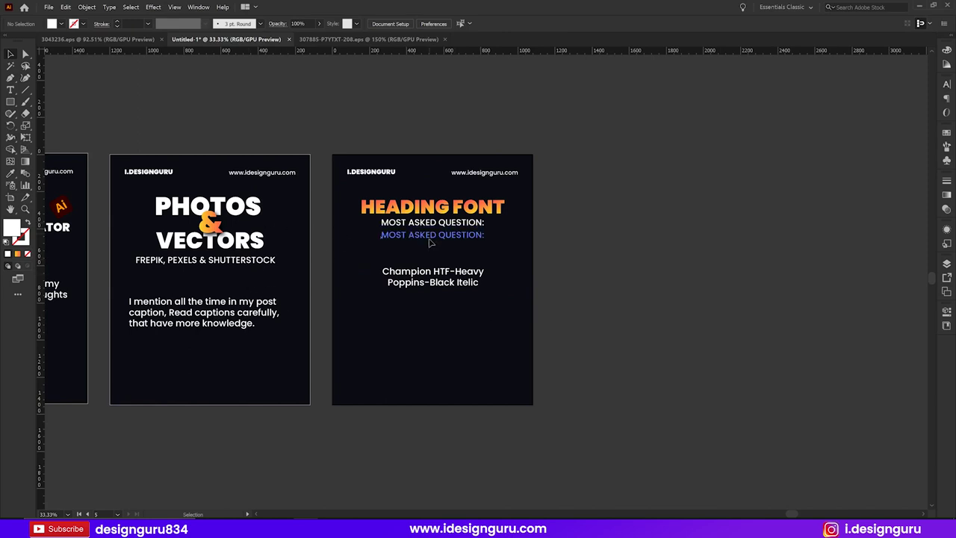
drag(430, 229, 431, 255)
double_click(431, 207)
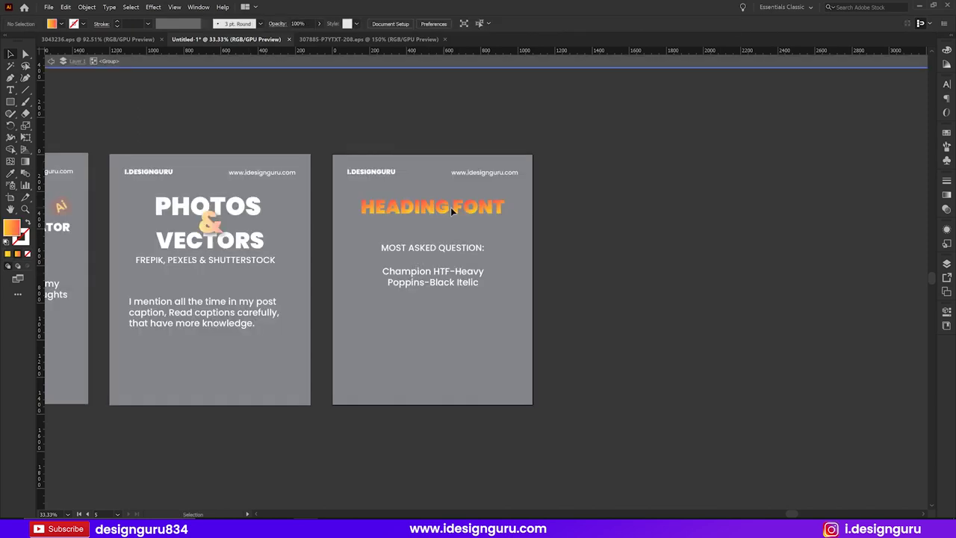
click(460, 204)
click(518, 228)
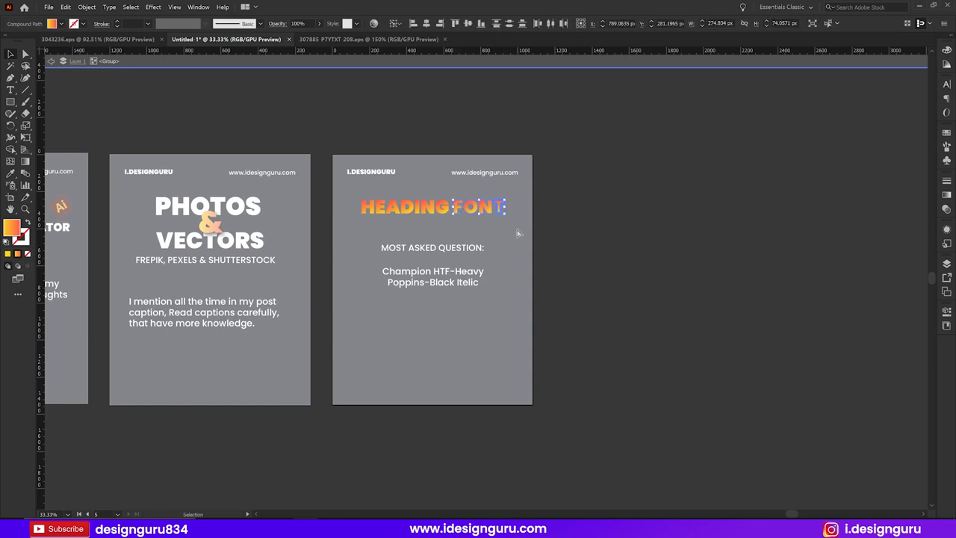
drag(391, 238, 391, 238)
Step: Centre HEADING and FONT horizontally and bring FONT up closer to HEADING
click(448, 212)
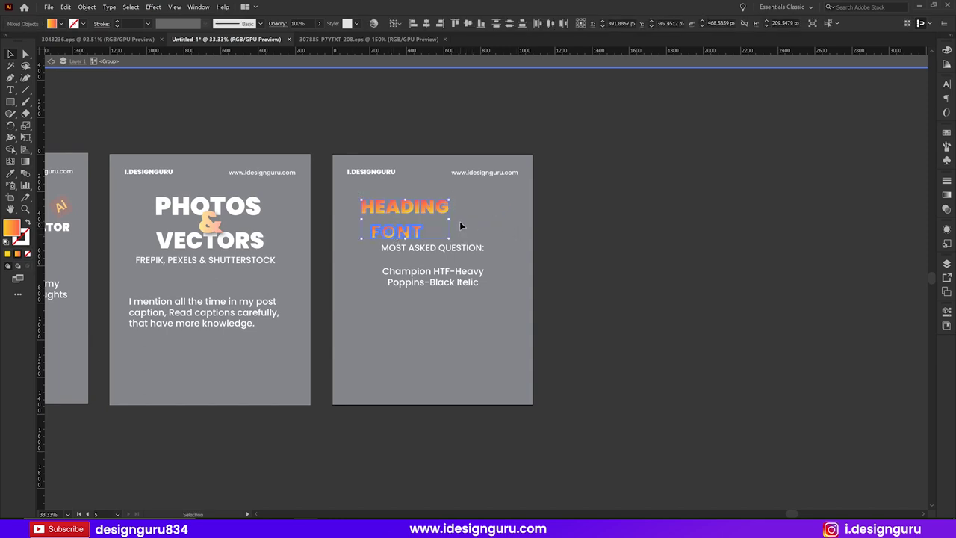
click(401, 236)
click(426, 23)
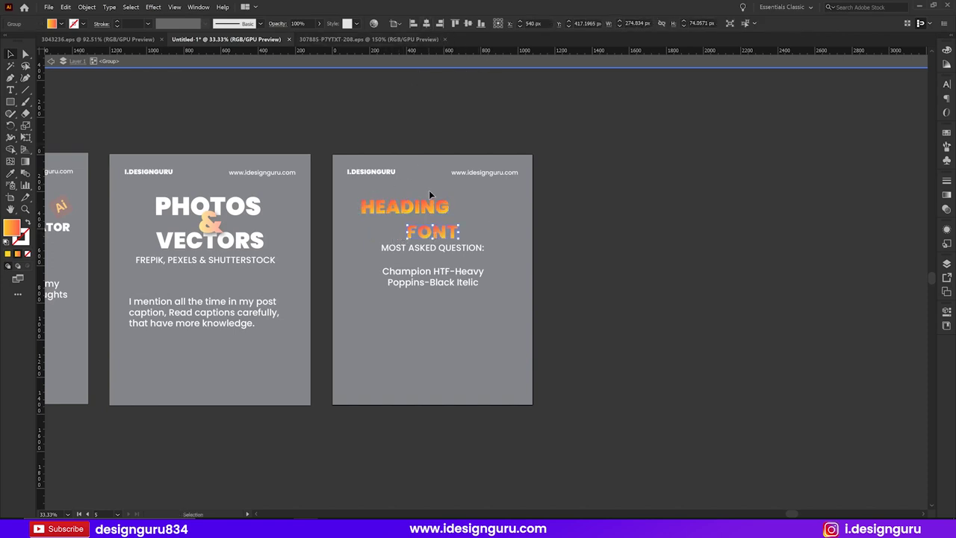
click(426, 23)
click(550, 215)
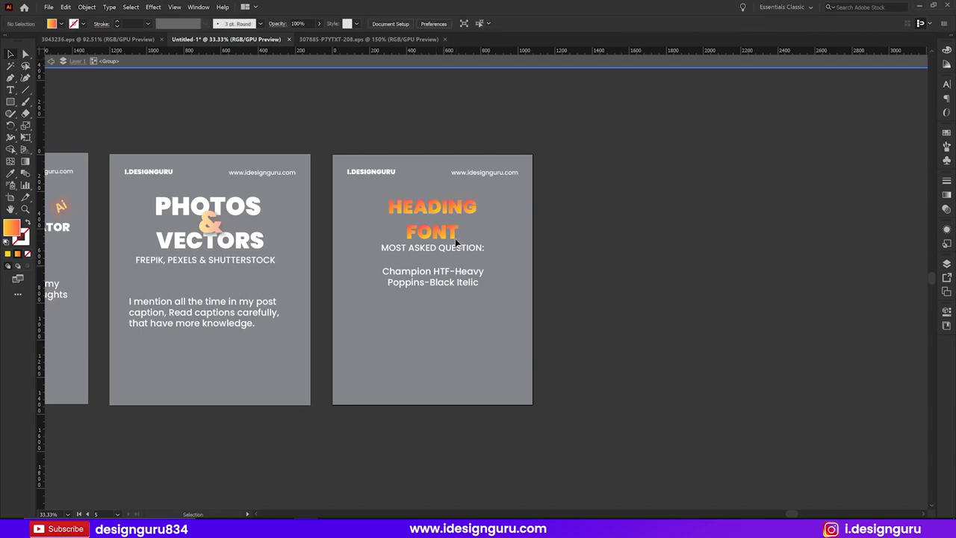
drag(441, 232, 440, 225)
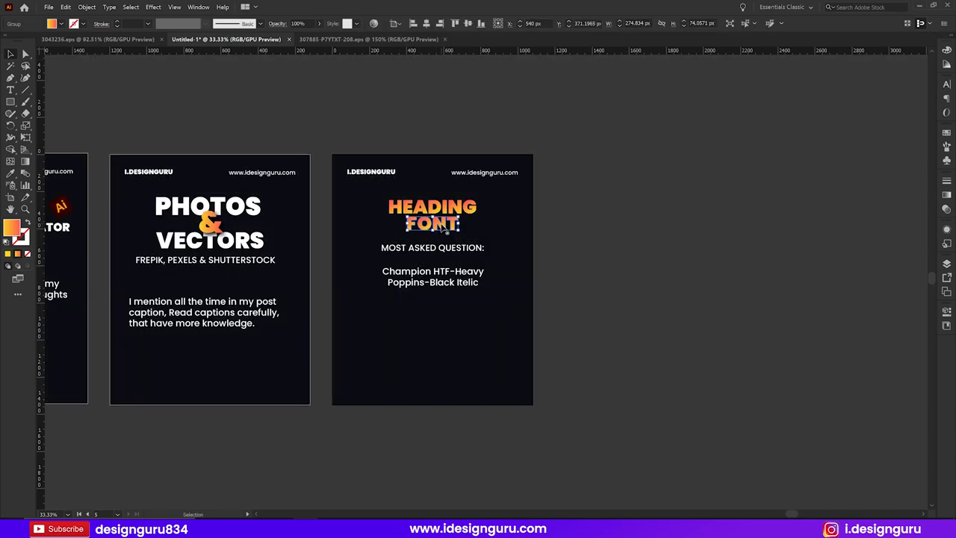
Step: Enlarge the HEADING FONT gradient title to 753 px wide
click(574, 220)
click(466, 216)
shift+click(504, 216)
drag(504, 216, 504, 217)
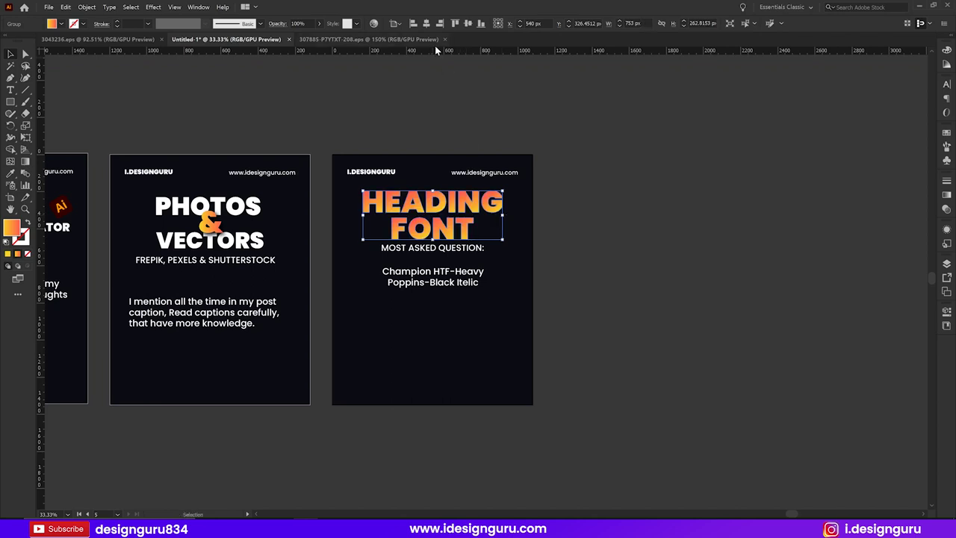
click(469, 25)
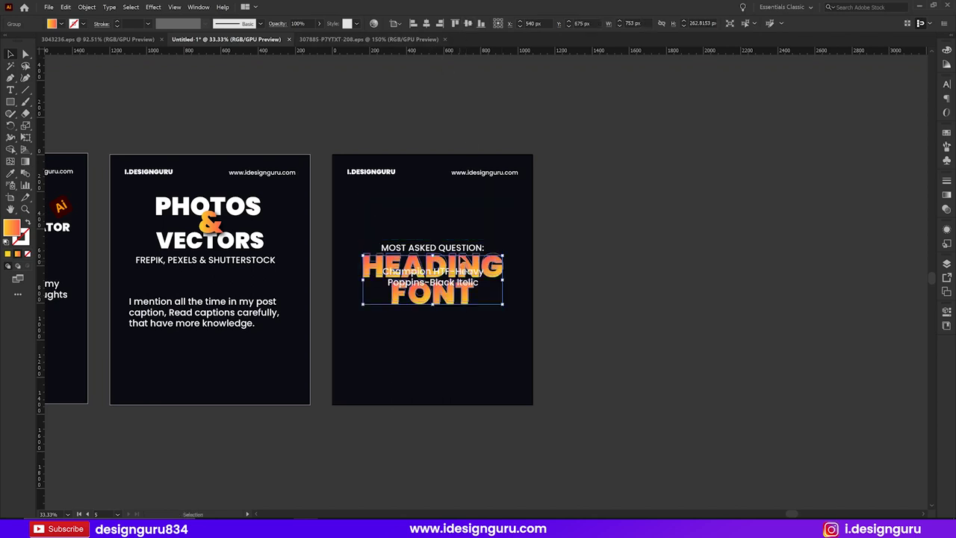
key(ctrl+z)
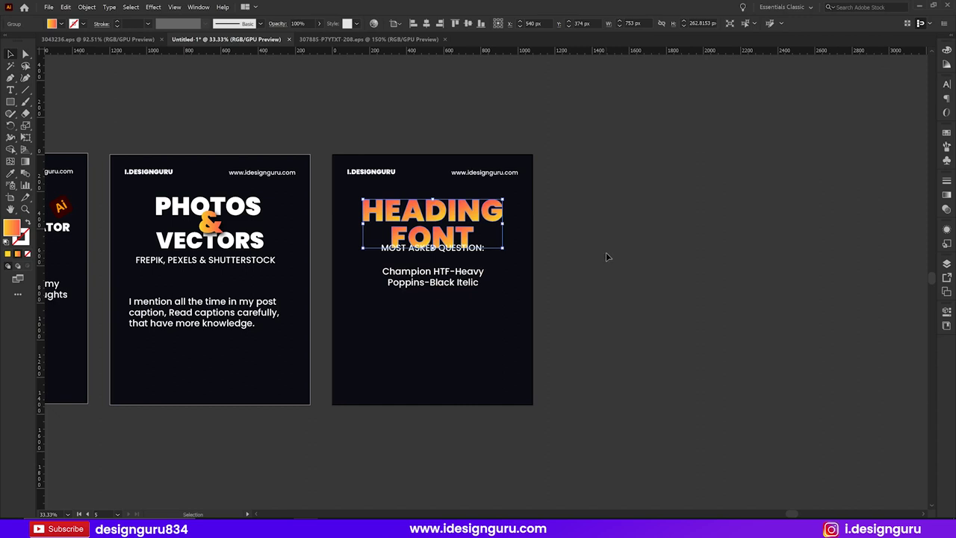
click(607, 257)
Step: Nudge the MOST ASKED QUESTION: subtitle and the font names lower on the slide
drag(483, 251, 481, 259)
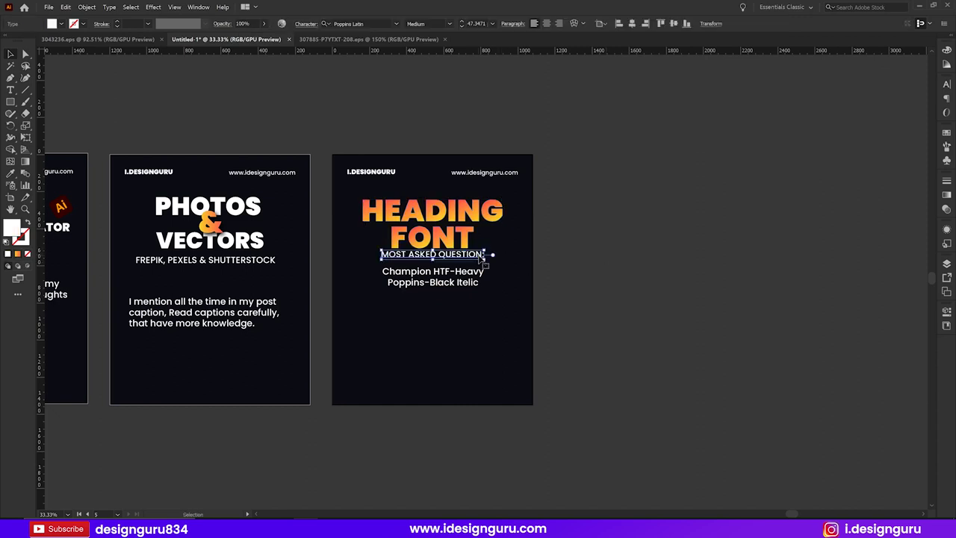
click(472, 277)
drag(471, 276, 466, 305)
click(666, 276)
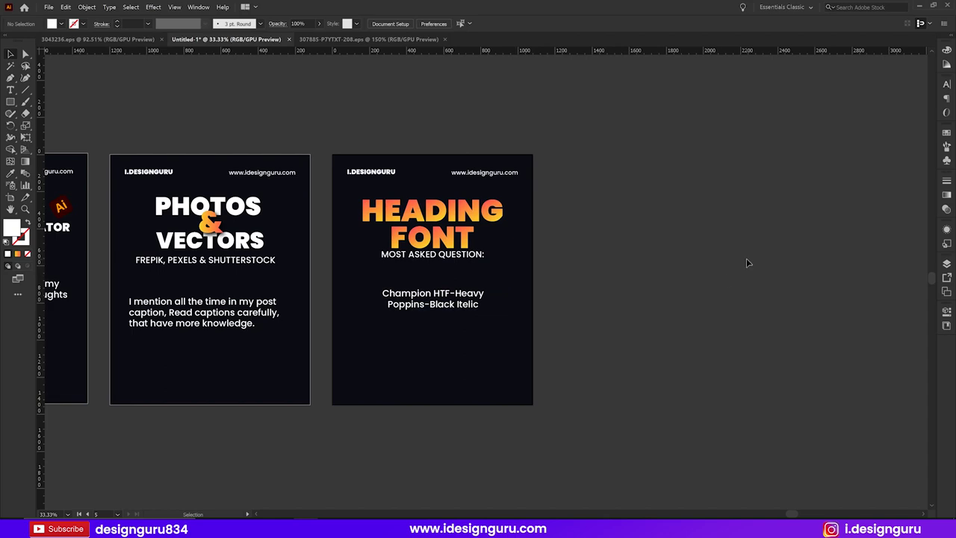
drag(703, 250, 406, 407)
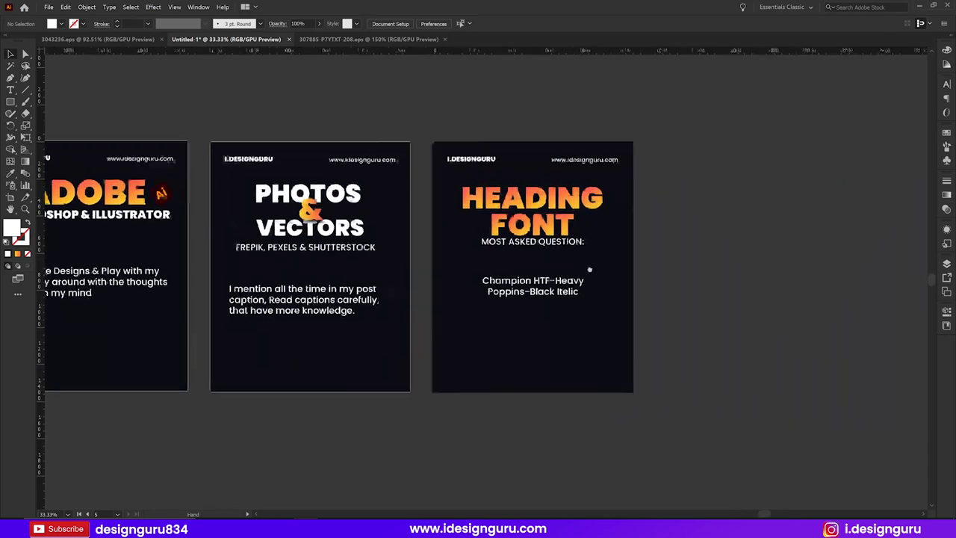
Step: Move the heading slide's font names and MOST ASKED QUESTION text blocks slightly down
drag(458, 365, 376, 365)
click(374, 285)
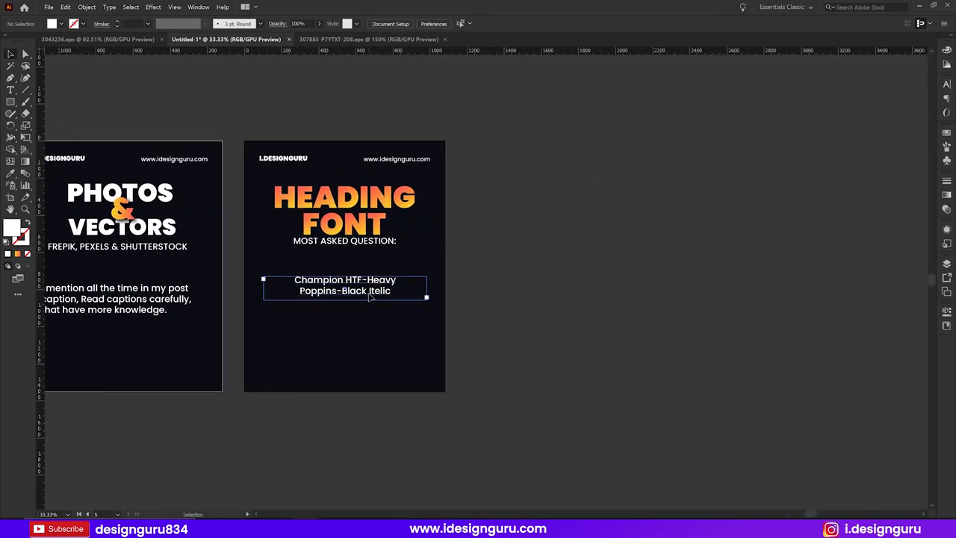
shift+click(372, 240)
drag(381, 228, 382, 234)
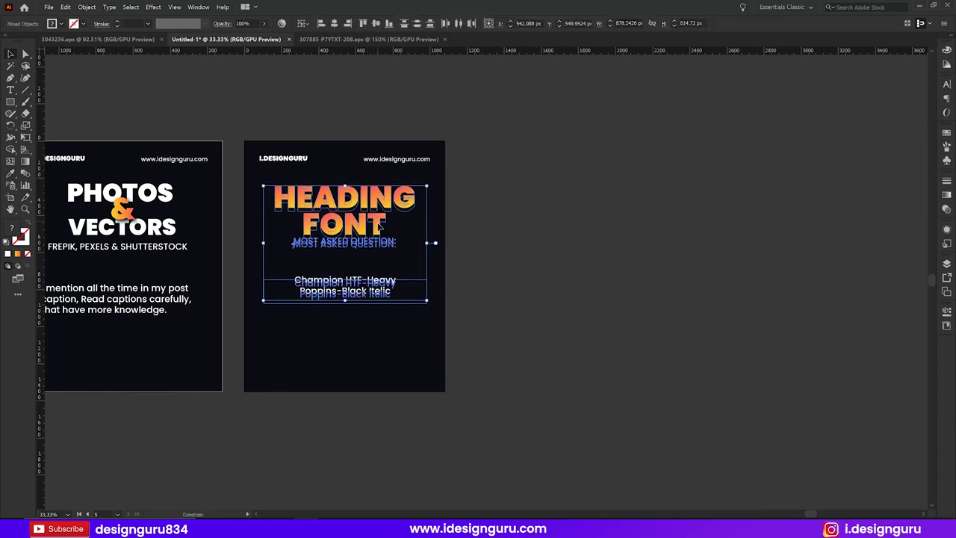
Step: Group the PHOTOS and VECTORS heading, &, FREPIK, PEXELS & SHUTTERSTOCK line and paragraph
key(a)
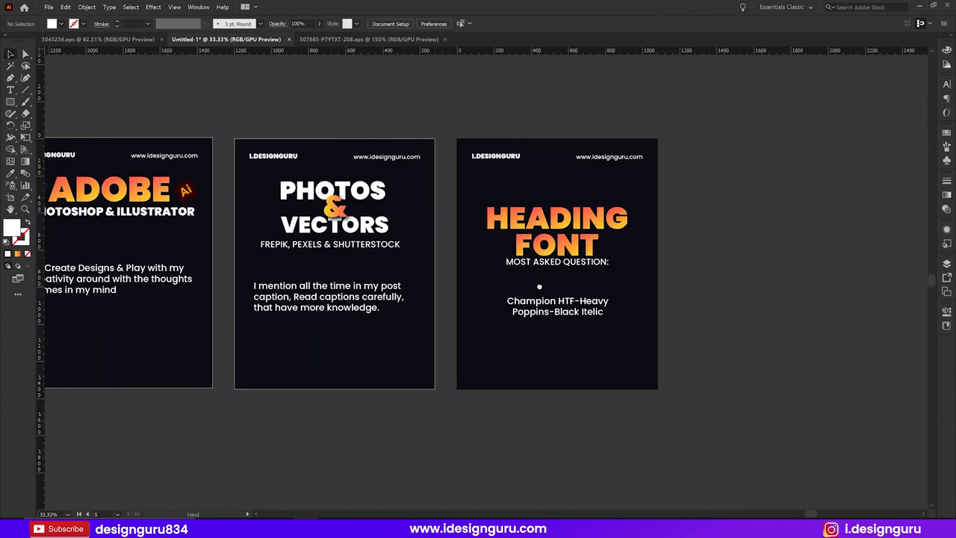
click(390, 292)
shift+click(366, 244)
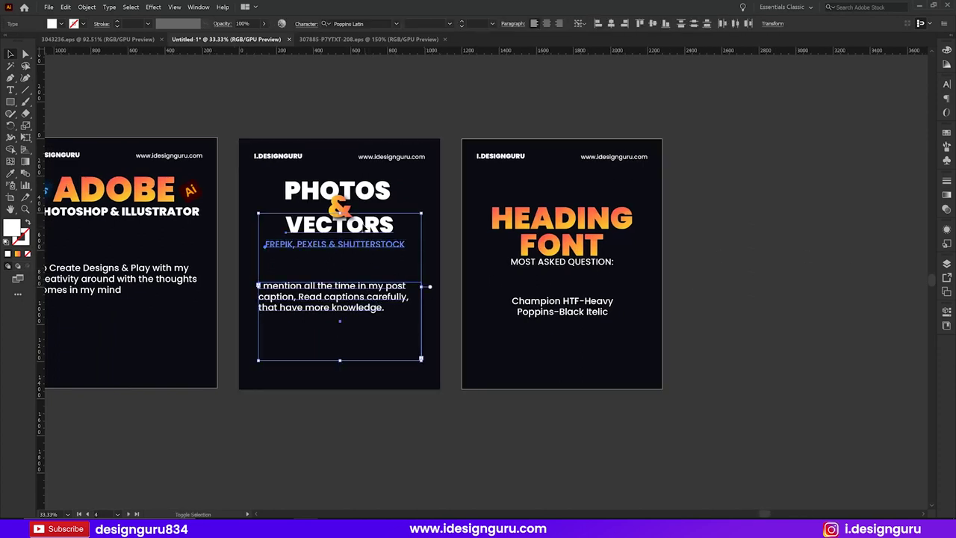
shift+click(338, 208)
shift+click(386, 192)
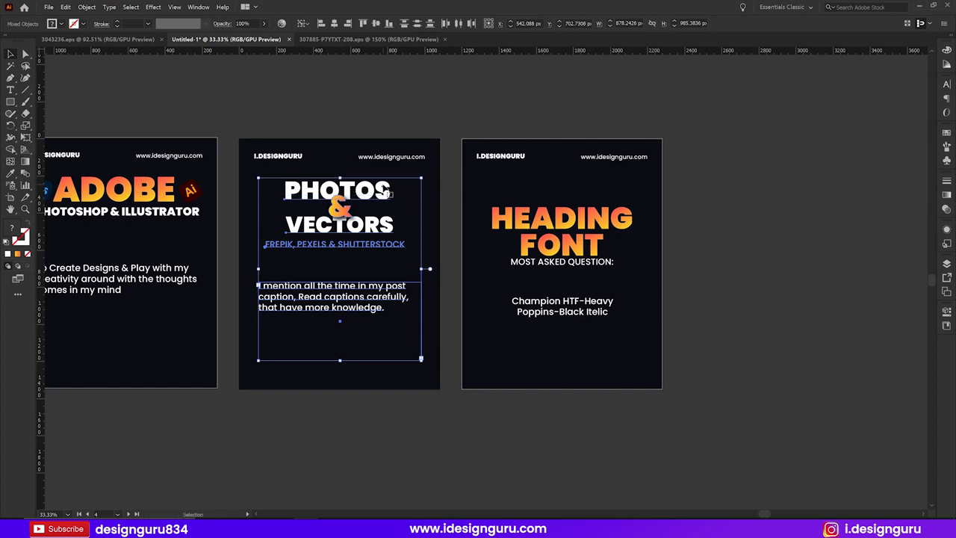
key(ctrl+g)
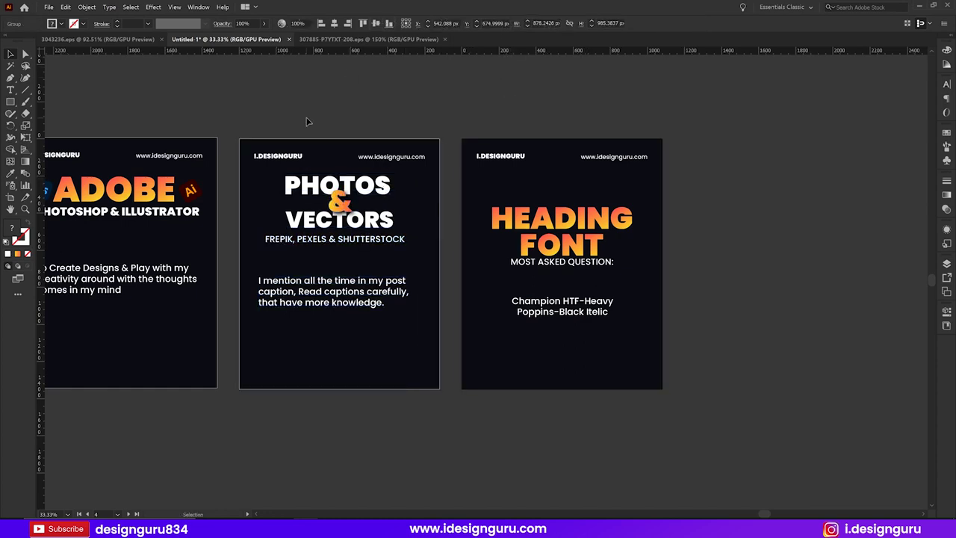
click(307, 122)
Step: Group the ADOBE slide content without its background, centre it vertically, then zoom out to all five slides
scroll(328, 189, left, 5)
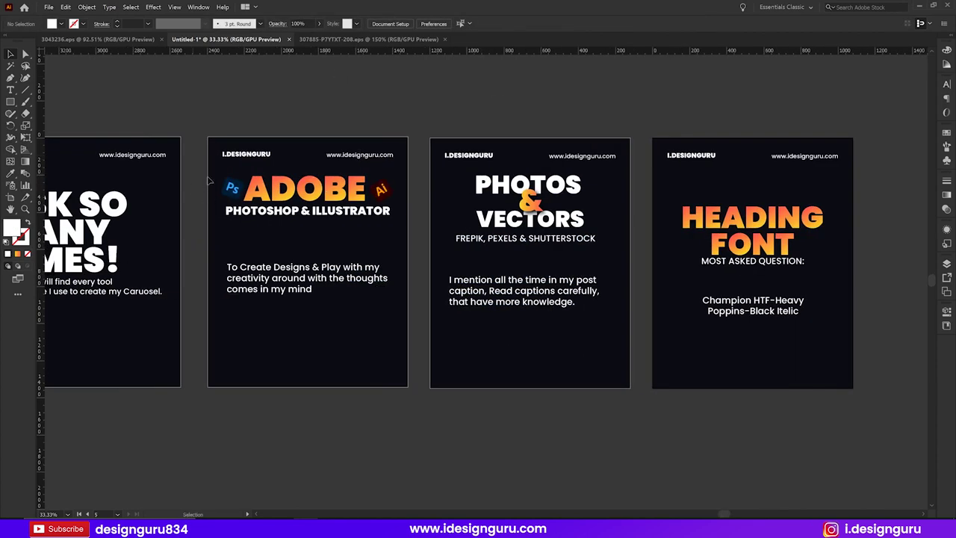
drag(193, 177, 371, 345)
shift+click(381, 367)
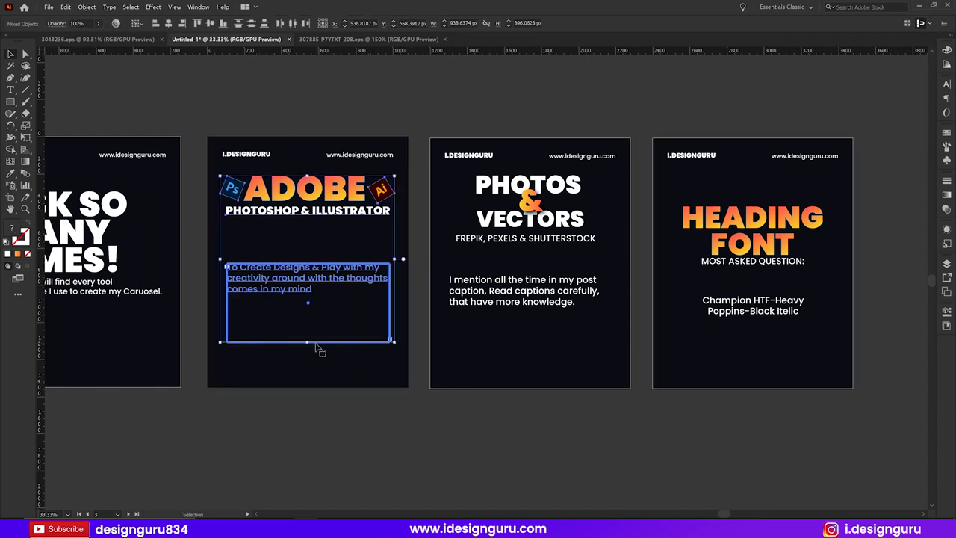
key(ctrl+g)
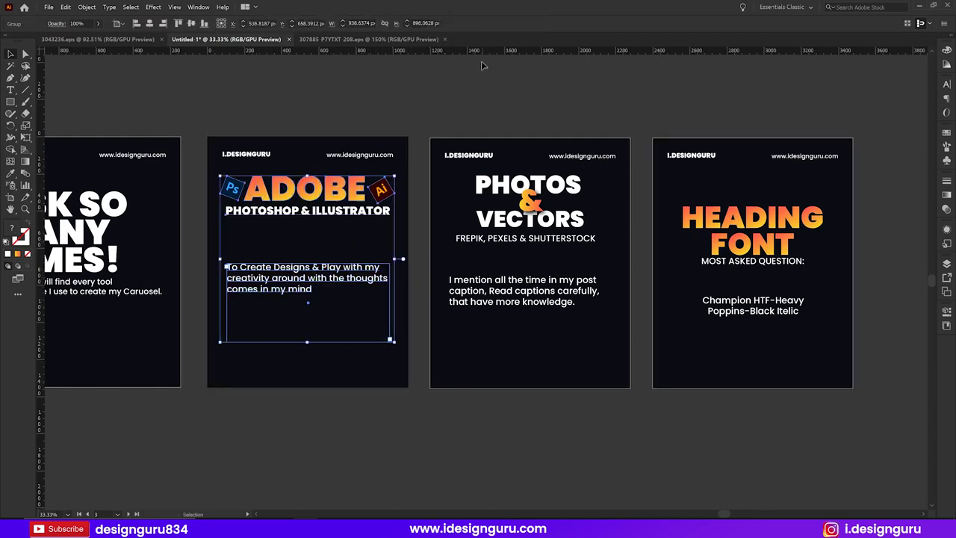
click(191, 23)
click(307, 111)
mouse_move(307, 112)
mouse_down()
mouse_move(566, 134)
mouse_move(421, 152)
mouse_up()
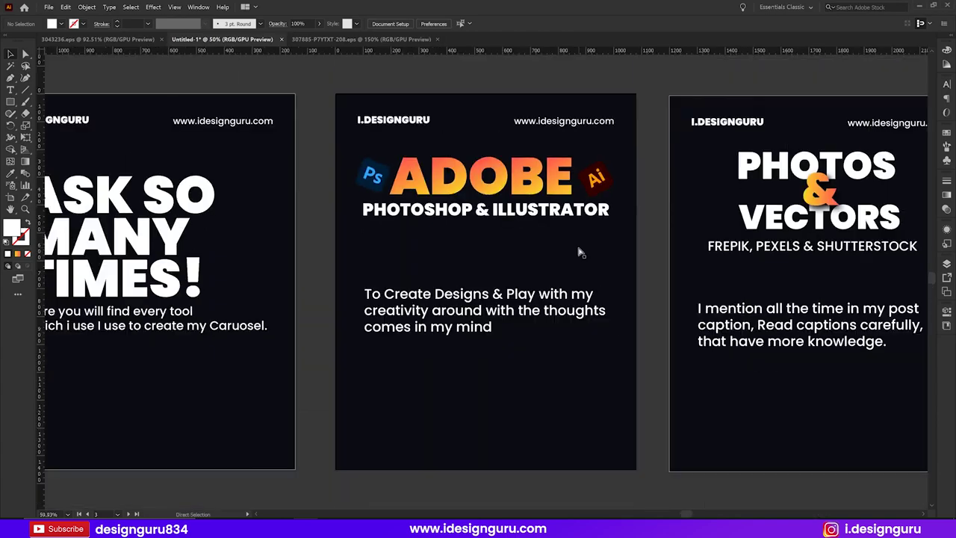
key(ctrl+minus)
key(ctrl+minus)
key(ctrl+minus)
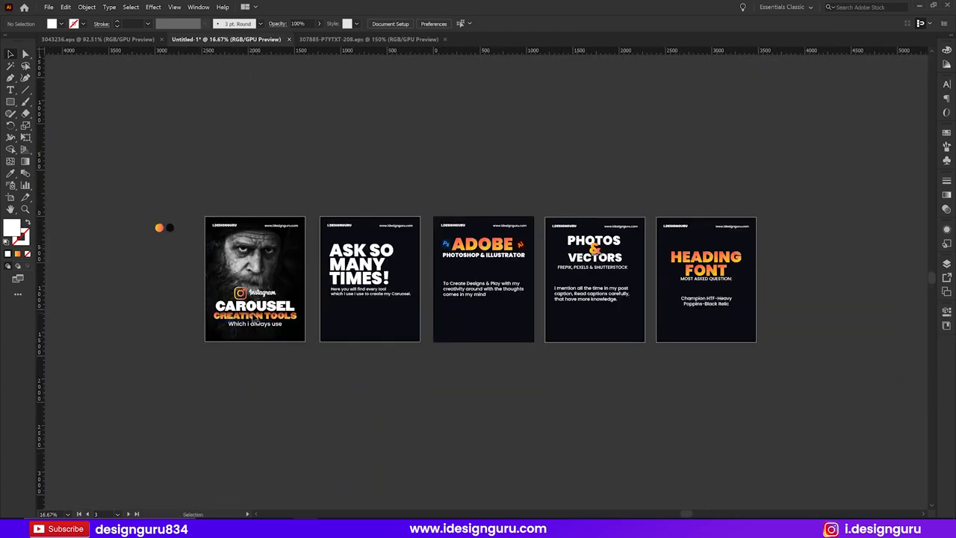
Step: Relocate the orange-and-black dots group from beside the cover to above the ADOBE artboard
drag(812, 285, 724, 268)
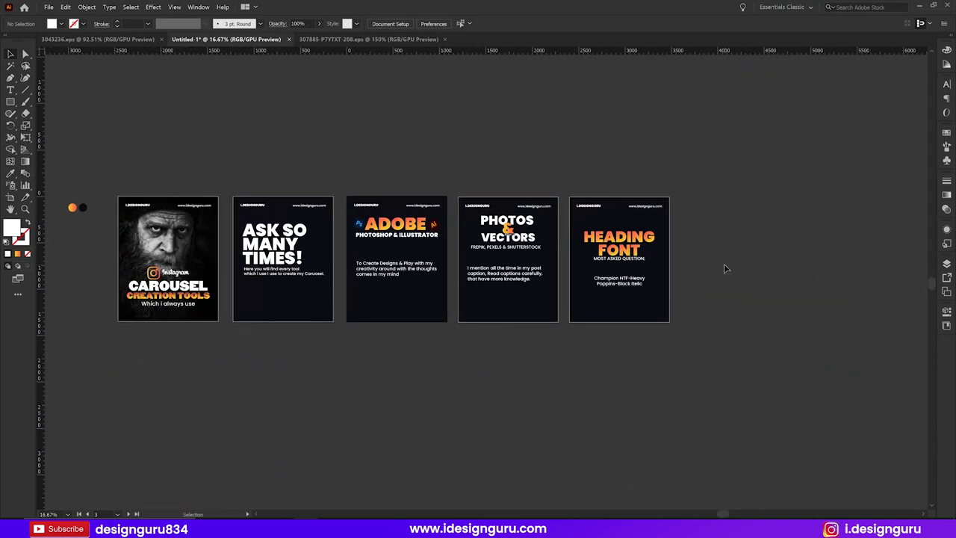
click(354, 391)
drag(66, 198, 103, 224)
drag(84, 210, 403, 168)
click(438, 137)
drag(362, 150, 423, 175)
click(505, 157)
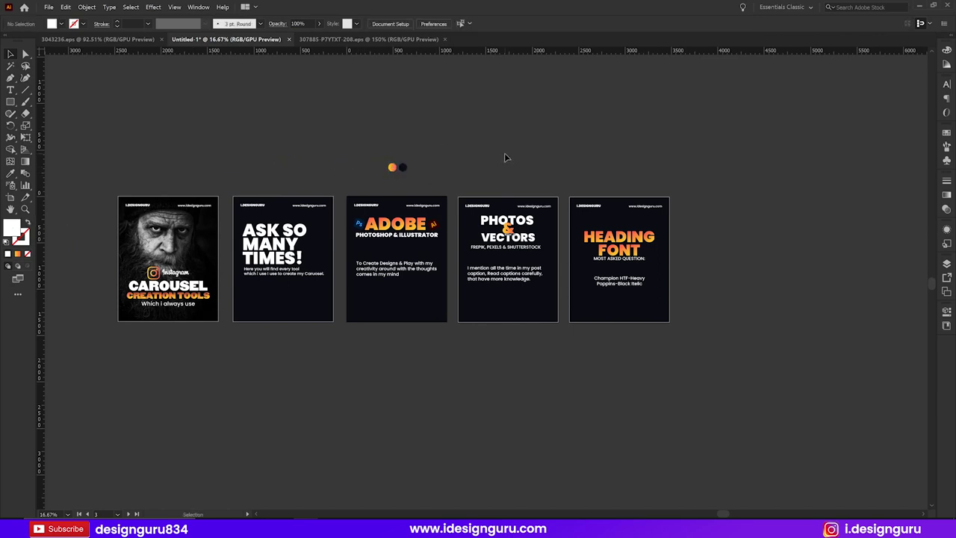